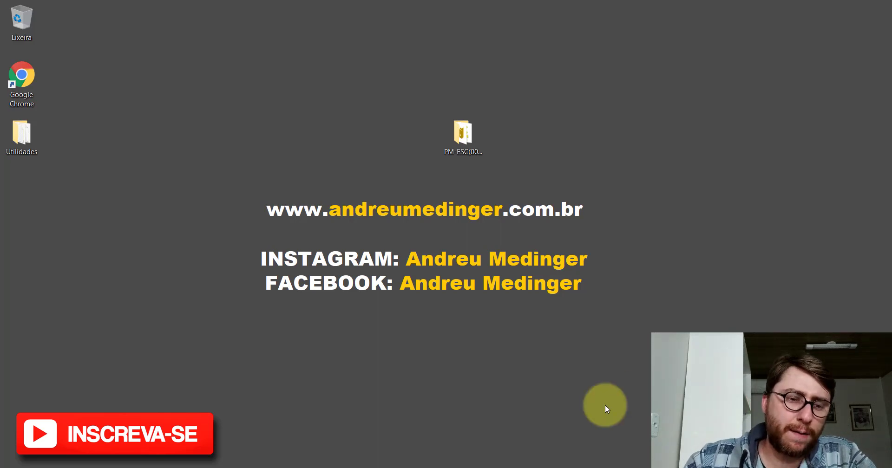
# Step: Bring the PM-ESC(001)2000_ backhoe assembly window to the front from the SolidWorks taskbar icon
pyautogui.click(485, 460)
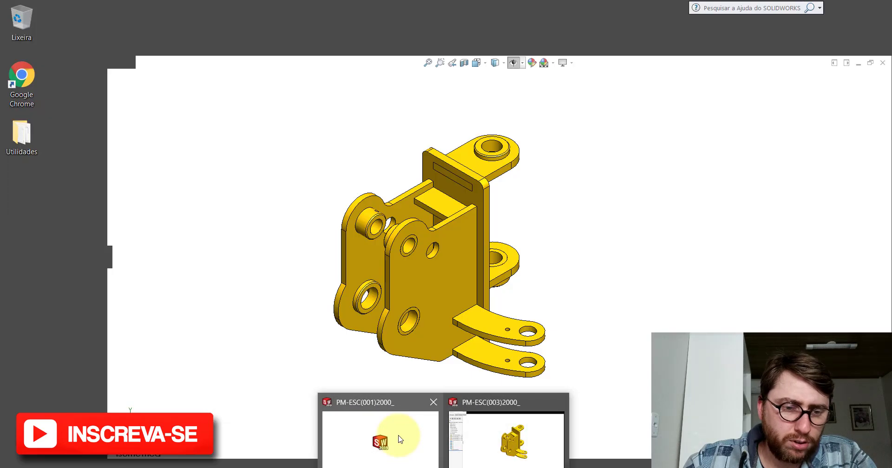
pyautogui.click(396, 437)
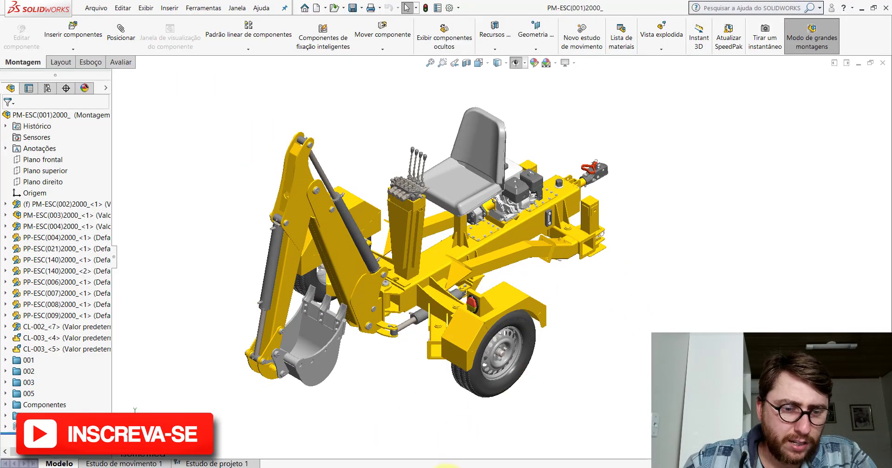
# Step: Switch to the bracket window and open PM-ESC(003)2000 from Desktop > PM-ESC(001)2000
pyautogui.click(510, 450)
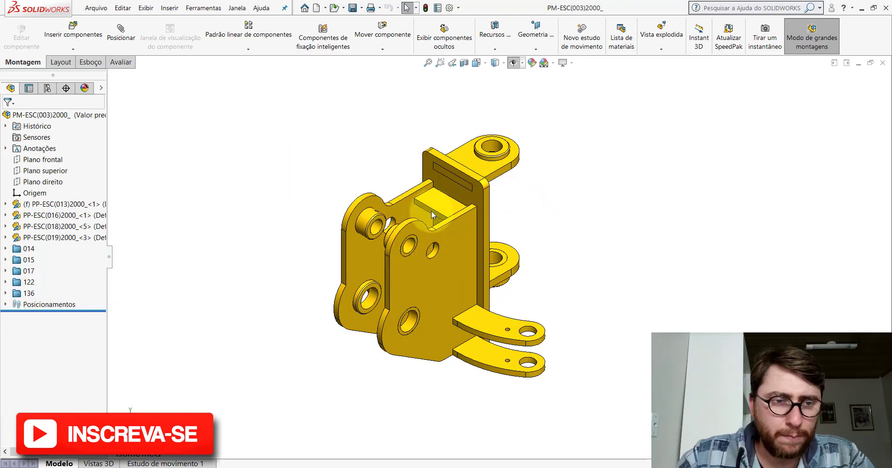
pyautogui.click(341, 12)
pyautogui.click(107, 105)
pyautogui.click(143, 120)
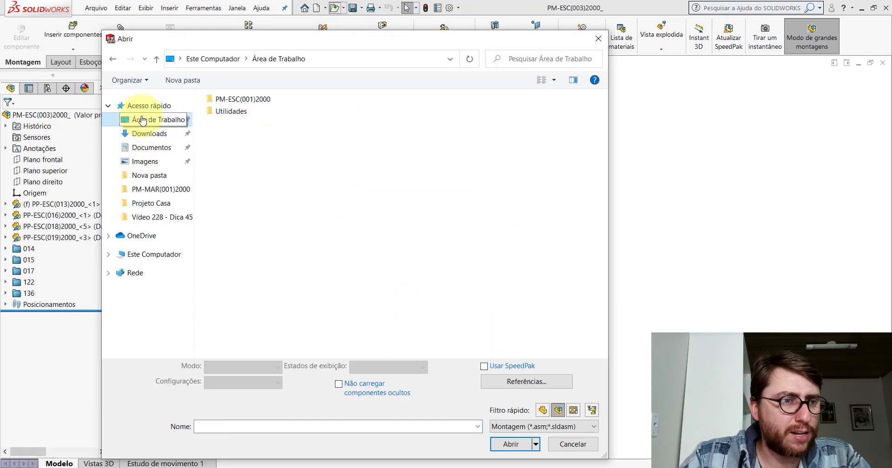
pyautogui.click(108, 105)
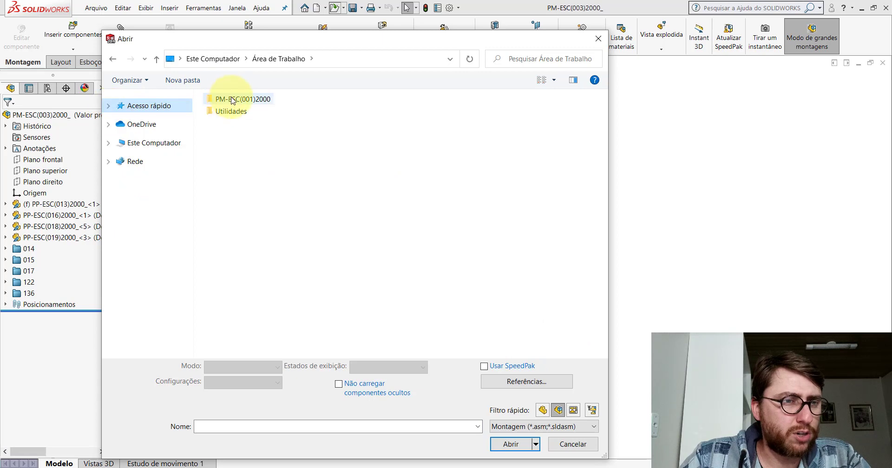
pyautogui.doubleClick(233, 100)
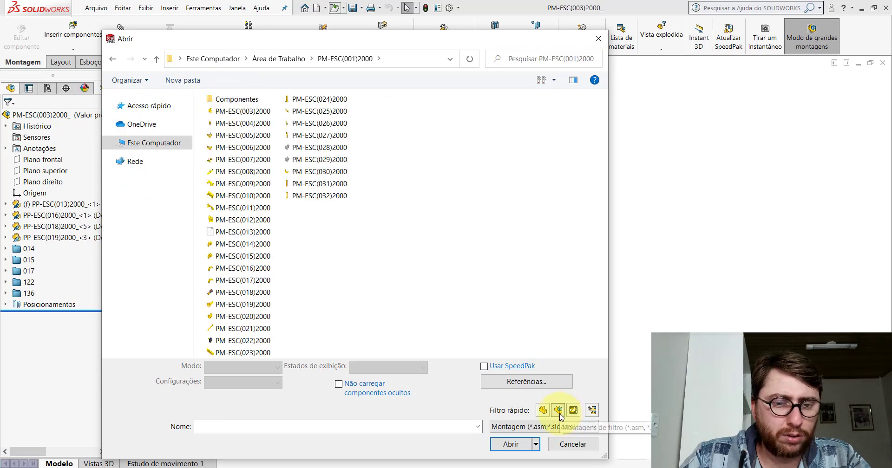
pyautogui.doubleClick(249, 113)
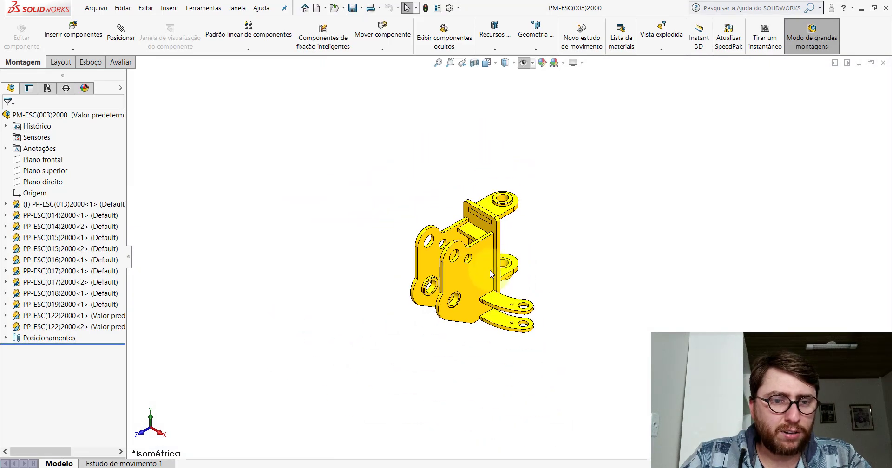
# Step: Identify the PP-ESC(122)2000 bushings in the bracket holes and highlight their folder 122
pyautogui.scroll(-3, 439, 277)
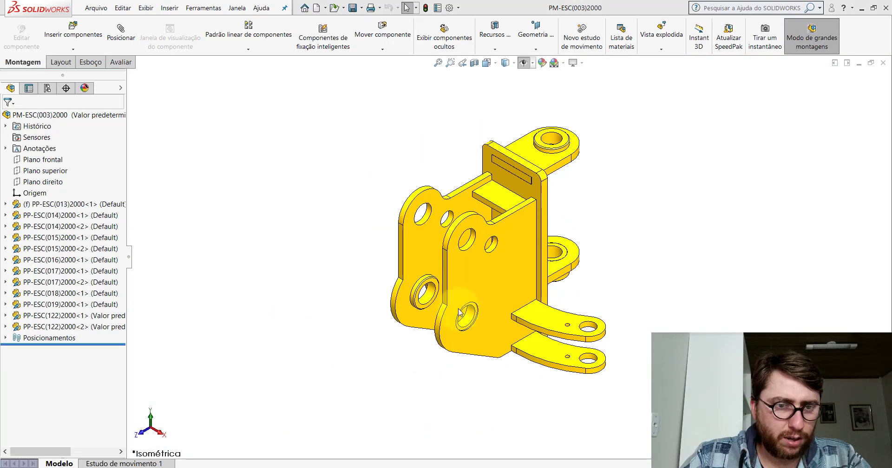
pyautogui.scroll(-3, 418, 320)
pyautogui.click(417, 302)
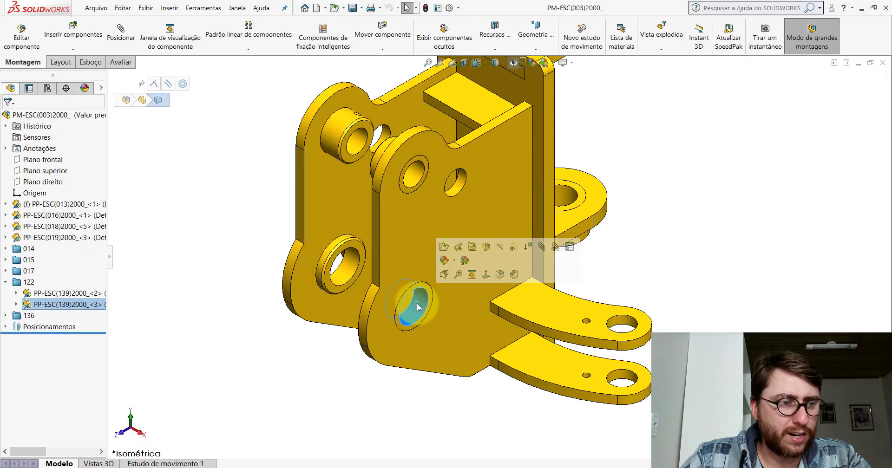
pyautogui.click(355, 142)
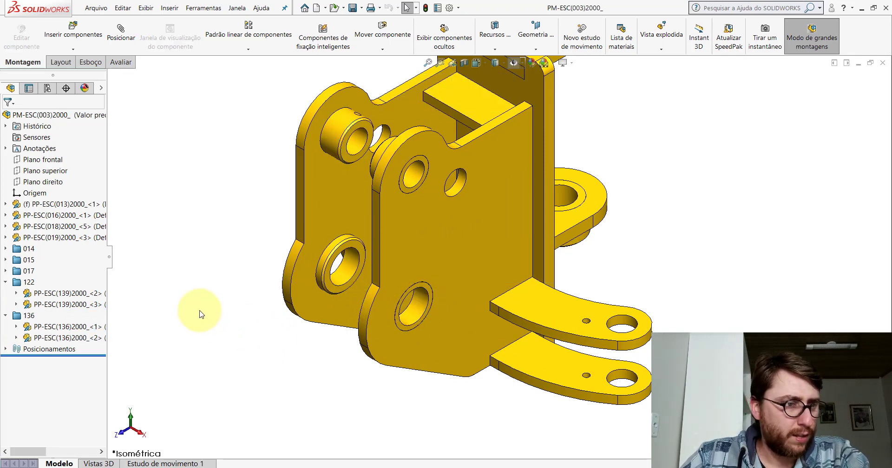
pyautogui.click(28, 283)
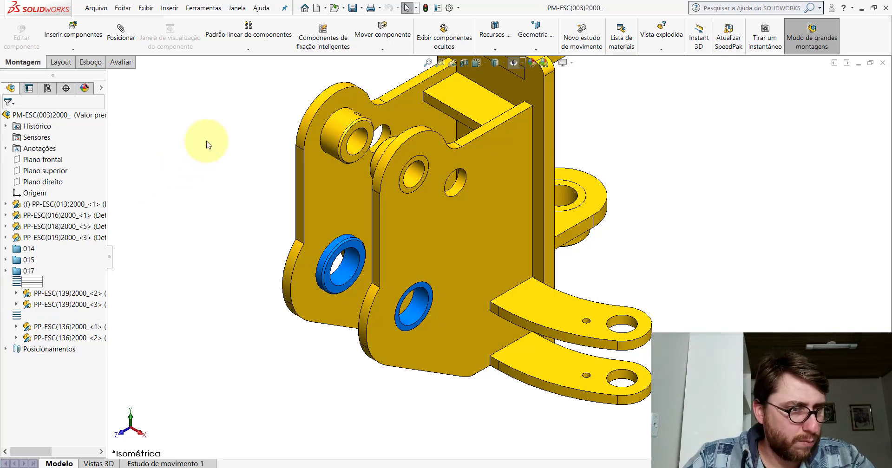
pyautogui.write('139')
pyautogui.click(349, 261)
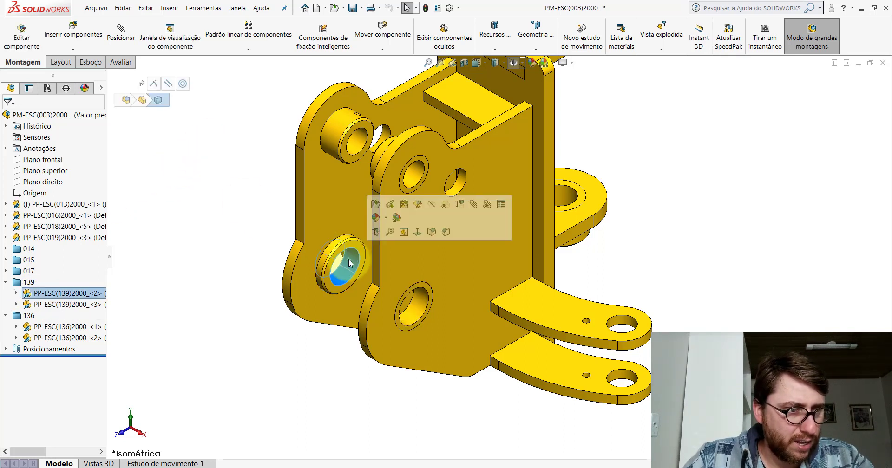
pyautogui.click(191, 243)
pyautogui.click(416, 298)
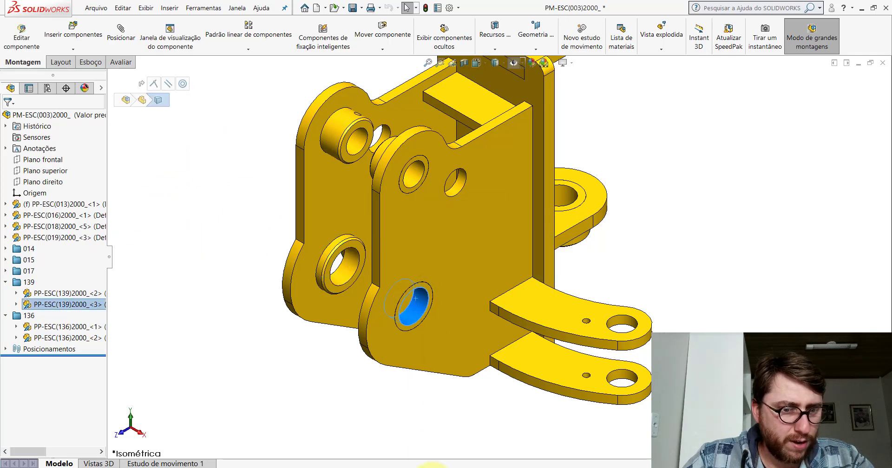
# Step: In the other PM-ESC(003)2000 window, select and delete the PP-ESC(122)2000 bushings from the holes
pyautogui.click(564, 429)
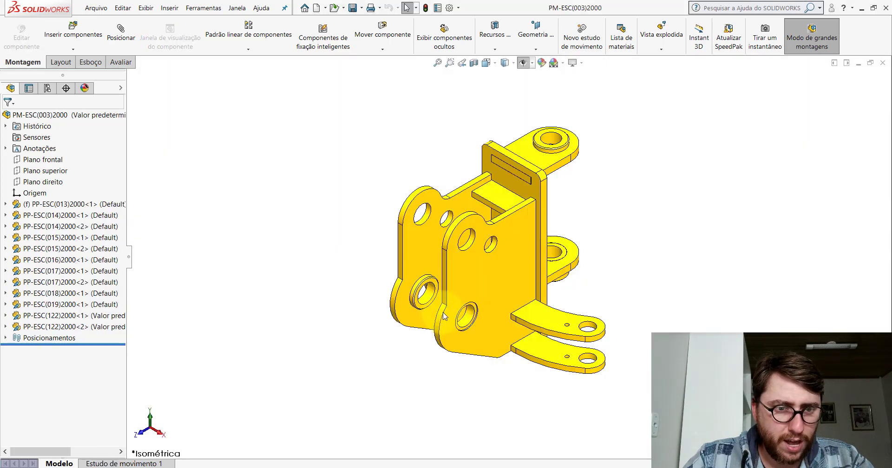
pyautogui.scroll(-4, 443, 316)
pyautogui.click(505, 299)
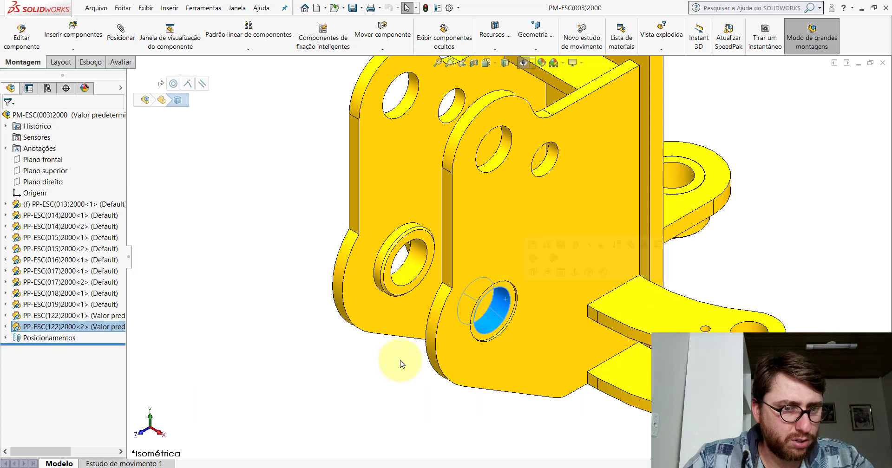
pyautogui.click(362, 358)
pyautogui.click(501, 309)
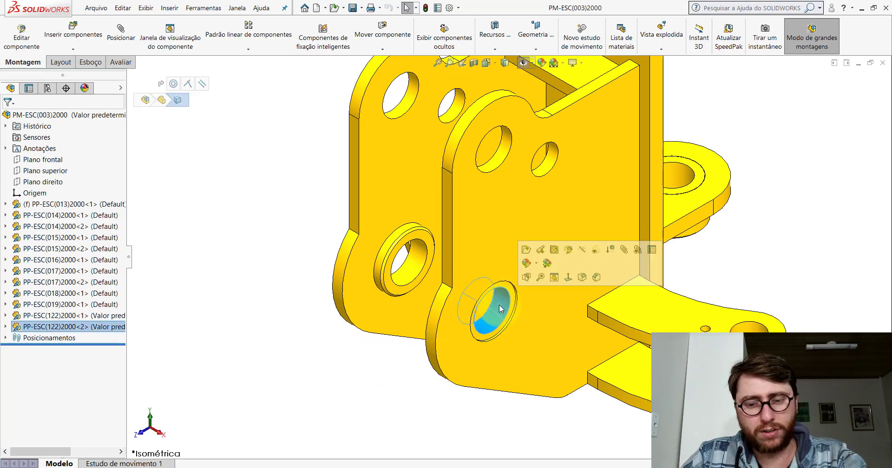
pyautogui.press('Delete')
pyautogui.click(407, 261)
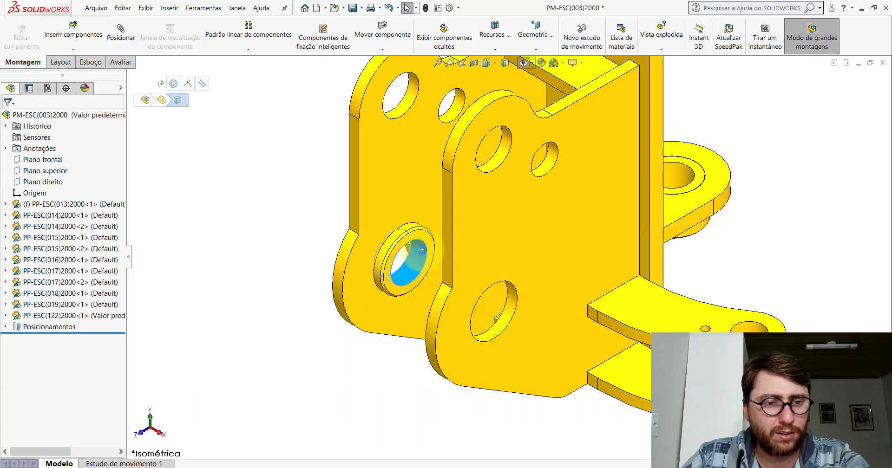
pyautogui.press('Delete')
pyautogui.click(344, 331)
# Step: Insert PP-ESC(139)2000 with the Part file filter and drop it beside the bracket
pyautogui.click(73, 28)
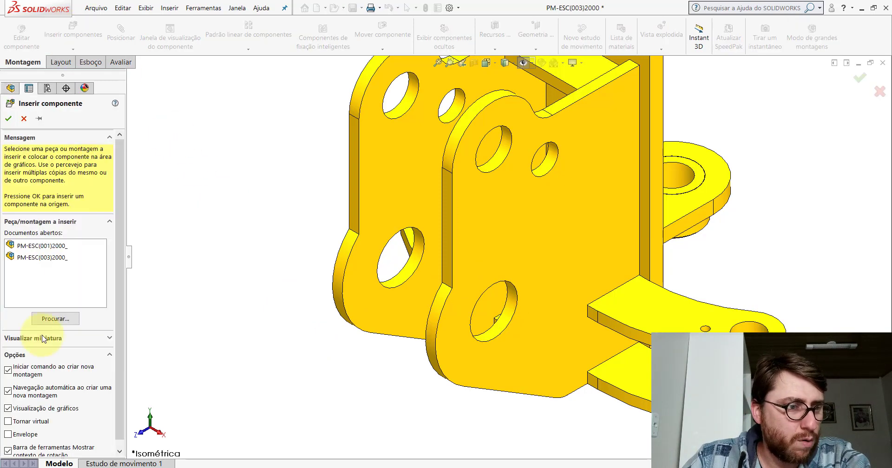
pyautogui.click(53, 321)
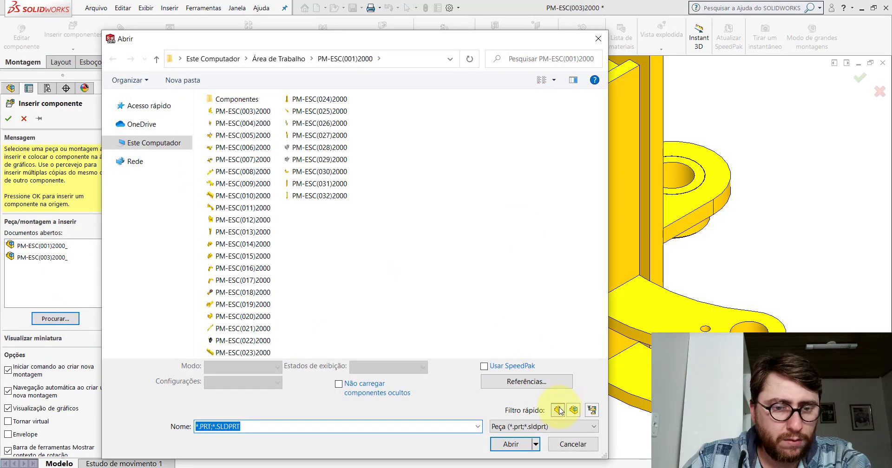
pyautogui.click(559, 410)
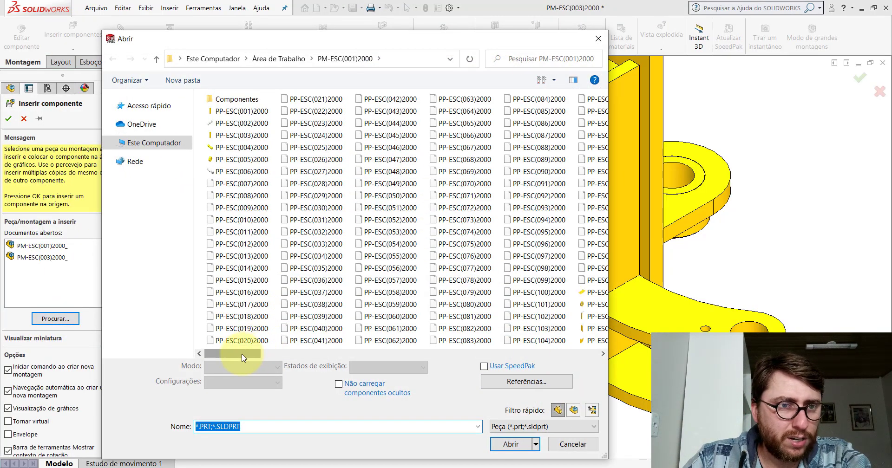
pyautogui.moveTo(242, 358); pyautogui.dragTo(390, 355)
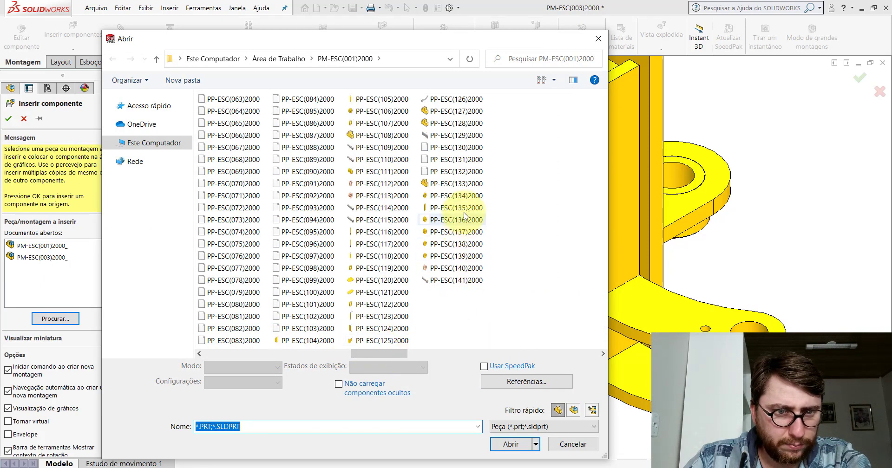
pyautogui.doubleClick(456, 256)
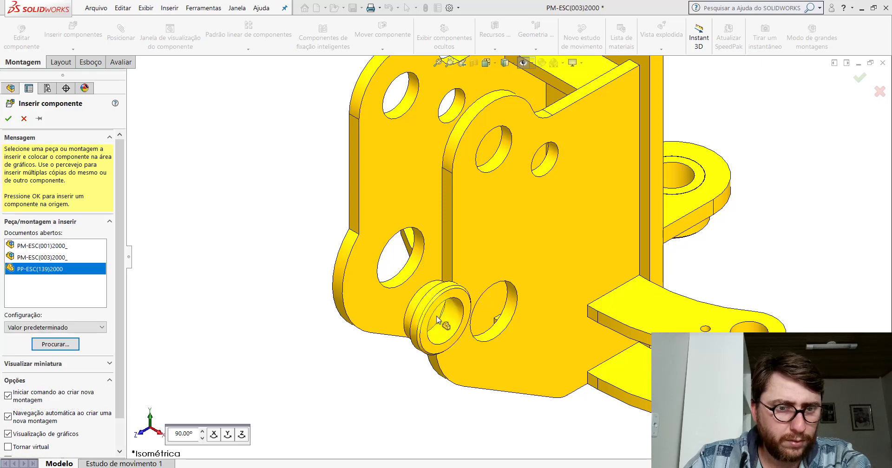
pyautogui.scroll(3, 424, 315)
pyautogui.scroll(-3, 424, 315)
pyautogui.click(444, 281)
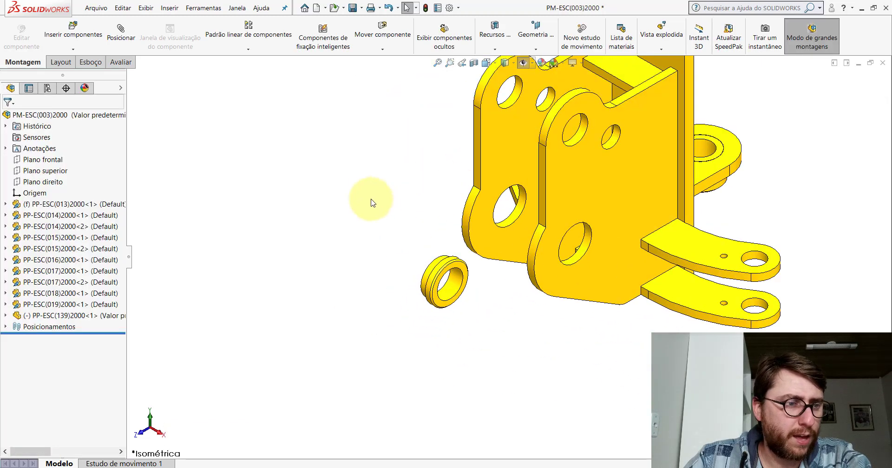
# Step: Mate the bushing flange coincident with the bracket face and its outer face concentric with the hole
pyautogui.click(120, 35)
pyautogui.scroll(-1, 490, 232)
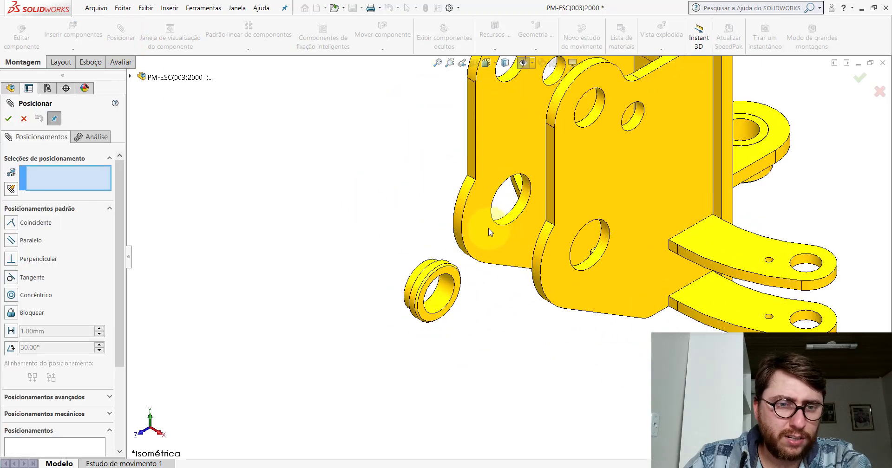
pyautogui.click(490, 232)
pyautogui.moveTo(490, 233); pyautogui.dragTo(534, 279, button='middle')
pyautogui.scroll(-5, 535, 279)
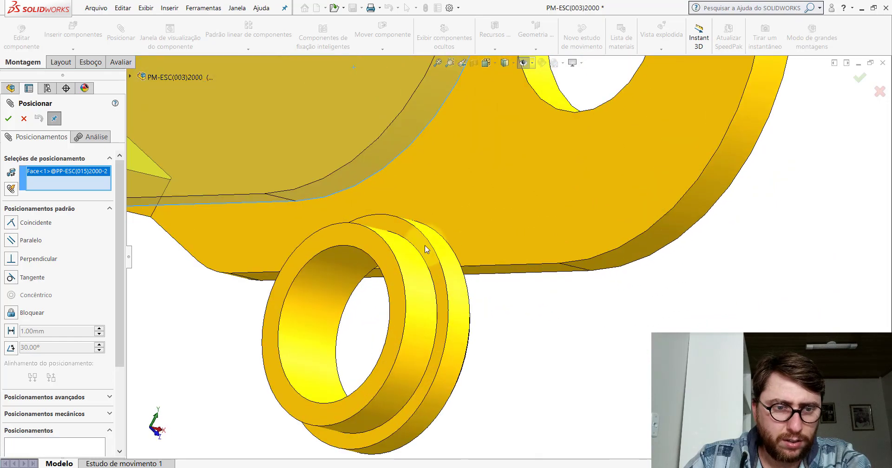
pyautogui.click(425, 246)
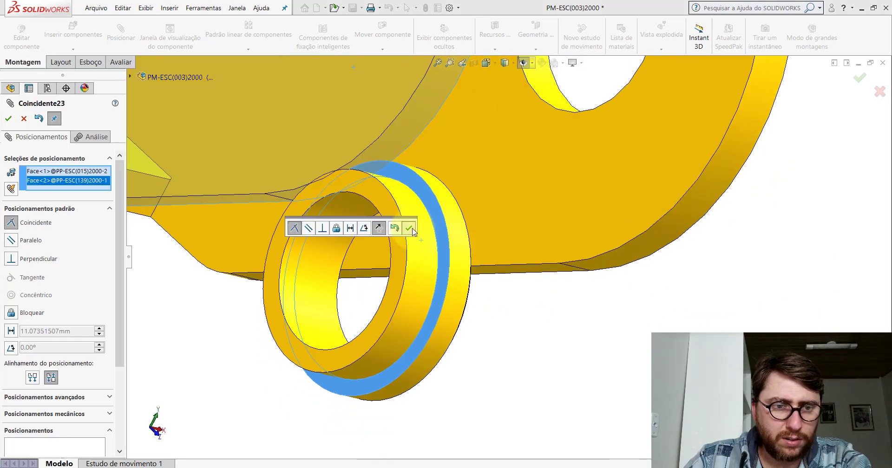
pyautogui.click(409, 228)
pyautogui.scroll(3, 495, 256)
pyautogui.click(456, 238)
pyautogui.scroll(3, 474, 186)
pyautogui.scroll(-4, 475, 185)
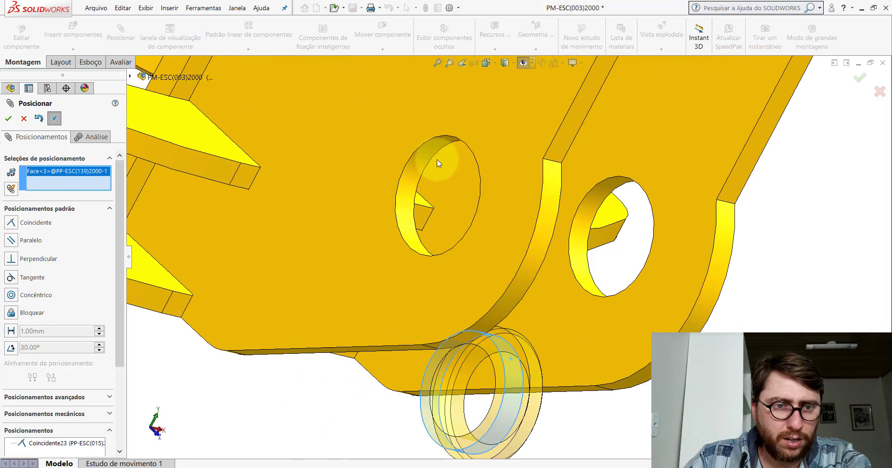
pyautogui.click(422, 157)
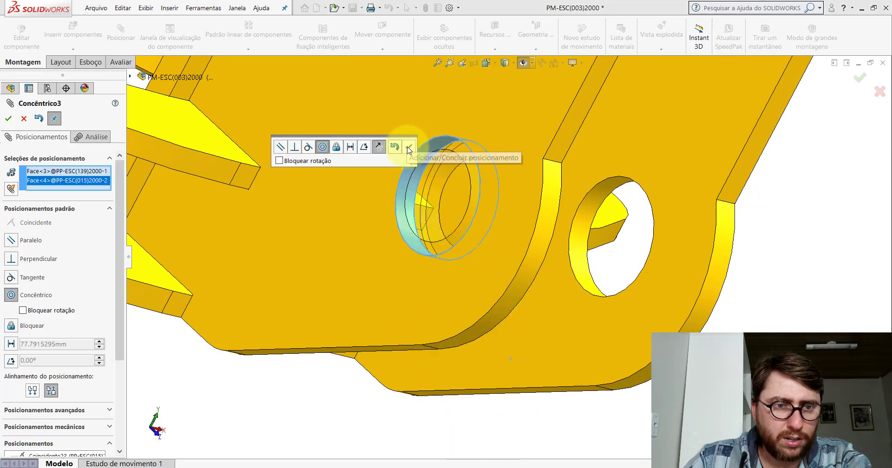
pyautogui.click(408, 144)
# Step: Make the bushing's front plane parallel to the plate's side face and finish mating
pyautogui.scroll(3, 482, 195)
pyautogui.moveTo(483, 204)
pyautogui.mouseDown(button='middle')
pyautogui.moveTo(408, 169)
pyautogui.moveTo(521, 65)
pyautogui.mouseUp(button='middle')
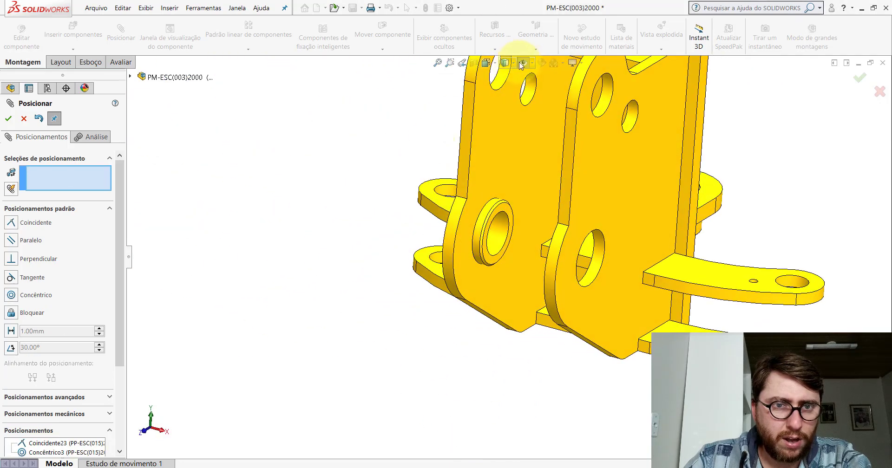
pyautogui.scroll(-4, 478, 204)
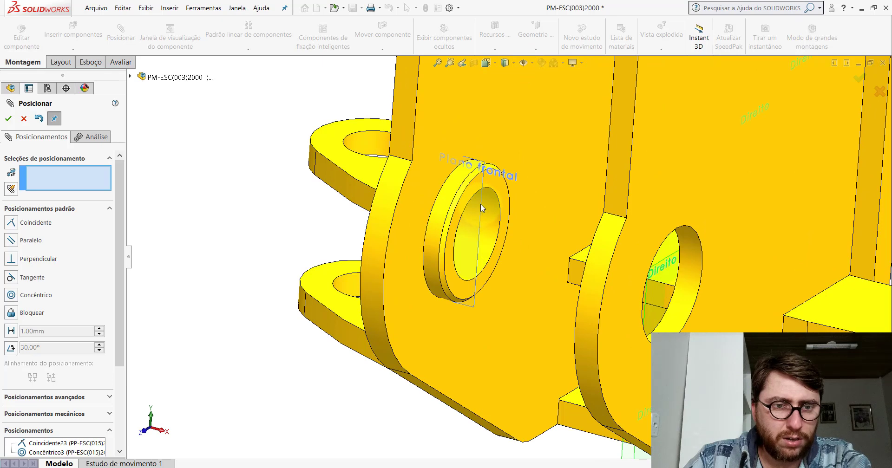
pyautogui.click(480, 205)
pyautogui.click(406, 105)
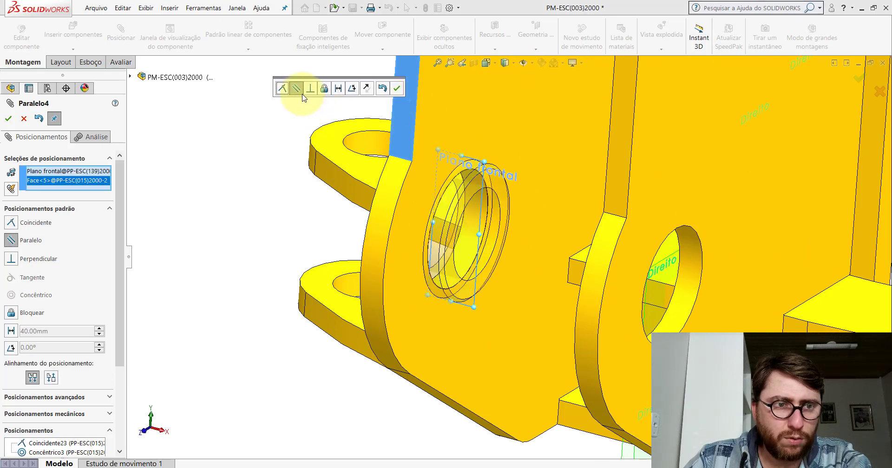
pyautogui.click(396, 88)
pyautogui.click(24, 119)
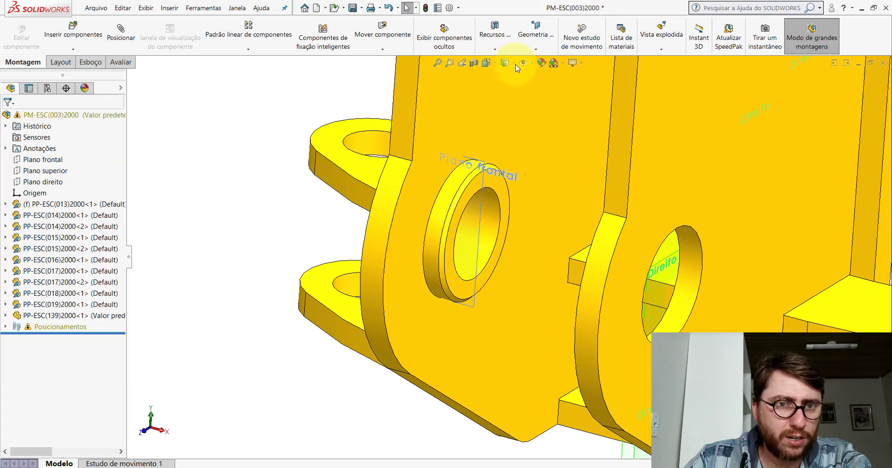
pyautogui.scroll(5, 515, 100)
pyautogui.scroll(-2, 631, 198)
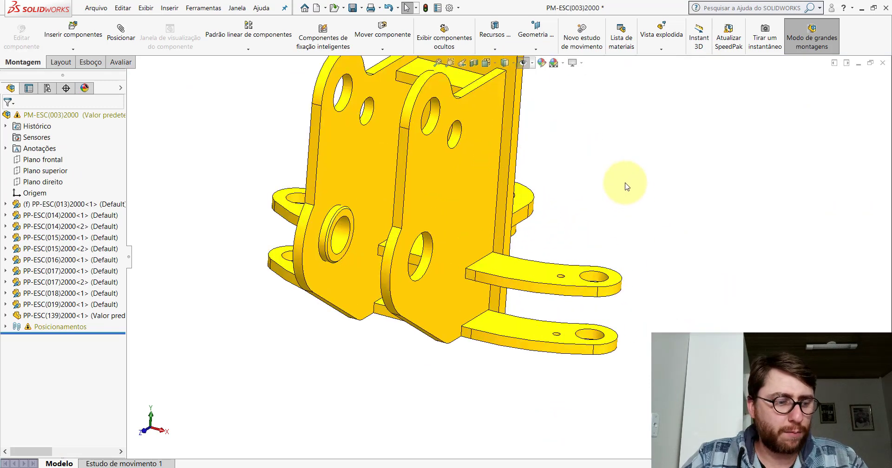
pyautogui.scroll(2, 534, 239)
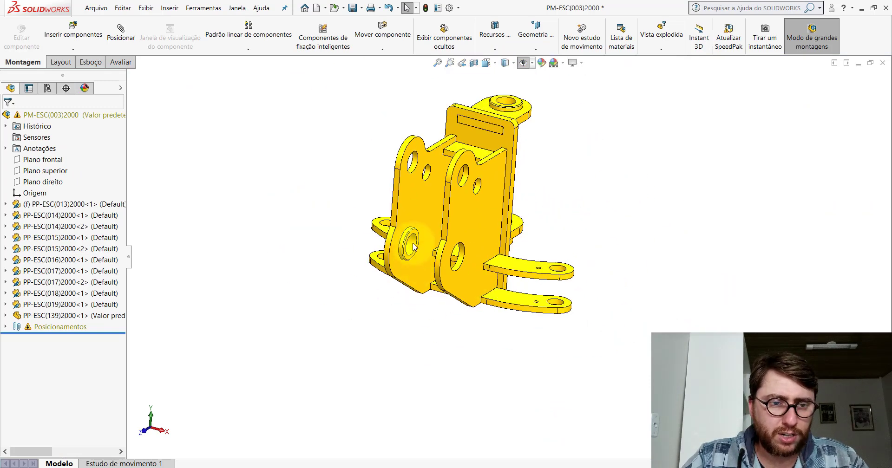
# Step: Place a second copy of the PP-ESC(139)2000 bushing below the first one
pyautogui.keyDown('ctrl'); pyautogui.moveTo(415, 263); pyautogui.dragTo(458, 355); pyautogui.keyUp('ctrl')
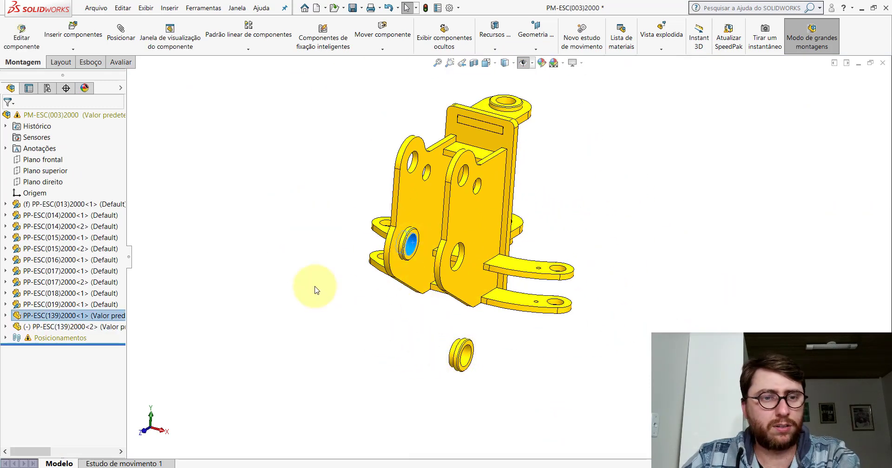
pyautogui.scroll(-2, 458, 356)
pyautogui.click(457, 342)
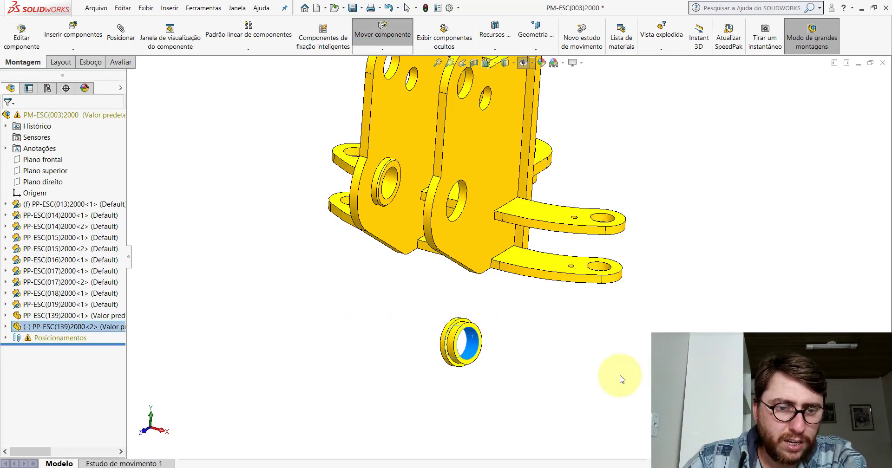
pyautogui.click(516, 335)
# Step: Mate the new bushing's flange face coincident with the plate's outer face
pyautogui.click(121, 31)
pyautogui.click(474, 329)
pyautogui.scroll(-5, 446, 274)
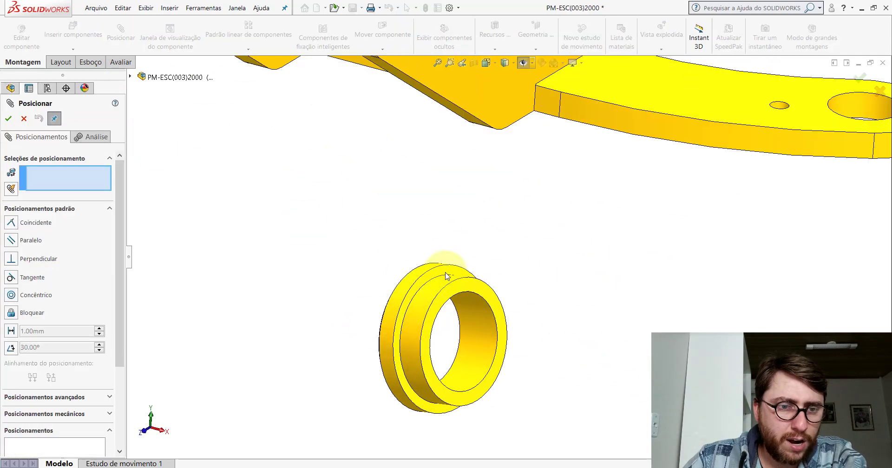
pyautogui.scroll(5, 445, 274)
pyautogui.moveTo(488, 264)
pyautogui.mouseDown(button='middle')
pyautogui.moveTo(511, 190)
pyautogui.moveTo(549, 195)
pyautogui.mouseUp(button='middle')
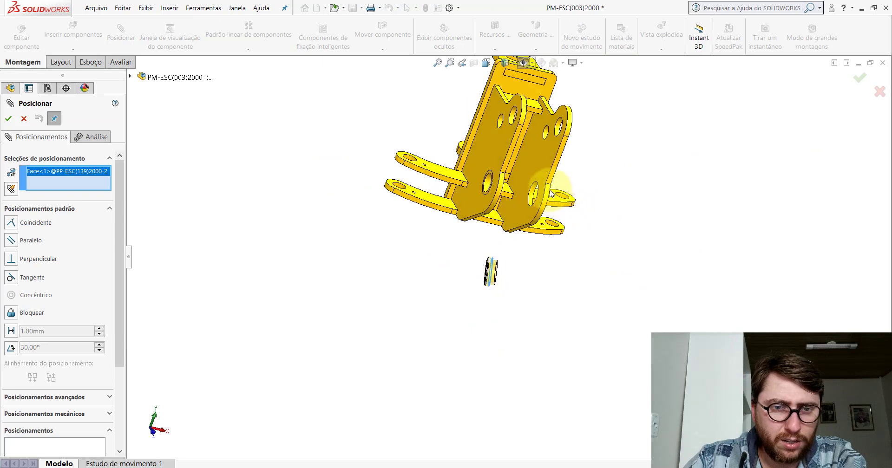
pyautogui.scroll(-5, 519, 161)
pyautogui.click(519, 161)
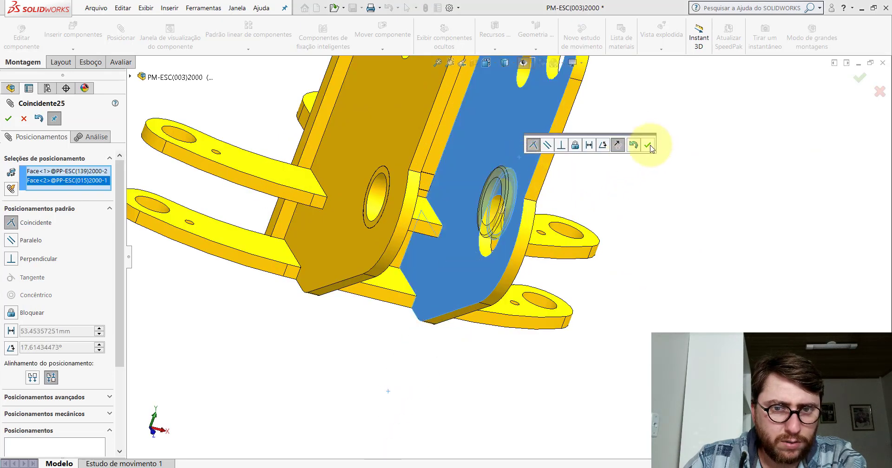
pyautogui.click(647, 143)
# Step: Make the second bushing concentric with the plate hole's inner face
pyautogui.moveTo(498, 174); pyautogui.dragTo(530, 222)
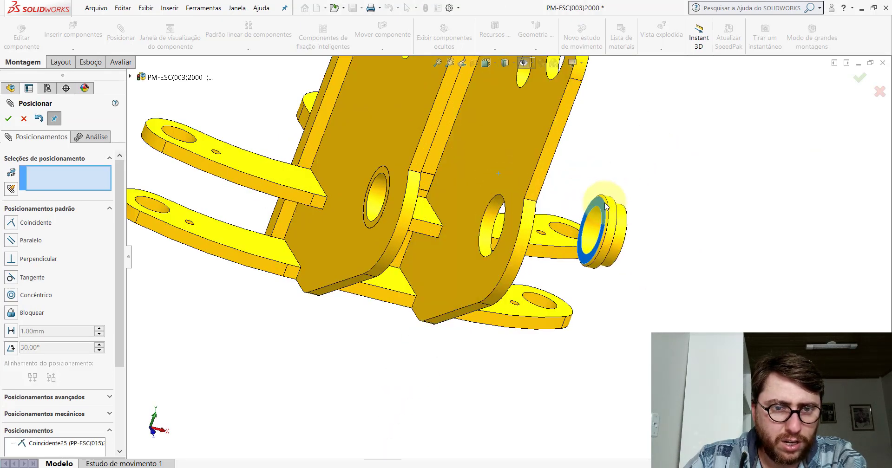
pyautogui.click(497, 218)
pyautogui.moveTo(497, 218); pyautogui.dragTo(286, 234, button='middle')
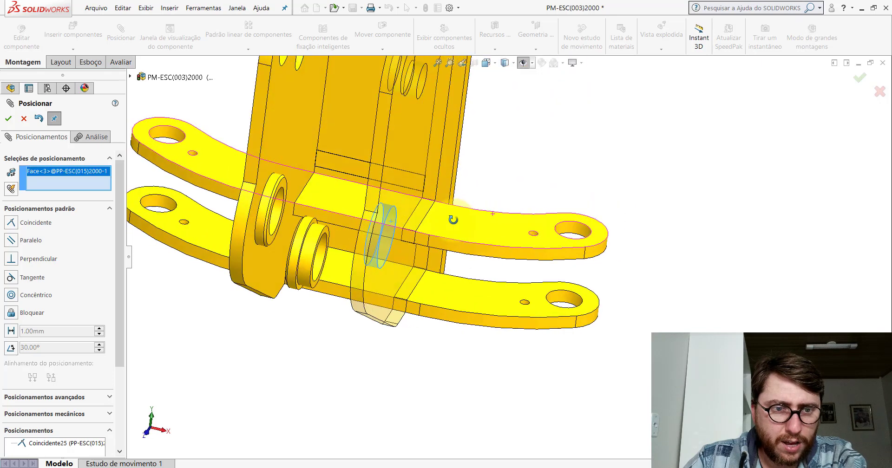
pyautogui.click(285, 234)
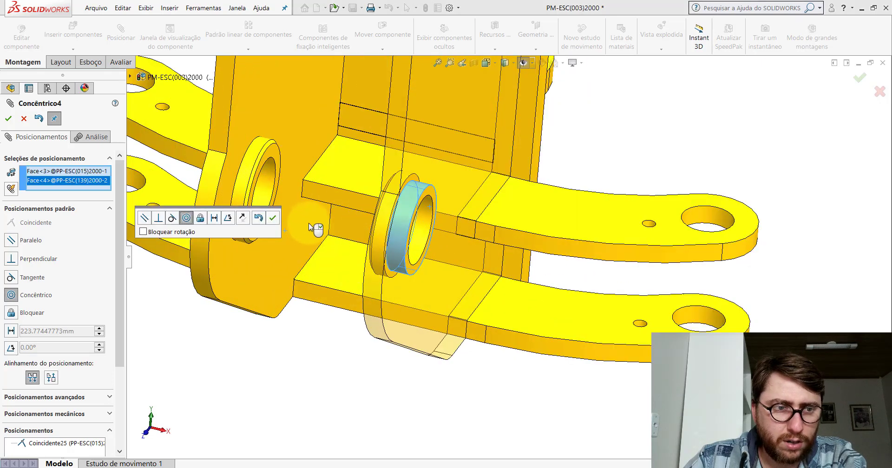
pyautogui.click(276, 222)
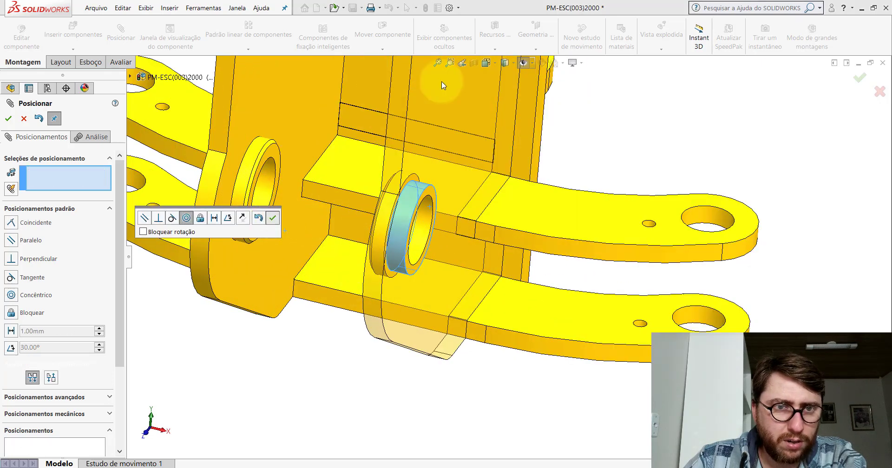
# Step: Add a parallel mate between the bushing's front plane and the plate's narrow face, then finish
pyautogui.click(524, 64)
pyautogui.click(428, 205)
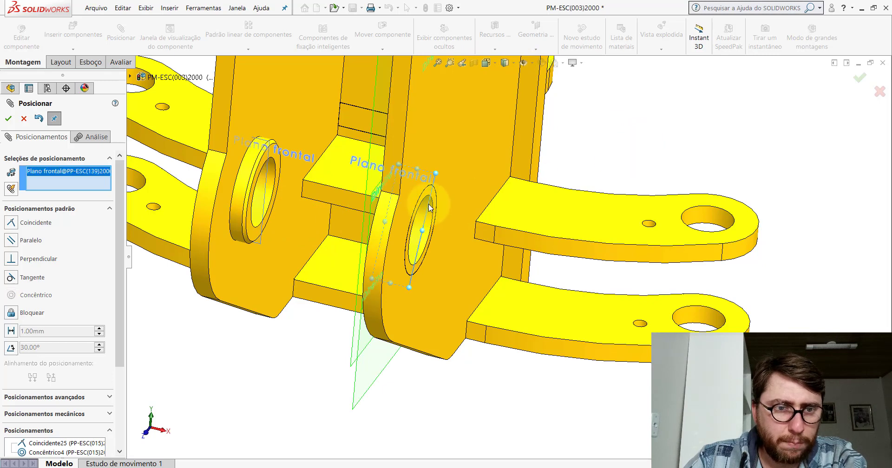
pyautogui.click(522, 64)
pyautogui.scroll(-3, 417, 164)
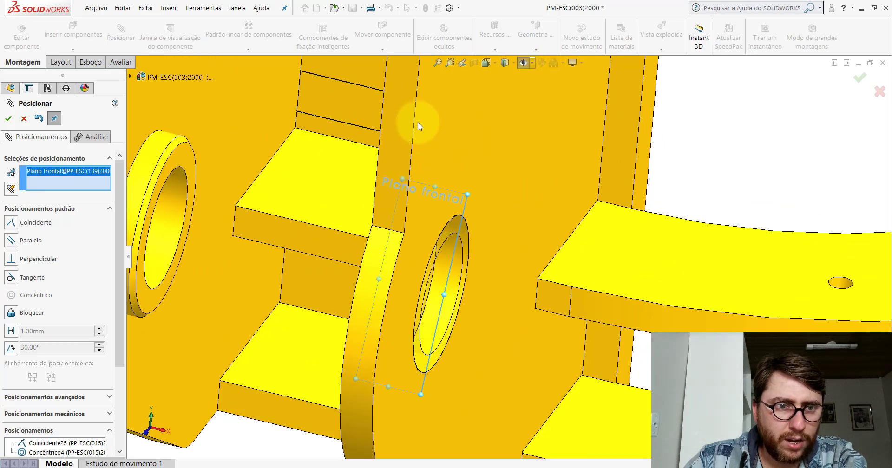
pyautogui.click(400, 114)
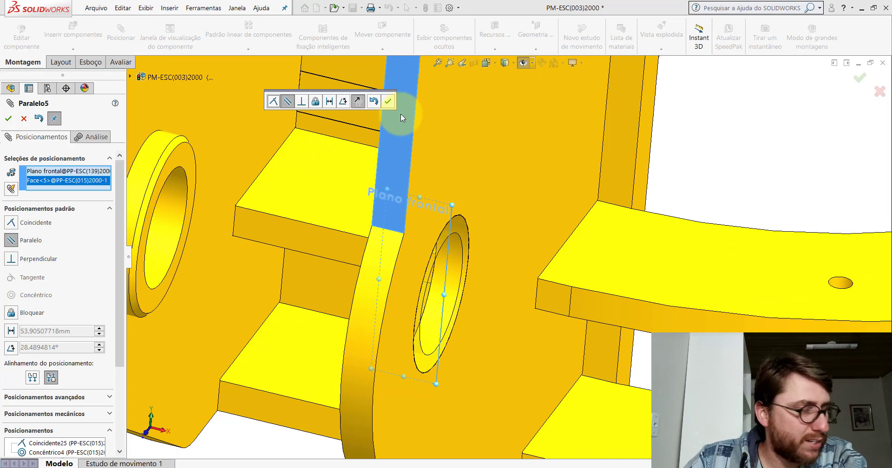
pyautogui.click(387, 103)
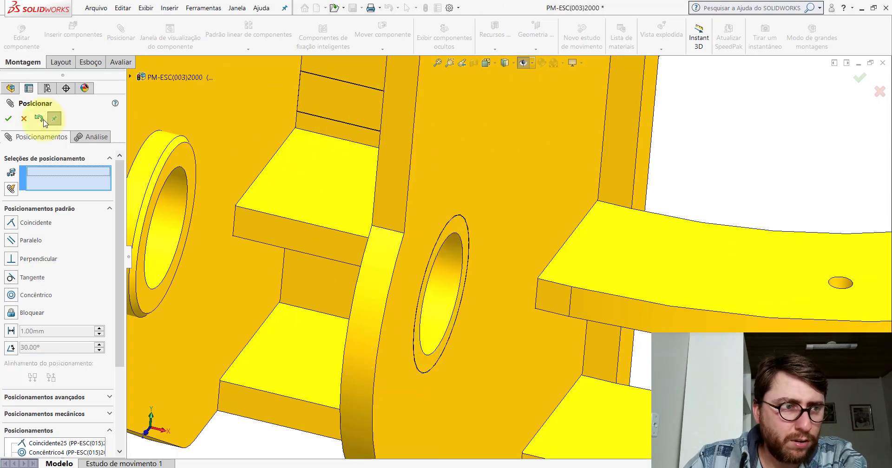
pyautogui.click(24, 119)
pyautogui.scroll(3, 450, 185)
pyautogui.scroll(3, 515, 222)
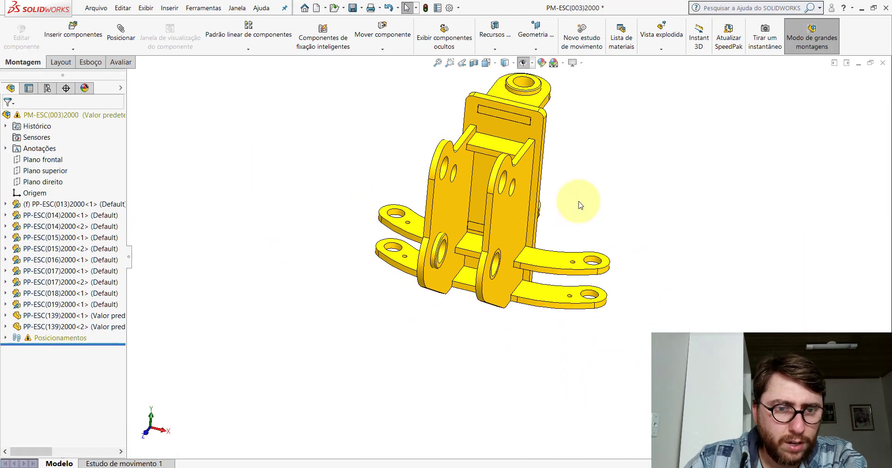
pyautogui.scroll(-3, 499, 270)
pyautogui.scroll(-3, 349, 203)
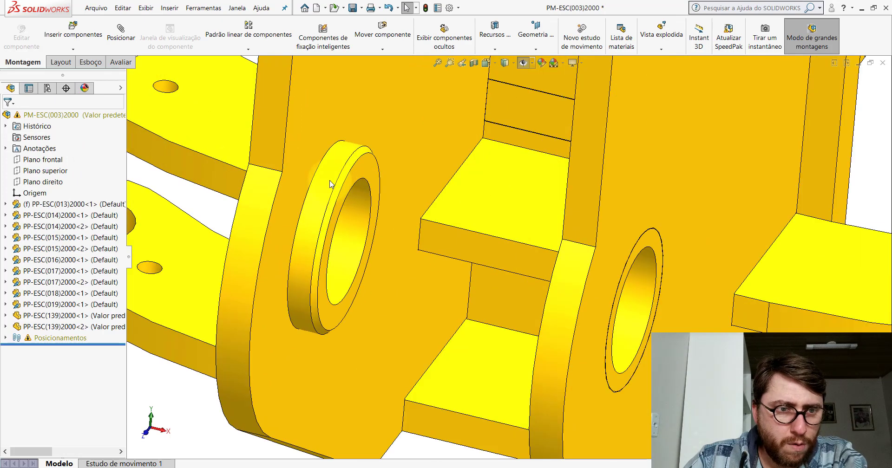
pyautogui.click(330, 184)
pyautogui.click(360, 127)
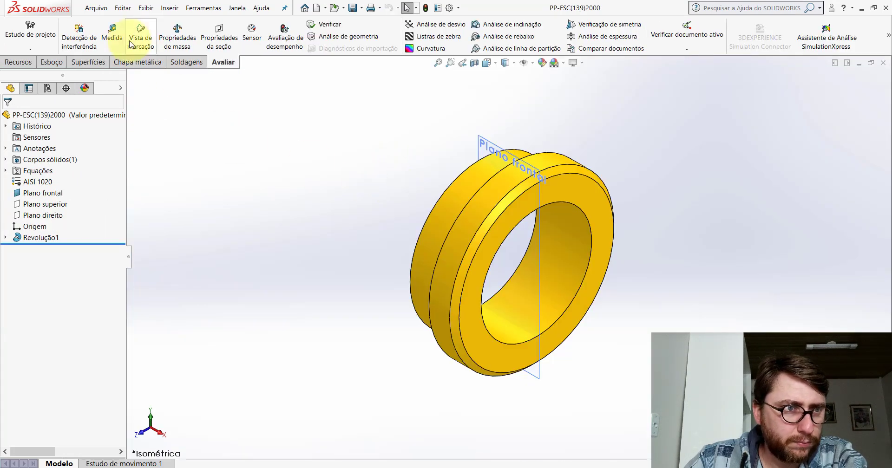
pyautogui.click(112, 33)
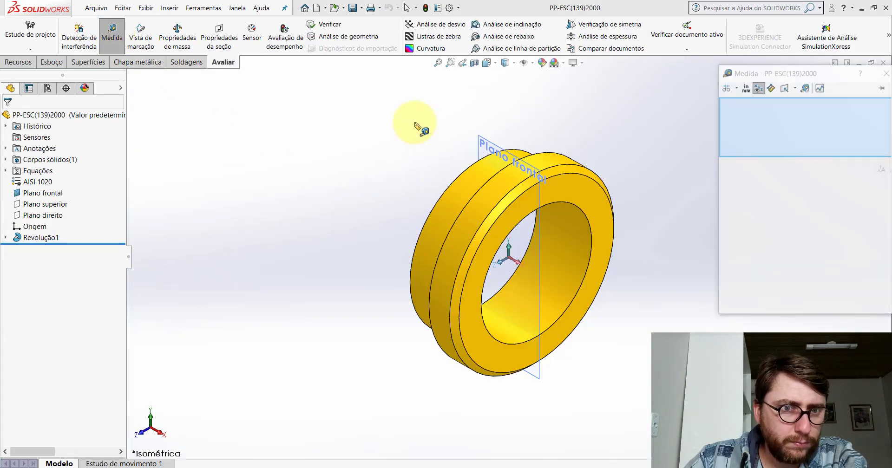
pyautogui.click(470, 182)
pyautogui.press('Escape')
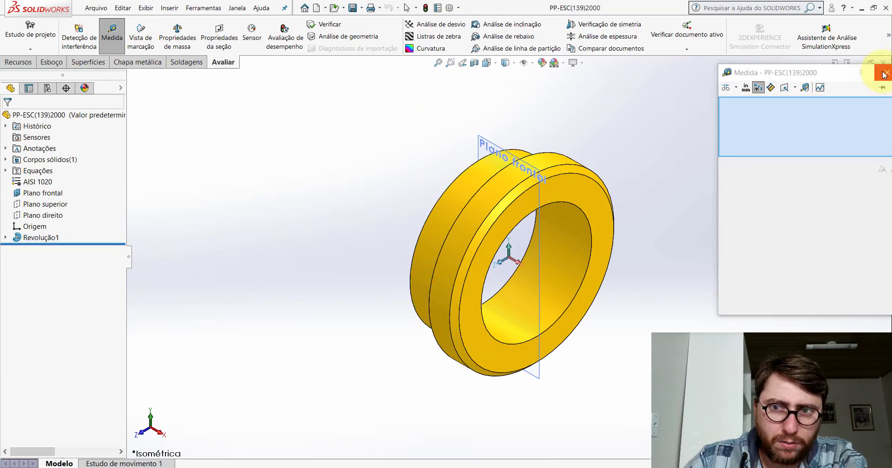
pyautogui.click(884, 75)
pyautogui.click(884, 63)
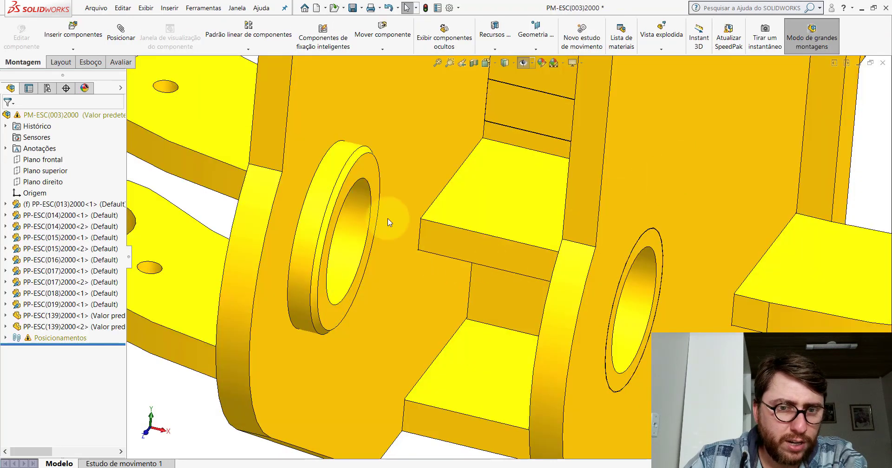
pyautogui.scroll(-5, 593, 228)
pyautogui.moveTo(592, 228); pyautogui.dragTo(568, 218, button='middle')
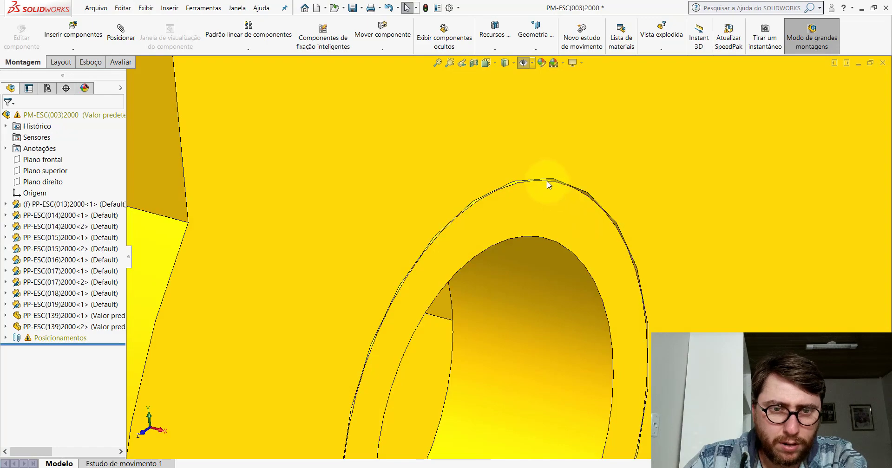
pyautogui.scroll(3, 549, 184)
pyautogui.scroll(3, 567, 232)
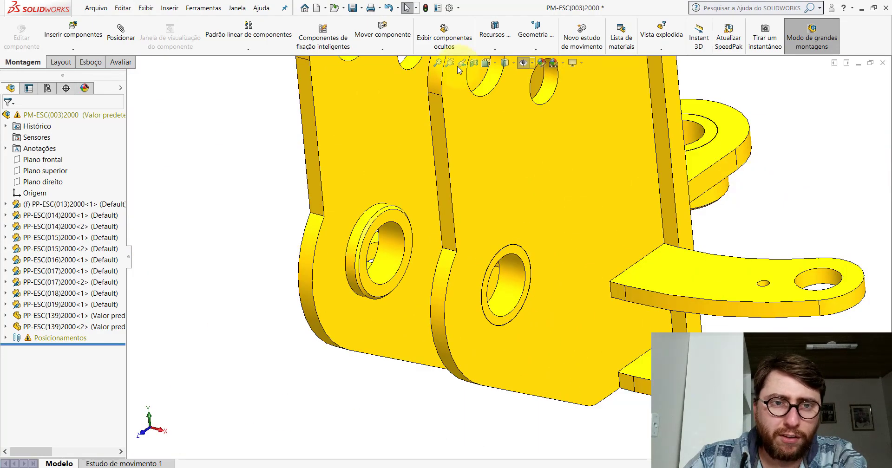
# Step: Switch to the isometric view and select the front plate
pyautogui.click(487, 62)
pyautogui.click(538, 91)
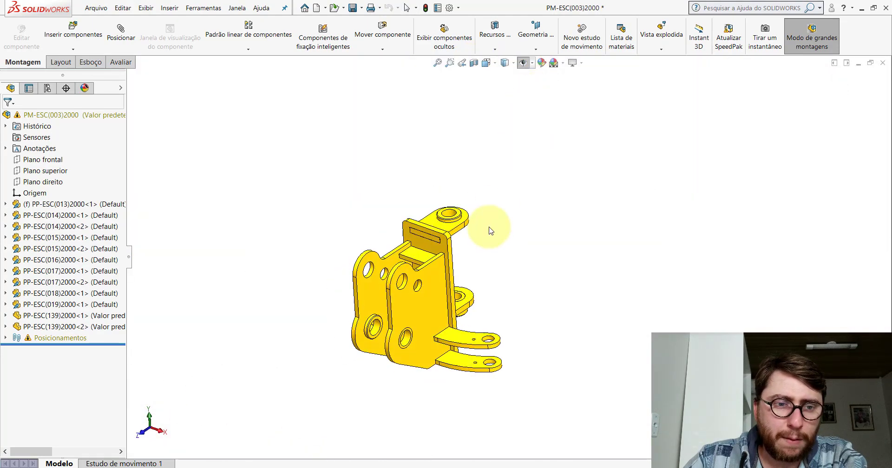
pyautogui.click(509, 257)
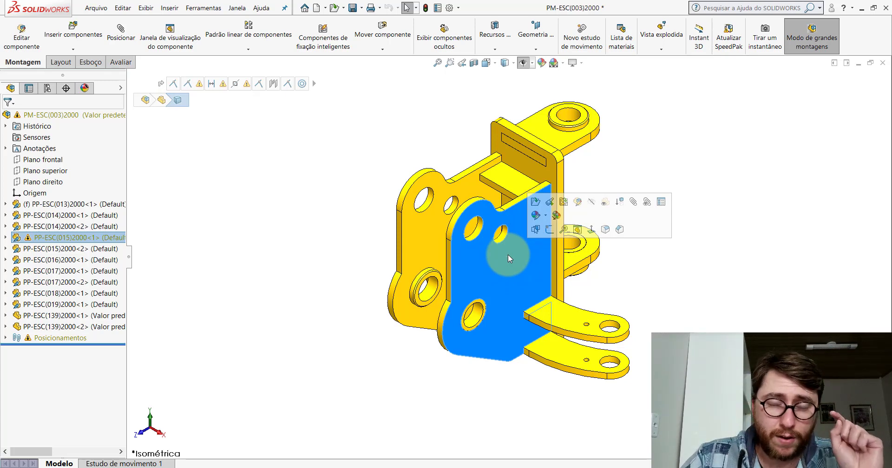
# Step: Zoom into the plate hole, inspect its ring face, then clear the selection
pyautogui.scroll(-2, 512, 277)
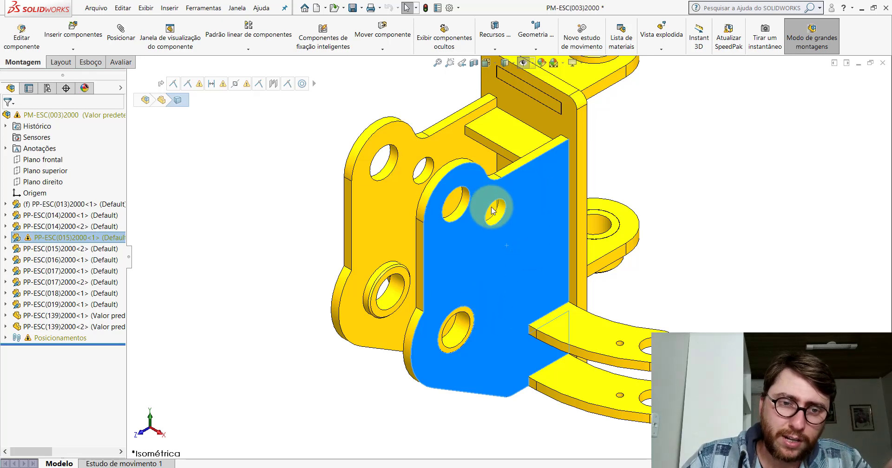
pyautogui.scroll(-1, 493, 293)
pyautogui.scroll(-2, 484, 299)
pyautogui.scroll(-3, 469, 318)
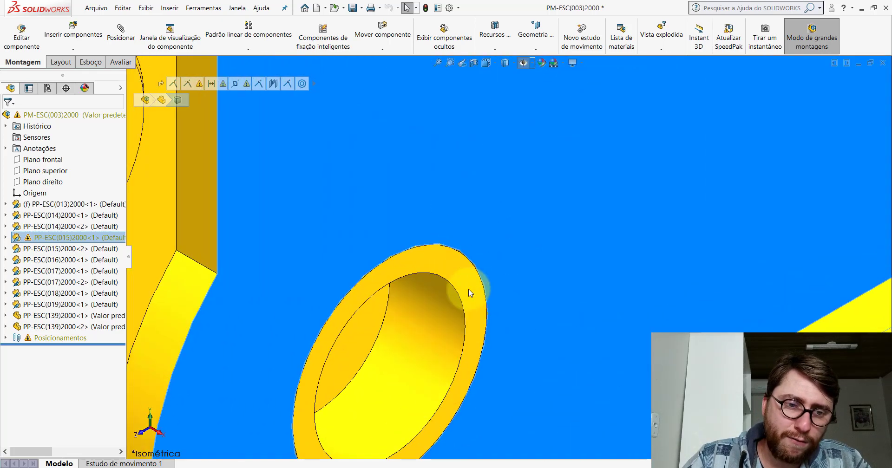
pyautogui.click(415, 262)
pyautogui.scroll(3, 431, 267)
pyautogui.scroll(-3, 495, 259)
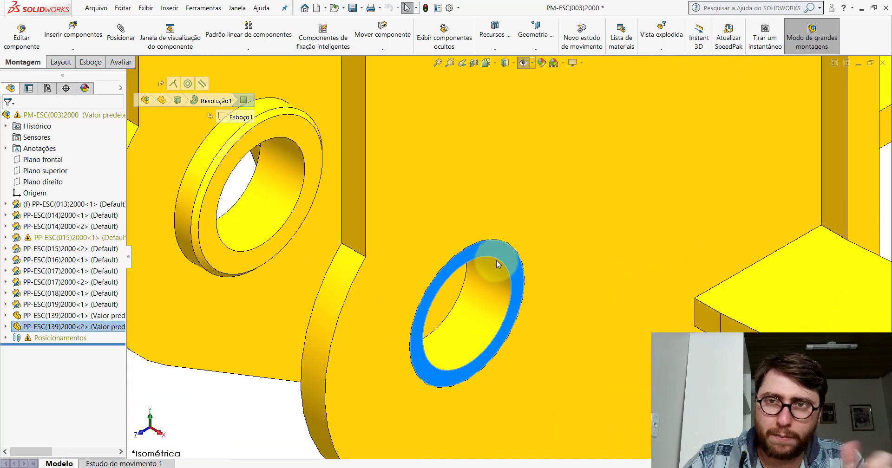
pyautogui.scroll(3, 494, 263)
pyautogui.press('Escape')
pyautogui.scroll(2, 465, 270)
pyautogui.scroll(-3, 429, 272)
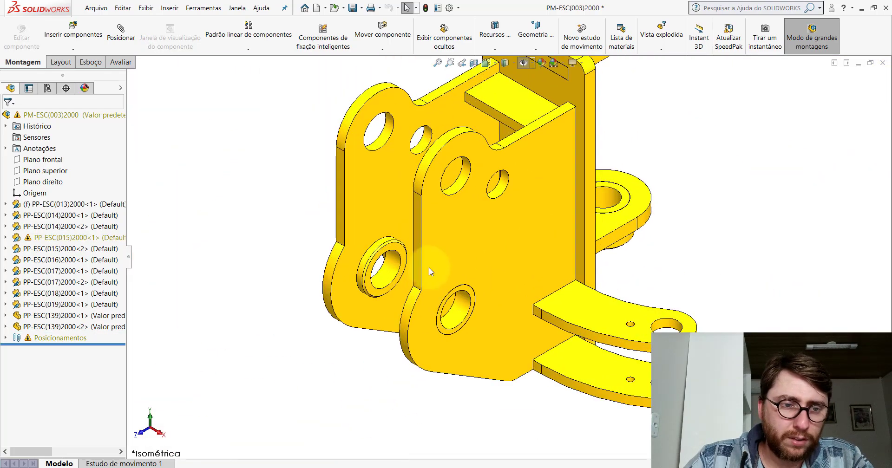
pyautogui.scroll(-1, 429, 271)
pyautogui.scroll(2, 494, 285)
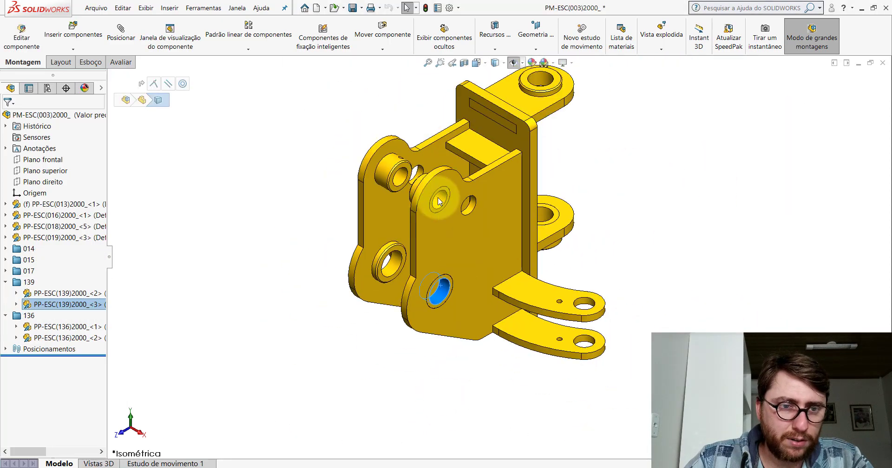
# Step: Orbit the reference assembly around the upper-left bushing
pyautogui.scroll(-3, 408, 168)
pyautogui.click(371, 164)
pyautogui.moveTo(370, 164); pyautogui.dragTo(373, 194, button='middle')
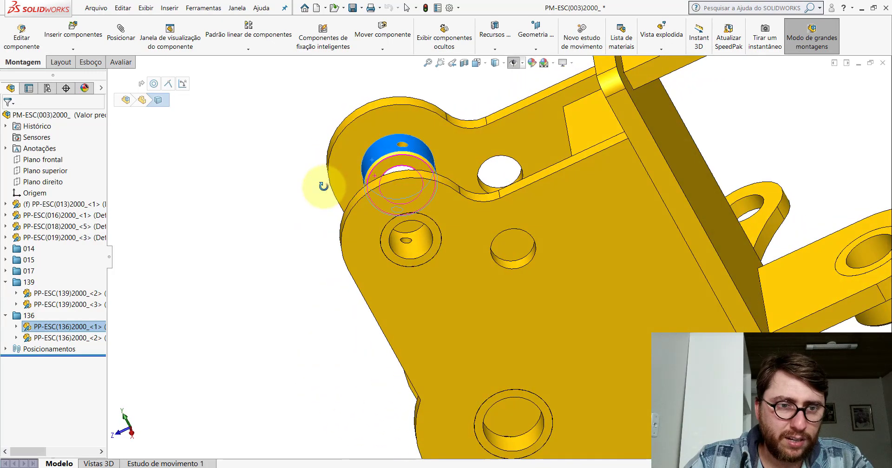
pyautogui.scroll(3, 373, 194)
pyautogui.scroll(2, 384, 194)
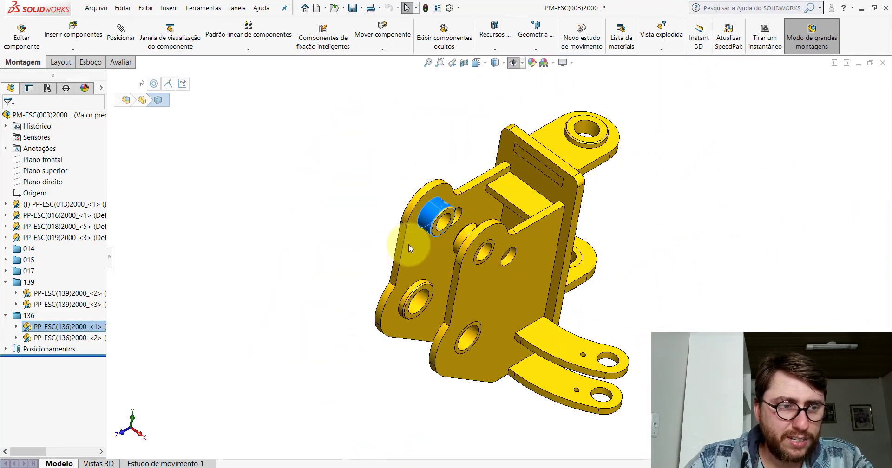
pyautogui.click(412, 133)
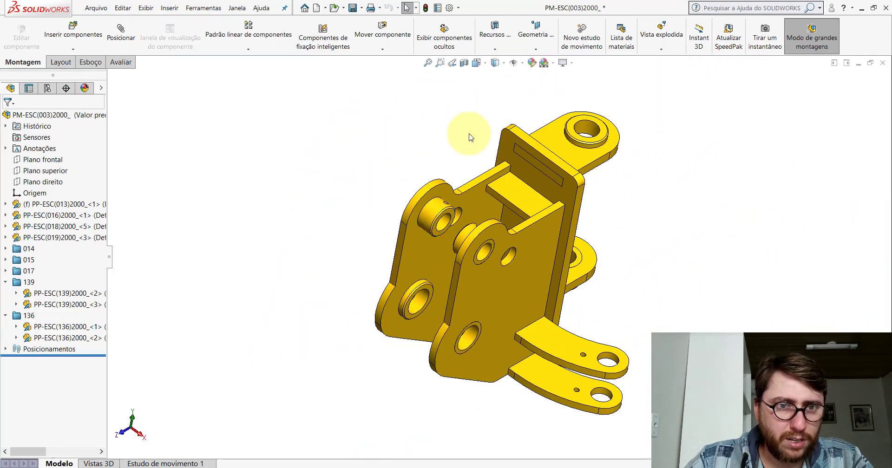
# Step: Show the Frontal, Superior and Direito reference planes and bring up the Avaliar tools
pyautogui.click(523, 68)
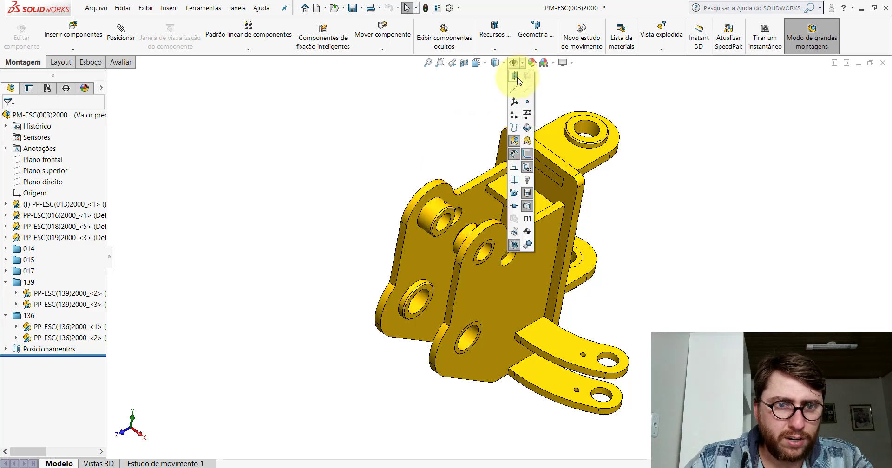
pyautogui.click(515, 81)
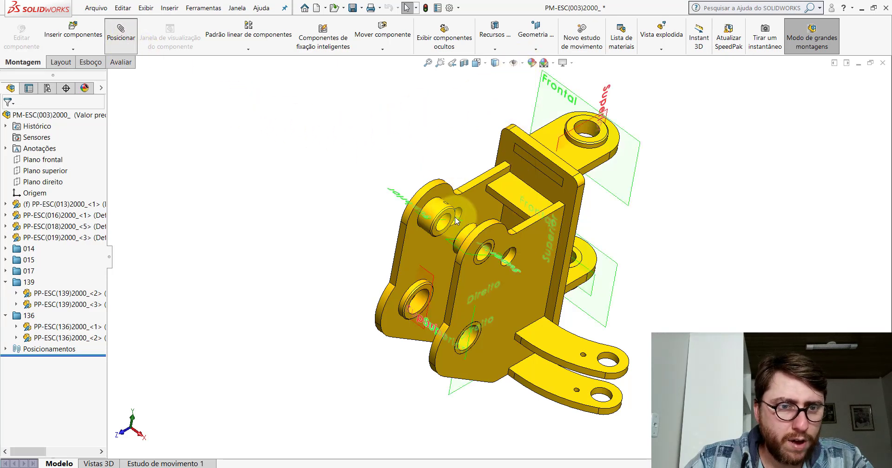
pyautogui.scroll(-3, 462, 232)
pyautogui.scroll(1, 460, 232)
pyautogui.press('Escape')
pyautogui.scroll(3, 454, 250)
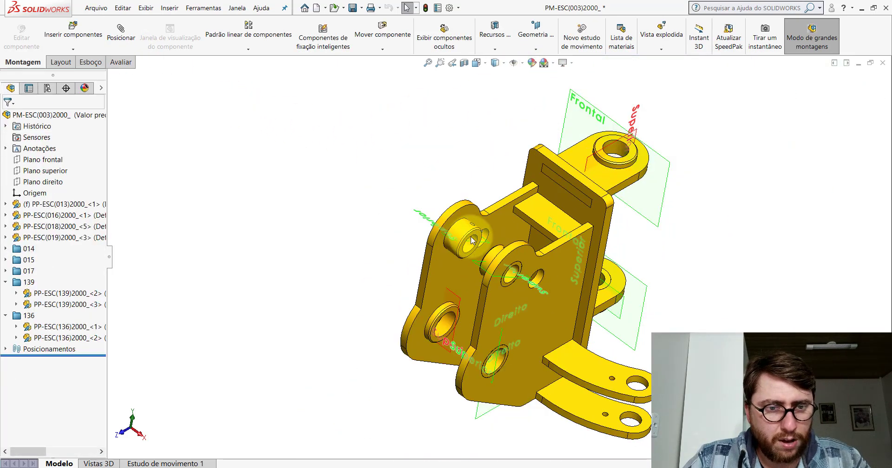
pyautogui.scroll(-3, 464, 260)
pyautogui.moveTo(465, 260)
pyautogui.mouseDown(button='middle')
pyautogui.moveTo(478, 196)
pyautogui.moveTo(547, 215)
pyautogui.moveTo(575, 243)
pyautogui.moveTo(470, 225)
pyautogui.moveTo(451, 242)
pyautogui.moveTo(431, 223)
pyautogui.mouseUp(button='middle')
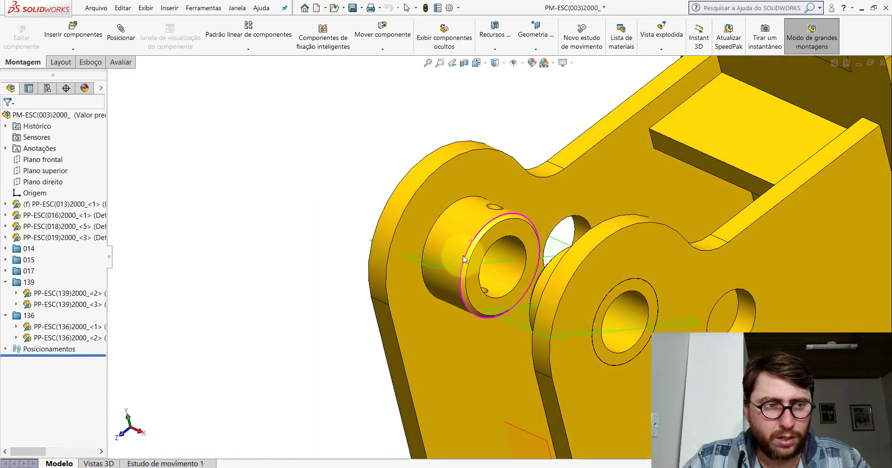
pyautogui.click(125, 67)
# Step: Measure the bushing face to the Superior plane (28.28 mm, 30°), then close Measure
pyautogui.click(192, 46)
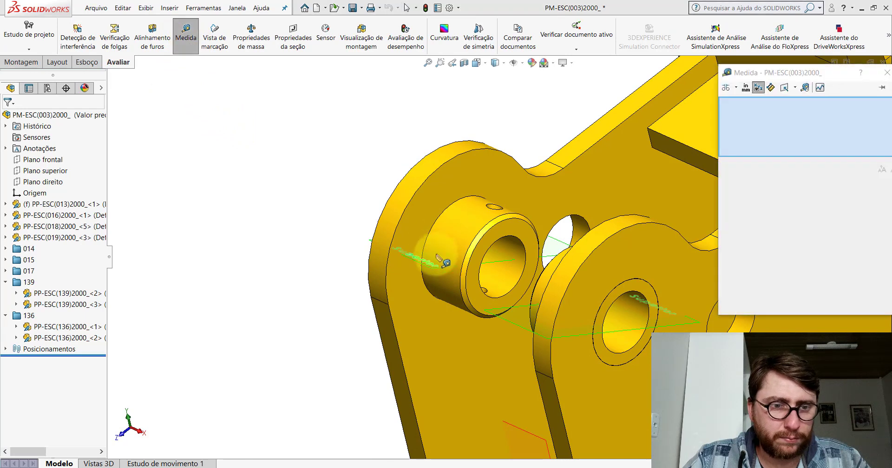
pyautogui.click(440, 273)
pyautogui.click(582, 147)
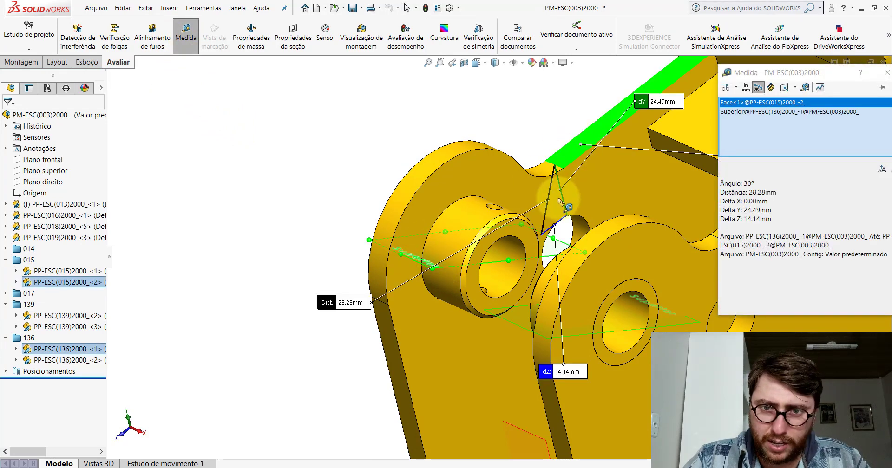
pyautogui.moveTo(554, 210)
pyautogui.mouseDown(button='middle')
pyautogui.moveTo(514, 233)
pyautogui.moveTo(515, 256)
pyautogui.mouseUp(button='middle')
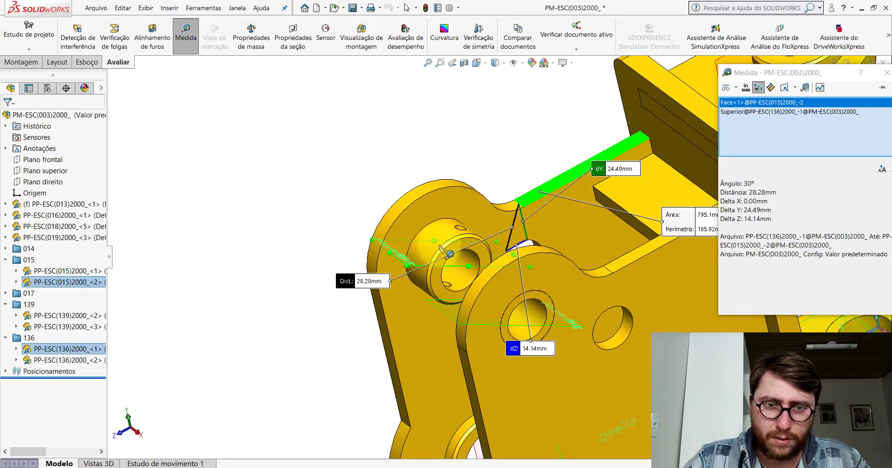
pyautogui.click(540, 190)
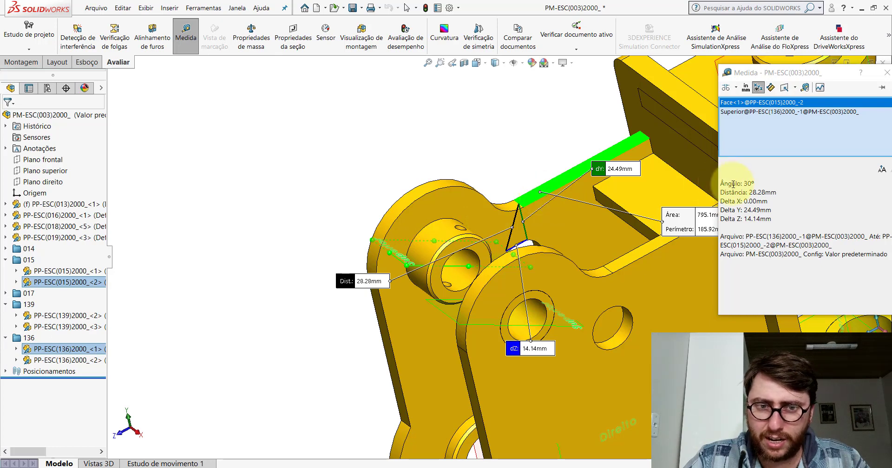
pyautogui.press('Escape')
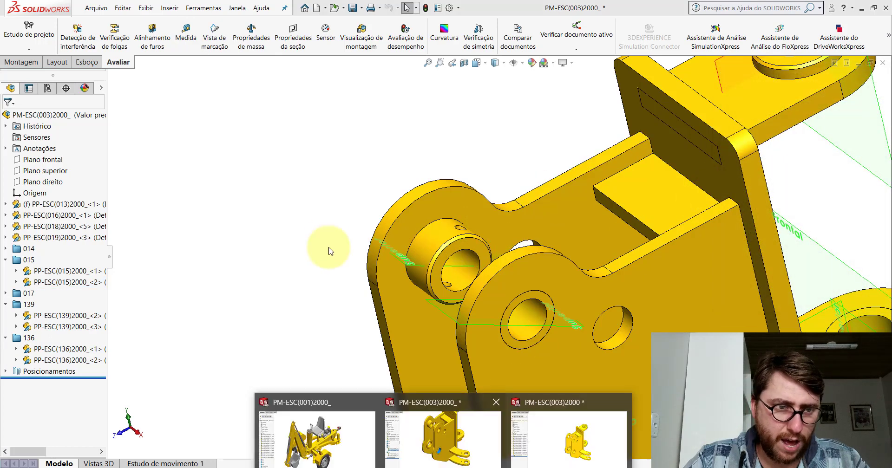
# Step: Hide the reference planes and switch back to the PM-ESC(003)2000 assembly
pyautogui.click(512, 63)
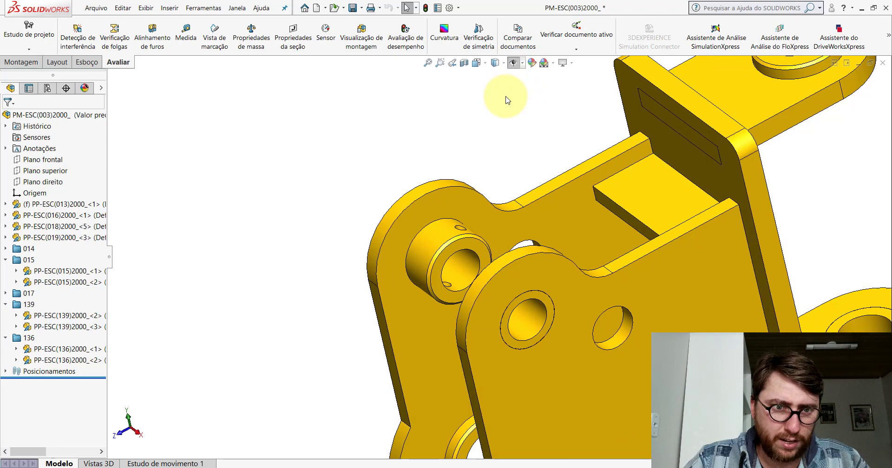
pyautogui.click(445, 229)
pyautogui.click(318, 188)
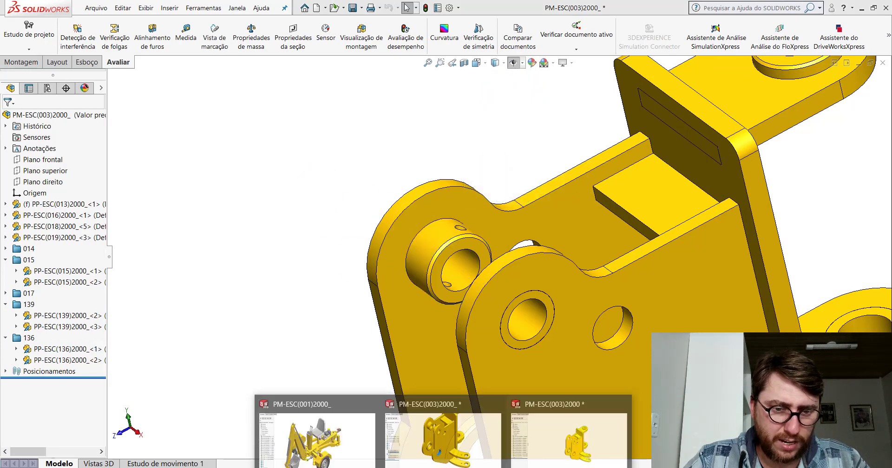
pyautogui.click(547, 416)
pyautogui.scroll(-3, 369, 134)
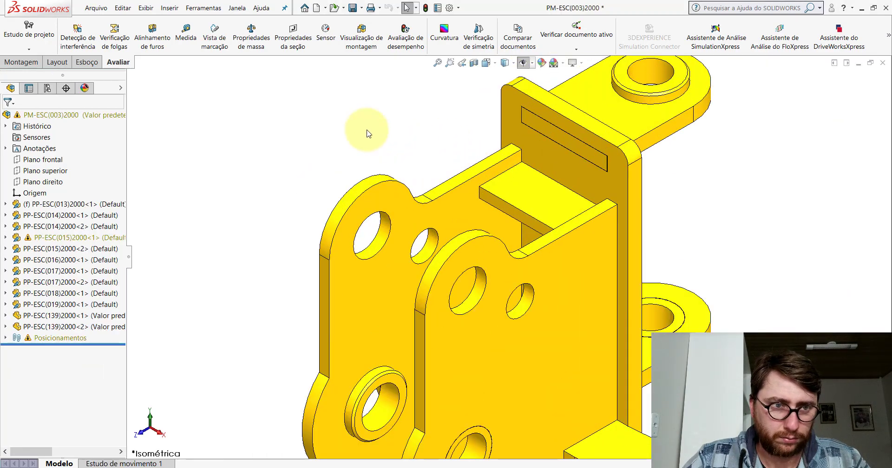
# Step: Insert PP-ESC(136)2000 with the Part file filter and place it beside the frame
pyautogui.click(21, 62)
pyautogui.click(54, 33)
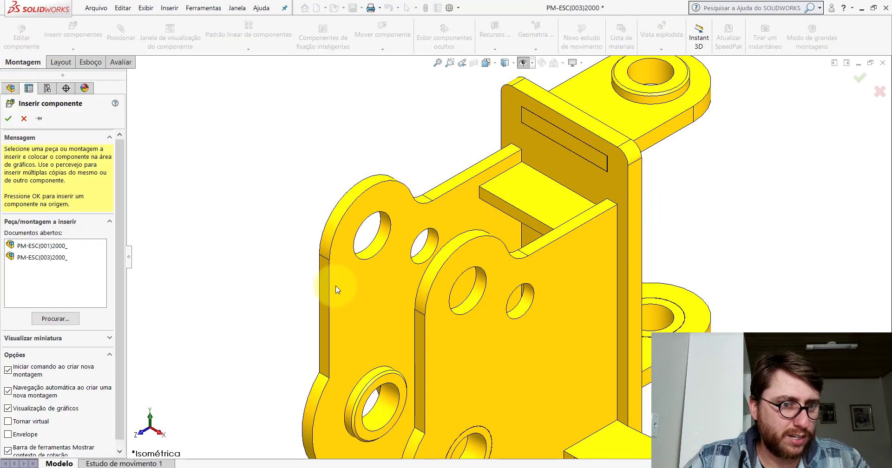
pyautogui.click(69, 320)
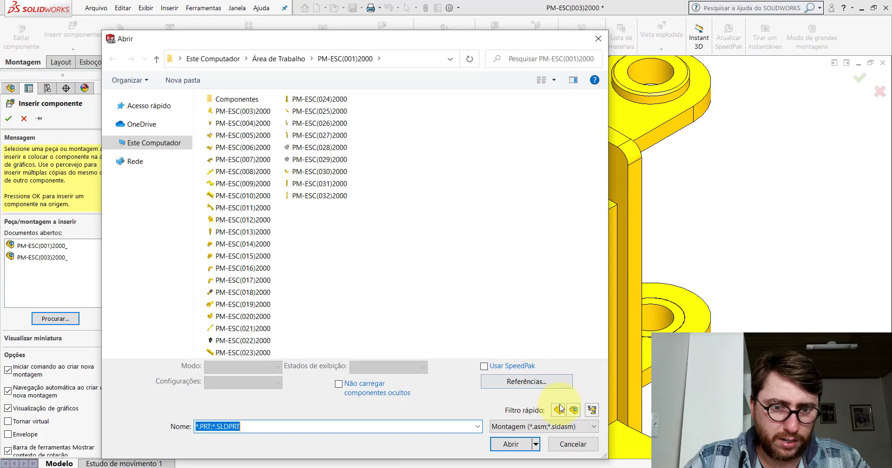
pyautogui.click(558, 410)
pyautogui.scroll(-2, 527, 269)
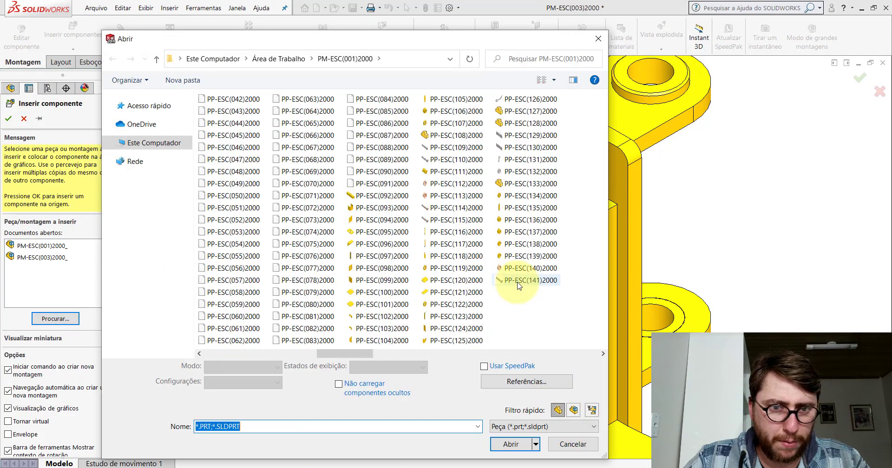
pyautogui.scroll(-1, 522, 283)
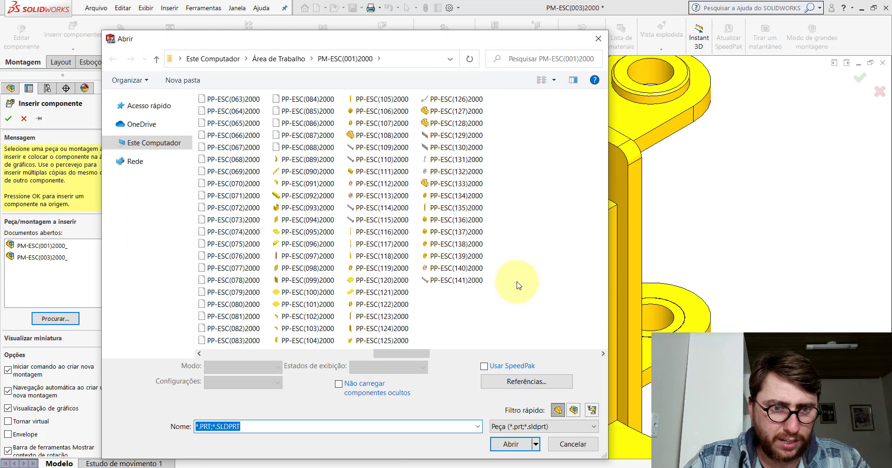
pyautogui.doubleClick(461, 222)
pyautogui.scroll(-2, 464, 227)
pyautogui.scroll(-2, 450, 221)
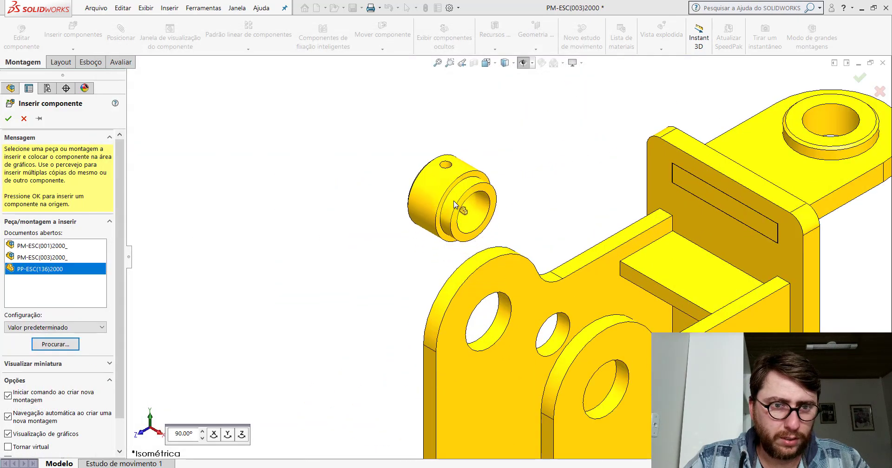
pyautogui.click(441, 150)
# Step: Mate the bushing's cylindrical face concentric with the frame hole
pyautogui.click(121, 33)
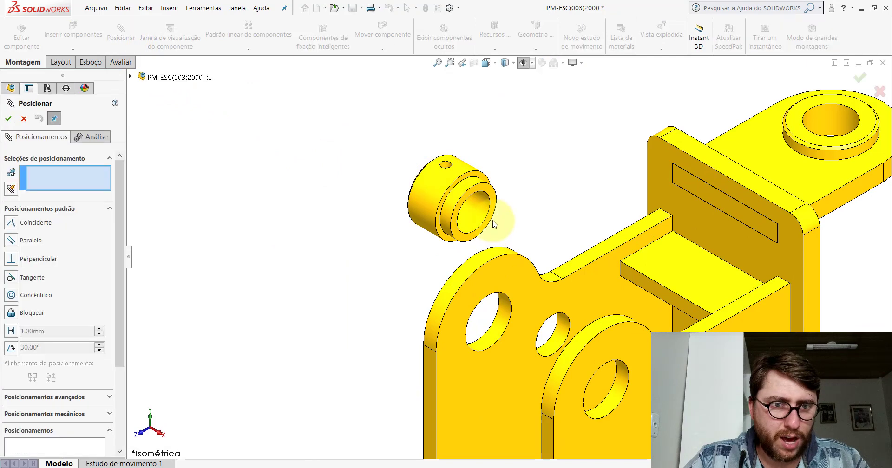
pyautogui.scroll(-1, 494, 224)
pyautogui.click(460, 184)
pyautogui.scroll(4, 502, 224)
pyautogui.scroll(-5, 529, 273)
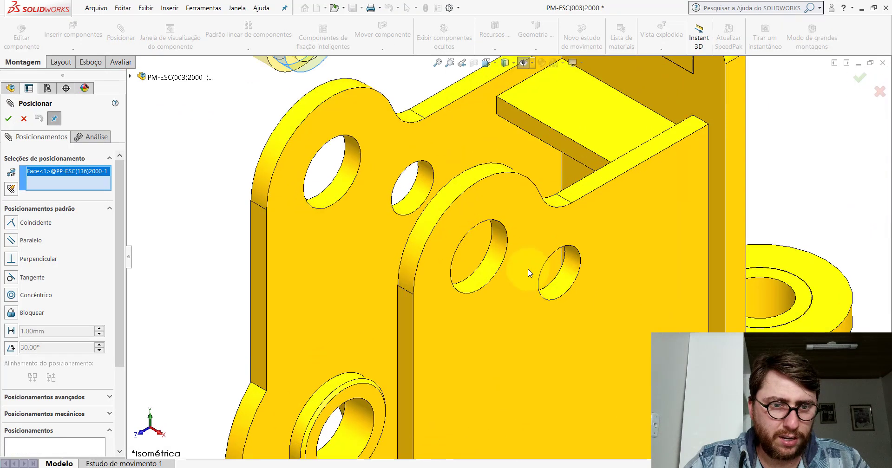
pyautogui.scroll(-1, 528, 273)
pyautogui.click(492, 224)
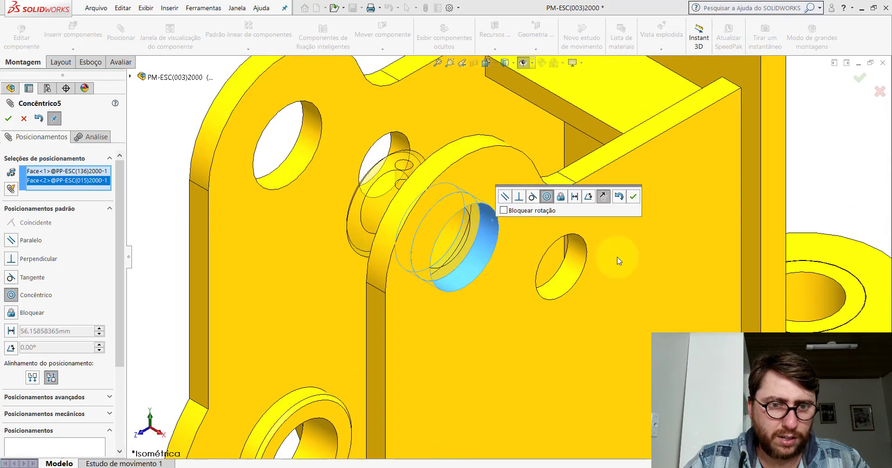
pyautogui.click(633, 197)
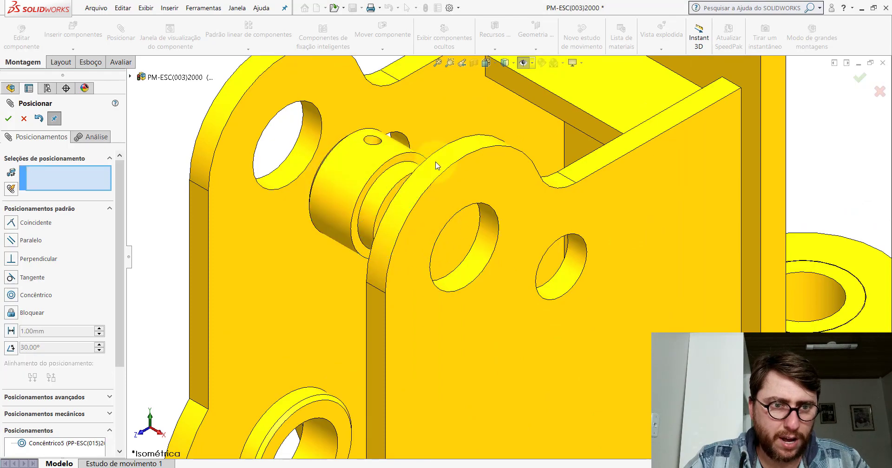
# Step: Make the pin's end face coincident with the plate face
pyautogui.scroll(-4, 405, 191)
pyautogui.click(405, 191)
pyautogui.scroll(6, 446, 225)
pyautogui.moveTo(469, 251); pyautogui.dragTo(667, 259, button='middle')
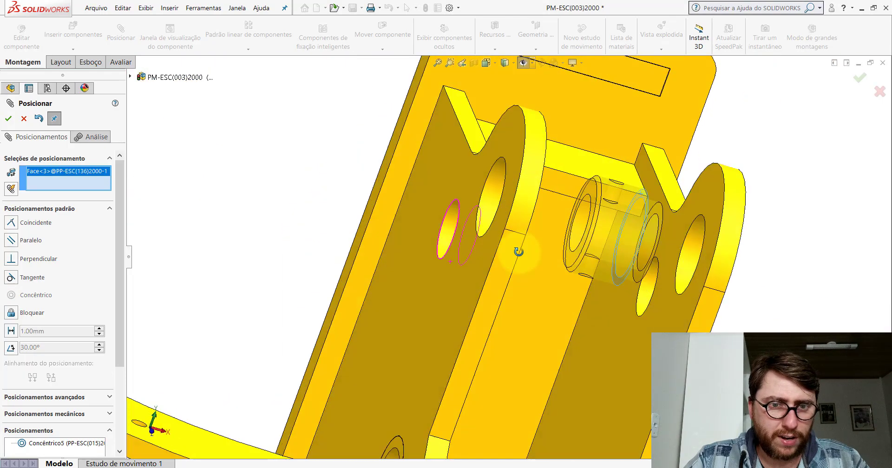
pyautogui.scroll(-3, 666, 260)
pyautogui.click(477, 203)
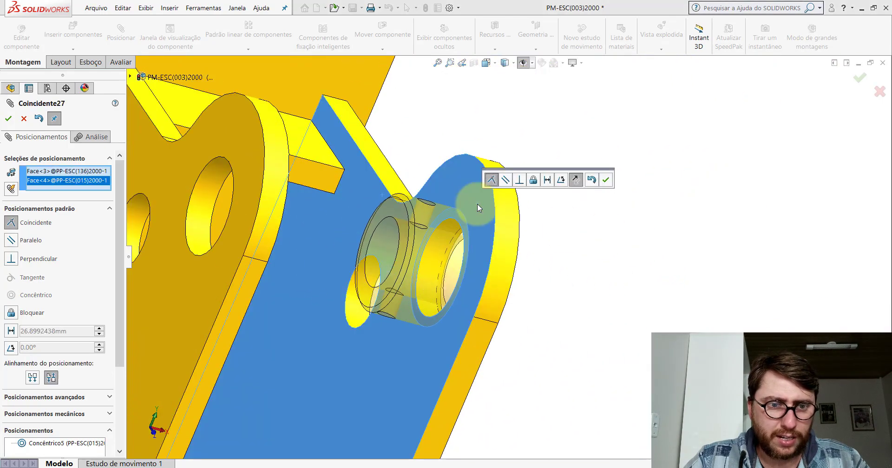
pyautogui.click(606, 180)
# Step: With reference planes shown, angle the pin's Plano superior 30° to the plate's thin face
pyautogui.scroll(5, 469, 280)
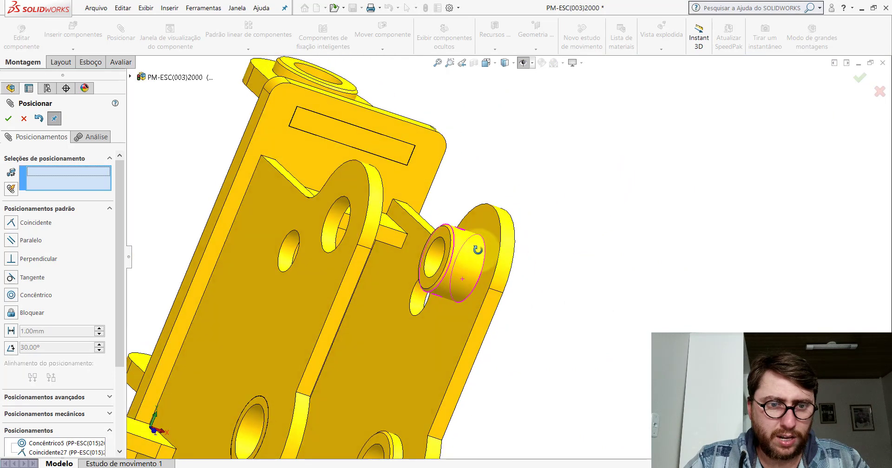
pyautogui.scroll(-3, 522, 327)
pyautogui.moveTo(468, 281)
pyautogui.mouseDown(button='middle')
pyautogui.moveTo(522, 326)
pyautogui.moveTo(466, 274)
pyautogui.mouseUp(button='middle')
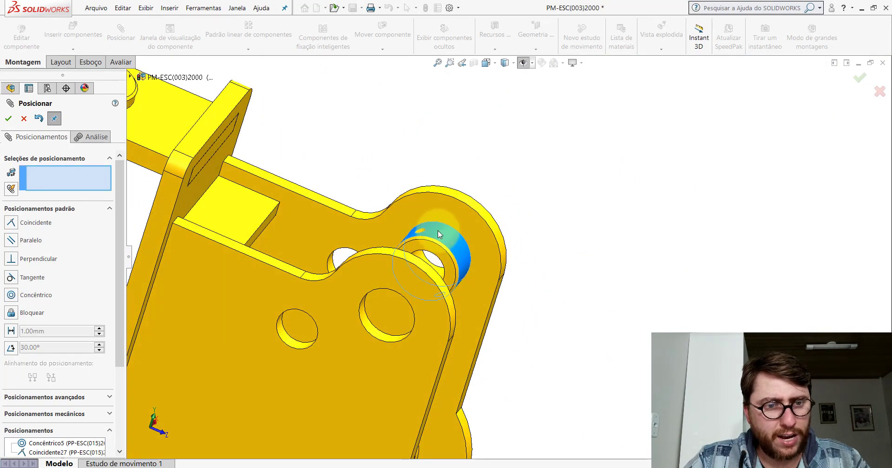
pyautogui.click(524, 63)
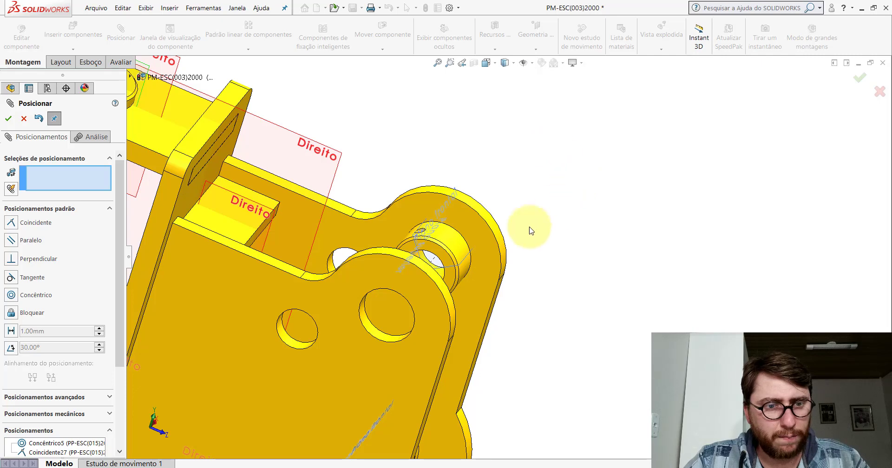
pyautogui.scroll(-3, 530, 229)
pyautogui.moveTo(438, 231); pyautogui.dragTo(452, 248, button='middle')
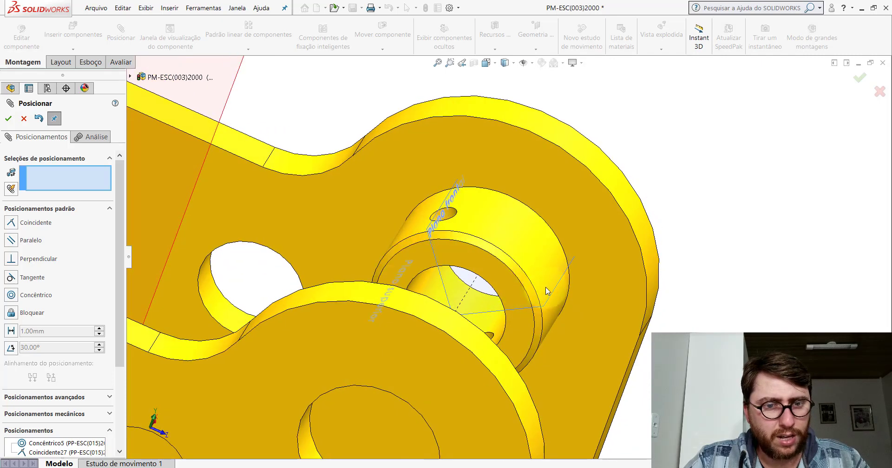
pyautogui.keyDown('shift'); pyautogui.moveTo(359, 229); pyautogui.dragTo(320, 209, button='middle'); pyautogui.keyUp('shift')
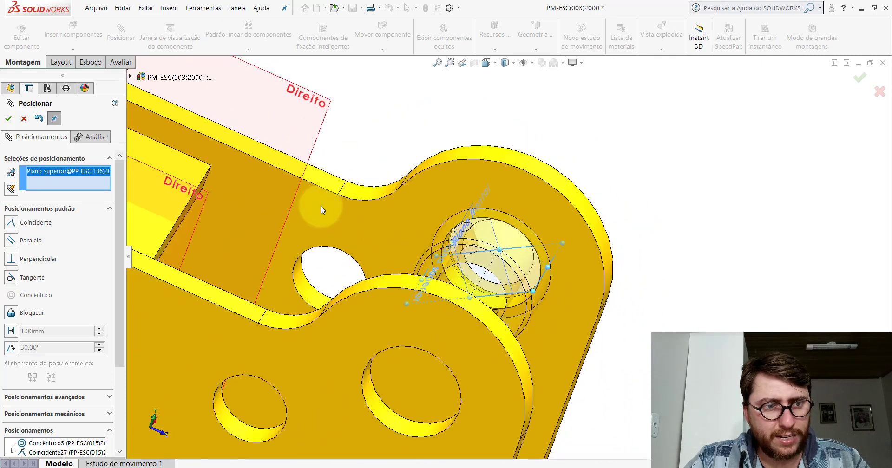
pyautogui.click(321, 181)
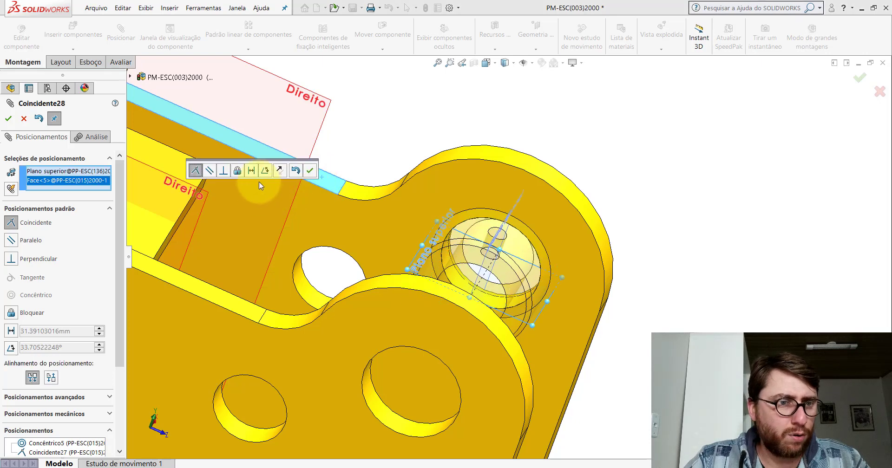
pyautogui.click(265, 171)
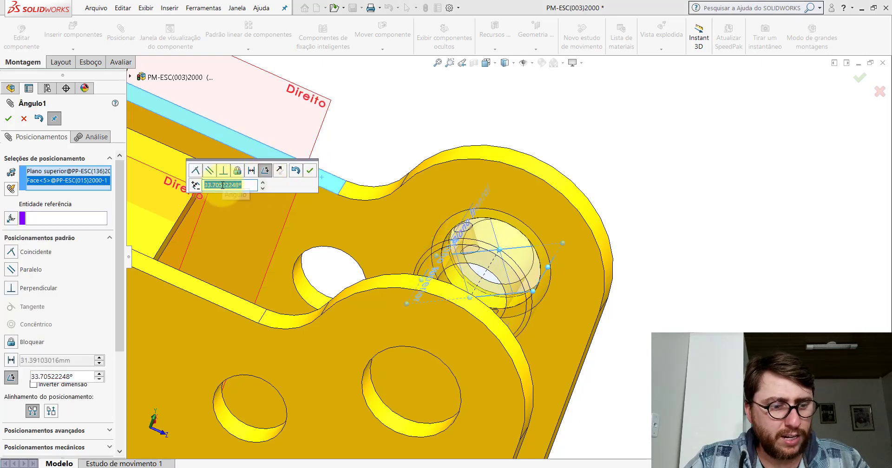
pyautogui.write('30')
pyautogui.press('Return')
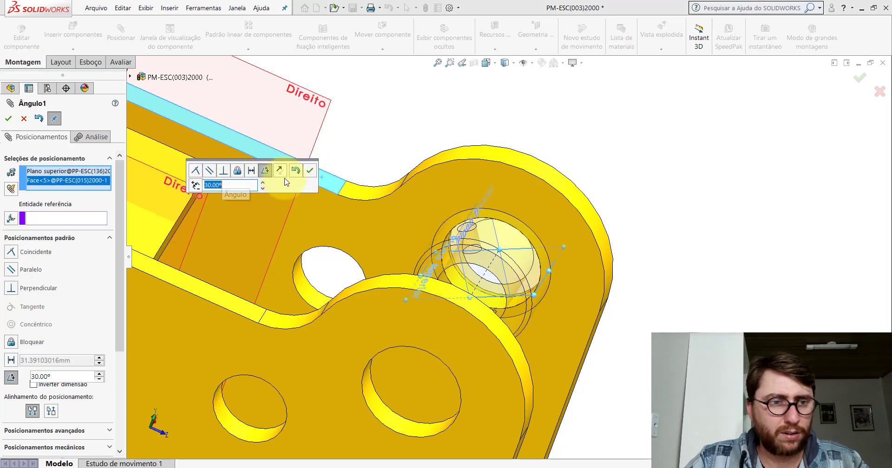
pyautogui.click(308, 172)
# Step: Close mating, hide the reference planes, and place a second bushing copy beside the plates
pyautogui.click(24, 119)
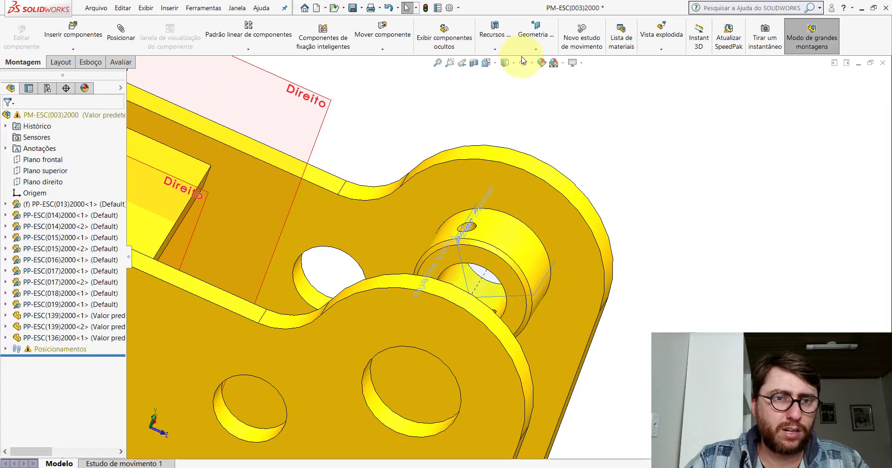
pyautogui.click(523, 64)
pyautogui.moveTo(536, 241)
pyautogui.mouseDown(button='middle')
pyautogui.moveTo(427, 236)
pyautogui.moveTo(521, 254)
pyautogui.mouseUp(button='middle')
pyautogui.scroll(3, 427, 236)
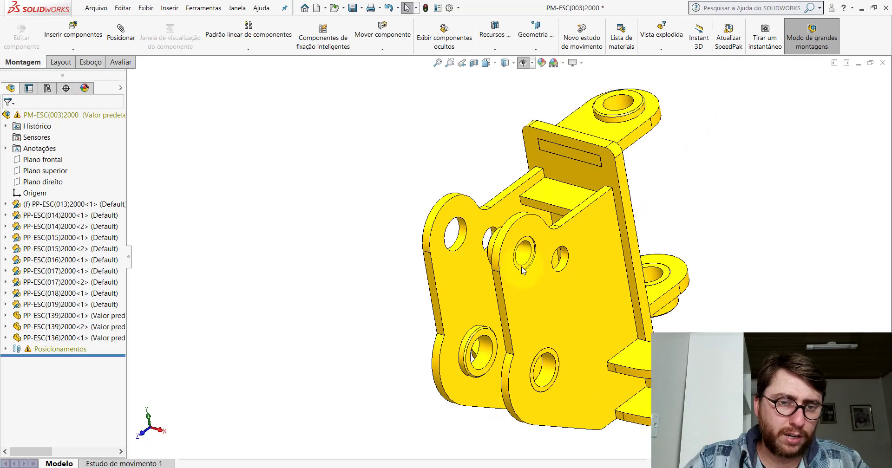
pyautogui.scroll(-4, 522, 255)
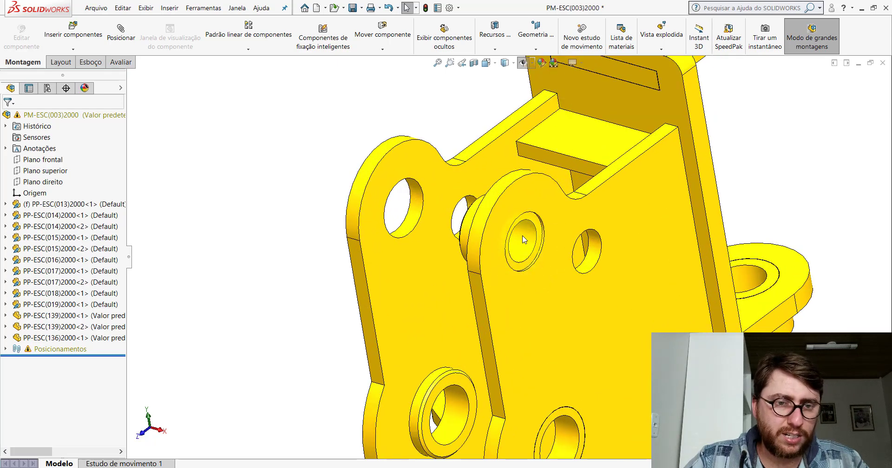
pyautogui.keyDown('ctrl'); pyautogui.moveTo(524, 240); pyautogui.dragTo(291, 207); pyautogui.keyUp('ctrl')
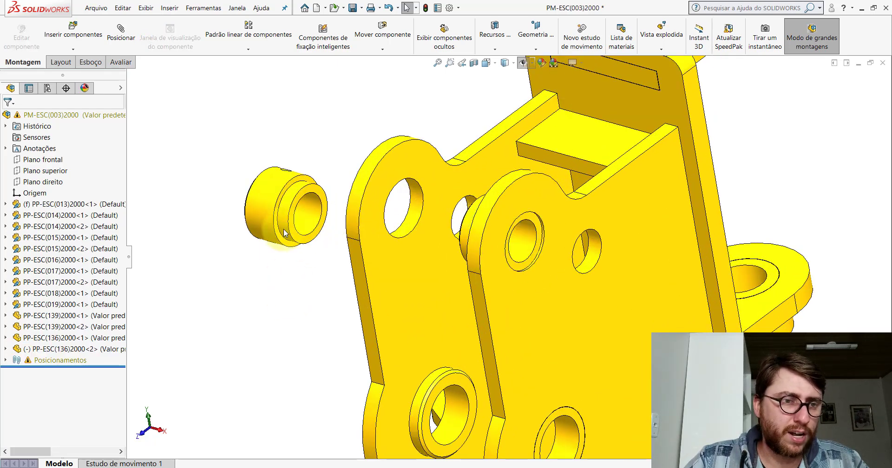
pyautogui.moveTo(279, 184); pyautogui.dragTo(292, 171, button='right')
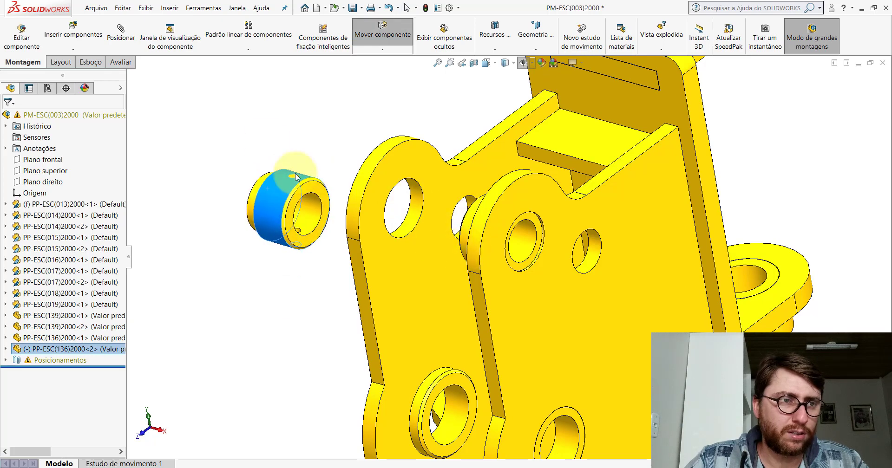
# Step: Mate the bushing copy's outer cylindrical face concentric with the other plate hole
pyautogui.click(199, 97)
pyautogui.scroll(-3, 253, 169)
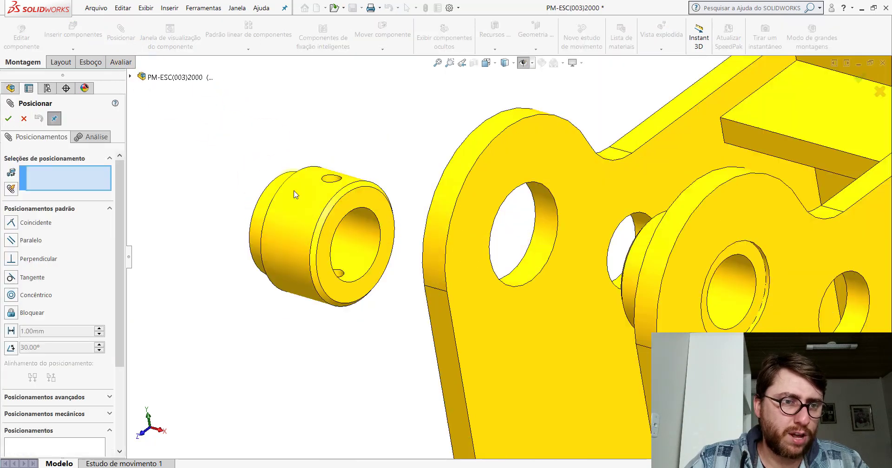
pyautogui.scroll(-2, 278, 199)
pyautogui.click(393, 229)
pyautogui.scroll(5, 547, 263)
pyautogui.scroll(-3, 546, 263)
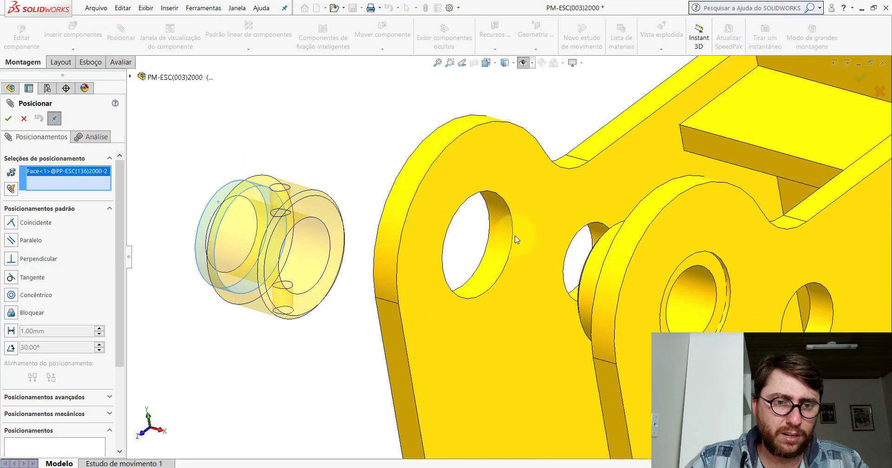
pyautogui.click(505, 227)
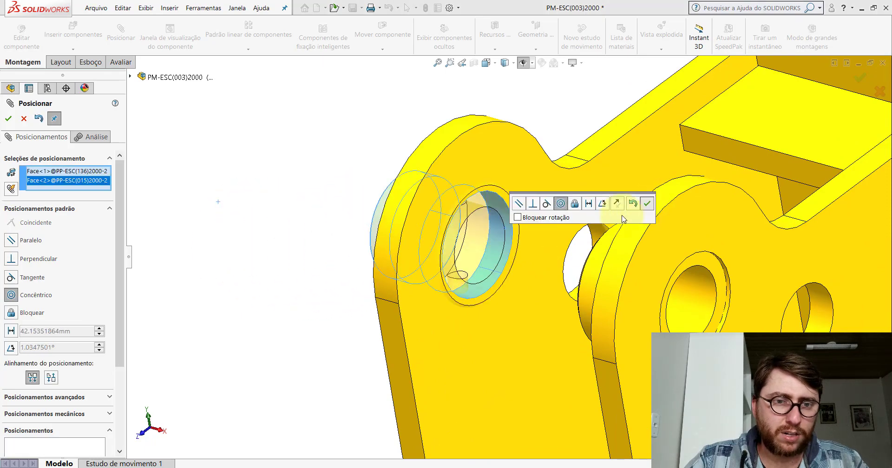
pyautogui.click(647, 203)
# Step: Seat the bushing copy's shoulder face flush on the plate's outer face
pyautogui.click(497, 174)
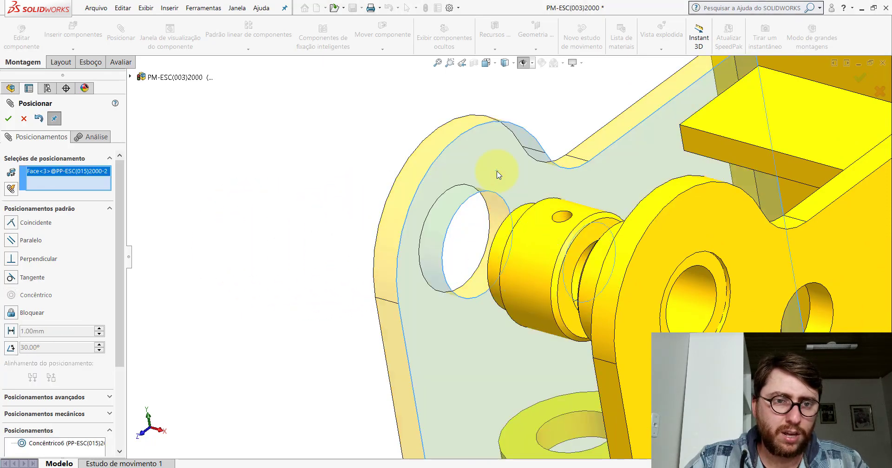
pyautogui.moveTo(497, 175); pyautogui.dragTo(558, 172, button='middle')
pyautogui.scroll(-2, 558, 172)
pyautogui.scroll(-2, 558, 171)
pyautogui.scroll(-2, 559, 171)
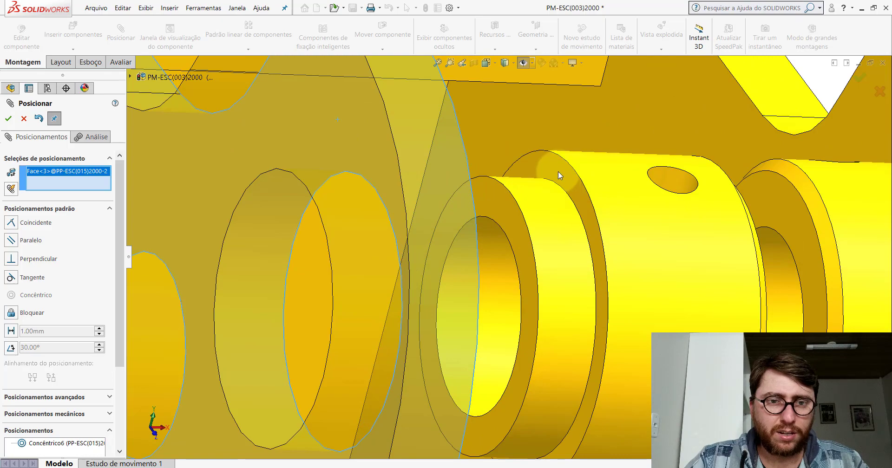
pyautogui.click(558, 171)
pyautogui.click(678, 168)
# Step: Show the reference planes and spin the bushing copy about its axis
pyautogui.scroll(5, 513, 268)
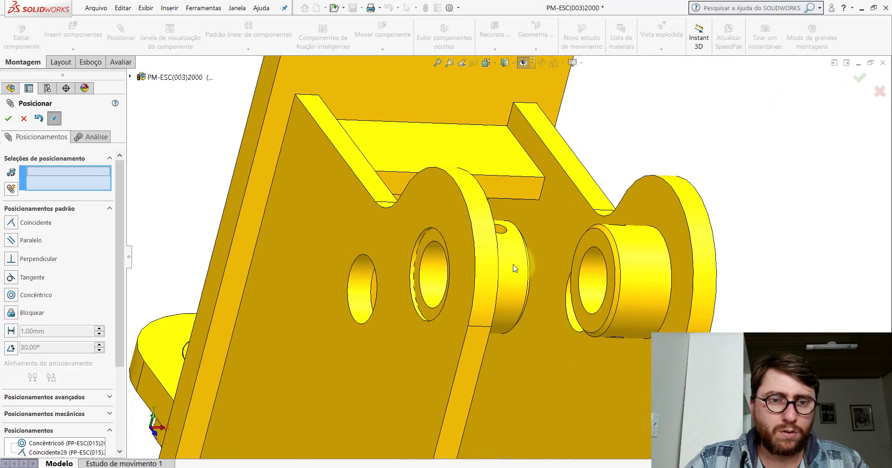
pyautogui.moveTo(513, 268)
pyautogui.mouseDown(button='middle')
pyautogui.moveTo(434, 207)
pyautogui.moveTo(504, 118)
pyautogui.mouseUp(button='middle')
pyautogui.click(523, 62)
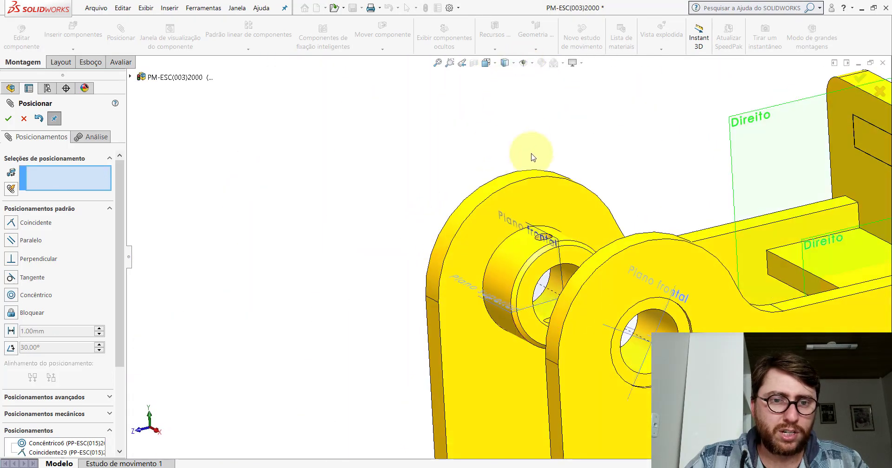
pyautogui.moveTo(531, 157); pyautogui.dragTo(556, 271, button='middle')
pyautogui.scroll(-2, 557, 271)
pyautogui.scroll(-2, 557, 271)
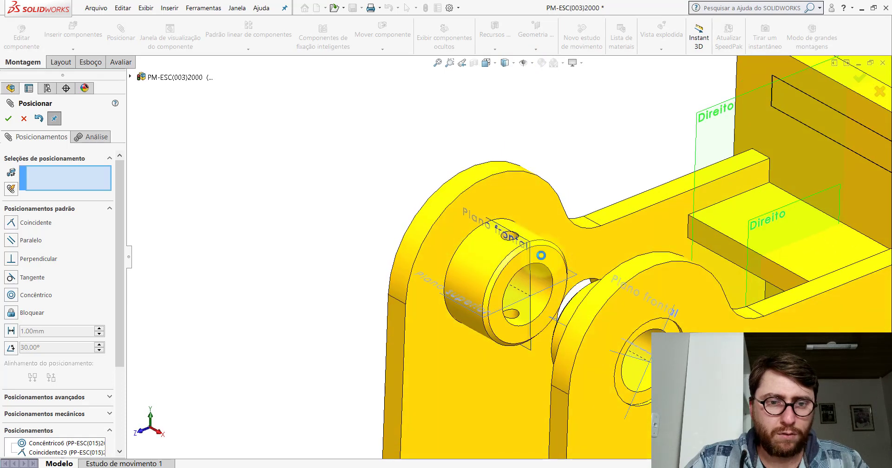
pyautogui.click(536, 259)
pyautogui.press('Escape')
pyautogui.moveTo(536, 260); pyautogui.dragTo(475, 254, button='middle')
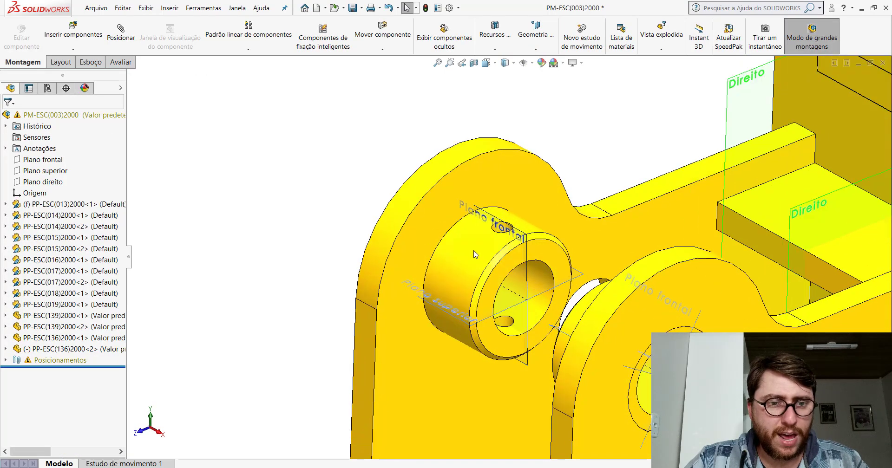
pyautogui.click(475, 255)
pyautogui.moveTo(464, 261); pyautogui.dragTo(444, 304)
pyautogui.press('Escape')
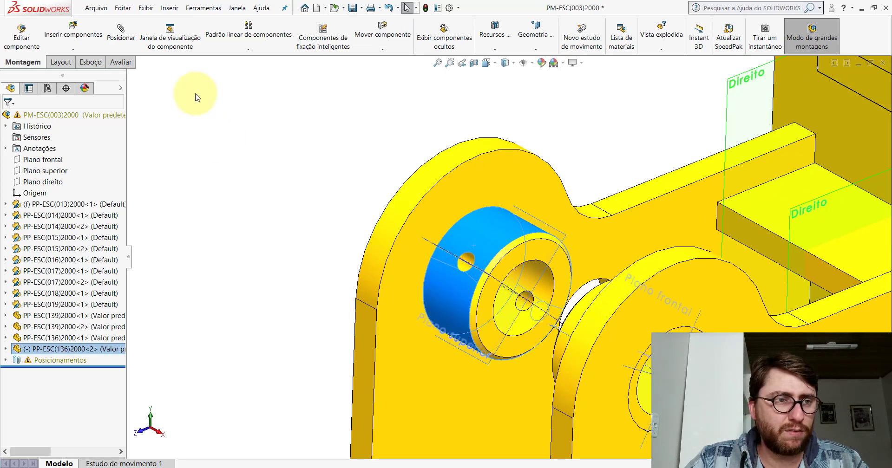
pyautogui.press('Escape')
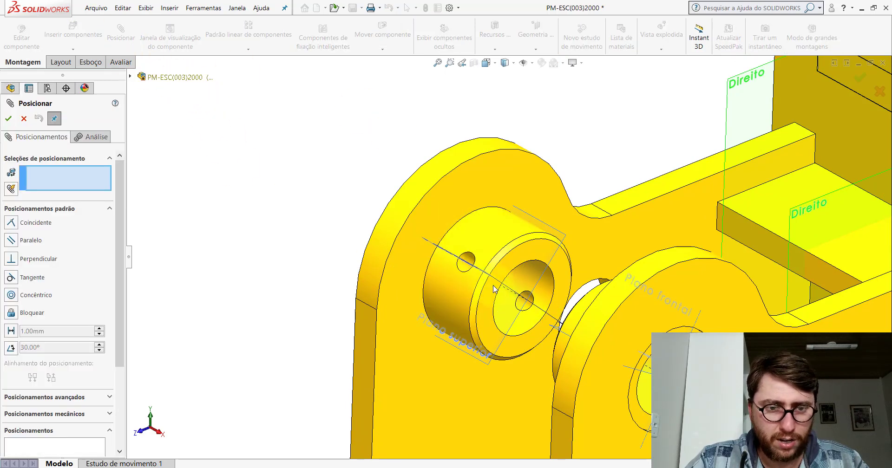
# Step: Add a 30° angle mate between the bushing's top plane and the frame's top face
pyautogui.click(542, 283)
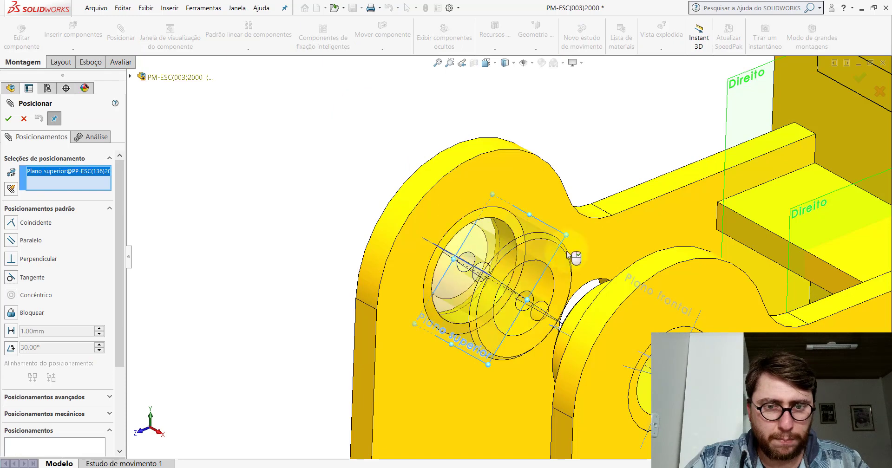
pyautogui.click(632, 199)
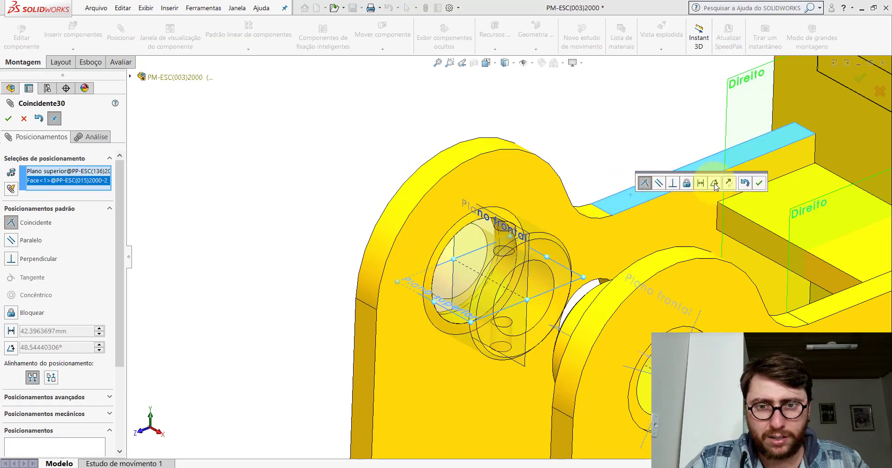
pyautogui.click(714, 184)
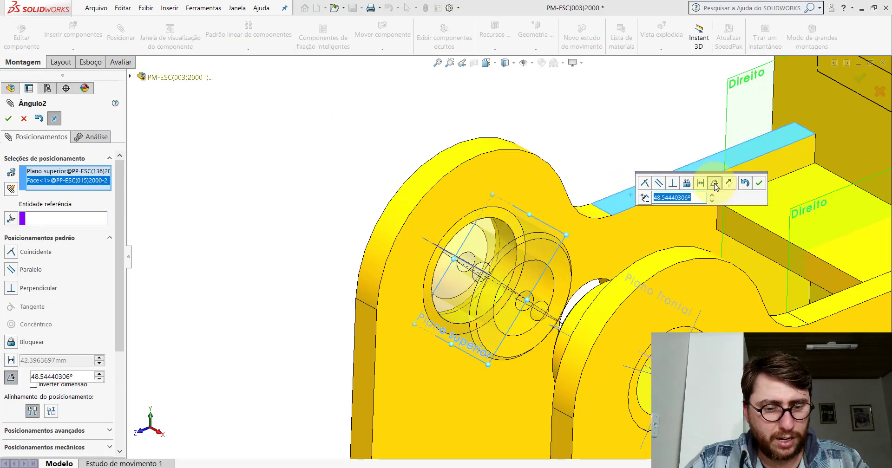
pyautogui.write('30')
pyautogui.press('Return')
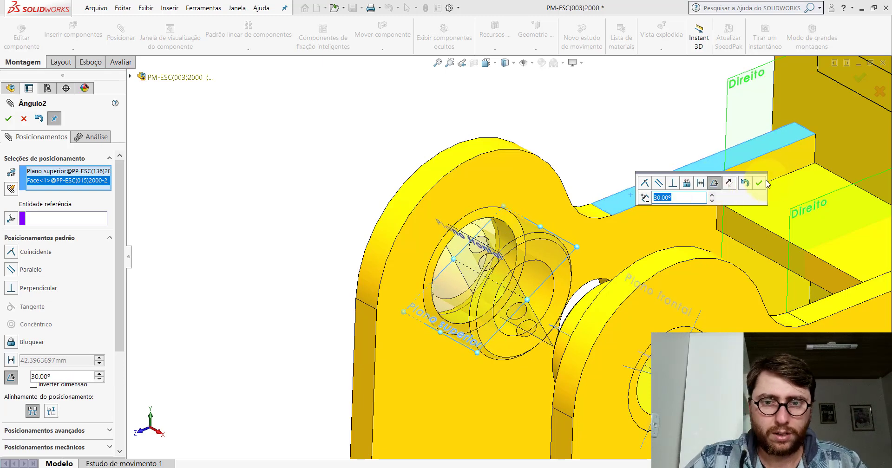
pyautogui.press('Return')
pyautogui.press('Return')
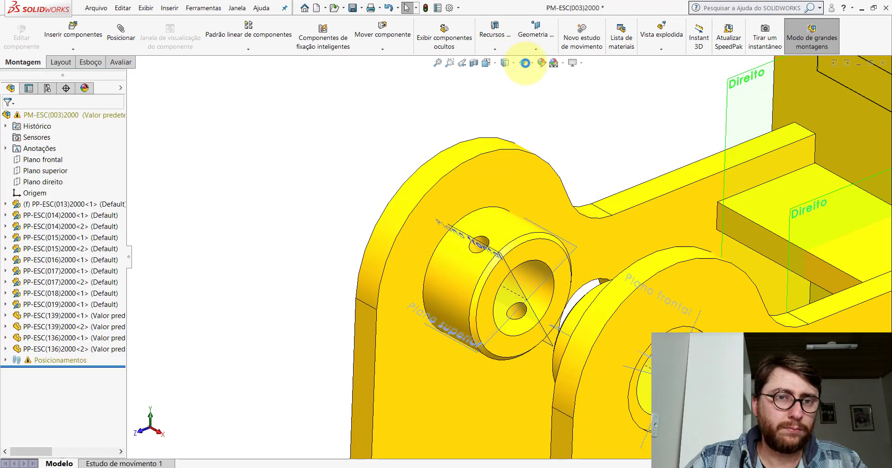
pyautogui.scroll(5, 454, 120)
# Step: In PM-ESC(003)2000_, inspect the hole's annular face and the large plate face for comparison
pyautogui.scroll(-2, 464, 418)
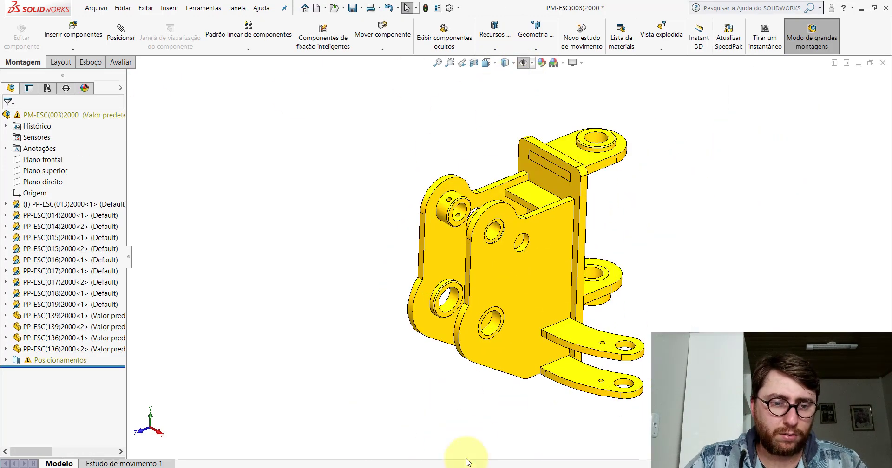
pyautogui.click(443, 434)
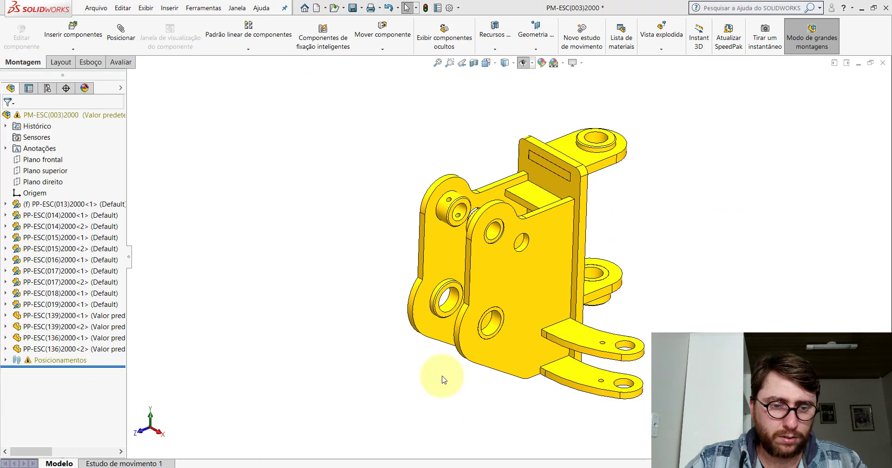
pyautogui.moveTo(537, 308)
pyautogui.mouseDown(button='middle')
pyautogui.moveTo(489, 226)
pyautogui.moveTo(540, 297)
pyautogui.moveTo(536, 242)
pyautogui.mouseUp(button='middle')
pyautogui.scroll(3, 540, 296)
pyautogui.scroll(-3, 542, 284)
pyautogui.scroll(-4, 536, 241)
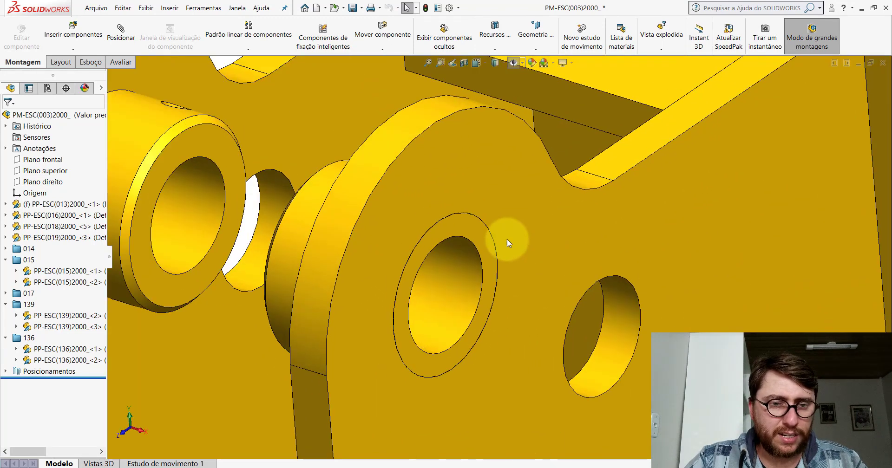
pyautogui.click(478, 224)
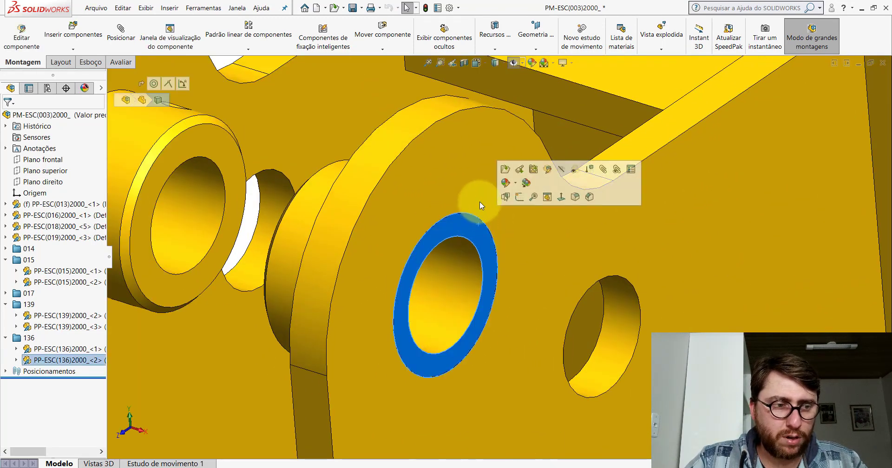
pyautogui.click(479, 201)
pyautogui.click(474, 226)
pyautogui.click(477, 207)
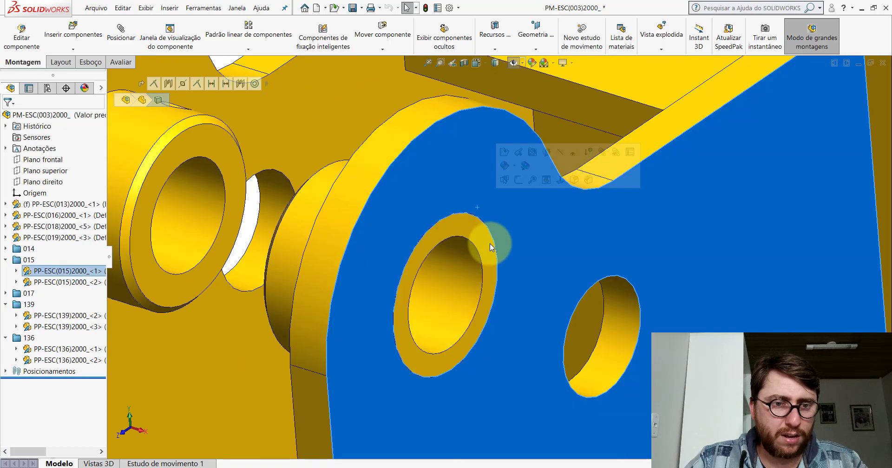
pyautogui.scroll(5, 489, 243)
# Step: Return to PM-ESC(003)2000 and check the ring component around the hole
pyautogui.click(653, 205)
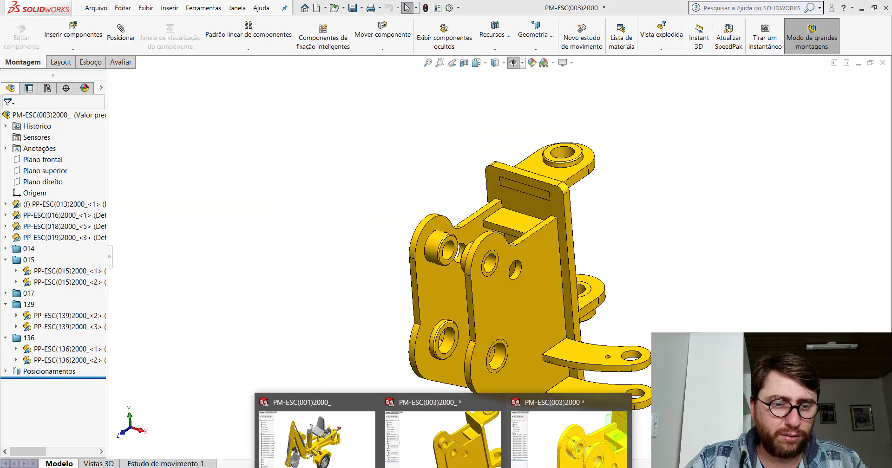
pyautogui.click(538, 423)
pyautogui.scroll(-2, 519, 225)
pyautogui.scroll(-3, 519, 225)
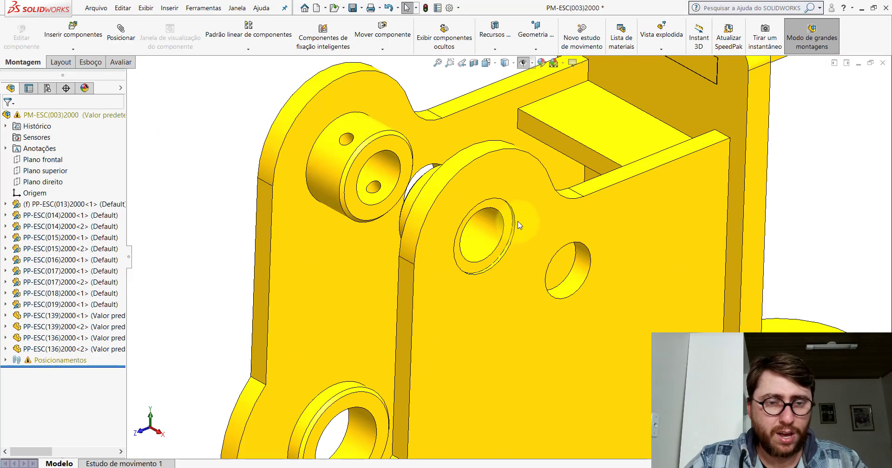
pyautogui.scroll(-2, 520, 225)
pyautogui.click(501, 212)
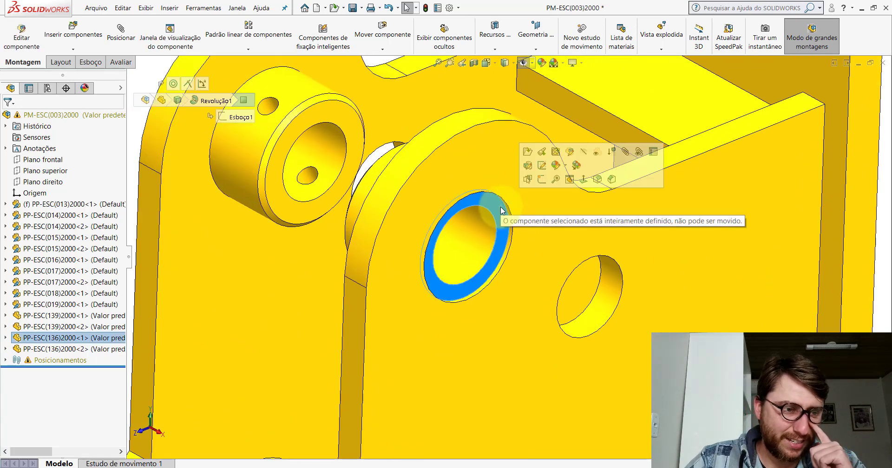
pyautogui.scroll(1, 502, 219)
pyautogui.scroll(3, 502, 242)
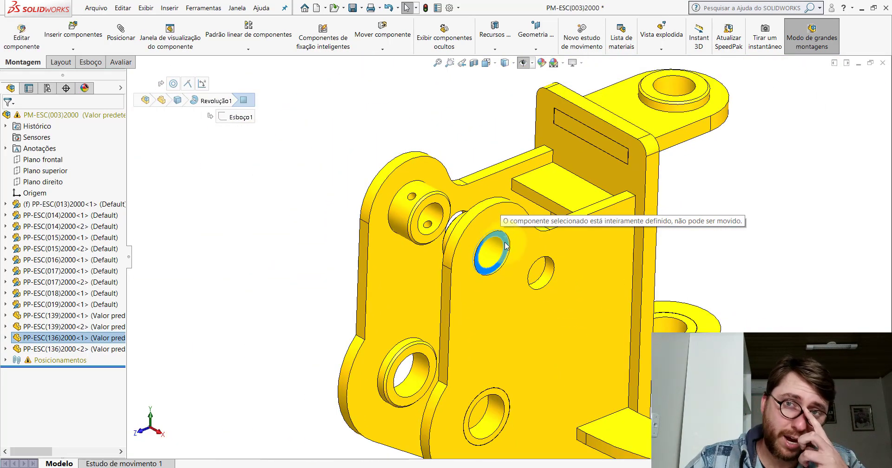
pyautogui.scroll(3, 526, 263)
pyautogui.scroll(-3, 525, 263)
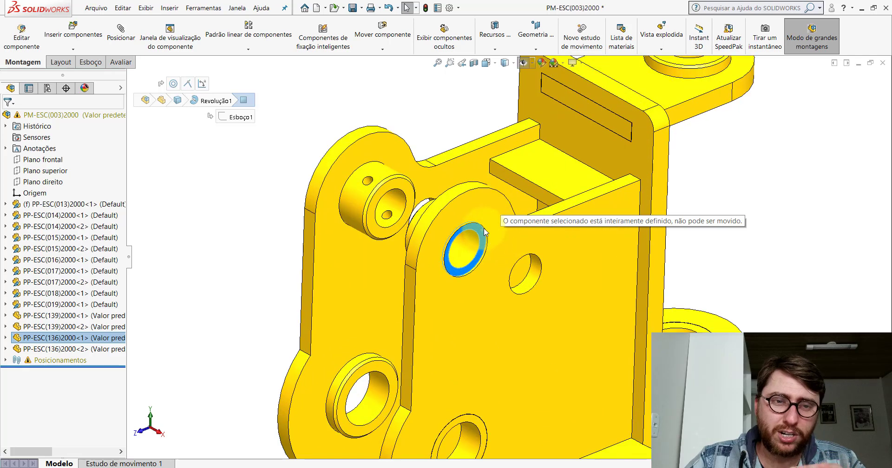
pyautogui.scroll(3, 525, 263)
pyautogui.click(502, 152)
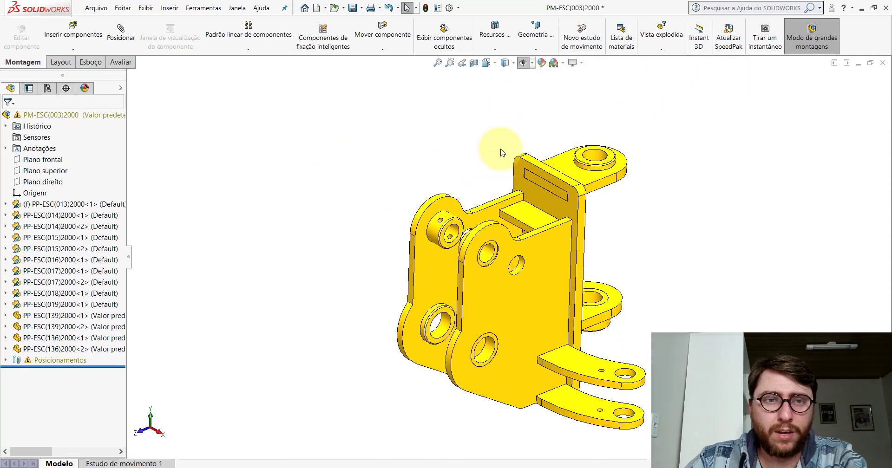
# Step: Rebuild PM-ESC(003)2000 from the quick-access toolbar to clear the mate warnings
pyautogui.click(427, 8)
pyautogui.scroll(-2, 464, 218)
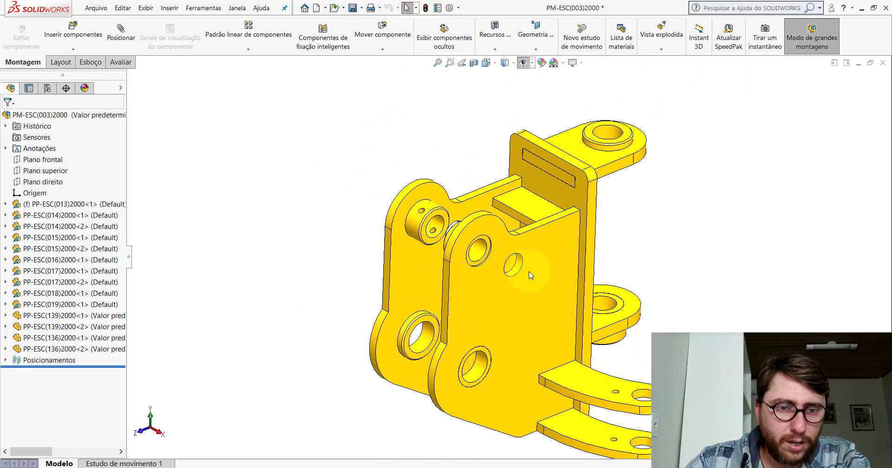
pyautogui.scroll(2, 464, 217)
pyautogui.scroll(1, 465, 218)
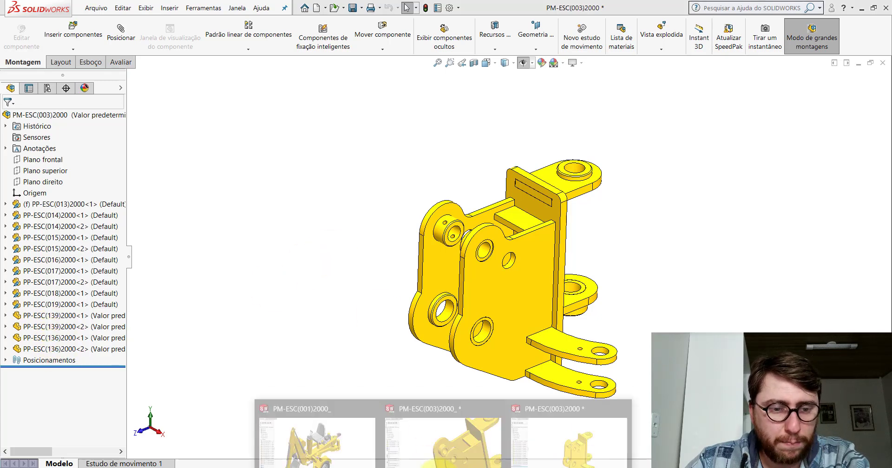
# Step: In PM-ESC(003)2000_, expand folders 014 and 017, apply Recolher itens, then go back to PM-ESC(003)2000
pyautogui.click(441, 432)
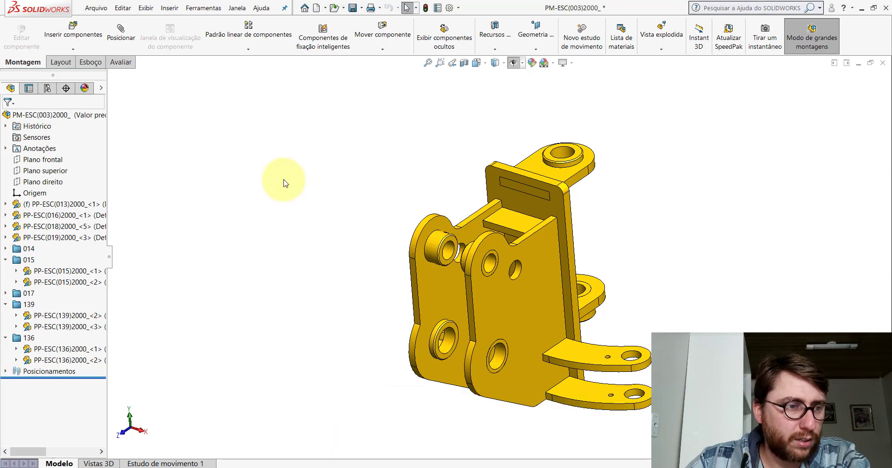
pyautogui.click(5, 249)
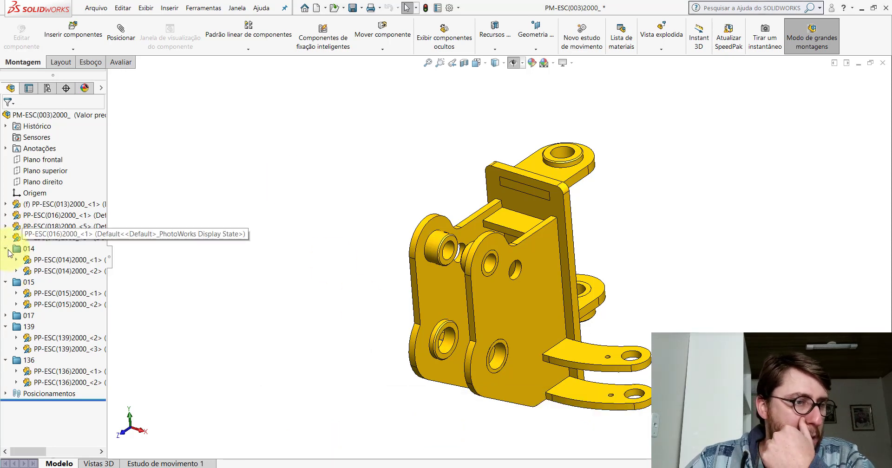
pyautogui.click(6, 316)
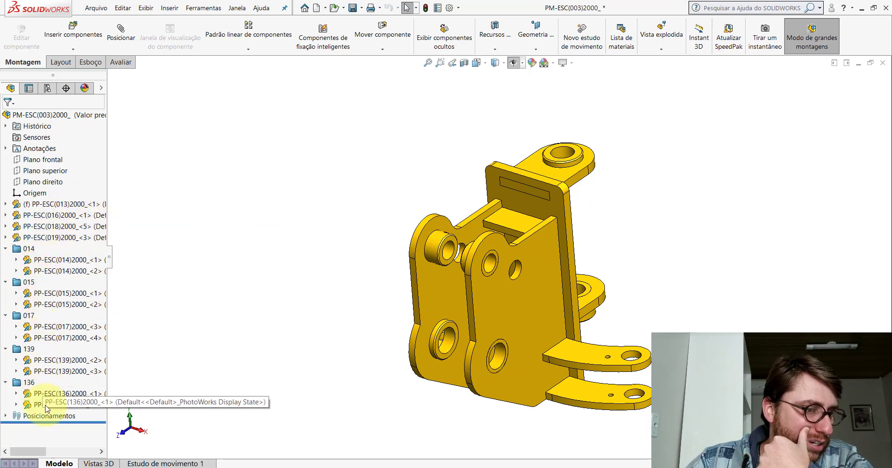
pyautogui.rightClick(55, 115)
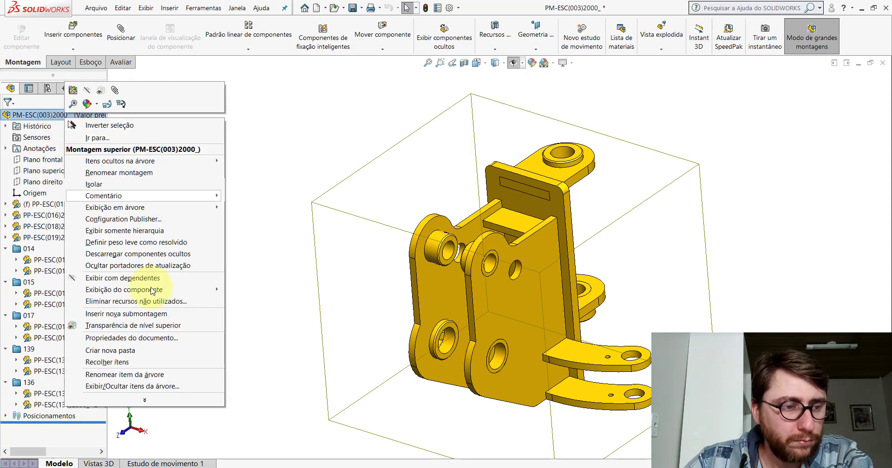
pyautogui.click(129, 364)
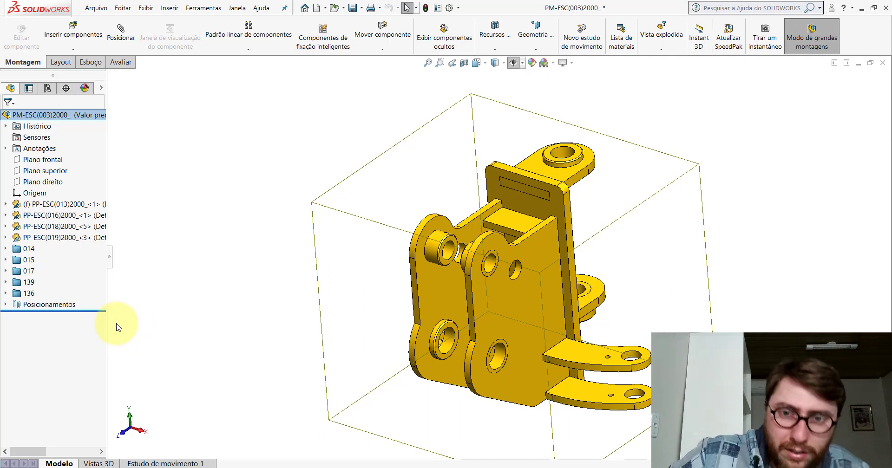
pyautogui.click(193, 214)
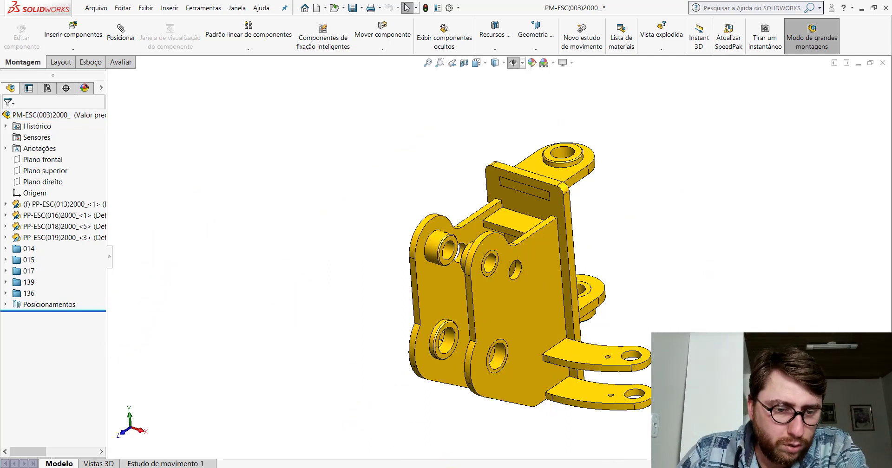
pyautogui.click(560, 397)
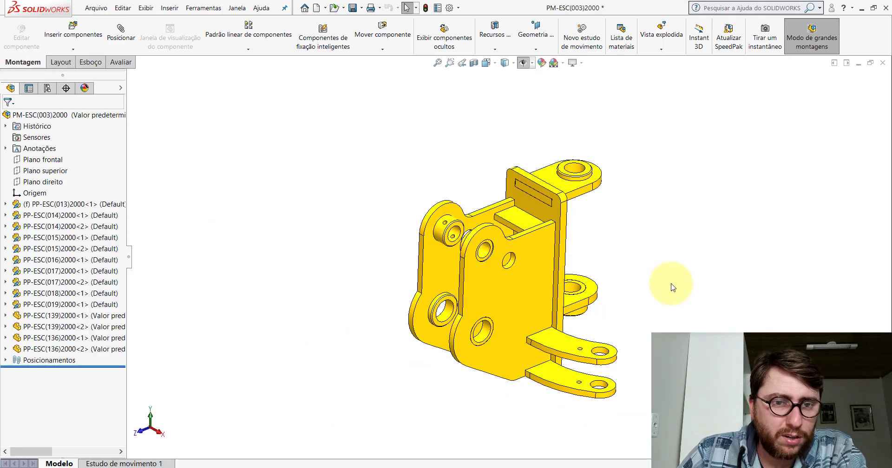
pyautogui.scroll(-2, 495, 231)
pyautogui.scroll(-4, 461, 207)
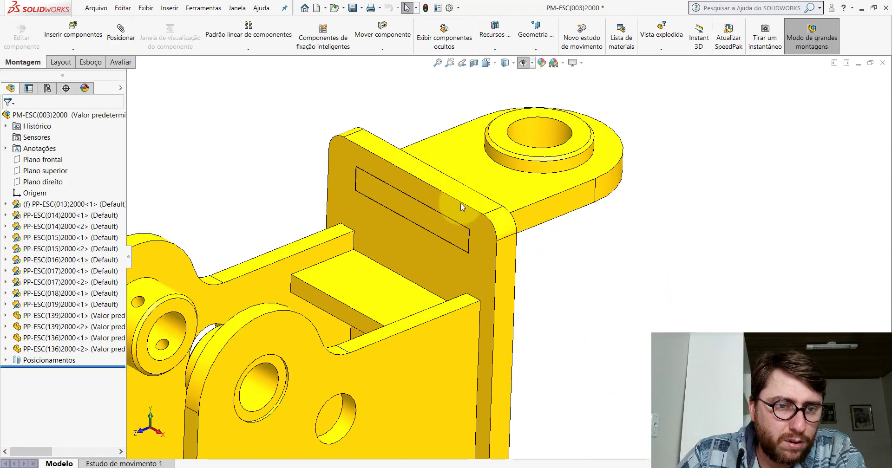
pyautogui.moveTo(461, 207)
pyautogui.mouseDown(button='middle')
pyautogui.moveTo(524, 226)
pyautogui.moveTo(548, 194)
pyautogui.moveTo(611, 219)
pyautogui.moveTo(473, 185)
pyautogui.mouseUp(button='middle')
pyautogui.click(557, 193)
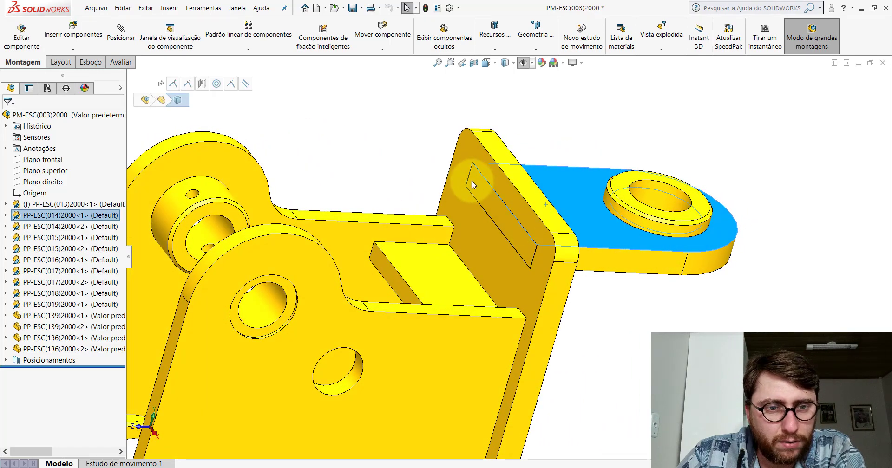
pyautogui.click(525, 113)
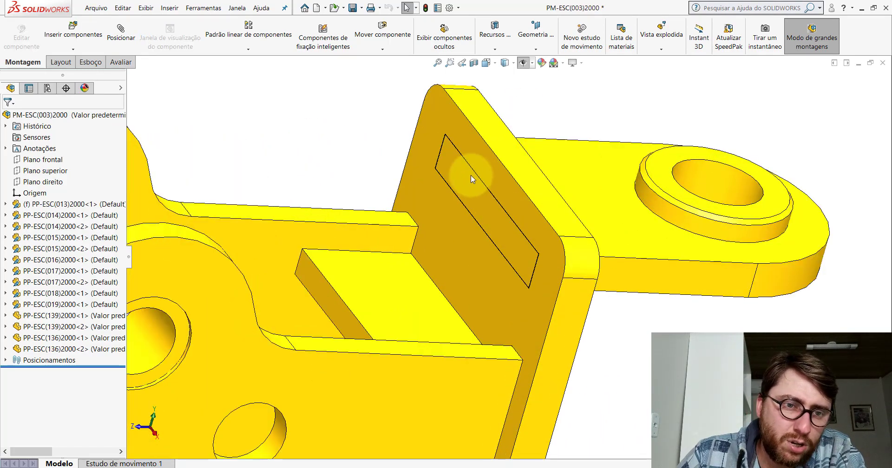
pyautogui.moveTo(462, 229)
pyautogui.mouseDown(button='middle')
pyautogui.moveTo(379, 197)
pyautogui.moveTo(522, 156)
pyautogui.mouseUp(button='middle')
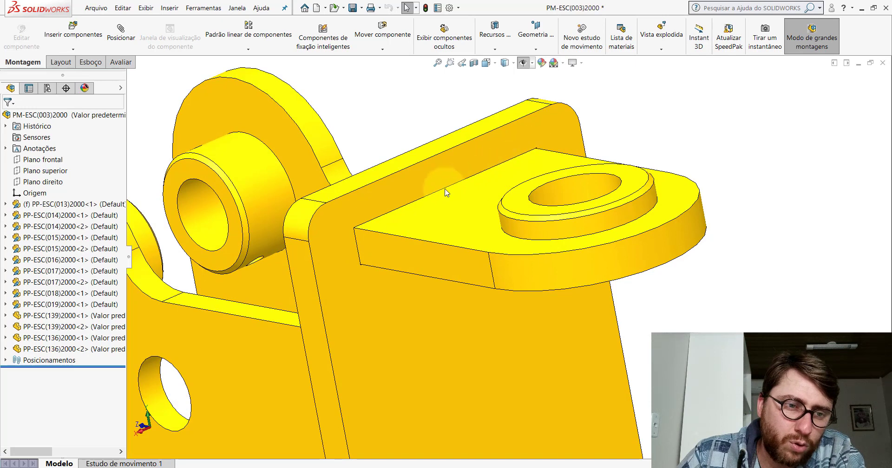
pyautogui.moveTo(443, 188)
pyautogui.mouseDown(button='middle')
pyautogui.moveTo(378, 199)
pyautogui.moveTo(402, 250)
pyautogui.mouseUp(button='middle')
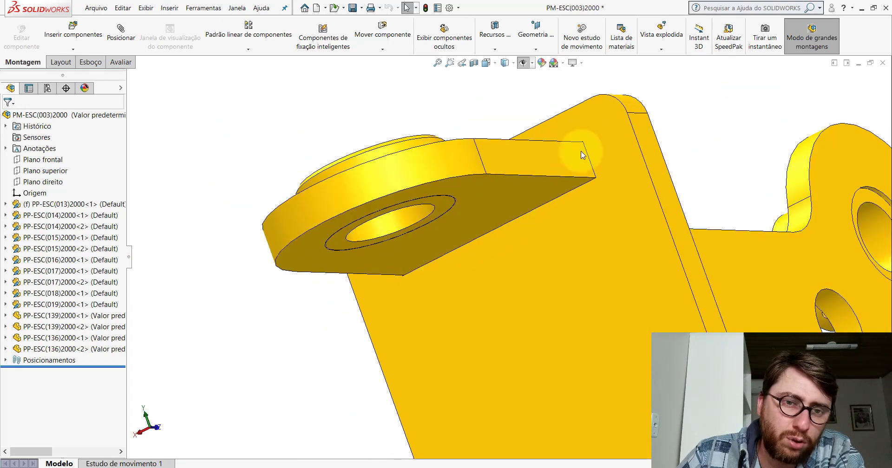
pyautogui.scroll(5, 597, 341)
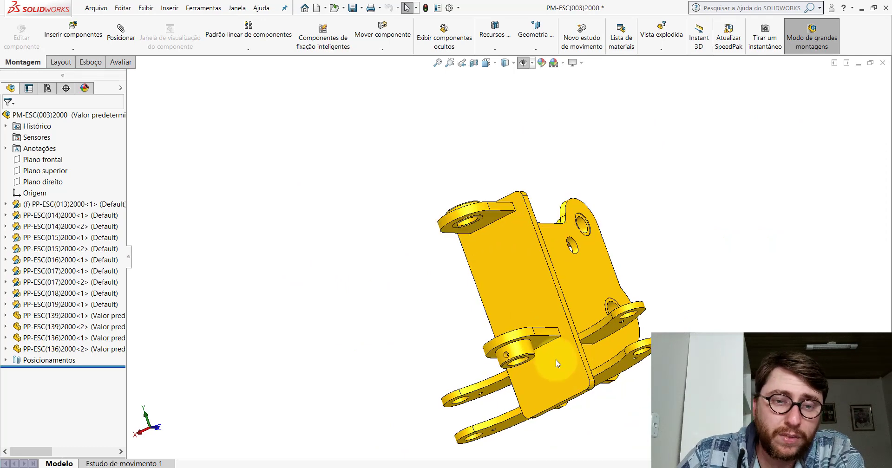
pyautogui.scroll(-3, 524, 230)
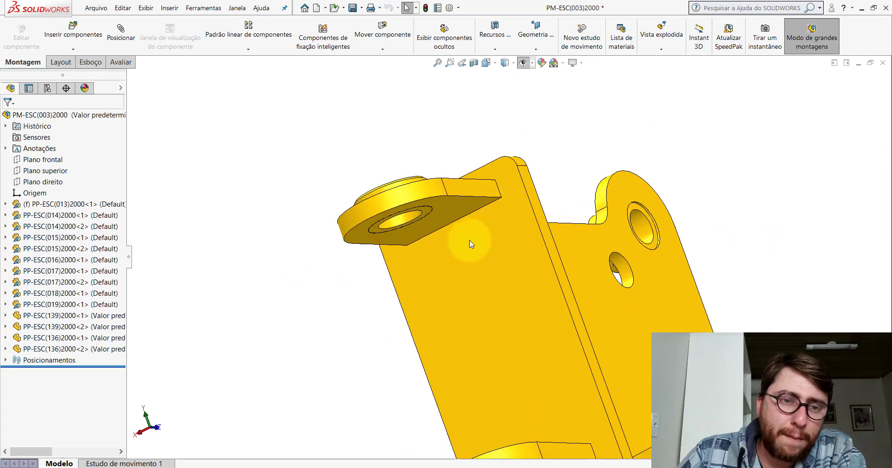
pyautogui.scroll(-2, 513, 212)
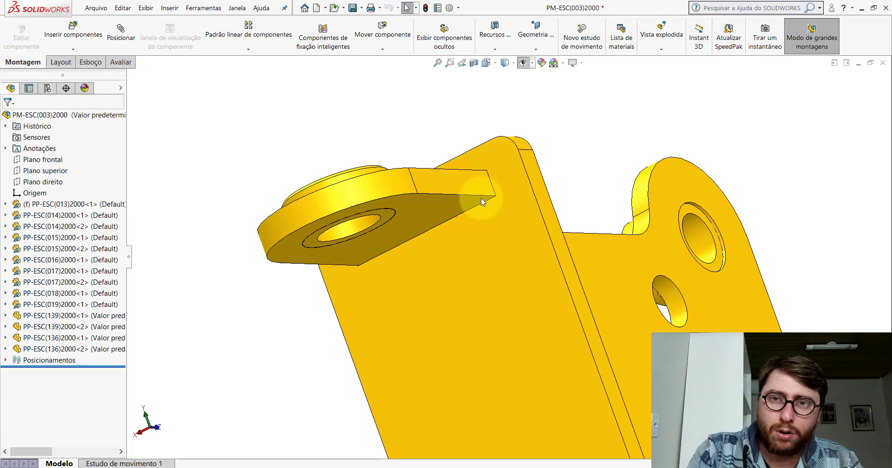
pyautogui.scroll(2, 501, 229)
pyautogui.scroll(3, 523, 318)
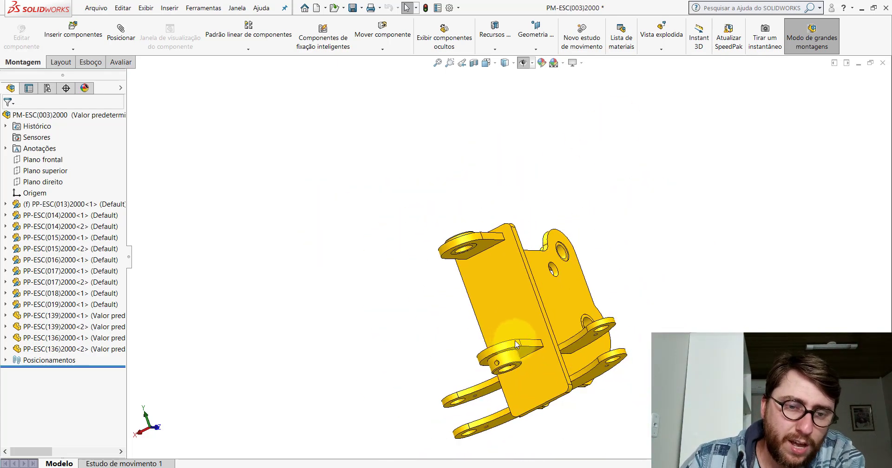
pyautogui.scroll(-5, 602, 327)
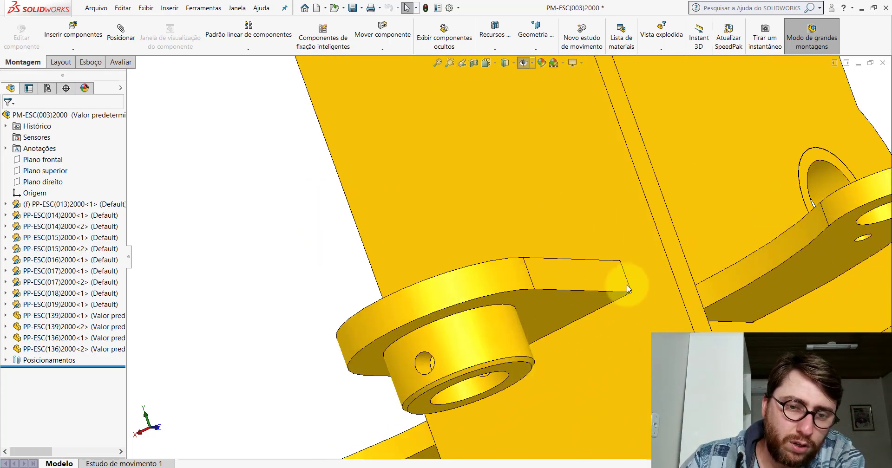
pyautogui.scroll(4, 586, 277)
pyautogui.moveTo(537, 255)
pyautogui.mouseDown(button='middle')
pyautogui.moveTo(622, 231)
pyautogui.moveTo(570, 212)
pyautogui.mouseUp(button='middle')
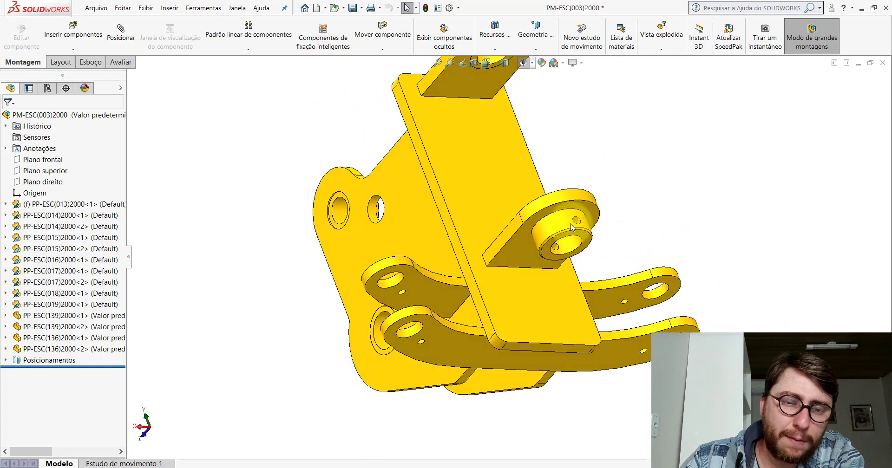
pyautogui.scroll(-4, 571, 212)
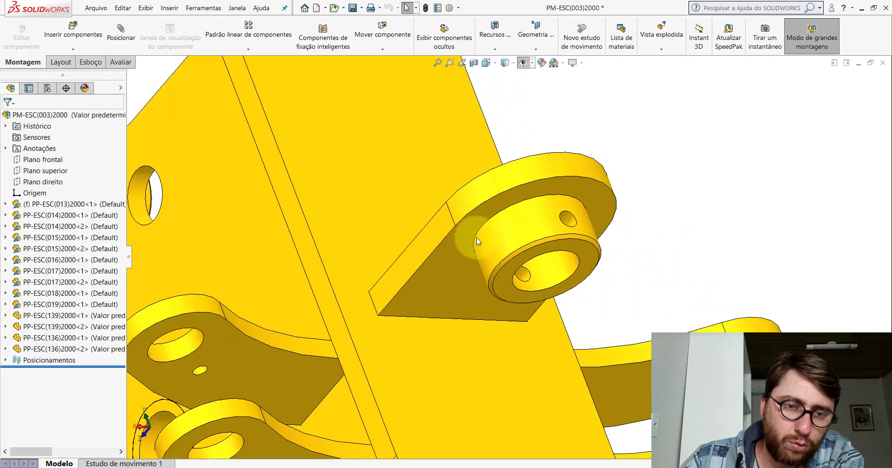
pyautogui.moveTo(567, 241)
pyautogui.mouseDown(button='middle')
pyautogui.moveTo(511, 181)
pyautogui.moveTo(491, 110)
pyautogui.moveTo(604, 218)
pyautogui.moveTo(614, 258)
pyautogui.mouseUp(button='middle')
pyautogui.scroll(4, 604, 232)
pyautogui.scroll(-4, 609, 246)
pyautogui.scroll(-3, 613, 259)
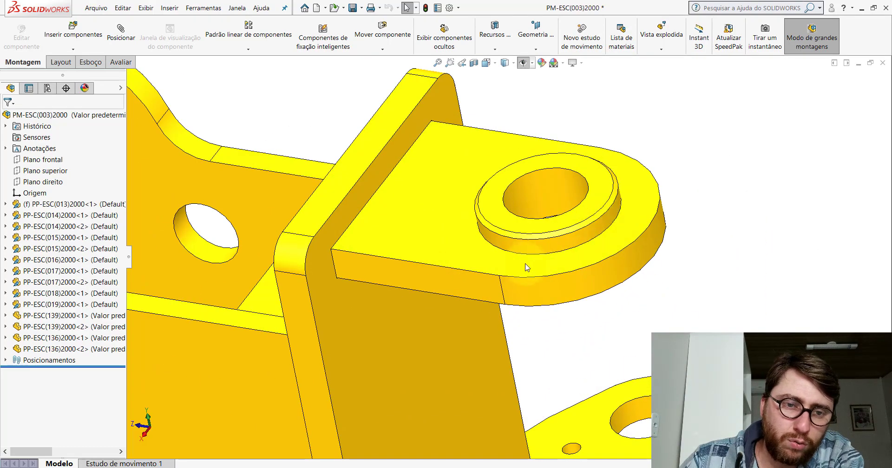
pyautogui.moveTo(552, 242); pyautogui.dragTo(569, 166, button='middle')
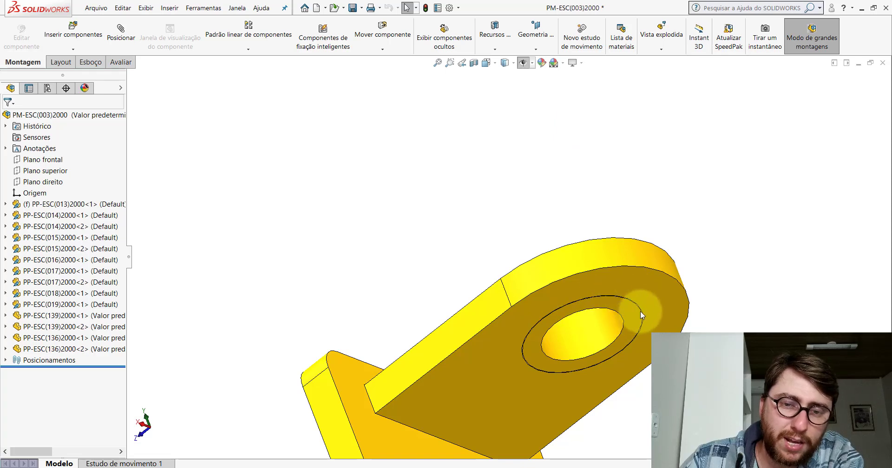
pyautogui.scroll(-4, 640, 311)
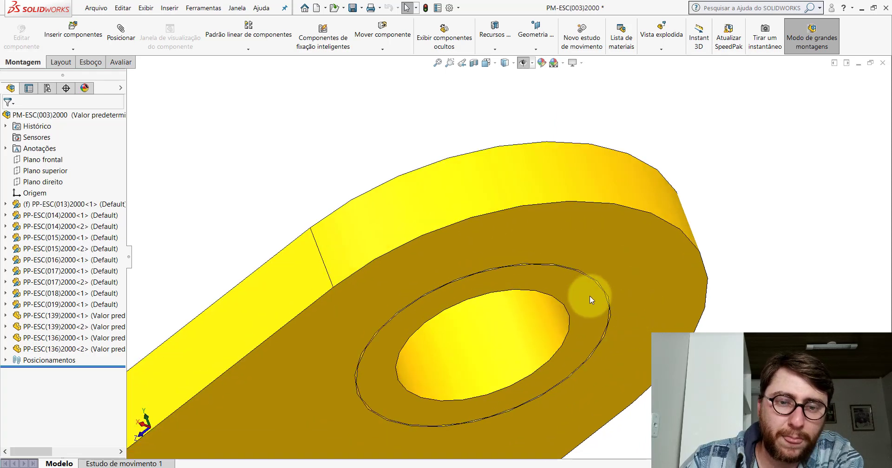
pyautogui.click(579, 272)
pyautogui.click(586, 264)
pyautogui.click(813, 302)
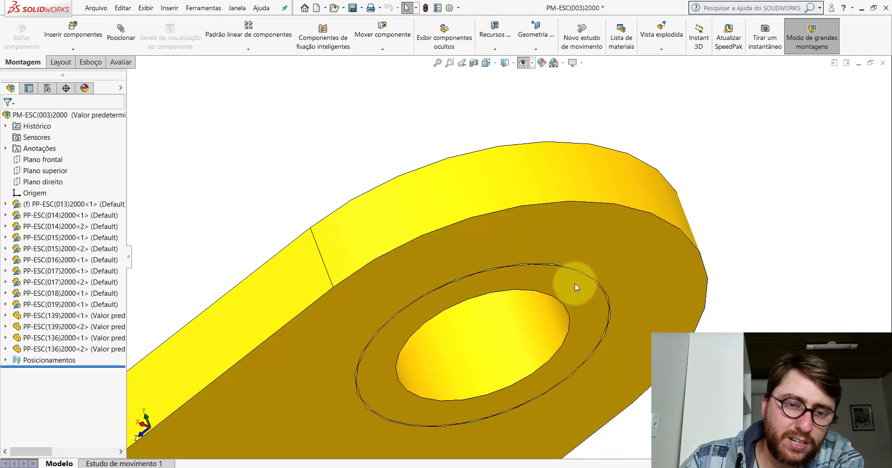
pyautogui.scroll(5, 600, 322)
pyautogui.moveTo(542, 319)
pyautogui.mouseDown(button='middle')
pyautogui.moveTo(509, 341)
pyautogui.moveTo(613, 385)
pyautogui.moveTo(481, 210)
pyautogui.mouseUp(button='middle')
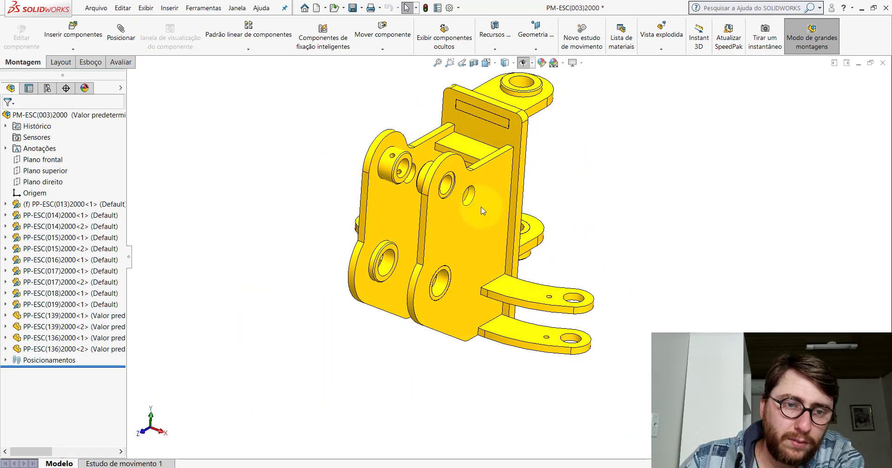
# Step: Clear the plate selection and orbit the chassis assembly to inspect plates and lugs from all sides
pyautogui.click(474, 220)
pyautogui.click(547, 199)
pyautogui.scroll(-4, 506, 151)
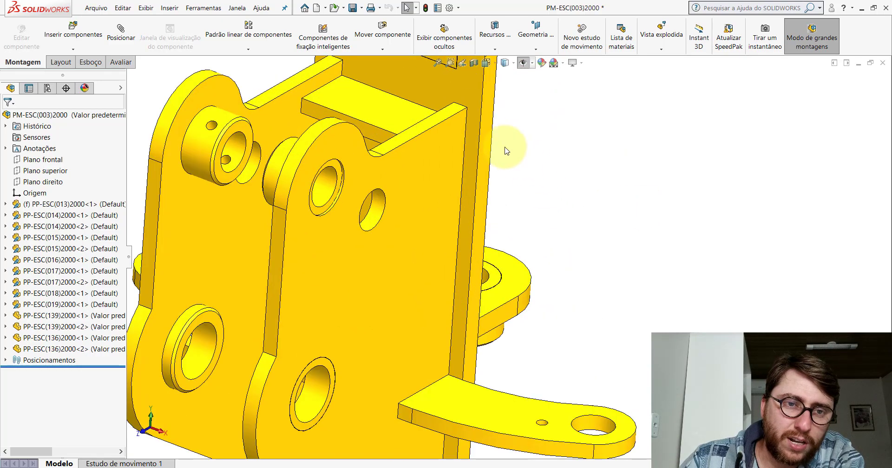
pyautogui.scroll(4, 445, 260)
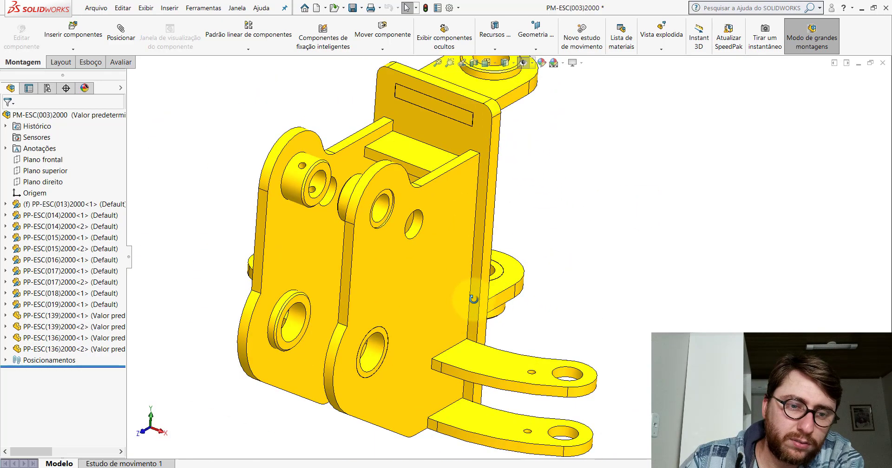
pyautogui.moveTo(478, 325)
pyautogui.mouseDown(button='middle')
pyautogui.moveTo(467, 399)
pyautogui.moveTo(472, 333)
pyautogui.moveTo(474, 369)
pyautogui.mouseUp(button='middle')
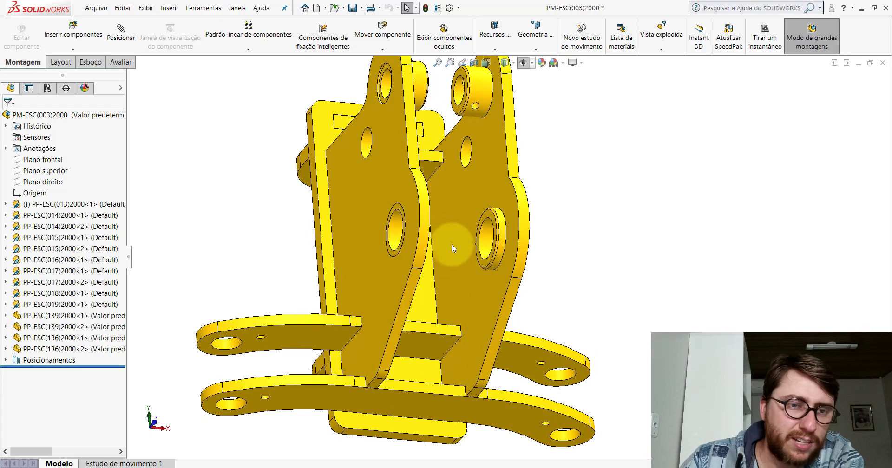
pyautogui.moveTo(433, 183); pyautogui.dragTo(385, 126, button='middle')
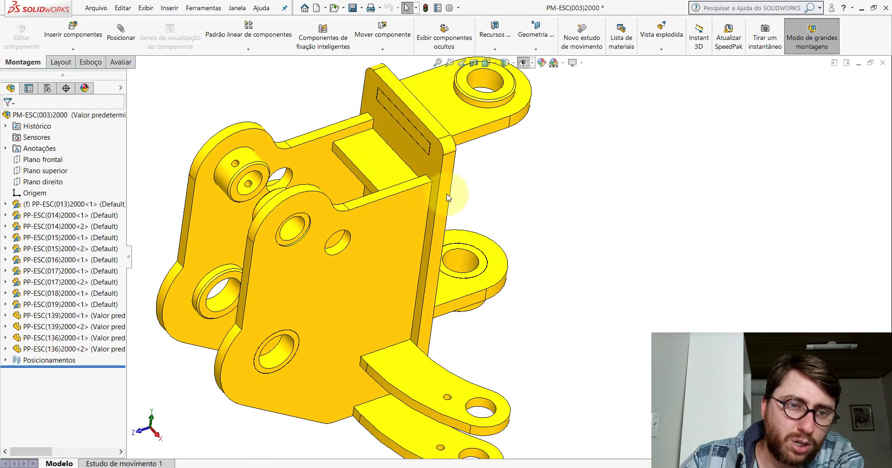
pyautogui.scroll(3, 446, 192)
pyautogui.scroll(-5, 358, 194)
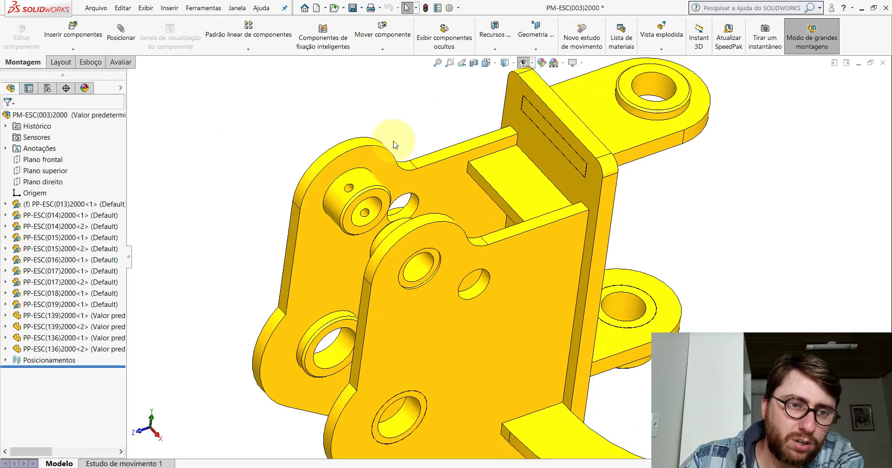
pyautogui.moveTo(426, 221)
pyautogui.mouseDown(button='middle')
pyautogui.moveTo(447, 278)
pyautogui.moveTo(424, 233)
pyautogui.moveTo(341, 463)
pyautogui.moveTo(417, 310)
pyautogui.mouseUp(button='middle')
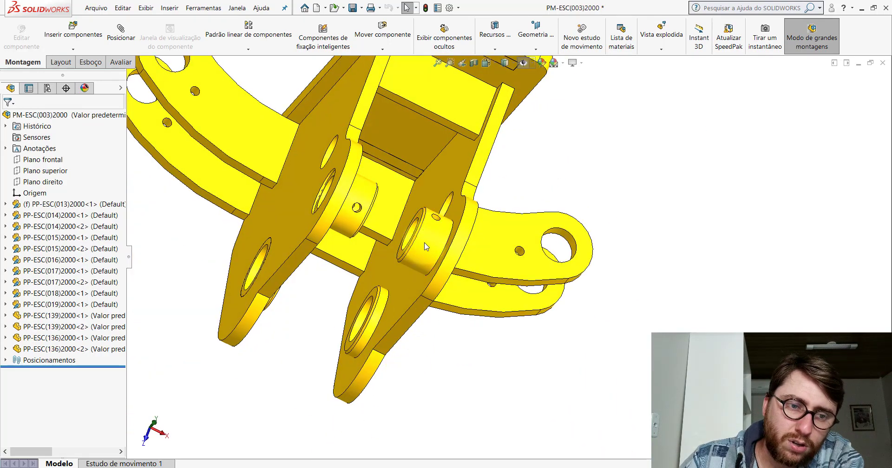
pyautogui.moveTo(400, 339); pyautogui.dragTo(349, 340, button='middle')
pyautogui.scroll(-3, 349, 340)
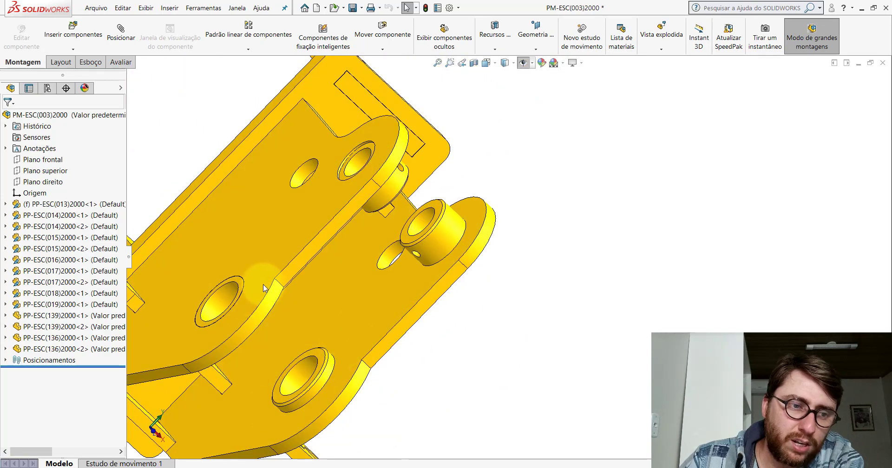
pyautogui.moveTo(263, 288)
pyautogui.mouseDown(button='middle')
pyautogui.moveTo(235, 259)
pyautogui.moveTo(304, 316)
pyautogui.mouseUp(button='middle')
pyautogui.moveTo(341, 294)
pyautogui.mouseDown(button='middle')
pyautogui.moveTo(518, 247)
pyautogui.moveTo(478, 295)
pyautogui.moveTo(533, 308)
pyautogui.mouseUp(button='middle')
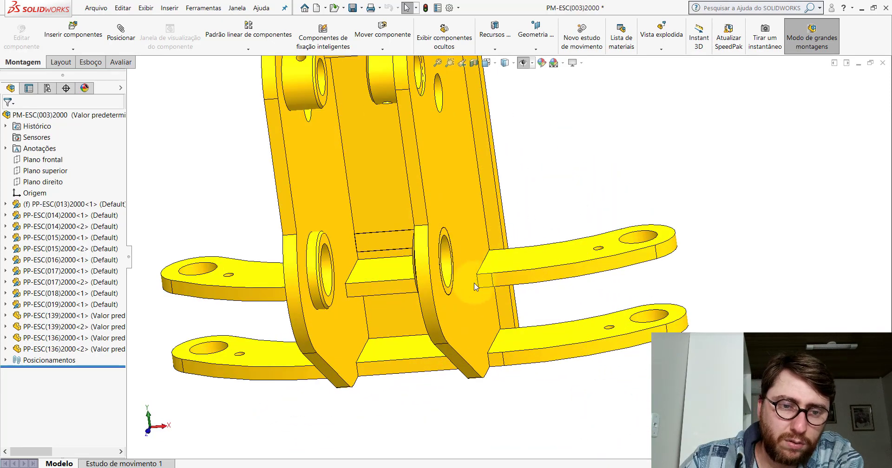
pyautogui.moveTo(484, 292); pyautogui.dragTo(462, 284, button='middle')
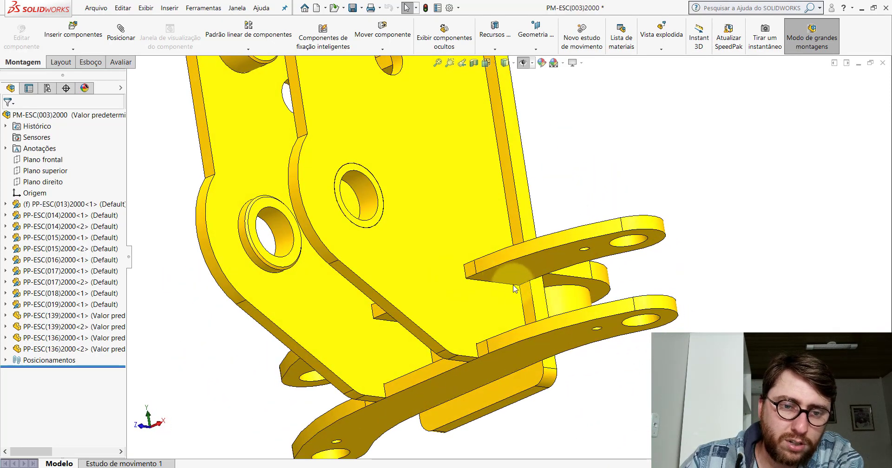
# Step: Zoom to fit and switch to the Isometric view, enlarging the assembly
pyautogui.press('f')
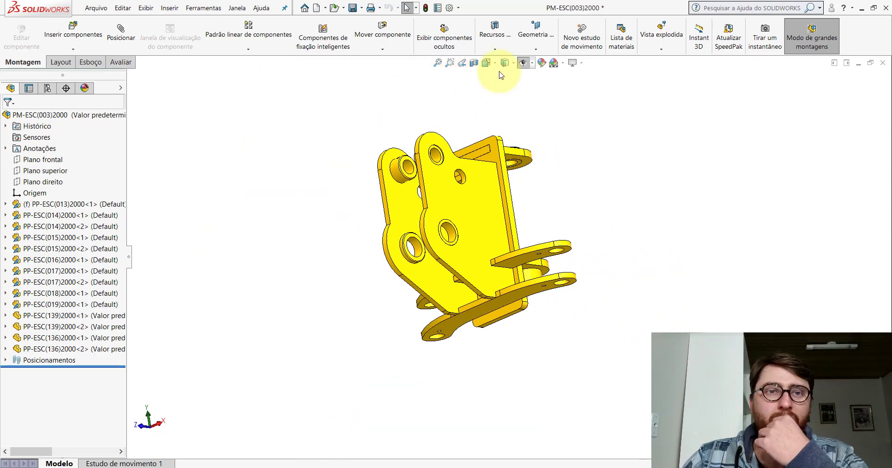
pyautogui.click(495, 65)
pyautogui.click(545, 91)
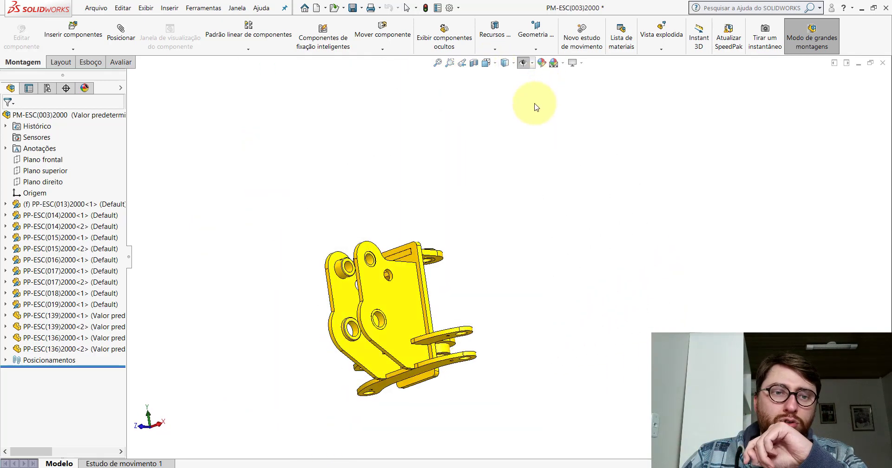
pyautogui.scroll(-2, 681, 205)
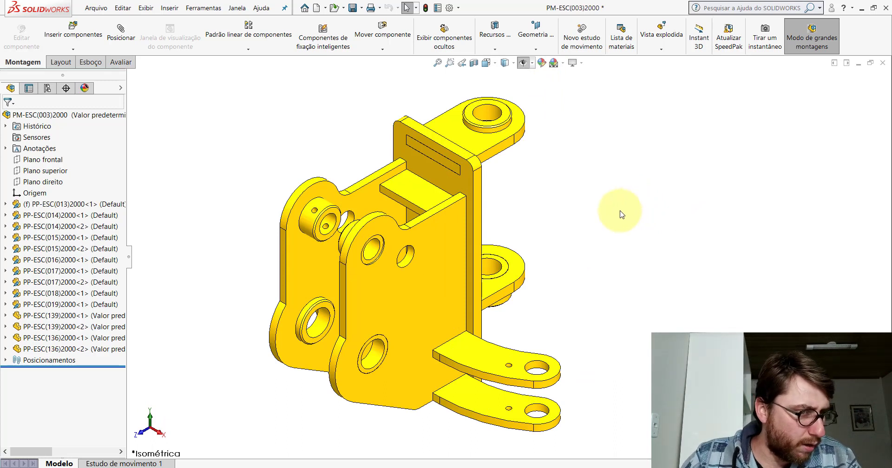
# Step: Group the selected PP-ESC(014)2000 parts into a new folder named 014
pyautogui.click(54, 216)
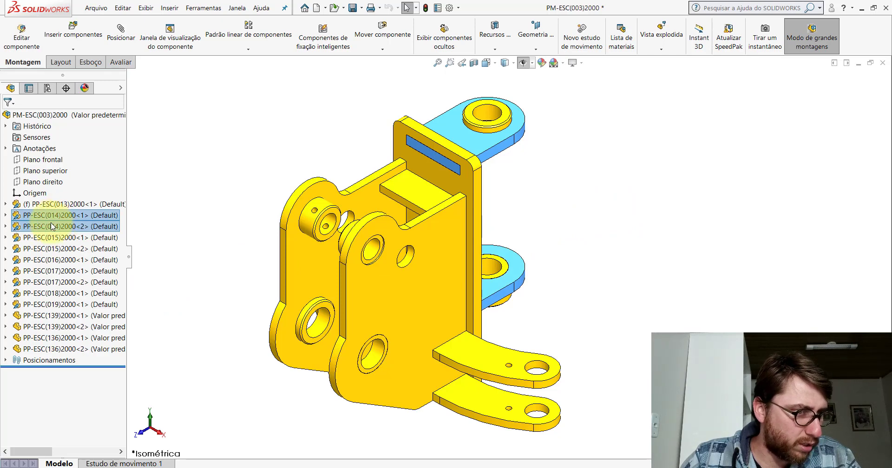
pyautogui.rightClick(53, 226)
pyautogui.click(125, 420)
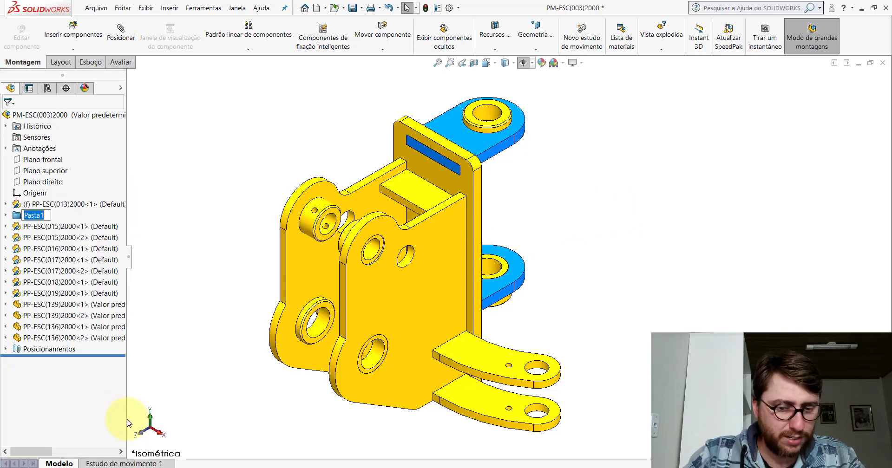
pyautogui.write('4')
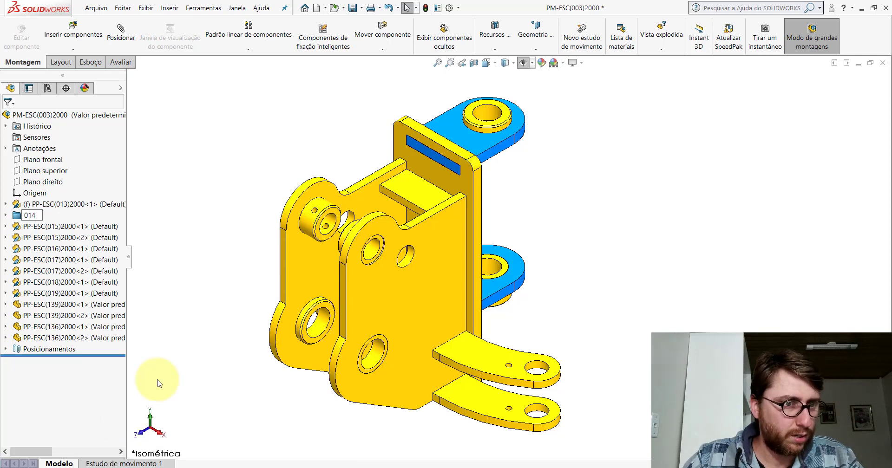
pyautogui.click(208, 226)
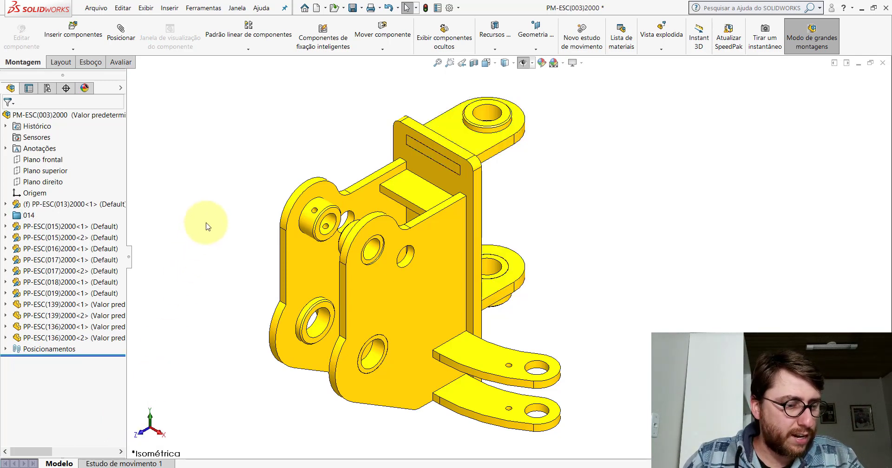
# Step: Group both PP-ESC(015)2000 plates into a new folder named 015
pyautogui.click(47, 228)
pyautogui.keyDown('ctrl'); pyautogui.click(51, 238); pyautogui.keyUp('ctrl')
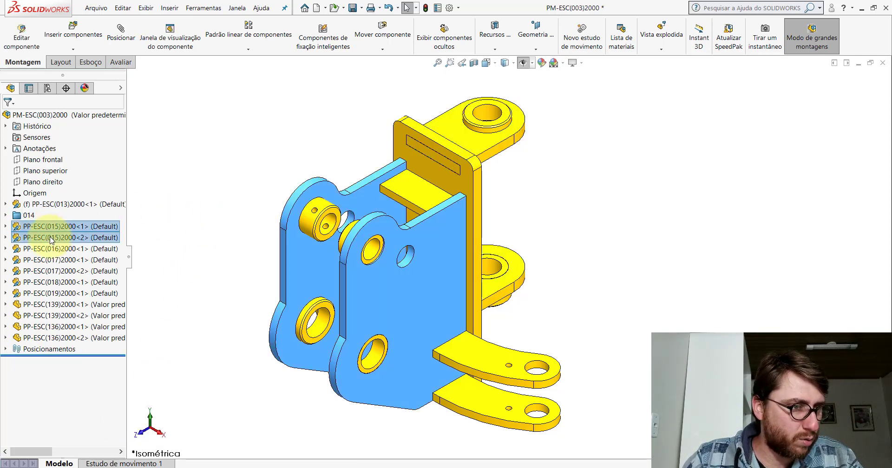
pyautogui.rightClick(51, 238)
pyautogui.click(121, 423)
pyautogui.write('015')
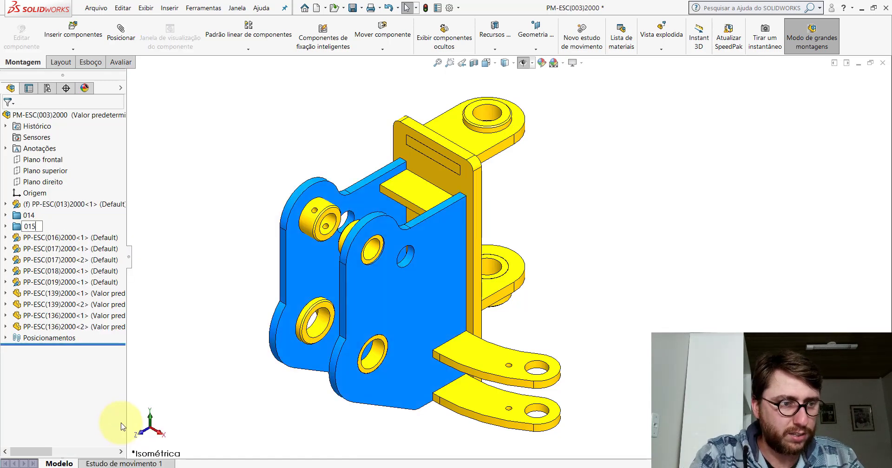
pyautogui.click(229, 263)
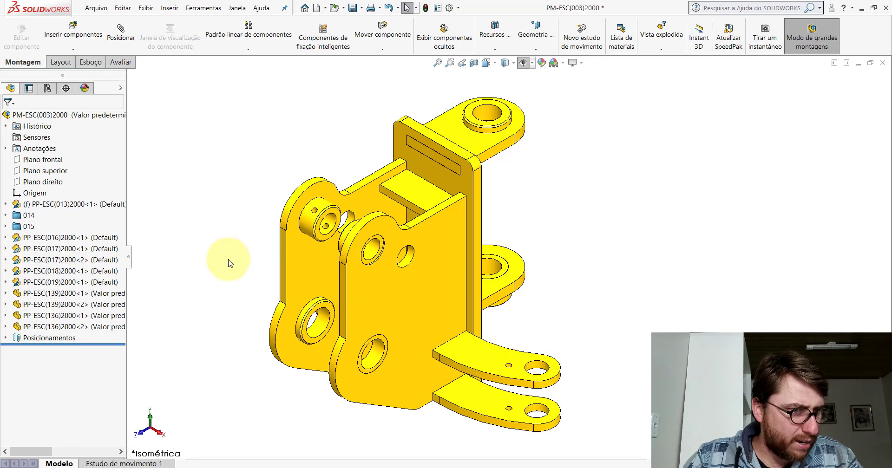
# Step: Group both PP-ESC(017)2000 plates into a new folder named 017
pyautogui.click(51, 260)
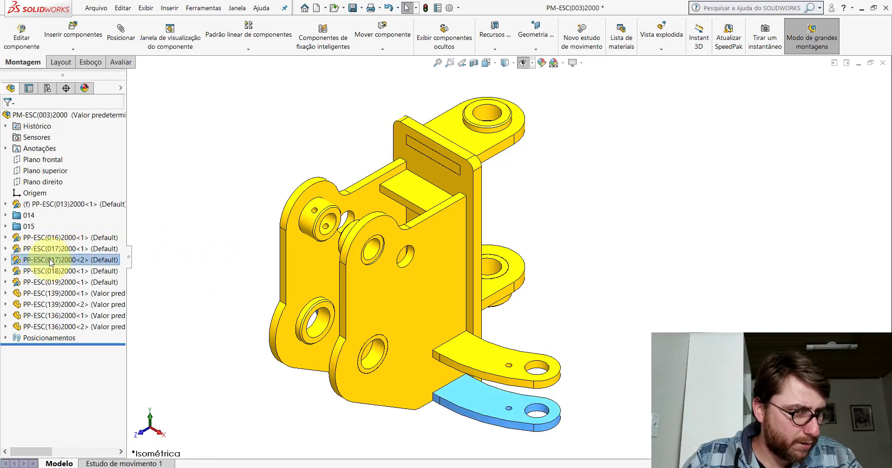
pyautogui.keyDown('ctrl'); pyautogui.click(51, 249); pyautogui.keyUp('ctrl')
pyautogui.rightClick(51, 249)
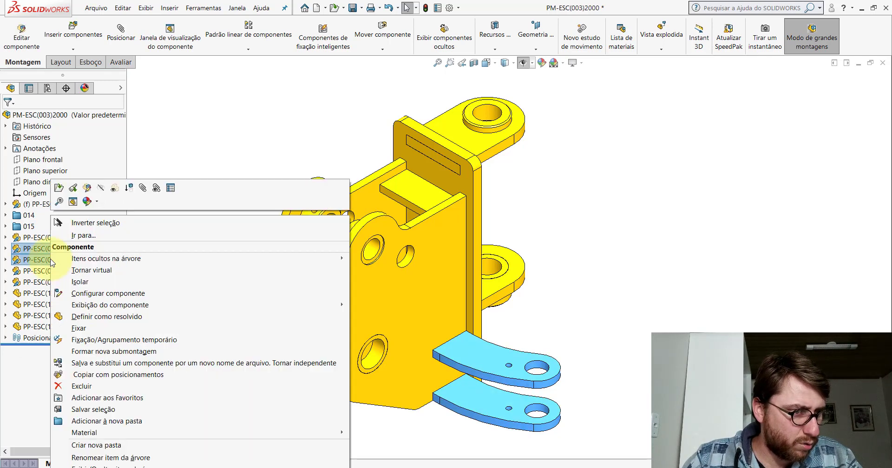
pyautogui.click(120, 421)
pyautogui.write('7')
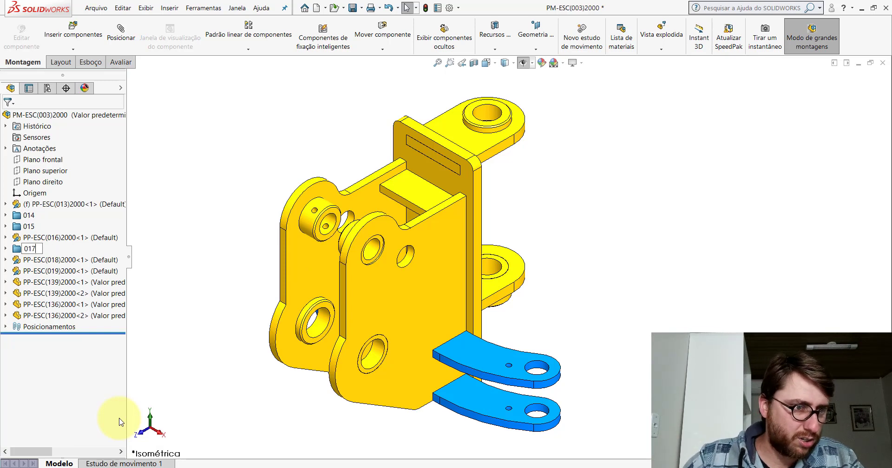
pyautogui.click(243, 164)
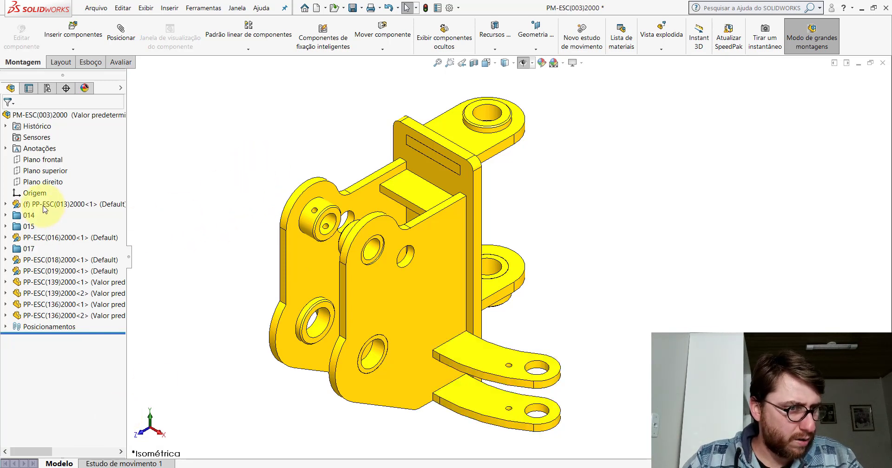
# Step: Review the PP-ESC(016) to PP-ESC(019) parts in the tree, then clear the selection
pyautogui.click(44, 238)
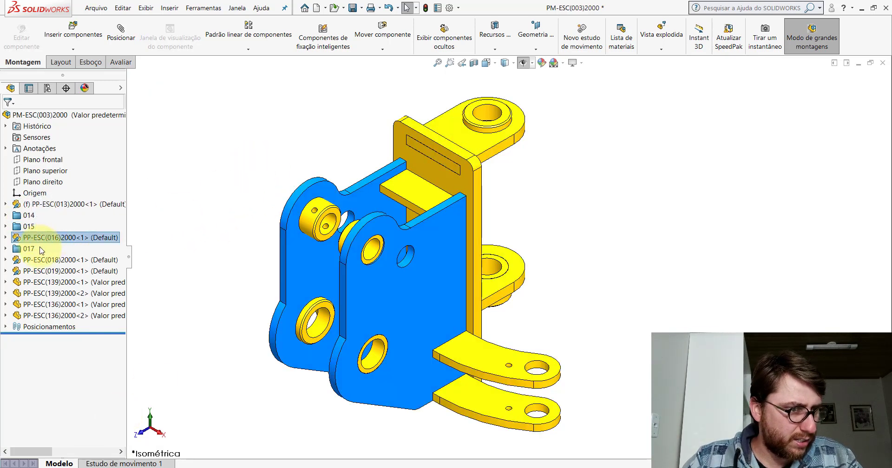
pyautogui.click(39, 250)
pyautogui.click(64, 261)
pyautogui.click(64, 271)
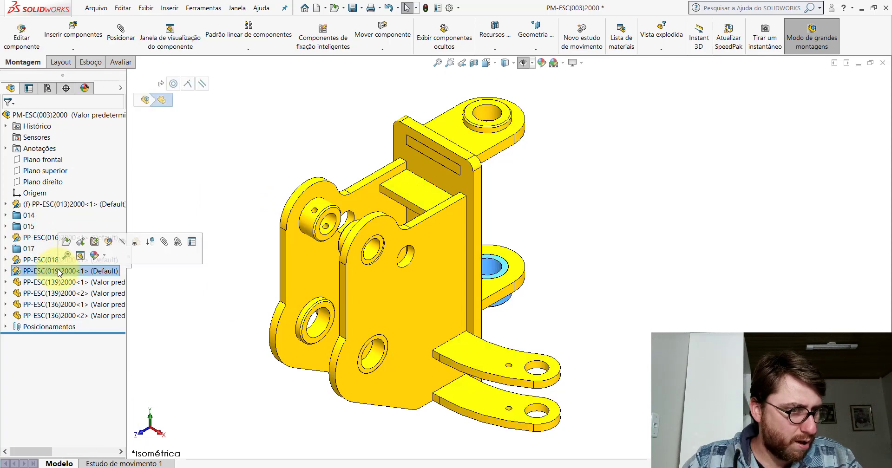
pyautogui.click(161, 331)
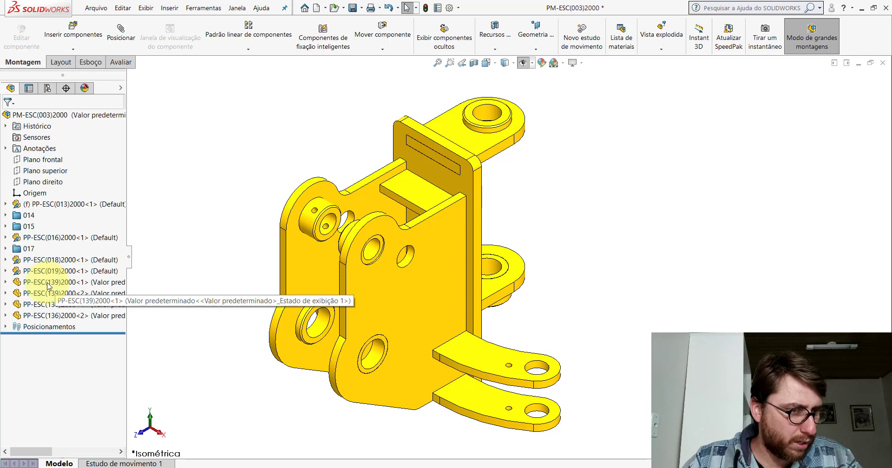
# Step: Put the two PP-ESC(139) bushings into a new folder named 139
pyautogui.click(48, 284)
pyautogui.keyDown('ctrl'); pyautogui.click(49, 293); pyautogui.keyUp('ctrl')
pyautogui.rightClick(48, 293)
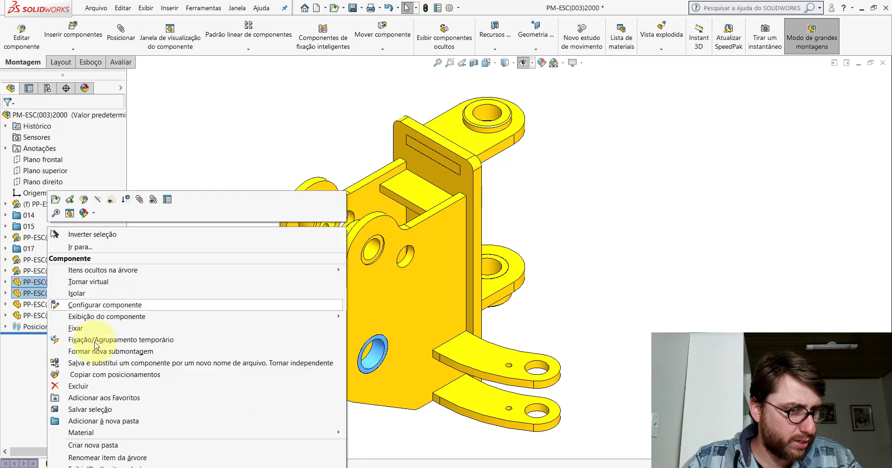
pyautogui.click(116, 421)
pyautogui.write('13')
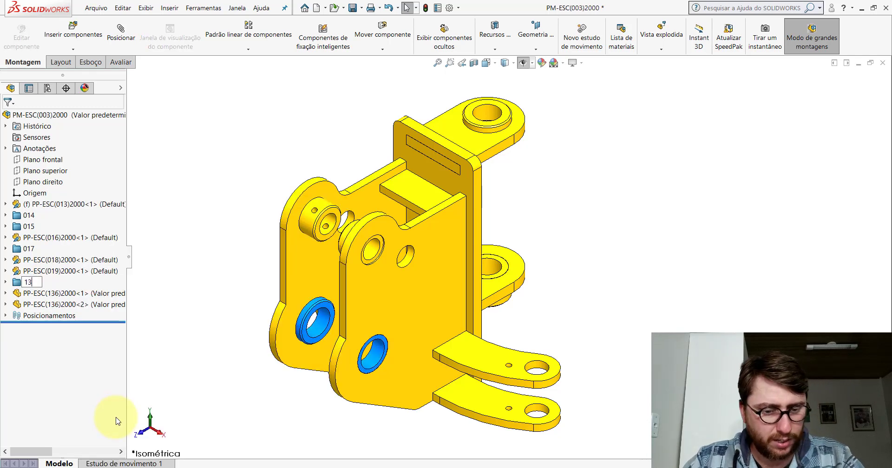
pyautogui.write('9')
pyautogui.press('Return')
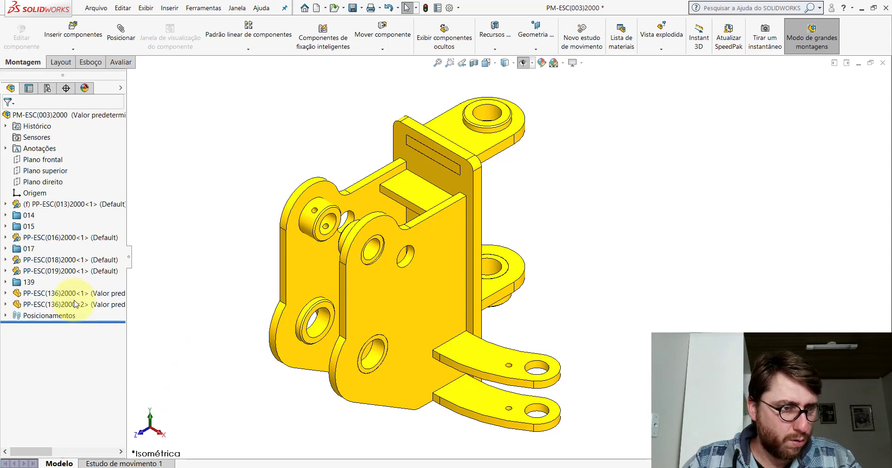
# Step: Group the two PP-ESC(136) bushings into folder 136 and move folder 139 below it
pyautogui.click(56, 293)
pyautogui.keyDown('ctrl'); pyautogui.click(53, 305); pyautogui.keyUp('ctrl')
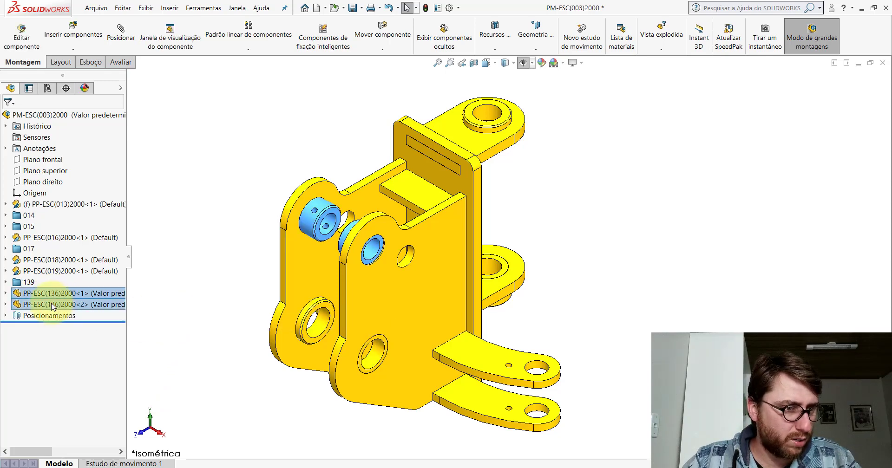
pyautogui.rightClick(53, 306)
pyautogui.click(116, 421)
pyautogui.write('1')
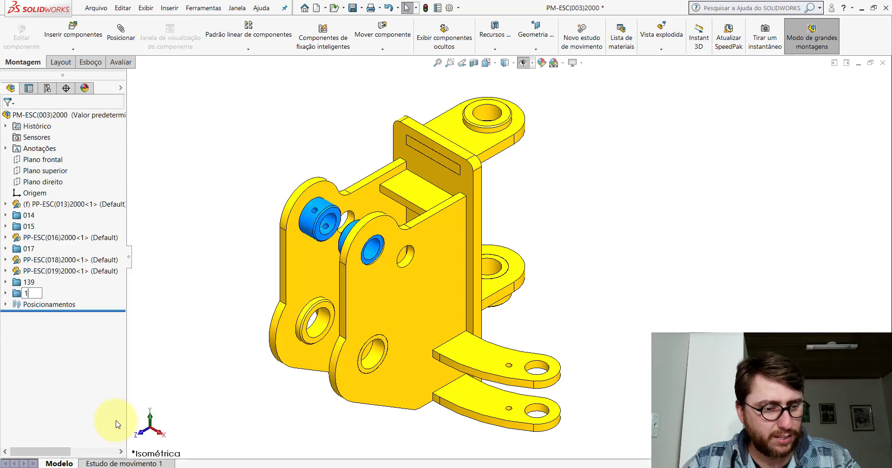
pyautogui.write('36')
pyautogui.press('Return')
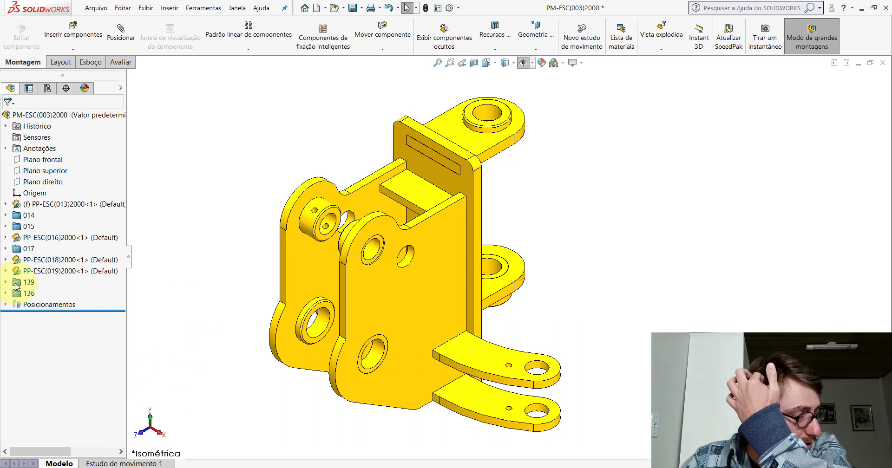
pyautogui.moveTo(17, 284); pyautogui.dragTo(17, 292)
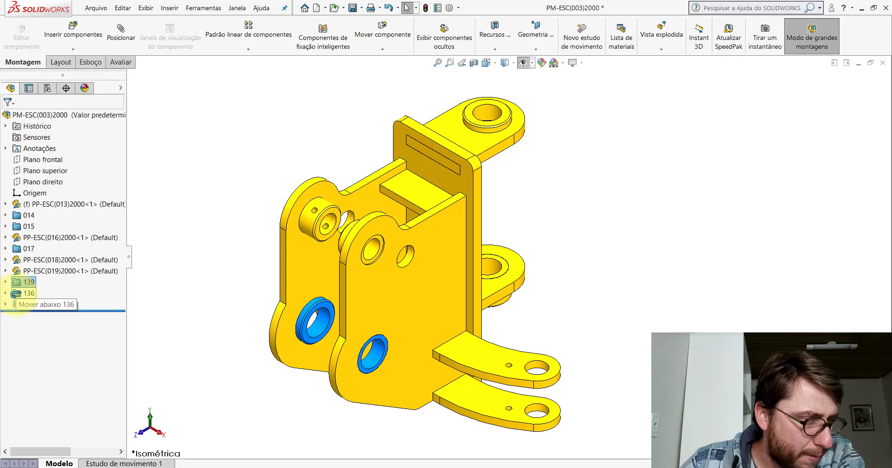
pyautogui.moveTo(14, 297); pyautogui.dragTo(14, 299)
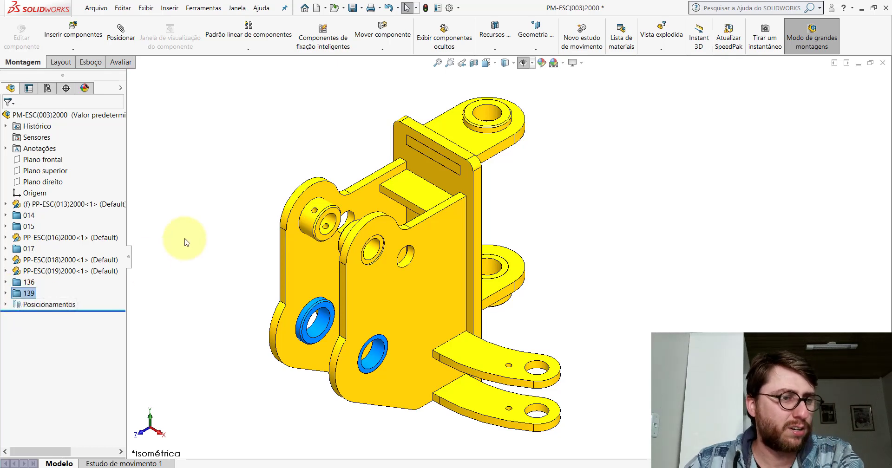
# Step: Rebuild and save the PM-ESC(003)2000 assembly, then close it
pyautogui.press('z')
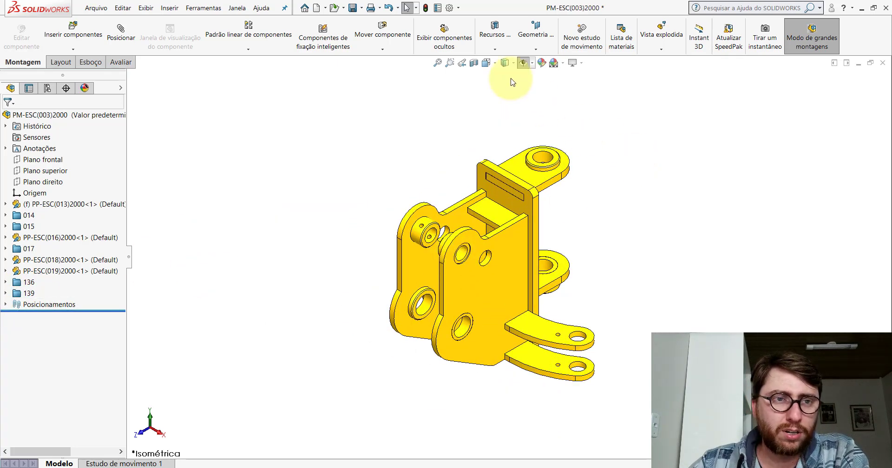
pyautogui.click(353, 8)
pyautogui.click(398, 193)
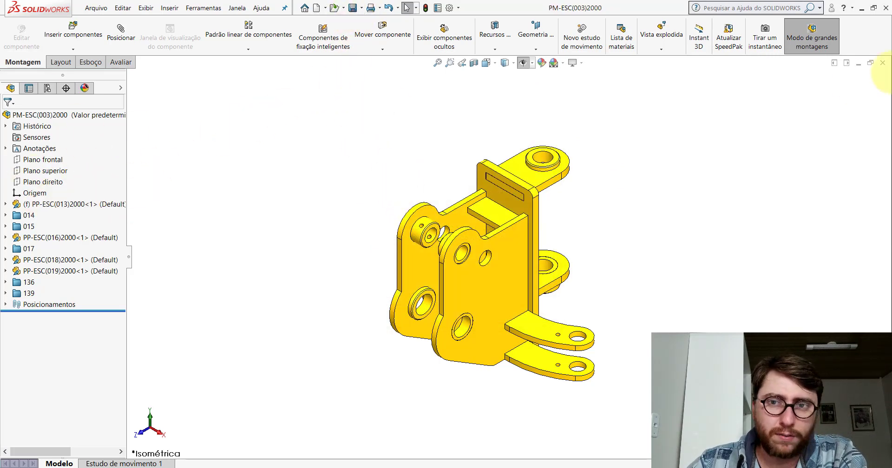
pyautogui.click(886, 65)
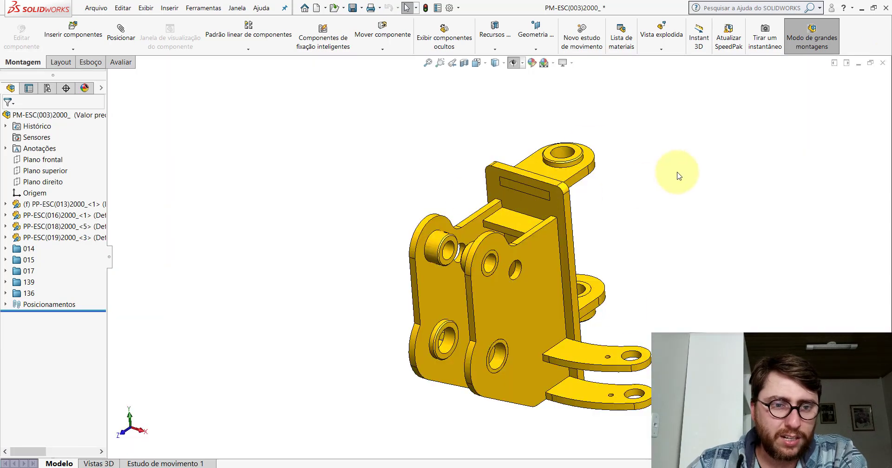
# Step: Inspect the PM-ESC(003)2000_ assembly, then close it and answer the save prompt
pyautogui.moveTo(555, 298)
pyautogui.mouseDown(button='middle')
pyautogui.moveTo(617, 247)
pyautogui.moveTo(501, 296)
pyautogui.mouseUp(button='middle')
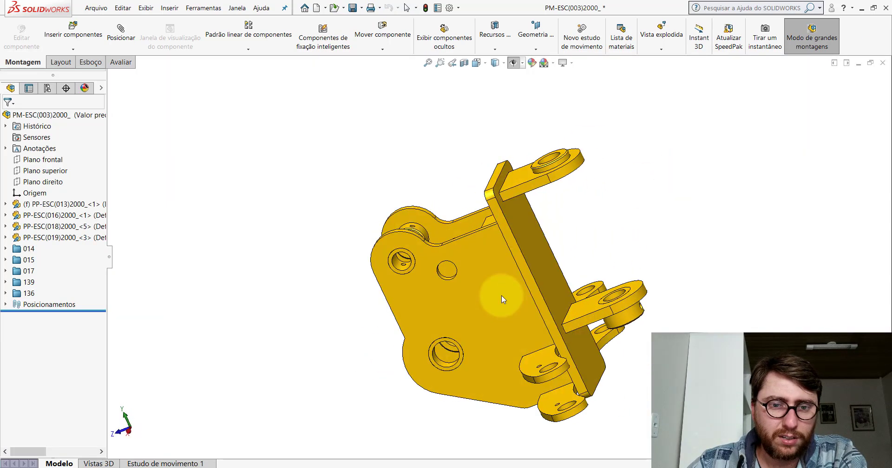
pyautogui.click(883, 63)
pyautogui.click(466, 240)
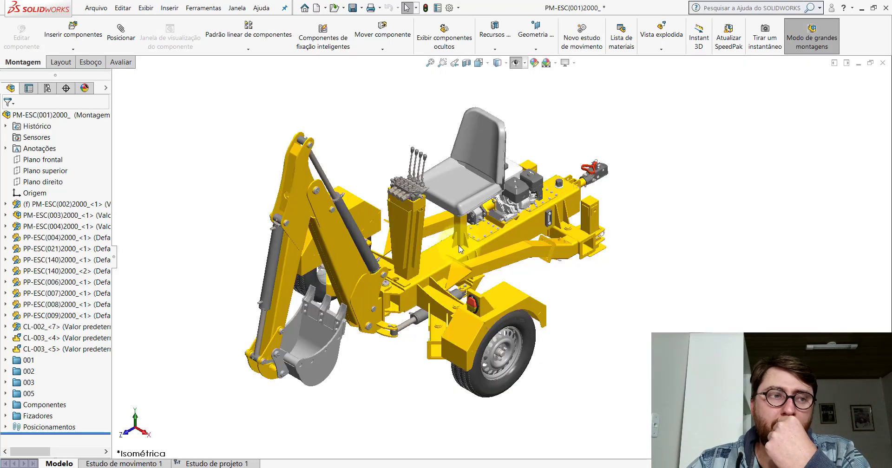
# Step: Select PM-ESC(002)2000_<1> in the backhoe tree and open it as its own assembly
pyautogui.click(69, 205)
pyautogui.scroll(3, 530, 263)
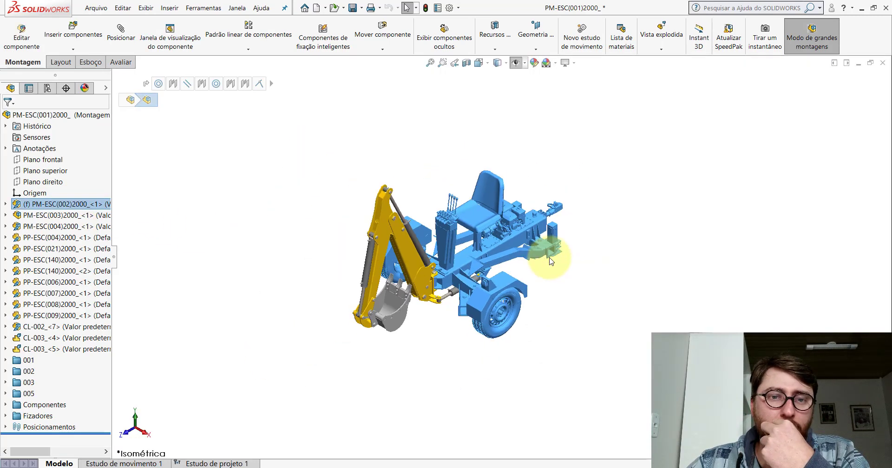
pyautogui.scroll(2, 551, 263)
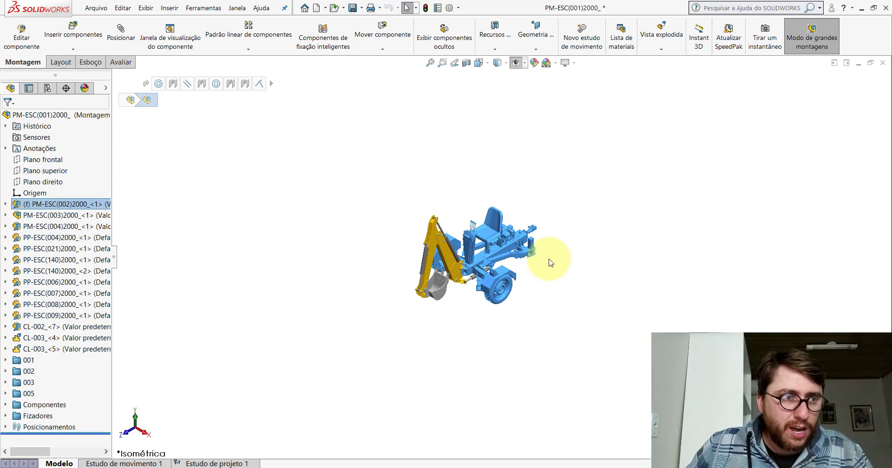
pyautogui.click(83, 115)
pyautogui.scroll(-4, 464, 261)
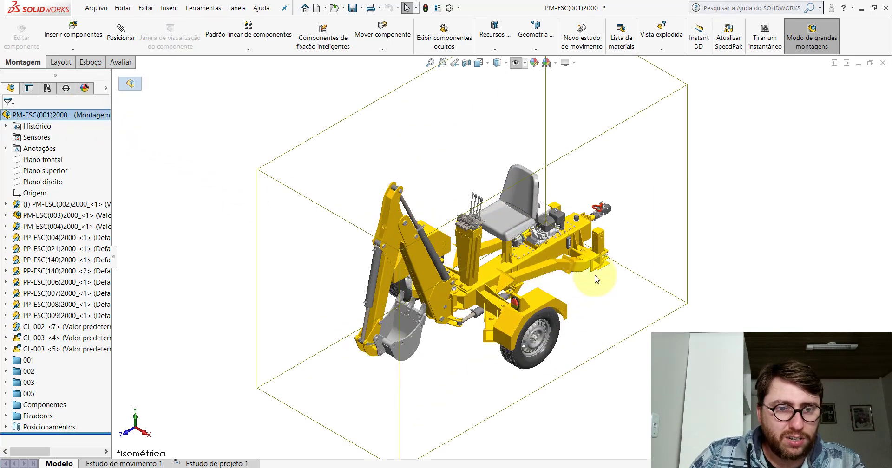
pyautogui.scroll(-2, 632, 279)
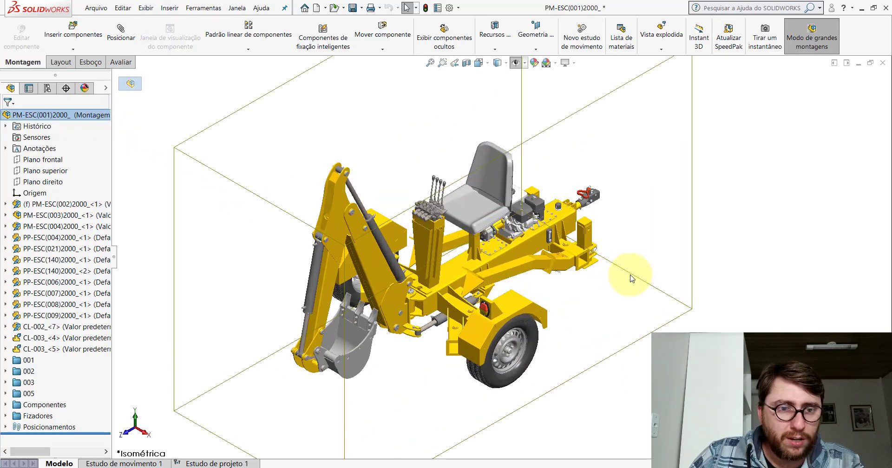
pyautogui.click(710, 181)
pyautogui.click(52, 116)
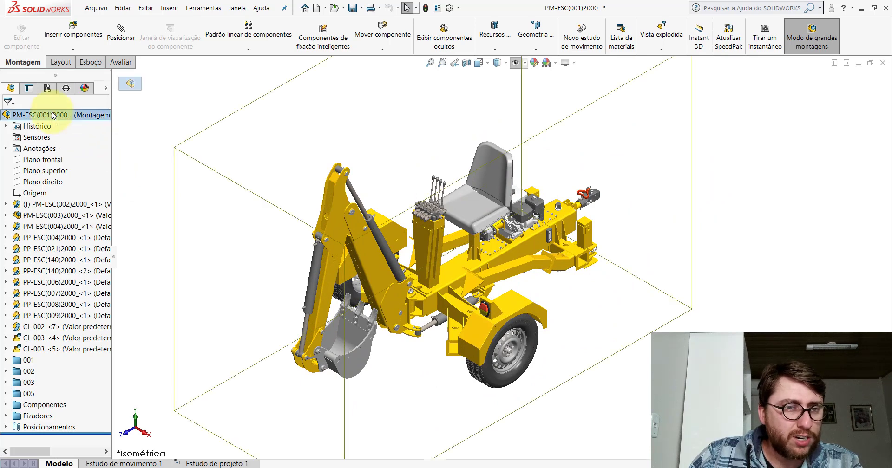
pyautogui.click(722, 147)
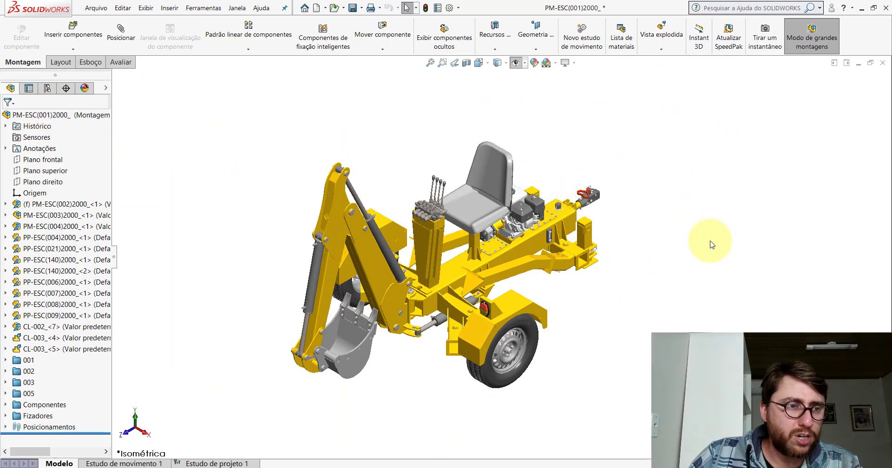
pyautogui.click(55, 205)
pyautogui.click(55, 176)
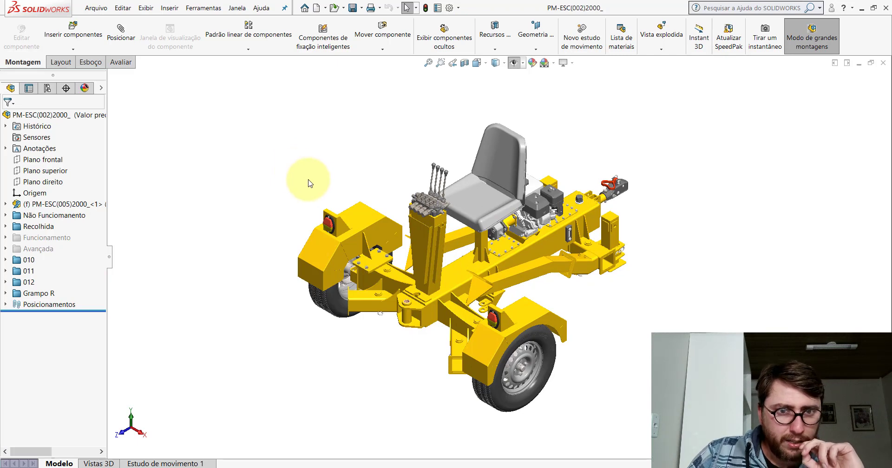
# Step: Check the PM-ESC(005)2000_ chassis, clear the selection, and start a new document
pyautogui.click(48, 204)
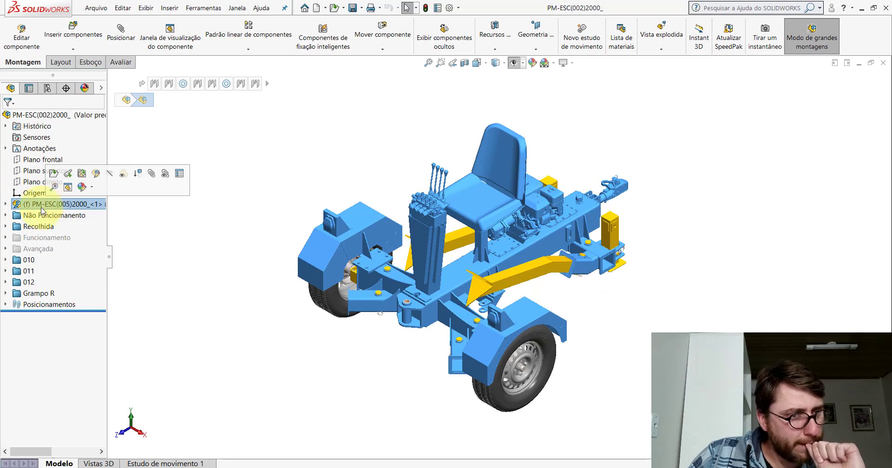
pyautogui.click(268, 186)
pyautogui.click(317, 8)
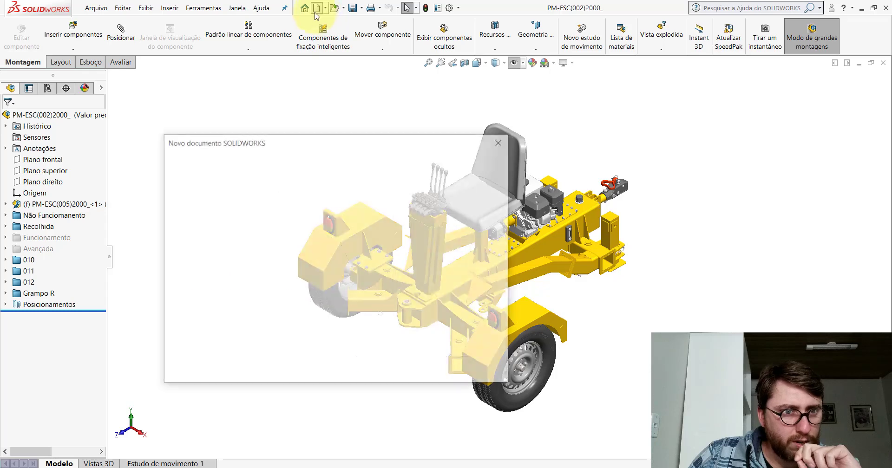
# Step: Create a new assembly and insert PM-ESC(005)2000 from Desktop > PM-ESC(001)2000 at the origin
pyautogui.doubleClick(336, 209)
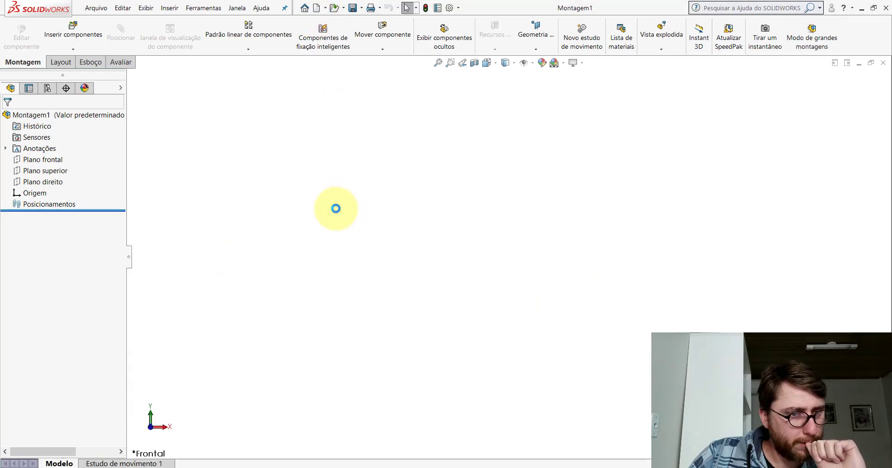
pyautogui.click(62, 342)
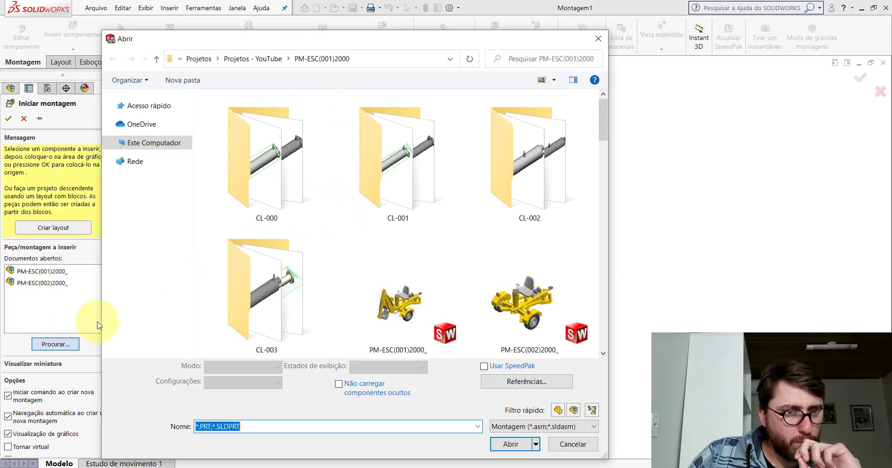
pyautogui.click(574, 411)
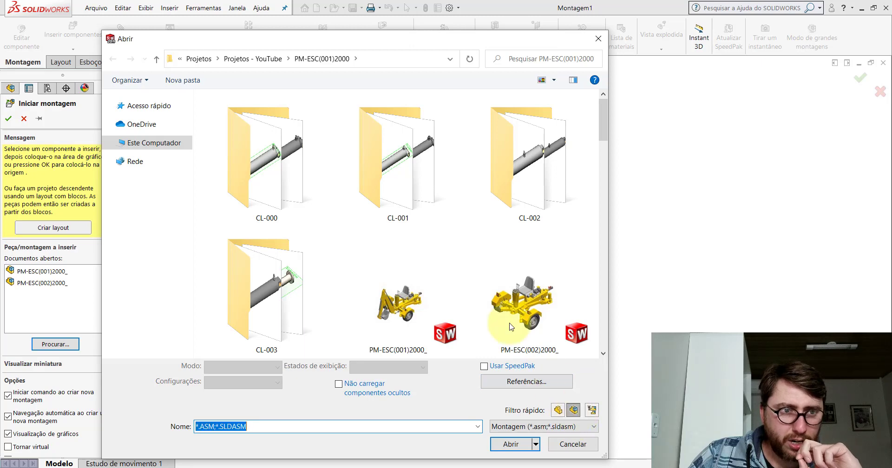
pyautogui.click(108, 106)
pyautogui.click(137, 120)
pyautogui.click(108, 105)
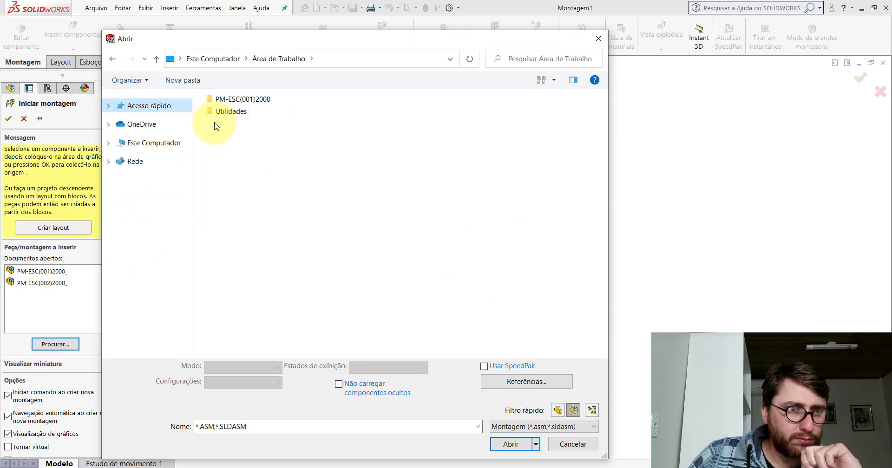
pyautogui.doubleClick(222, 99)
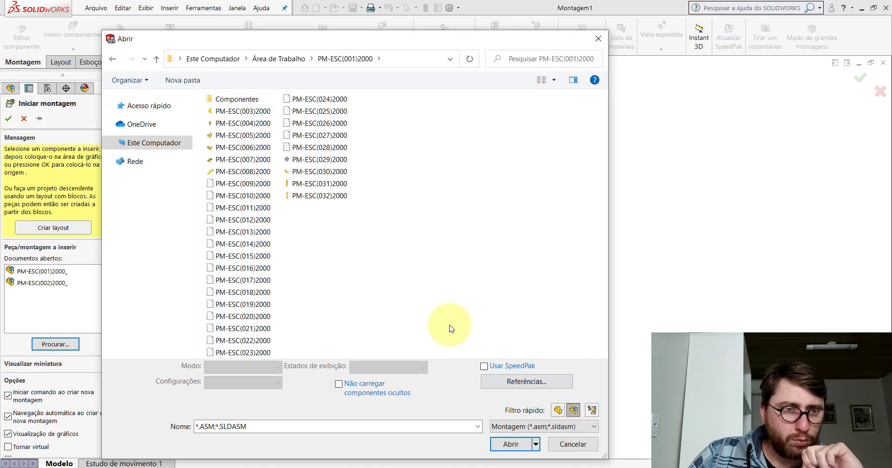
pyautogui.doubleClick(248, 138)
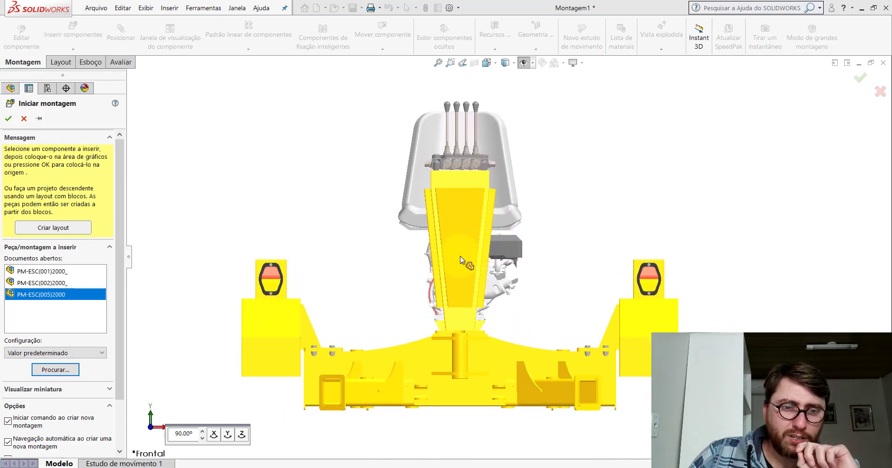
pyautogui.press('Return')
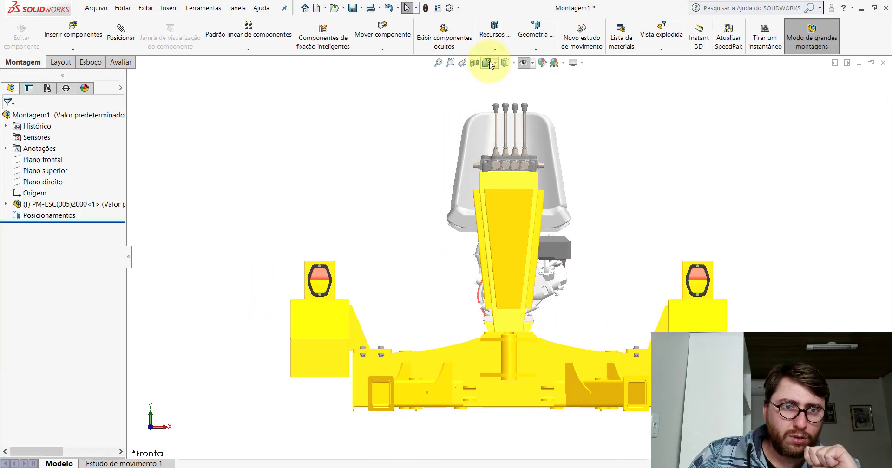
# Step: Show the chassis in isometric view
pyautogui.click(490, 65)
pyautogui.click(532, 86)
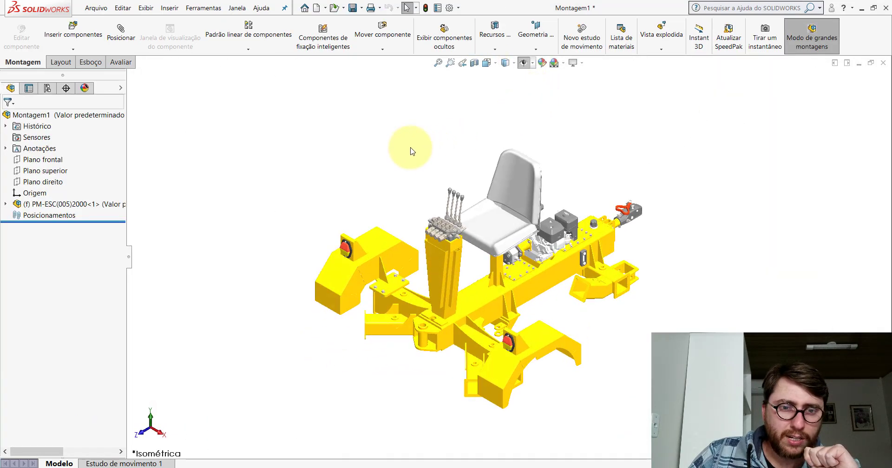
pyautogui.scroll(-2, 646, 295)
# Step: Lower the ambient light from 0.6 to 0.4, leaving the scene background unchanged
pyautogui.click(145, 9)
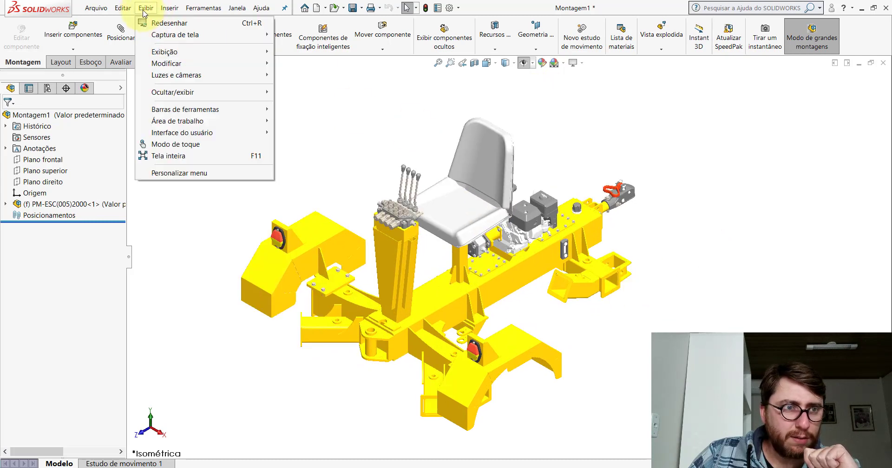
pyautogui.moveTo(308, 161)
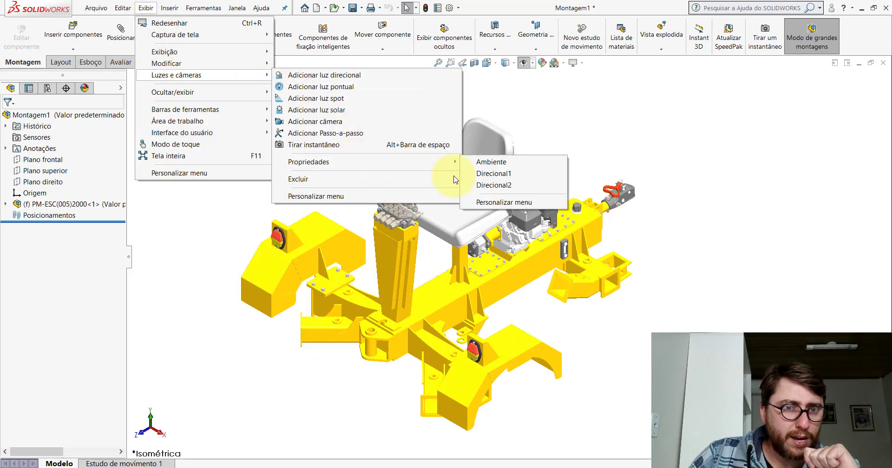
pyautogui.click(488, 162)
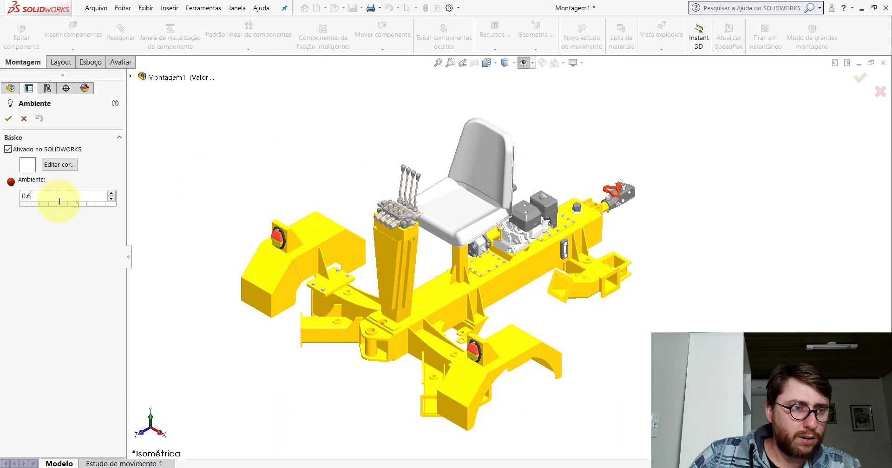
pyautogui.write('0.4')
pyautogui.press('Return')
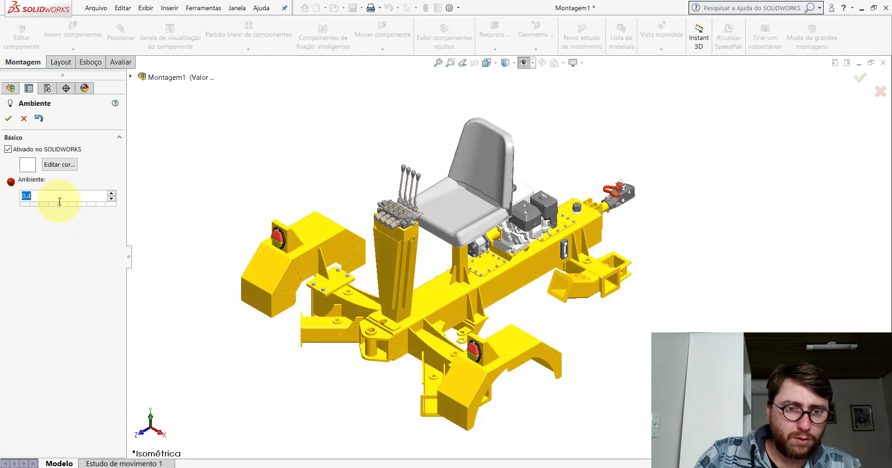
pyautogui.click(8, 118)
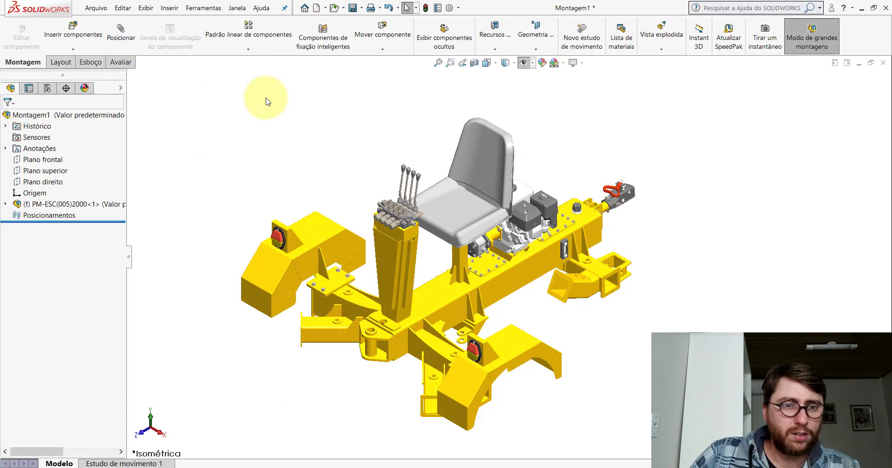
pyautogui.click(565, 64)
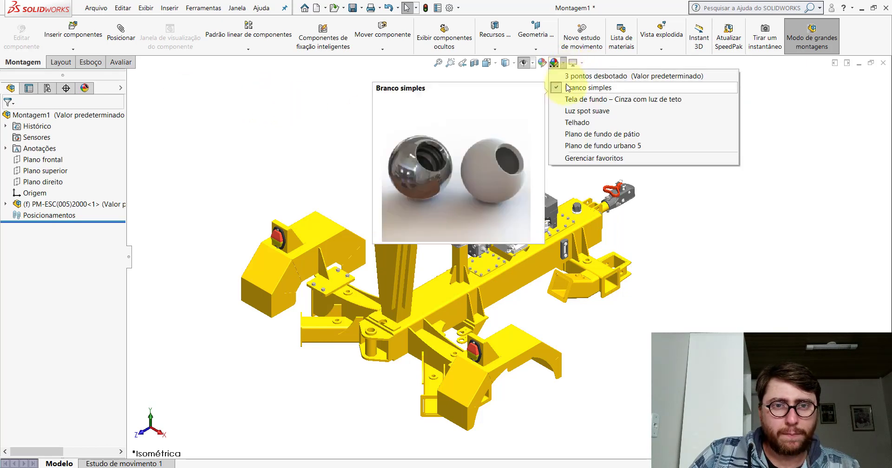
pyautogui.click(570, 88)
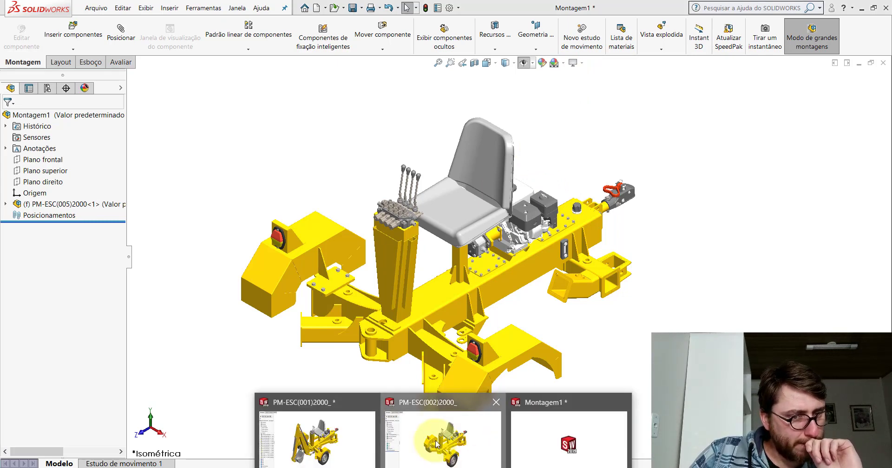
# Step: In PM-ESC(002)2000_, highlight the Não Funcionamento, Funcionamento and PM-ESC(005)2000_ parts
pyautogui.click(435, 400)
pyautogui.click(48, 217)
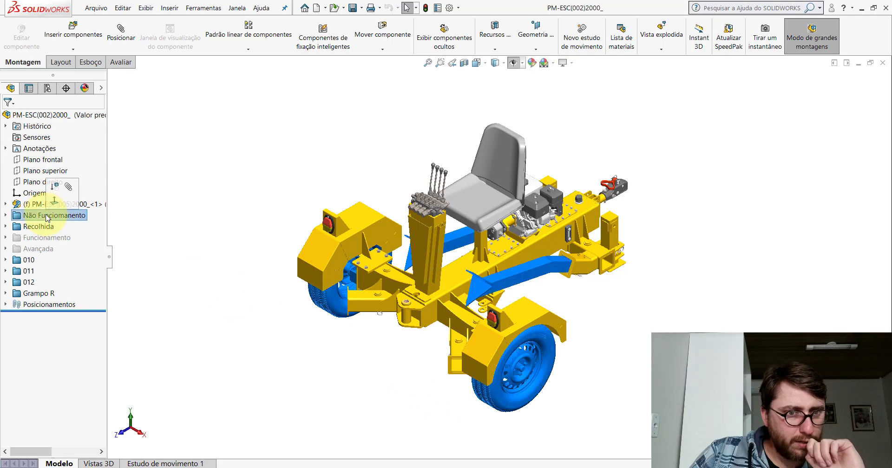
pyautogui.click(32, 238)
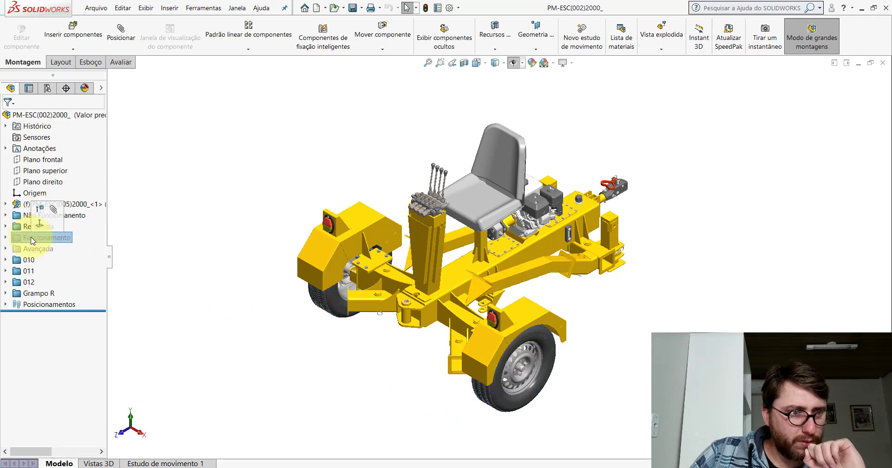
pyautogui.click(215, 259)
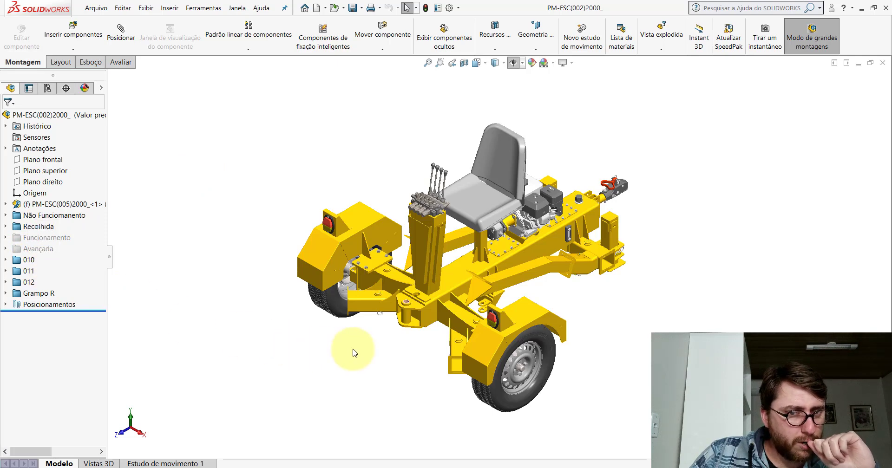
pyautogui.click(66, 205)
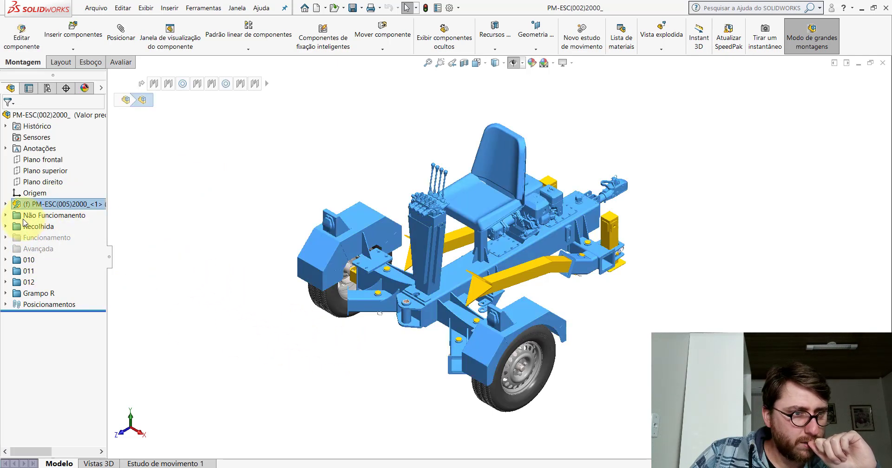
pyautogui.click(65, 215)
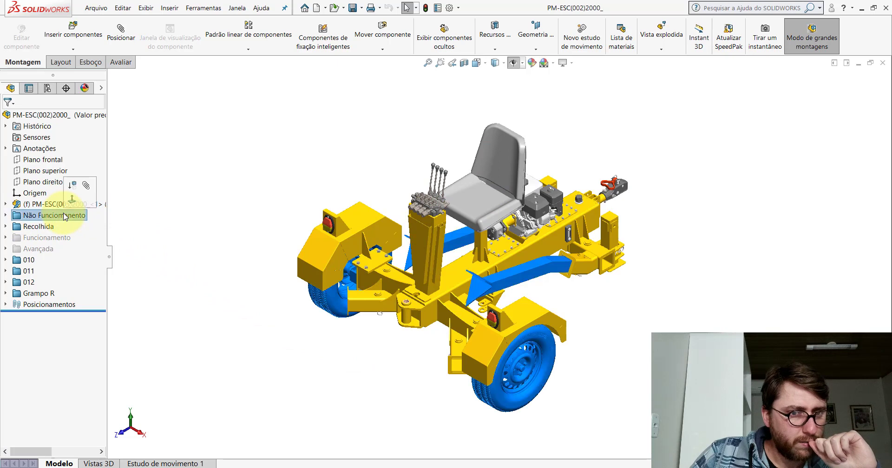
pyautogui.click(175, 249)
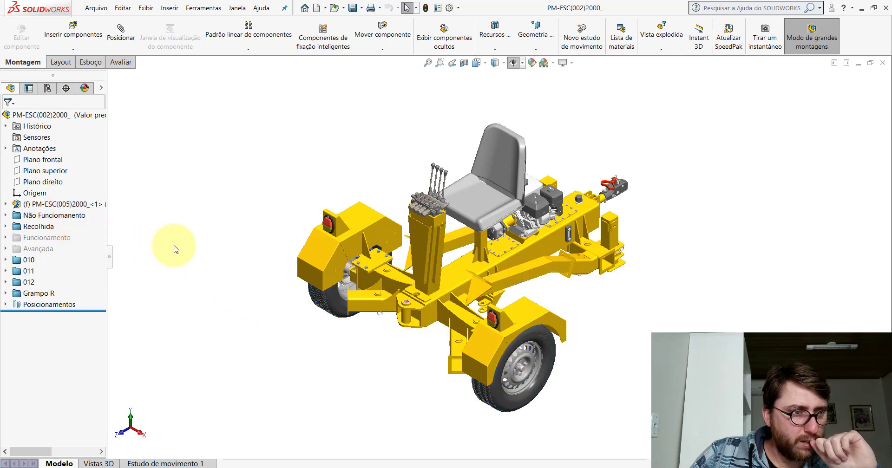
# Step: Expand Não Funcionamento and identify the PM-ESC(022) wheels and PM-ESC(021) beams
pyautogui.click(5, 216)
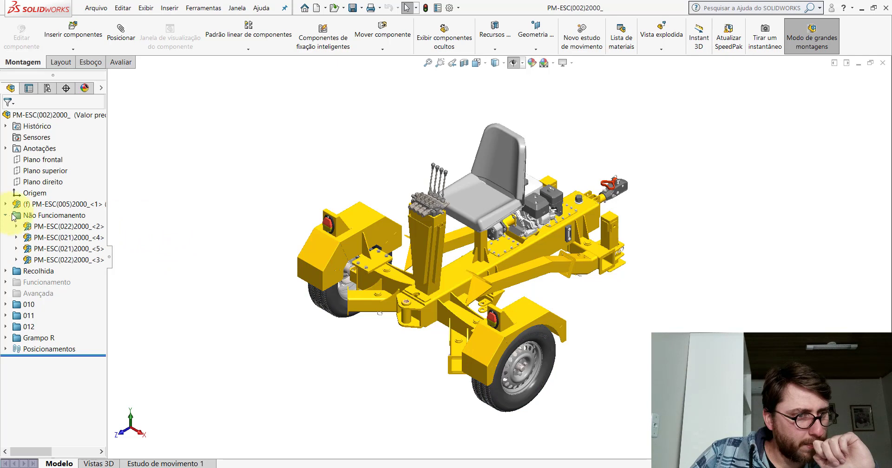
pyautogui.click(55, 227)
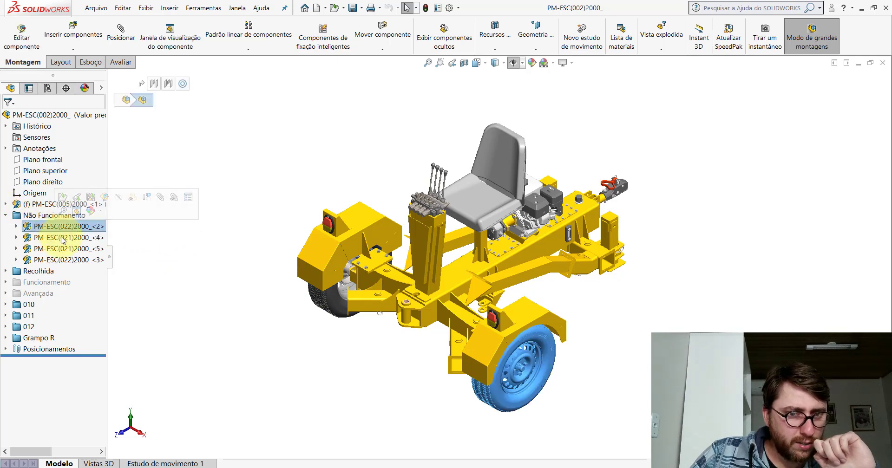
pyautogui.click(62, 238)
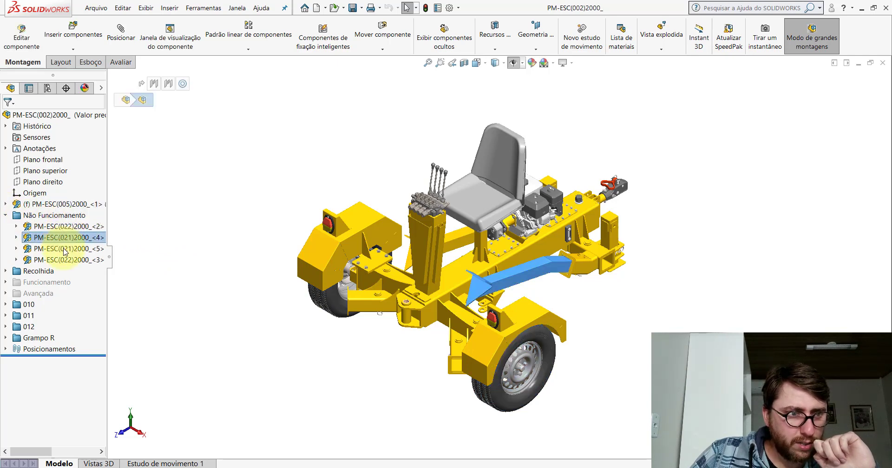
pyautogui.click(65, 248)
pyautogui.click(68, 260)
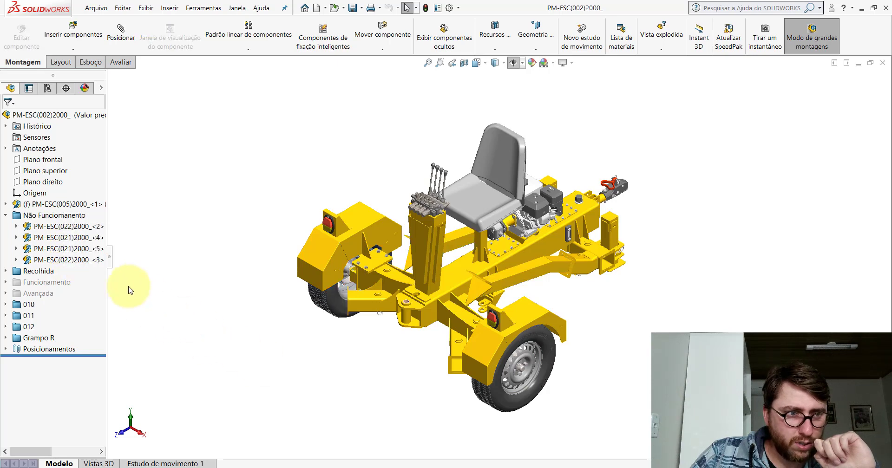
pyautogui.click(74, 261)
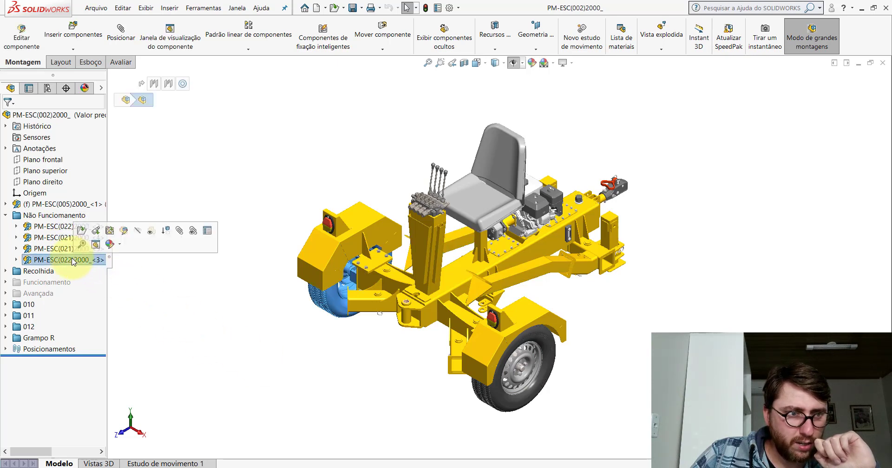
pyautogui.click(65, 227)
pyautogui.scroll(-5, 503, 330)
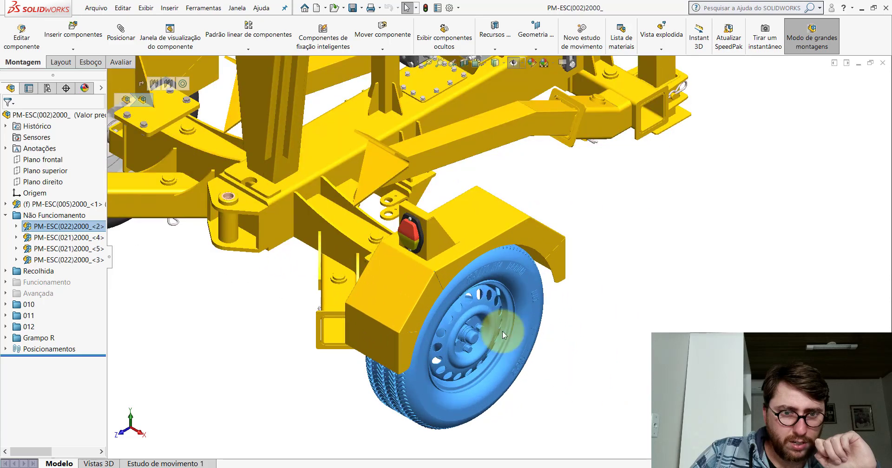
pyautogui.scroll(5, 509, 334)
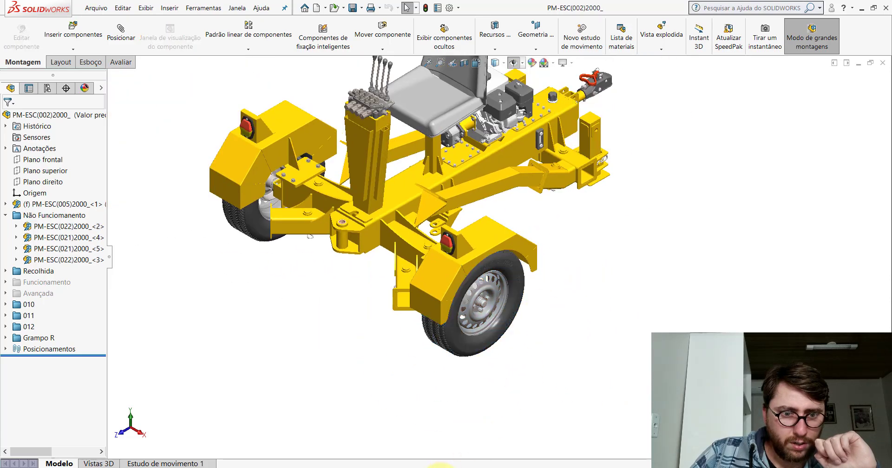
# Step: Back in Montagem1, start Insert Components and browse for the next file
pyautogui.click(572, 432)
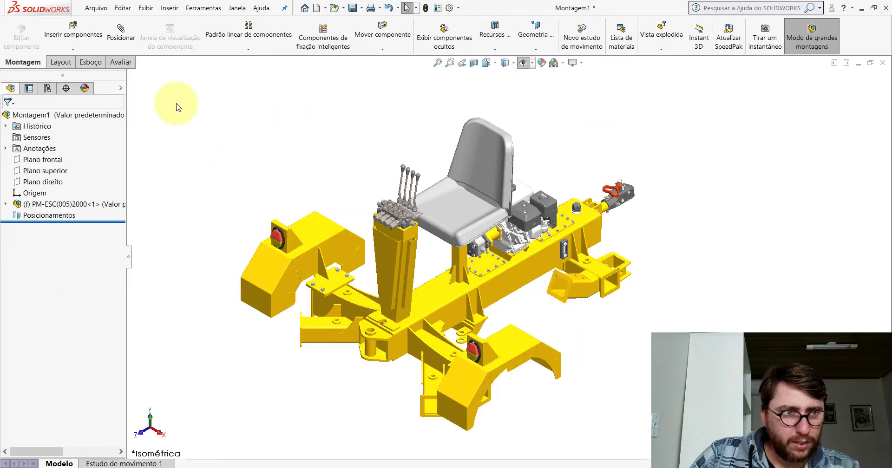
pyautogui.click(72, 33)
pyautogui.click(52, 320)
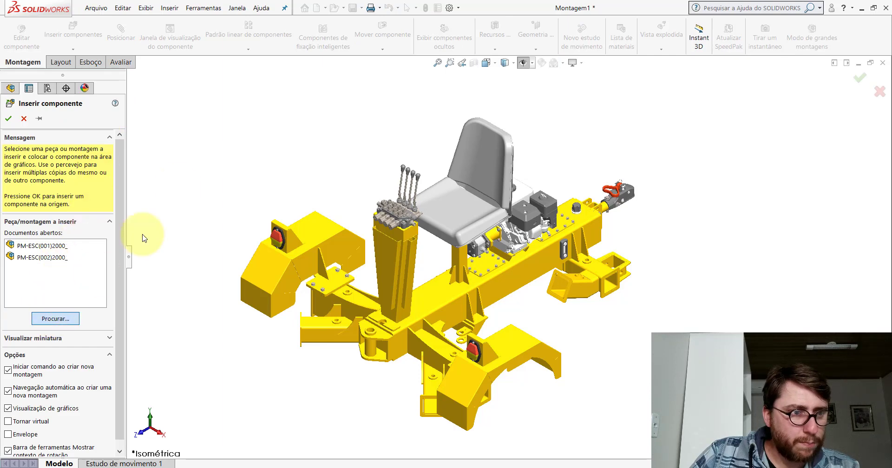
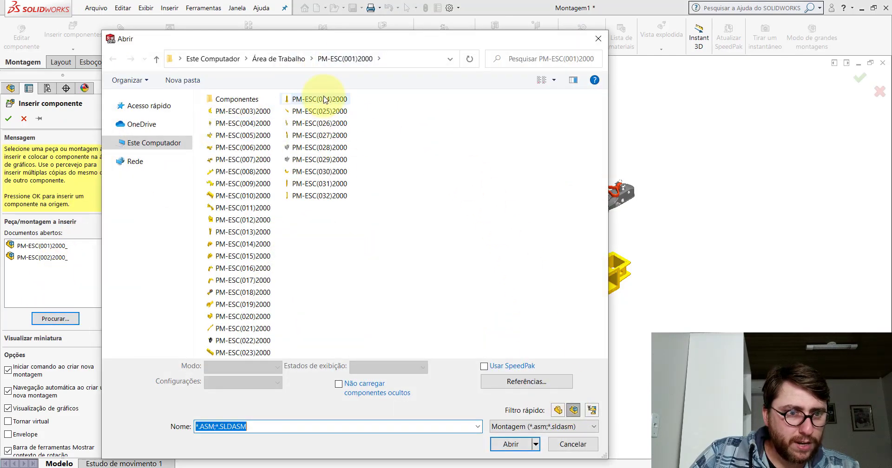
# Step: Insert the wheel assembly PM-ESC(022)2000 and place it beside the trailer frame's mount
pyautogui.doubleClick(239, 342)
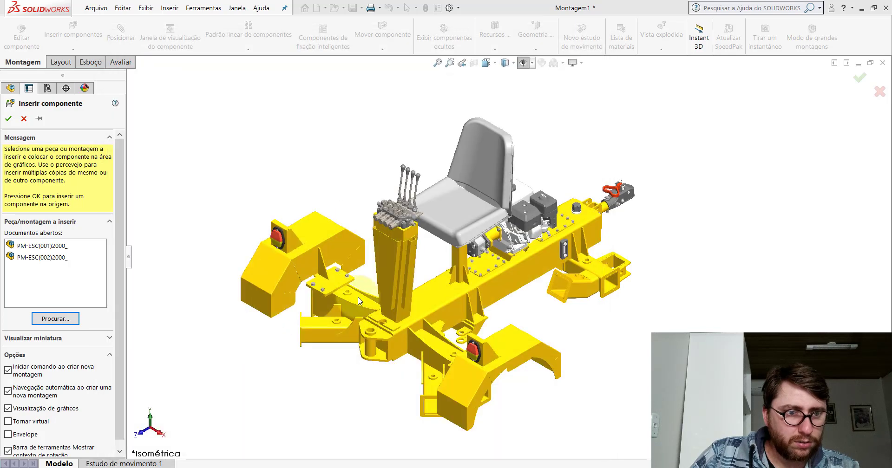
pyautogui.scroll(-2, 550, 352)
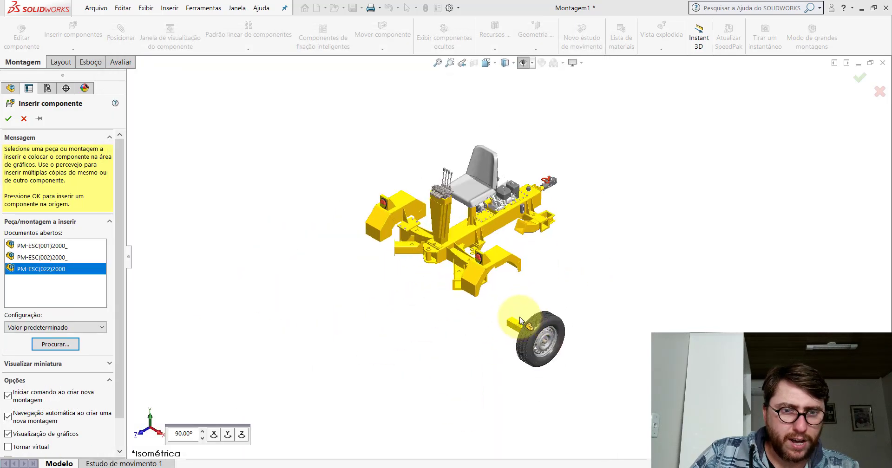
pyautogui.scroll(-4, 503, 264)
pyautogui.scroll(-2, 486, 261)
pyautogui.click(488, 194)
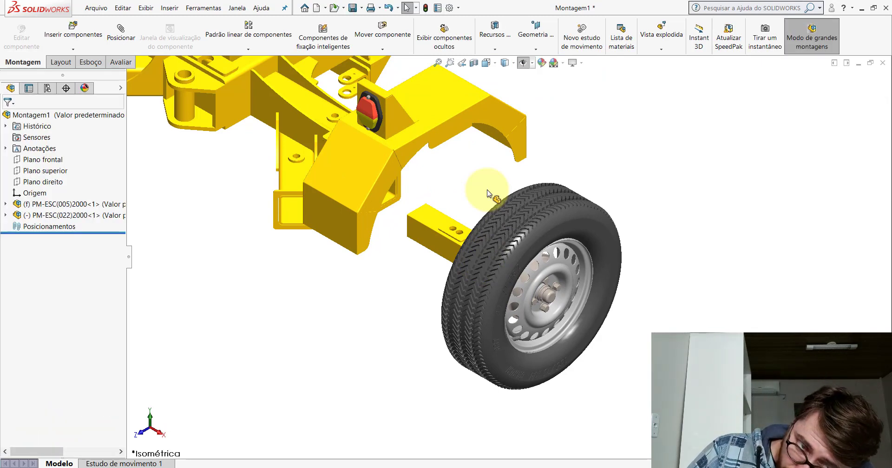
# Step: Compare the mount tube in the PM-ESC(002)2000_ trailer, then return to a side view of Montagem1
pyautogui.click(584, 428)
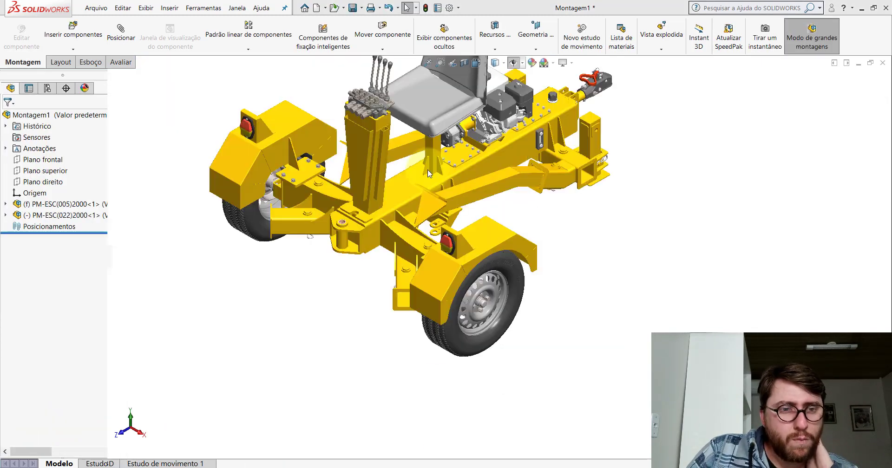
pyautogui.scroll(-10, 477, 83)
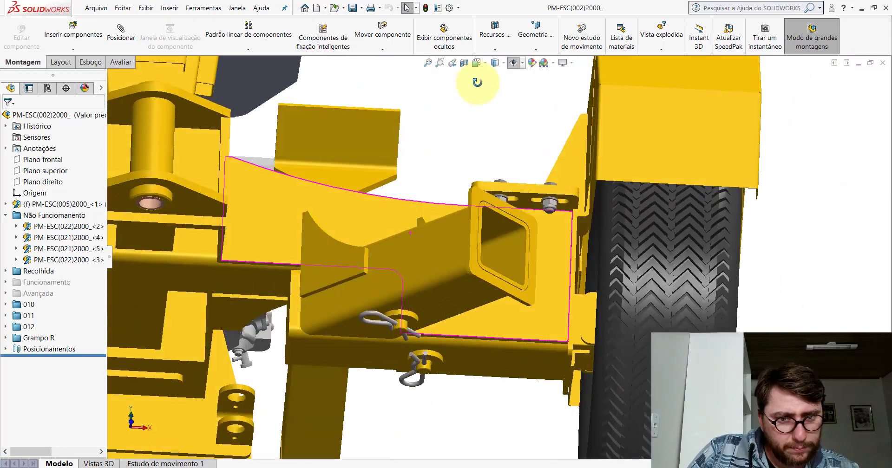
pyautogui.moveTo(477, 82)
pyautogui.mouseDown(button='middle')
pyautogui.moveTo(465, 76)
pyautogui.moveTo(446, 153)
pyautogui.mouseUp(button='middle')
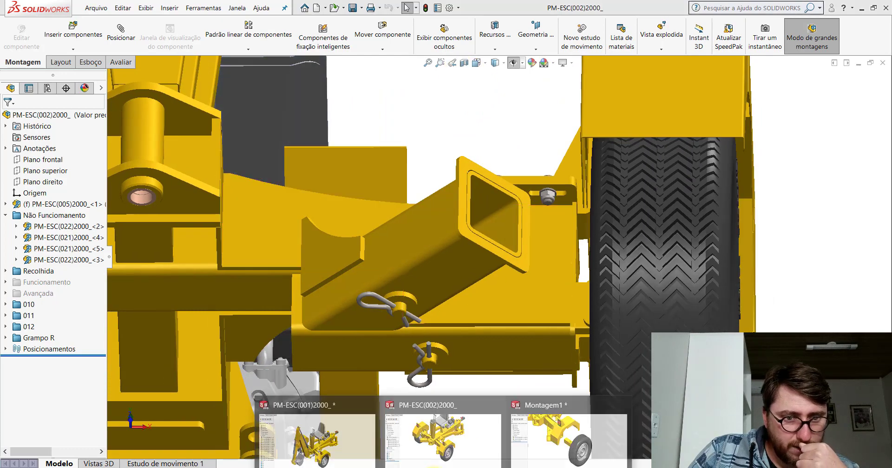
pyautogui.click(522, 446)
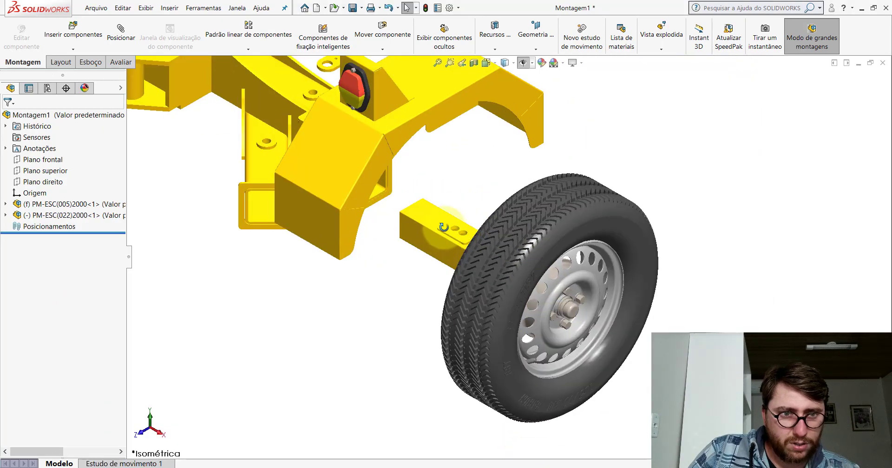
pyautogui.moveTo(443, 227); pyautogui.dragTo(407, 176, button='middle')
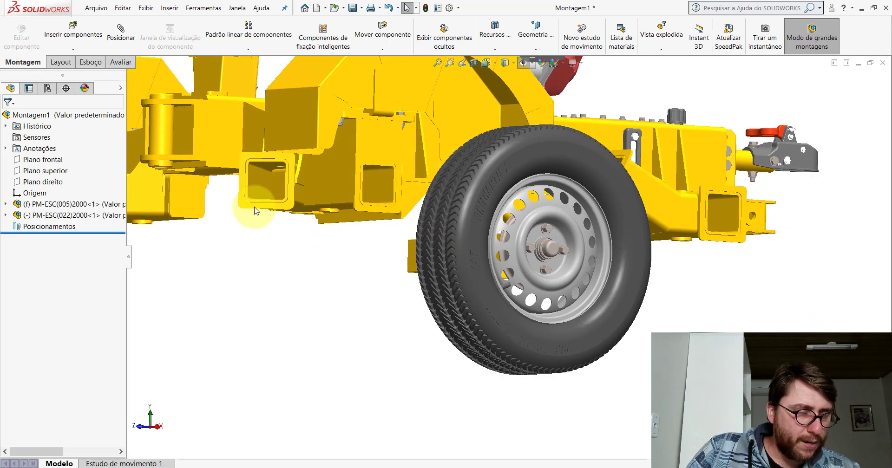
# Step: Select the wheel assembly and two mount tube faces, then isolate them with Isolar
pyautogui.click(65, 216)
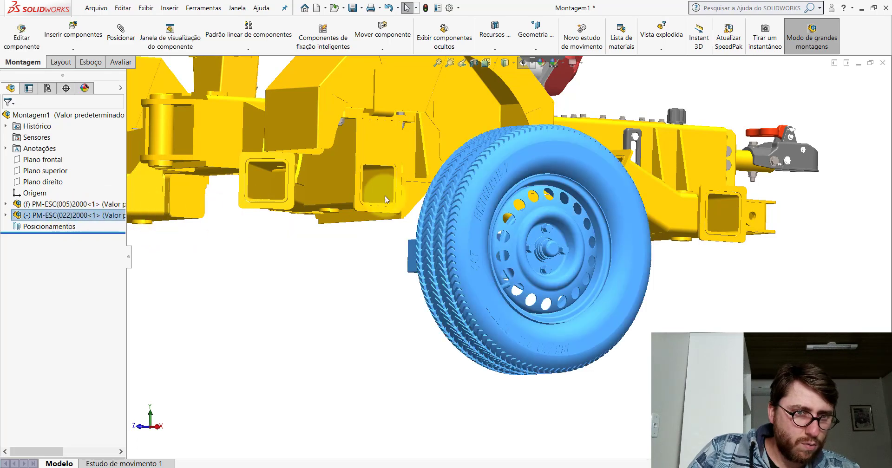
pyautogui.scroll(-3, 403, 205)
pyautogui.scroll(-3, 413, 192)
pyautogui.scroll(-2, 411, 181)
pyautogui.click(408, 166)
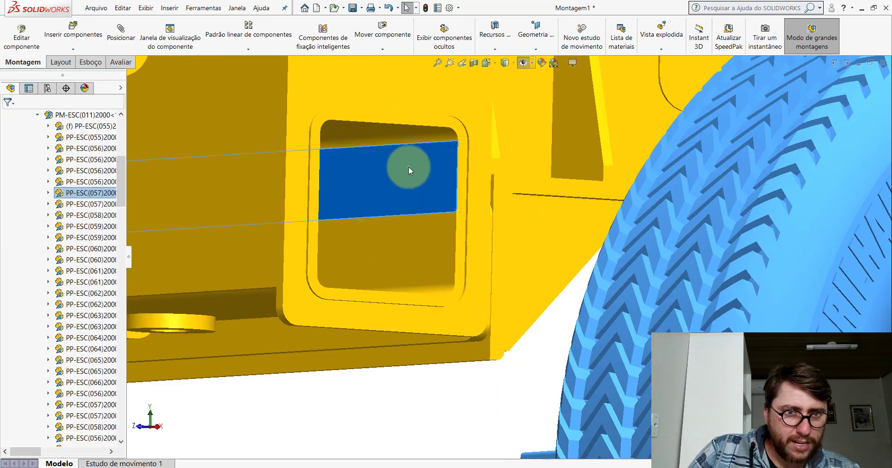
pyautogui.keyDown('ctrl'); pyautogui.click(405, 257); pyautogui.keyUp('ctrl')
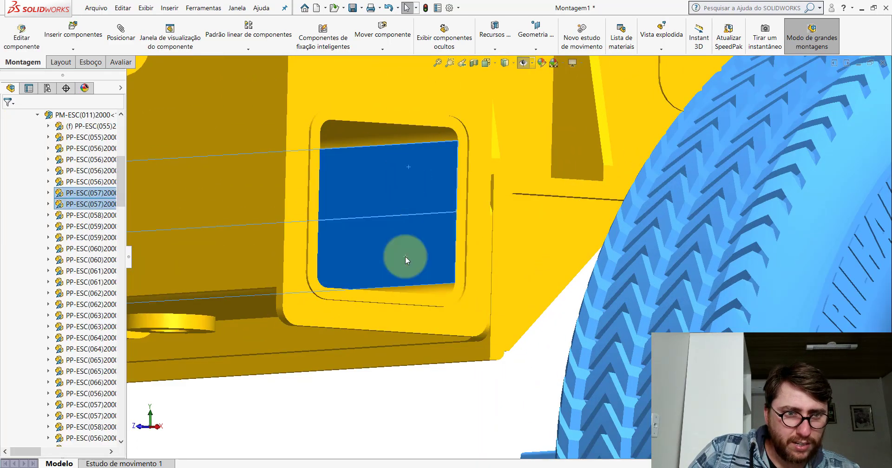
pyautogui.rightClick(385, 240)
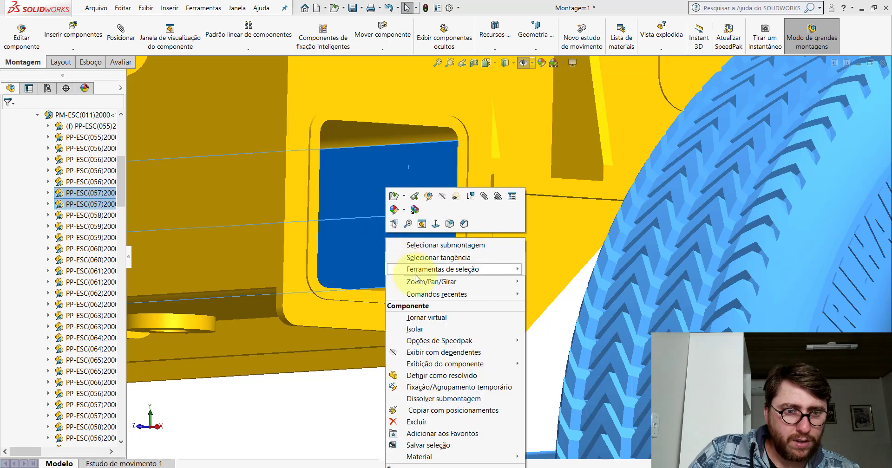
pyautogui.click(415, 329)
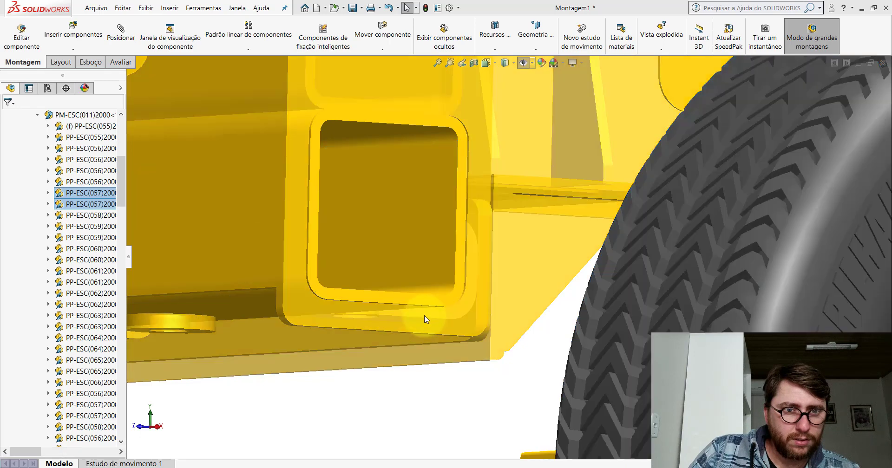
# Step: Orbit to view the tubes from above and turn on Exibir planos to show reference planes
pyautogui.scroll(3, 497, 213)
pyautogui.scroll(2, 472, 235)
pyautogui.scroll(2, 472, 231)
pyautogui.moveTo(479, 241); pyautogui.dragTo(606, 247, button='middle')
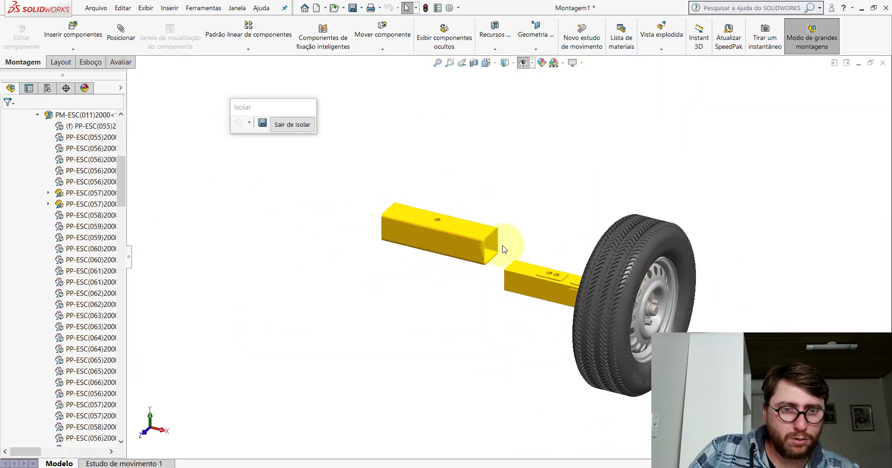
pyautogui.click(524, 62)
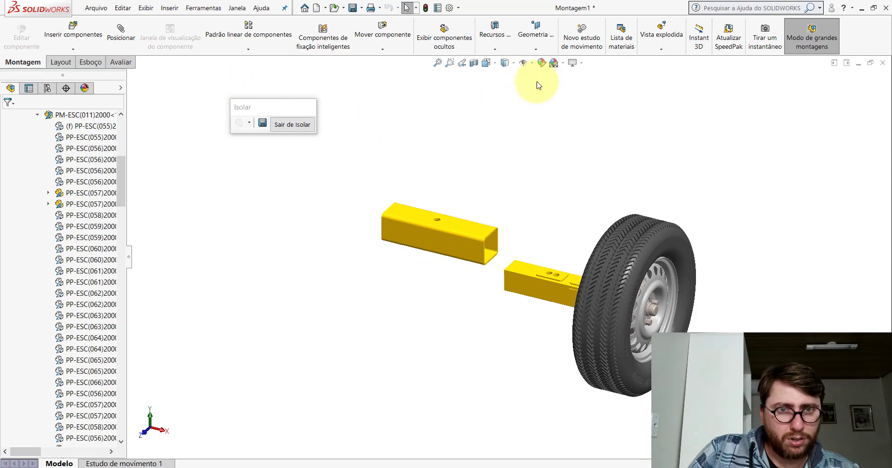
pyautogui.click(533, 64)
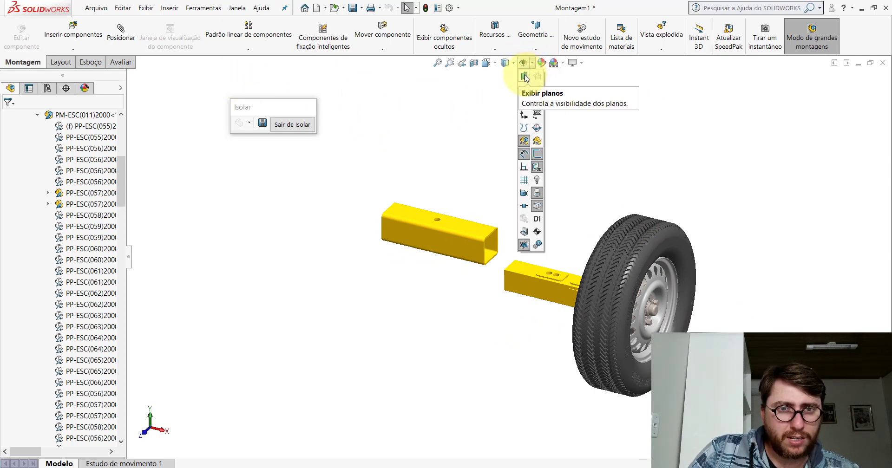
pyautogui.click(524, 76)
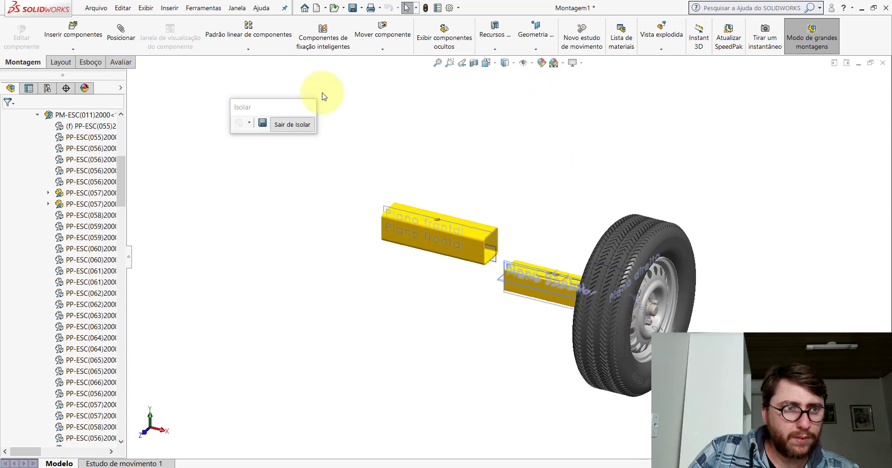
# Step: Add a coincident mate between the mount tube's front plane and a wheel assembly face
pyautogui.click(123, 48)
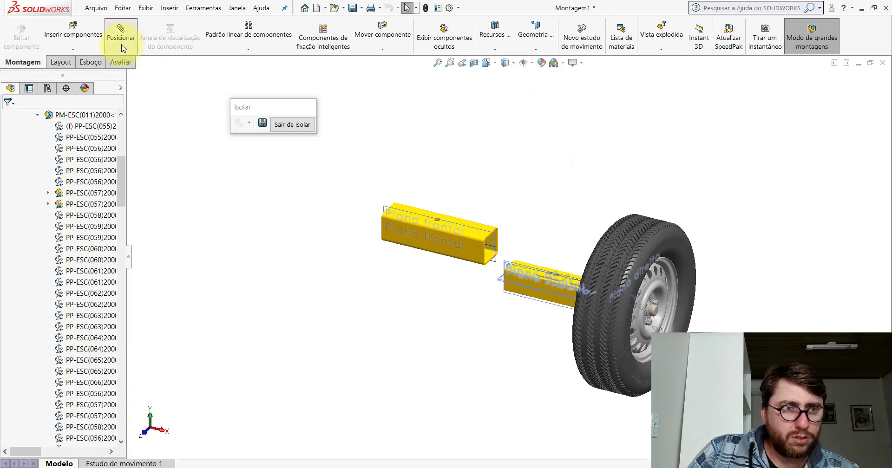
pyautogui.scroll(-3, 524, 247)
pyautogui.scroll(-4, 503, 235)
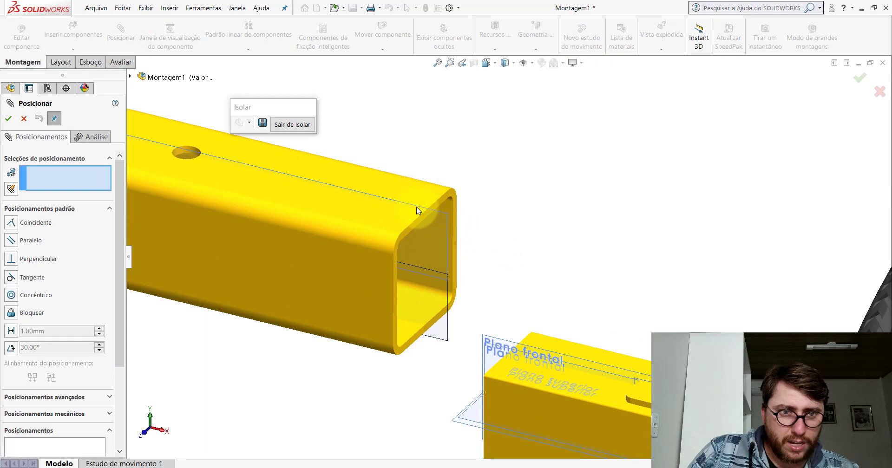
pyautogui.click(417, 211)
pyautogui.scroll(5, 514, 241)
pyautogui.moveTo(551, 305)
pyautogui.mouseDown(button='middle')
pyautogui.moveTo(587, 251)
pyautogui.moveTo(649, 269)
pyautogui.moveTo(651, 221)
pyautogui.mouseUp(button='middle')
pyautogui.scroll(-2, 527, 282)
pyautogui.scroll(-4, 453, 207)
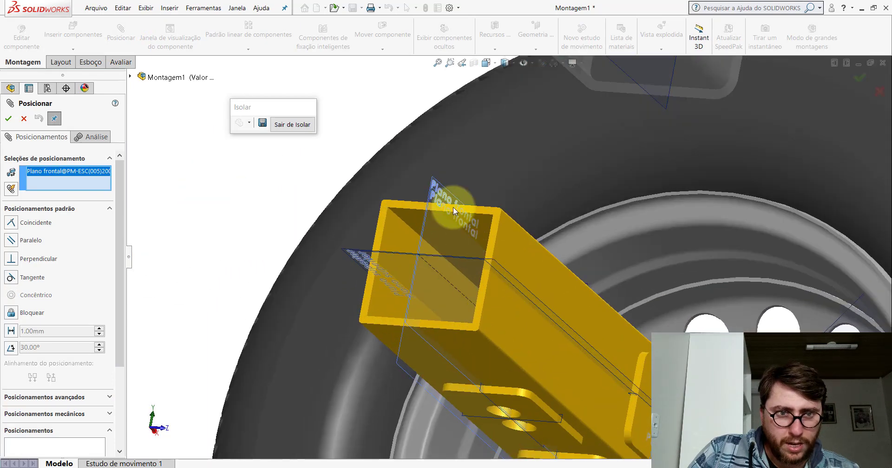
pyautogui.click(431, 179)
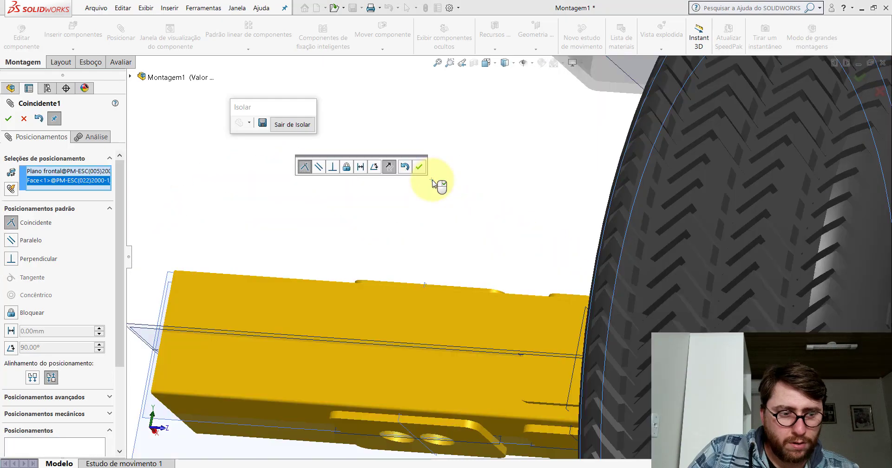
pyautogui.press('Return')
pyautogui.press('Return')
# Step: Add a second coincident mate between the mount tube and wheel assembly front planes
pyautogui.scroll(4, 536, 239)
pyautogui.moveTo(563, 235)
pyautogui.mouseDown(button='middle')
pyautogui.moveTo(544, 306)
pyautogui.moveTo(495, 379)
pyautogui.mouseUp(button='middle')
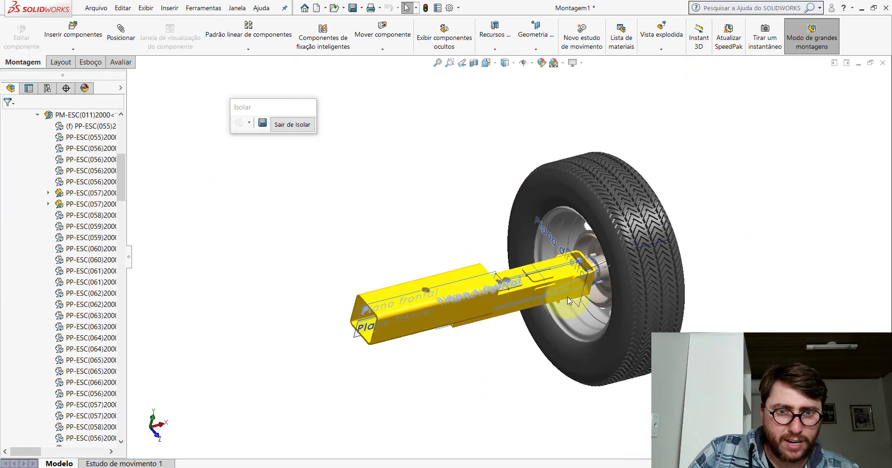
pyautogui.scroll(-2, 570, 274)
pyautogui.scroll(-2, 570, 275)
pyautogui.click(126, 38)
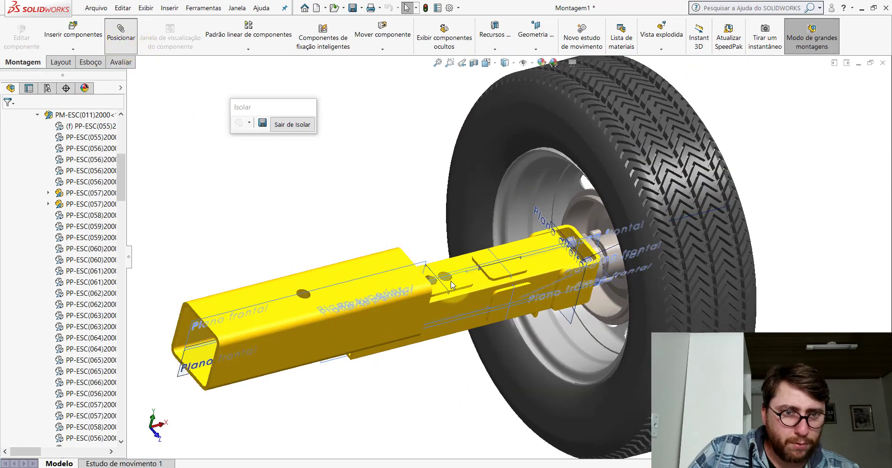
pyautogui.scroll(-3, 382, 265)
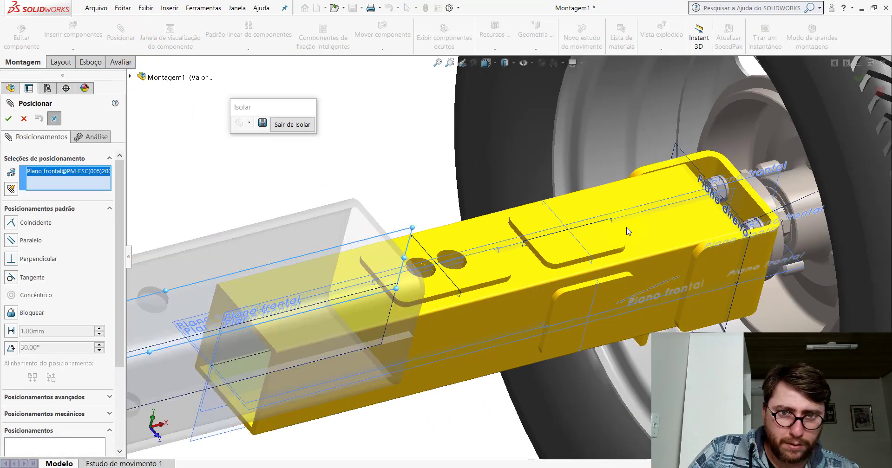
pyautogui.click(640, 209)
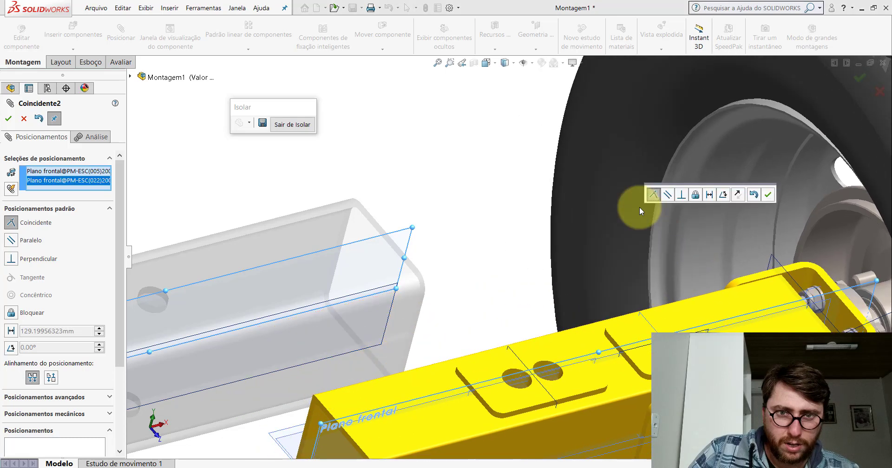
pyautogui.scroll(5, 697, 214)
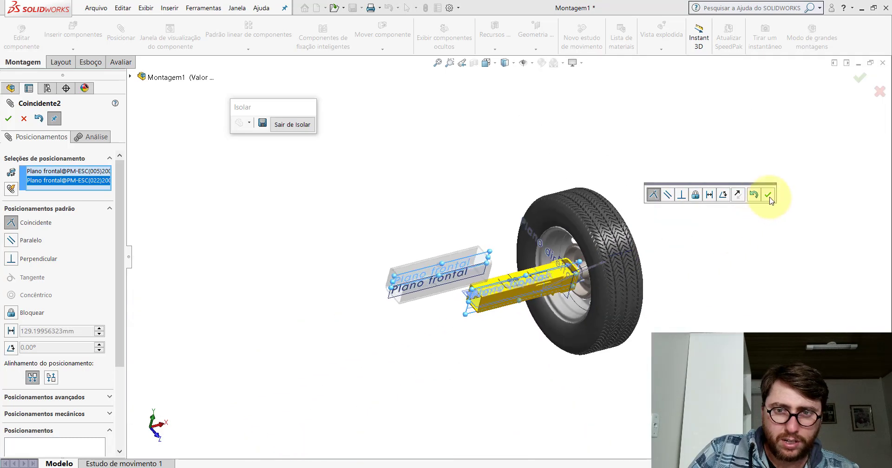
pyautogui.click(767, 195)
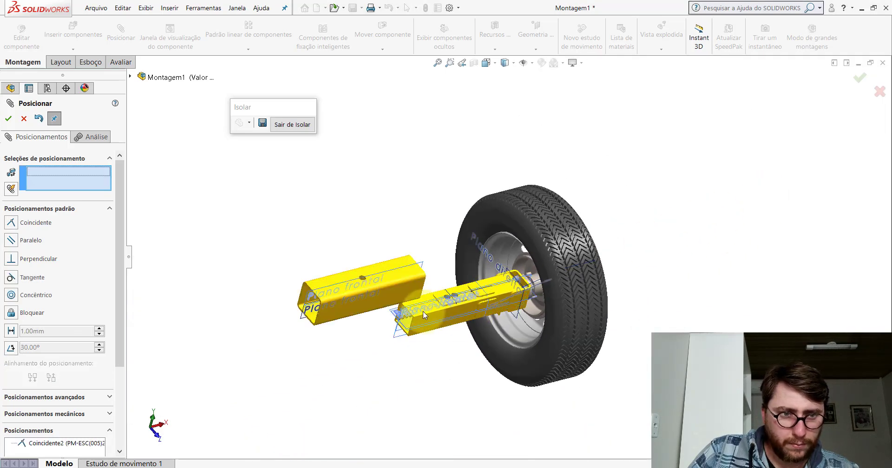
# Step: Choose an advanced Symmetric mate with the drawbar's Plano superior as the symmetry plane
pyautogui.click(74, 210)
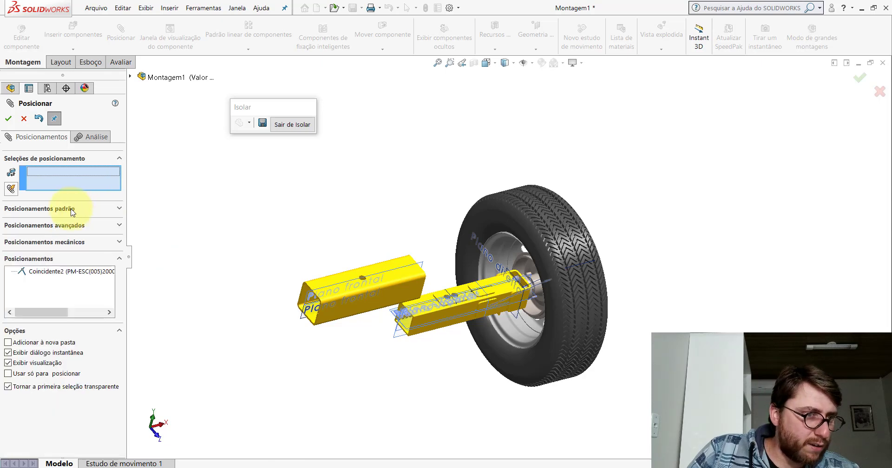
pyautogui.click(54, 225)
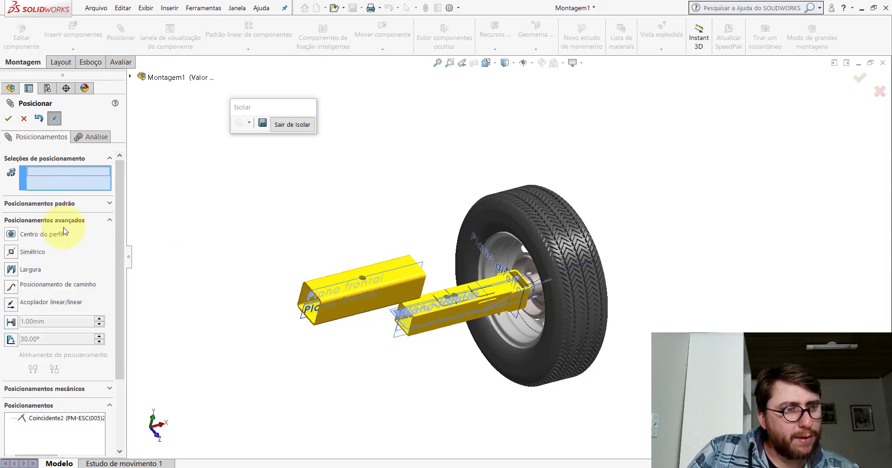
pyautogui.click(16, 252)
pyautogui.scroll(-2, 428, 316)
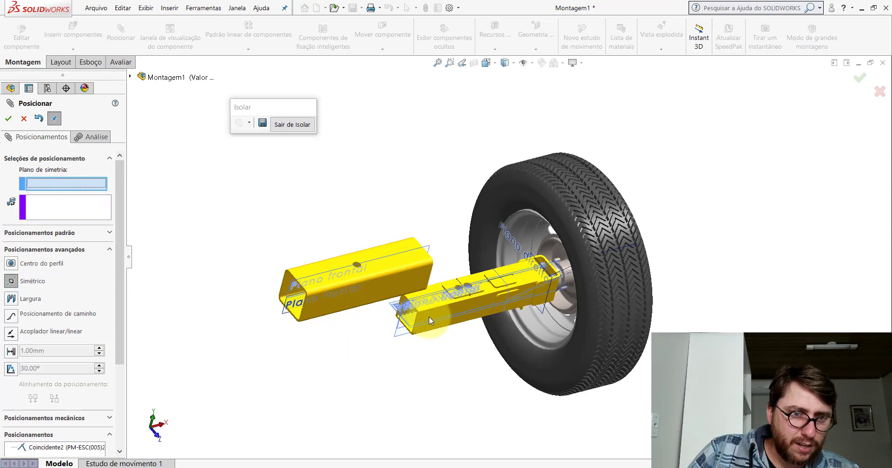
pyautogui.scroll(-5, 428, 316)
pyautogui.scroll(-3, 396, 284)
pyautogui.click(382, 282)
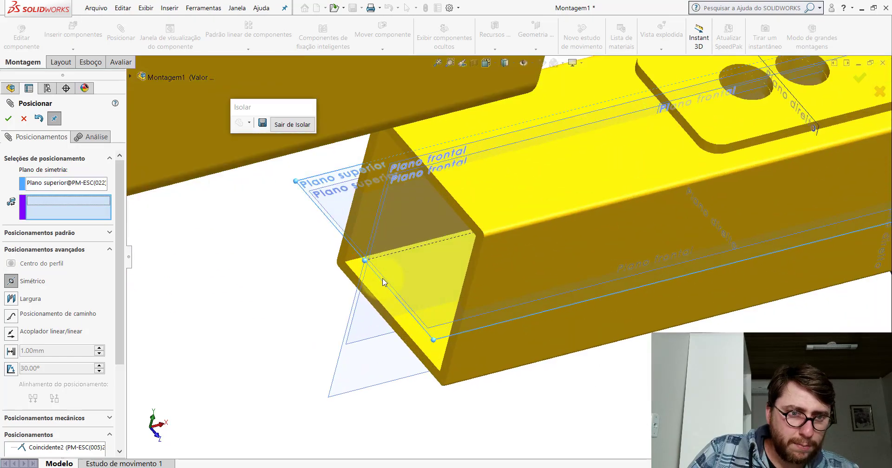
pyautogui.scroll(3, 492, 227)
pyautogui.scroll(2, 556, 240)
pyautogui.scroll(2, 538, 226)
pyautogui.moveTo(538, 227); pyautogui.dragTo(508, 70, button='middle')
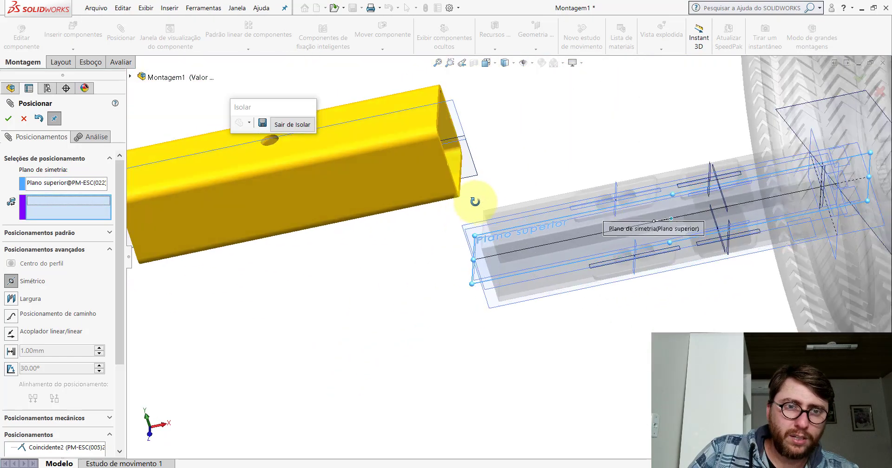
# Step: Hide the planes, pick both inner tube faces, and confirm the Simétrico1 mate
pyautogui.click(523, 66)
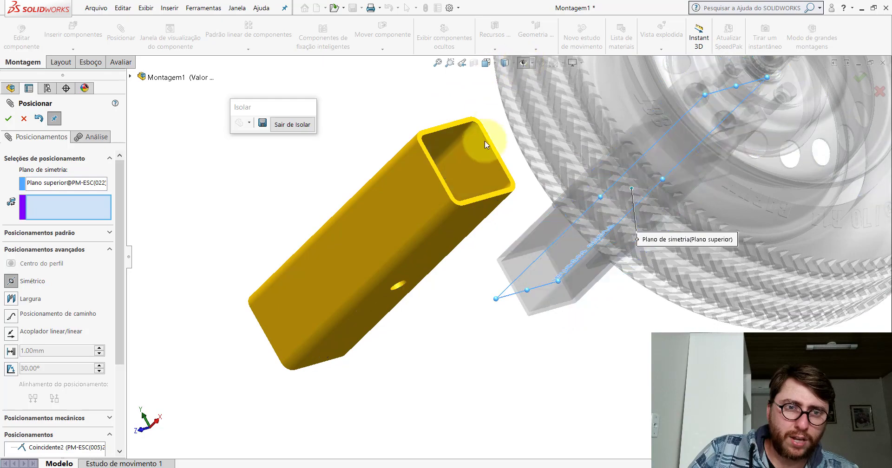
pyautogui.scroll(-3, 470, 157)
pyautogui.scroll(-2, 470, 157)
pyautogui.click(419, 146)
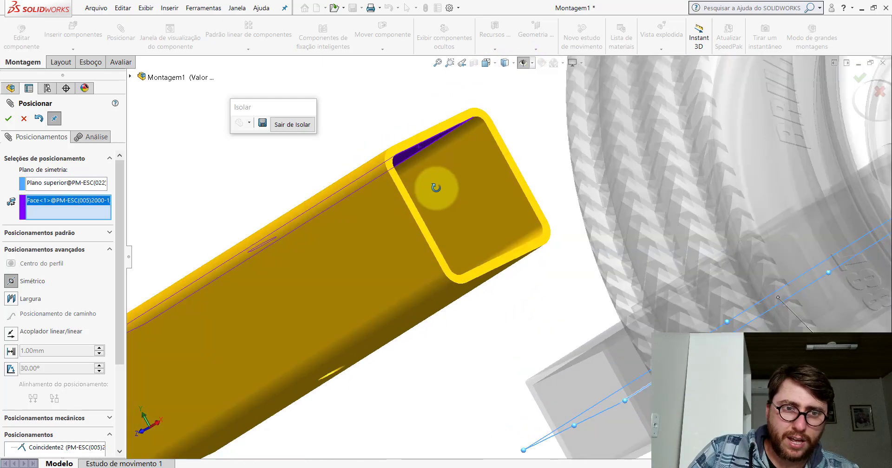
pyautogui.moveTo(434, 189); pyautogui.dragTo(469, 239, button='middle')
pyautogui.click(474, 234)
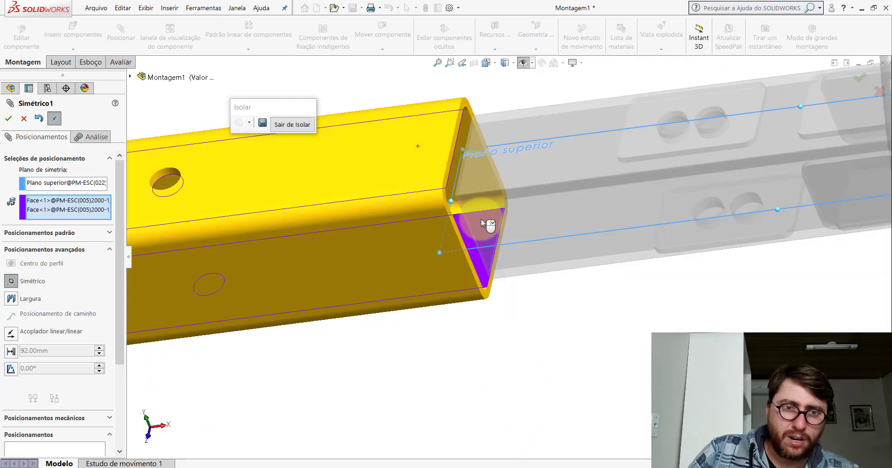
pyautogui.click(9, 120)
# Step: Start a mate from a drawbar face, then cancel the unfinished mate
pyautogui.scroll(5, 463, 187)
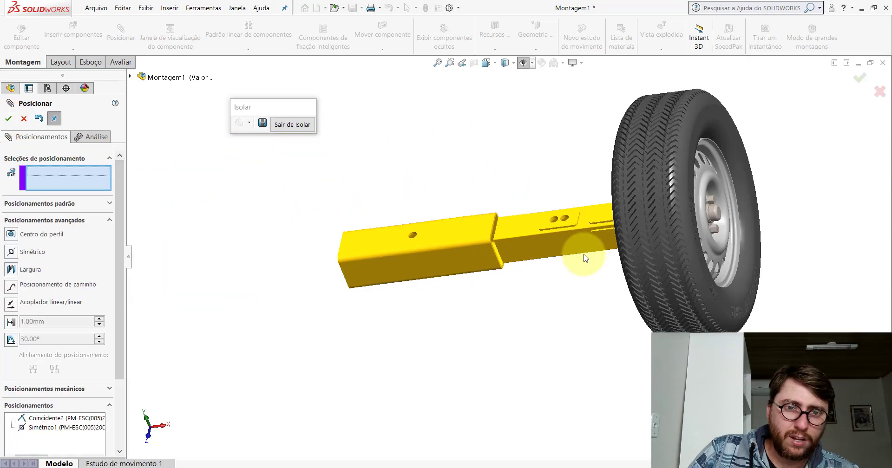
pyautogui.moveTo(586, 255); pyautogui.dragTo(631, 104, button='middle')
pyautogui.scroll(-5, 613, 269)
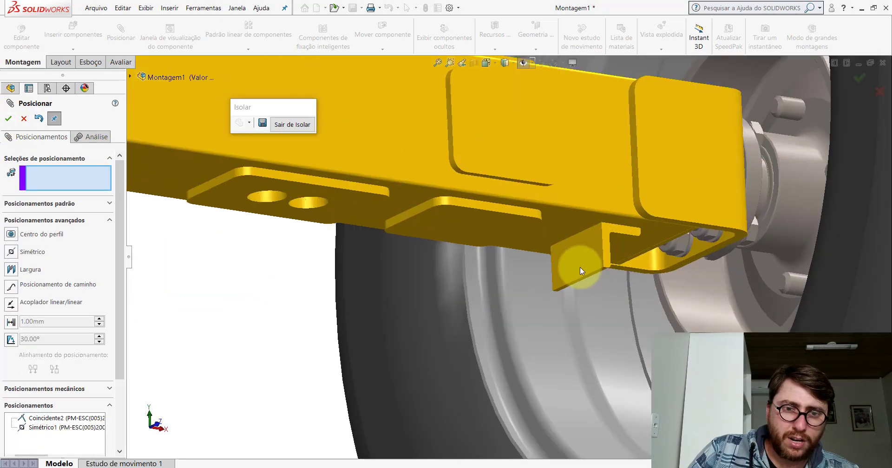
pyautogui.click(573, 262)
pyautogui.scroll(5, 561, 263)
pyautogui.scroll(-3, 538, 263)
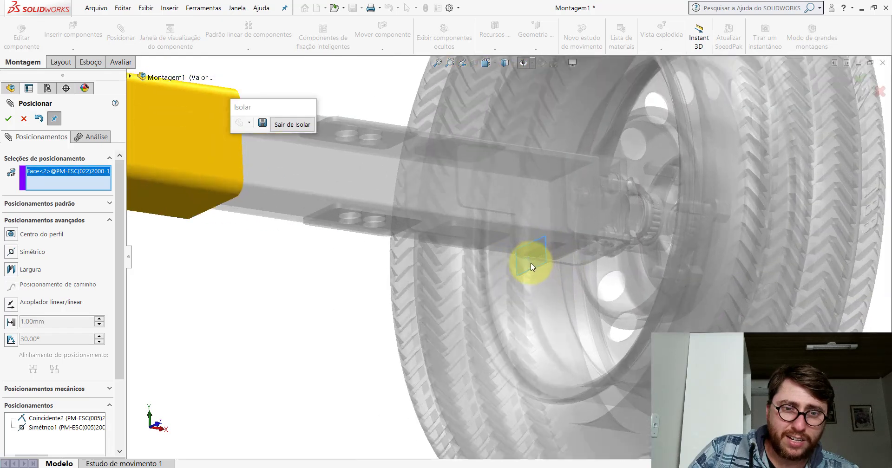
pyautogui.scroll(-3, 529, 258)
pyautogui.press('Escape')
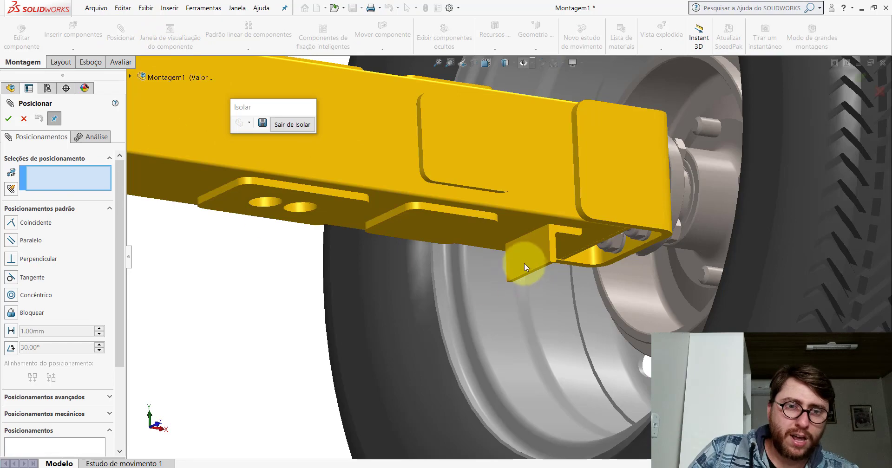
# Step: Mate the drawbar face coincident with the mount face and close the Mate tool
pyautogui.click(525, 256)
pyautogui.moveTo(524, 254)
pyautogui.mouseDown(button='middle')
pyautogui.moveTo(400, 225)
pyautogui.moveTo(358, 173)
pyautogui.mouseUp(button='middle')
pyautogui.moveTo(305, 216); pyautogui.dragTo(264, 244, button='middle')
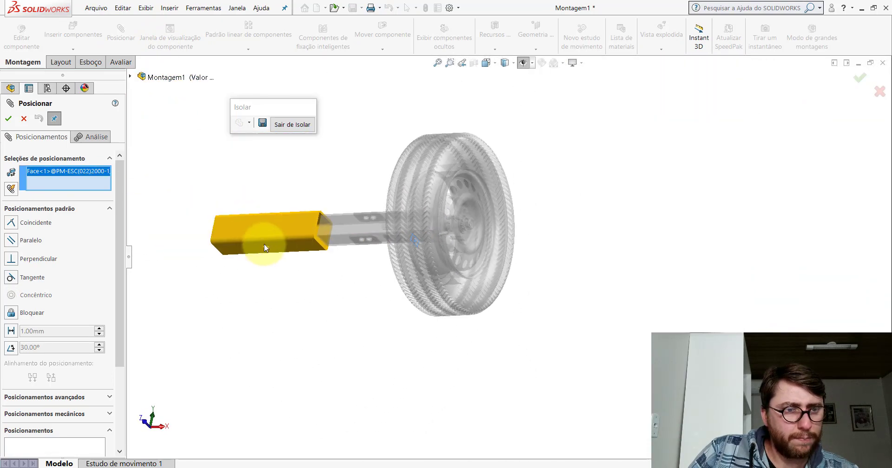
pyautogui.scroll(-3, 481, 232)
pyautogui.scroll(-4, 517, 258)
pyautogui.click(509, 253)
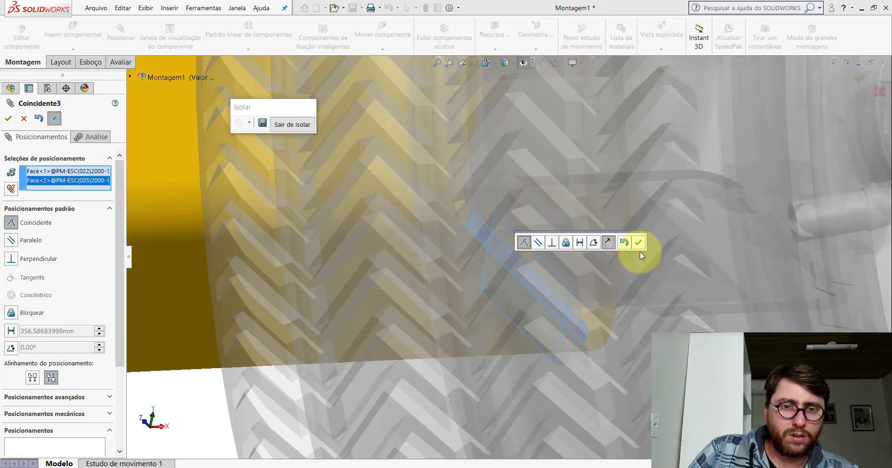
pyautogui.click(638, 242)
pyautogui.click(24, 119)
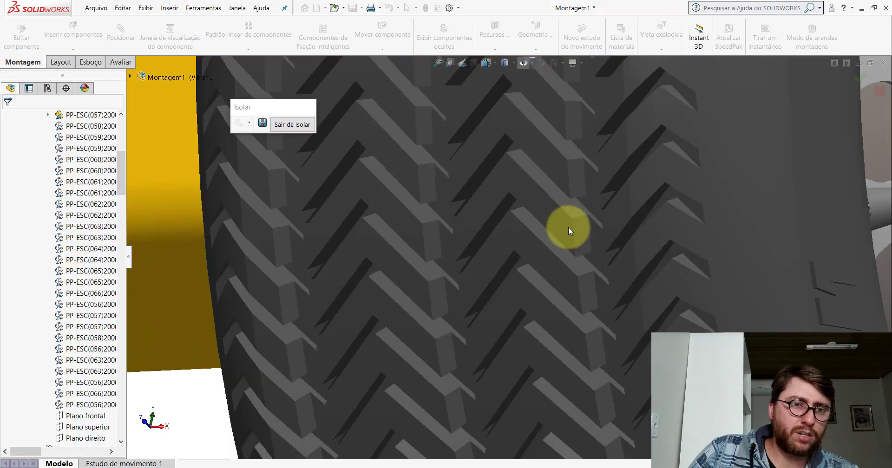
# Step: Orbit to a side view of drawbar and wheel, then switch to the Top view
pyautogui.scroll(5, 569, 229)
pyautogui.scroll(3, 517, 258)
pyautogui.moveTo(369, 239)
pyautogui.mouseDown(button='middle')
pyautogui.moveTo(423, 297)
pyautogui.moveTo(442, 454)
pyautogui.moveTo(455, 366)
pyautogui.mouseUp(button='middle')
pyautogui.scroll(3, 446, 230)
pyautogui.press('space')
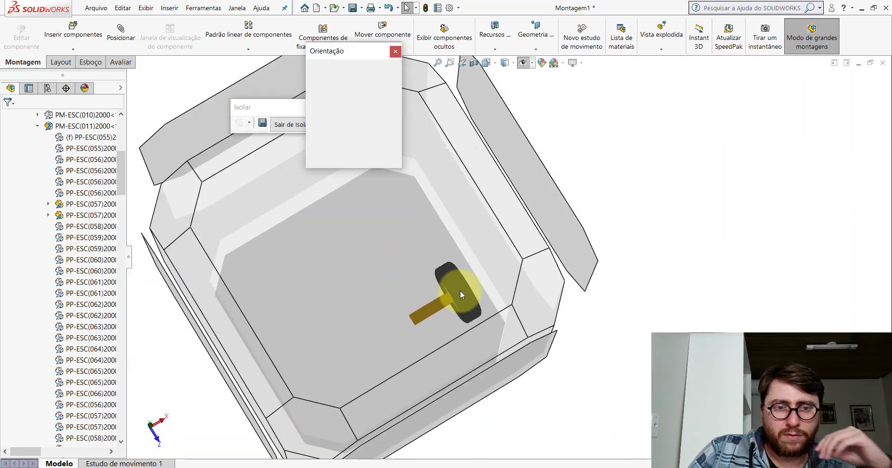
pyautogui.click(424, 275)
pyautogui.scroll(-2, 632, 359)
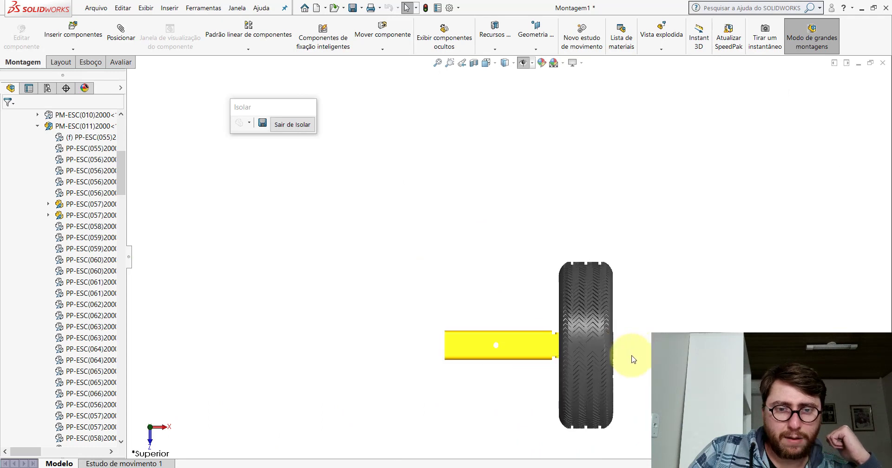
pyautogui.scroll(-3, 392, 339)
pyautogui.scroll(-3, 398, 289)
pyautogui.scroll(2, 421, 277)
pyautogui.scroll(1, 421, 278)
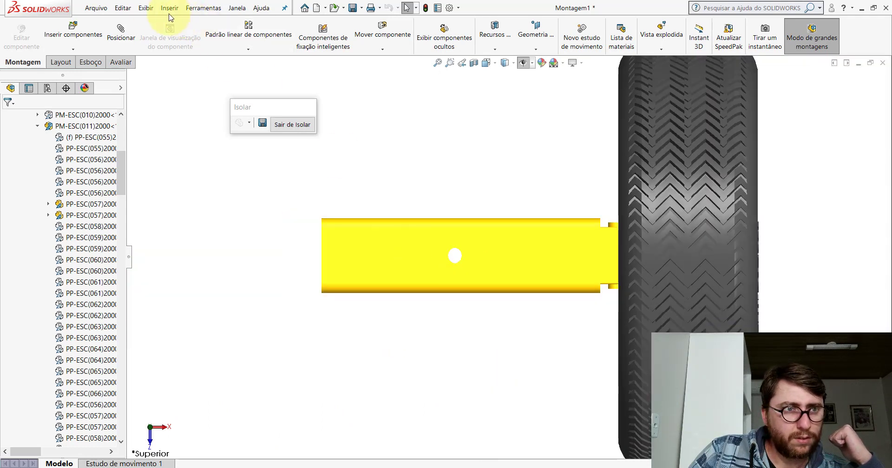
# Step: Browse the display options without changing anything and orbit to an angled drawbar view
pyautogui.click(150, 10)
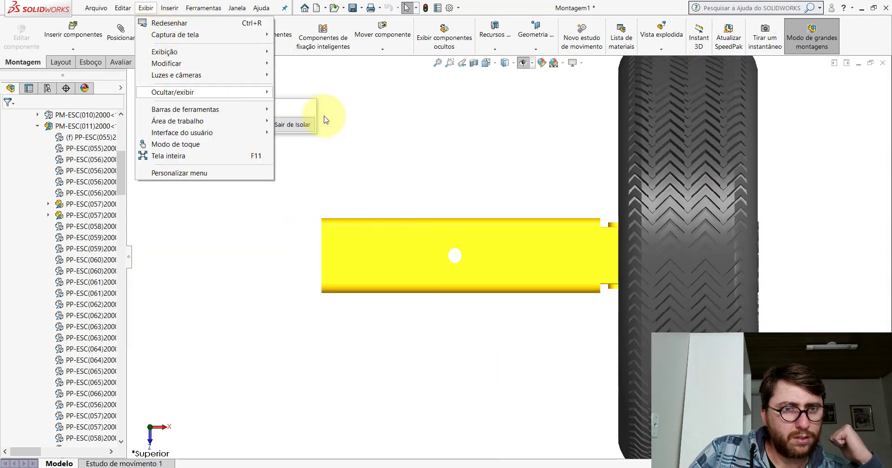
pyautogui.click(502, 247)
pyautogui.moveTo(502, 247)
pyautogui.mouseDown(button='middle')
pyautogui.moveTo(507, 193)
pyautogui.moveTo(464, 253)
pyautogui.moveTo(459, 213)
pyautogui.mouseUp(button='middle')
pyautogui.scroll(-5, 459, 251)
pyautogui.scroll(-3, 462, 253)
pyautogui.scroll(5, 478, 235)
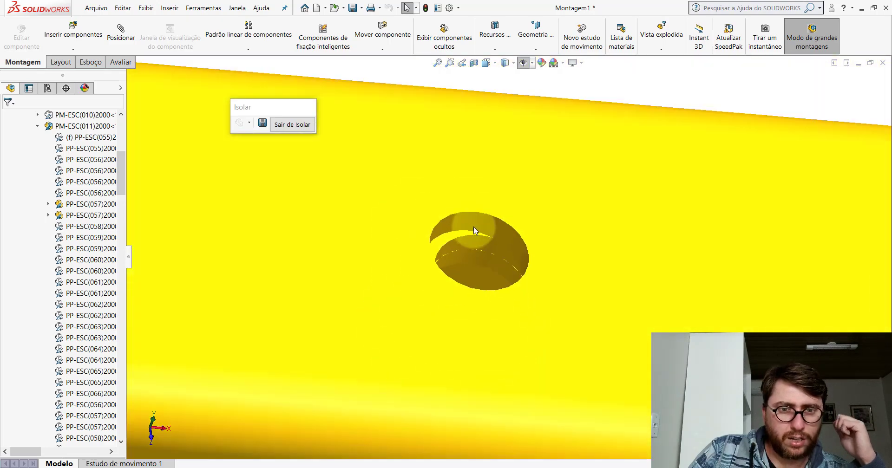
pyautogui.scroll(2, 496, 247)
pyautogui.scroll(3, 496, 247)
pyautogui.moveTo(496, 247)
pyautogui.mouseDown(button='middle')
pyautogui.moveTo(575, 193)
pyautogui.moveTo(501, 278)
pyautogui.mouseUp(button='middle')
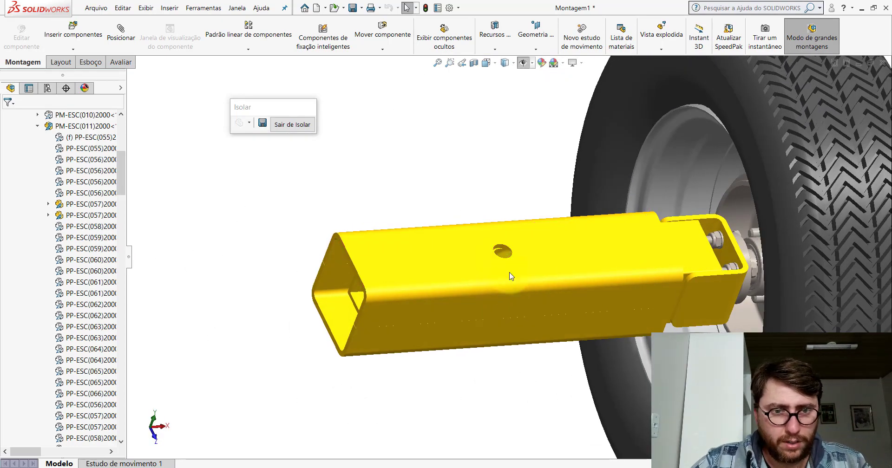
# Step: Open the Measure tool and set the display style to Shaded with Edges
pyautogui.click(118, 62)
pyautogui.click(185, 37)
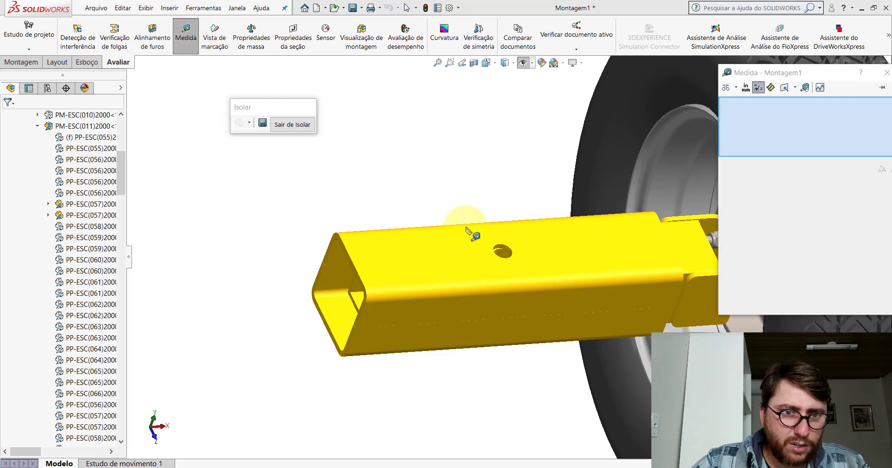
pyautogui.scroll(-3, 472, 234)
pyautogui.scroll(-3, 492, 240)
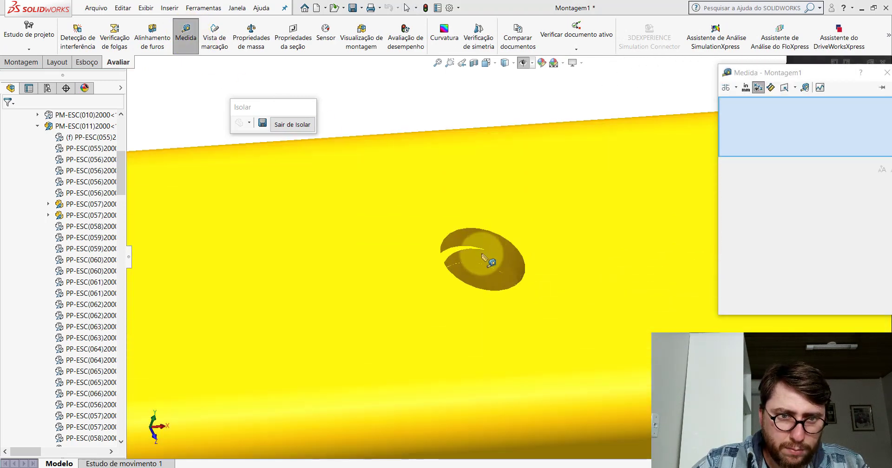
pyautogui.scroll(-3, 489, 262)
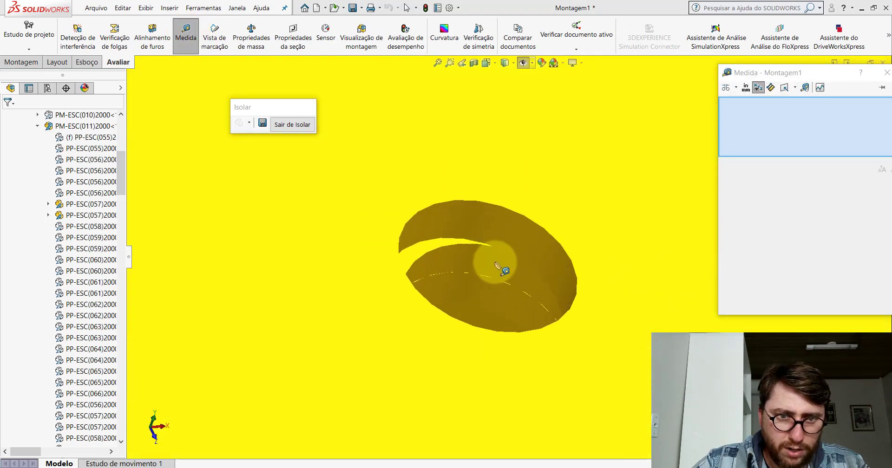
pyautogui.click(505, 65)
pyautogui.click(505, 76)
# Step: Measure both hole edges: 22 mm diameter each, centres 3.09 mm apart Center to Center
pyautogui.click(533, 271)
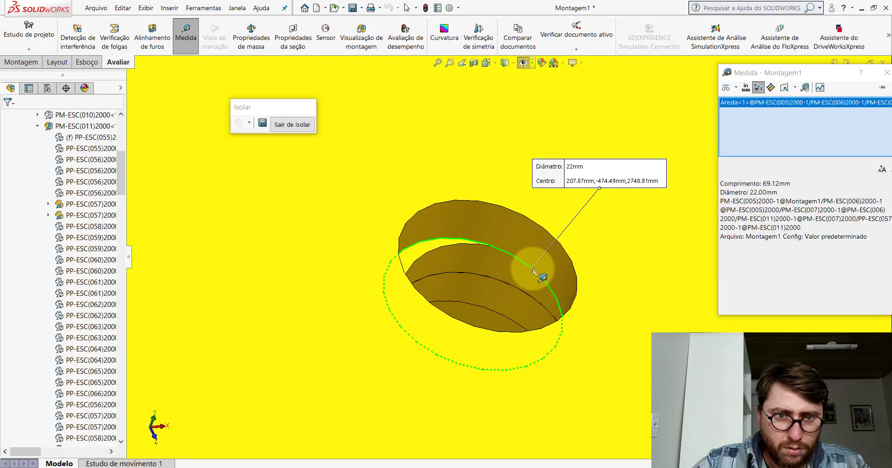
pyautogui.click(445, 248)
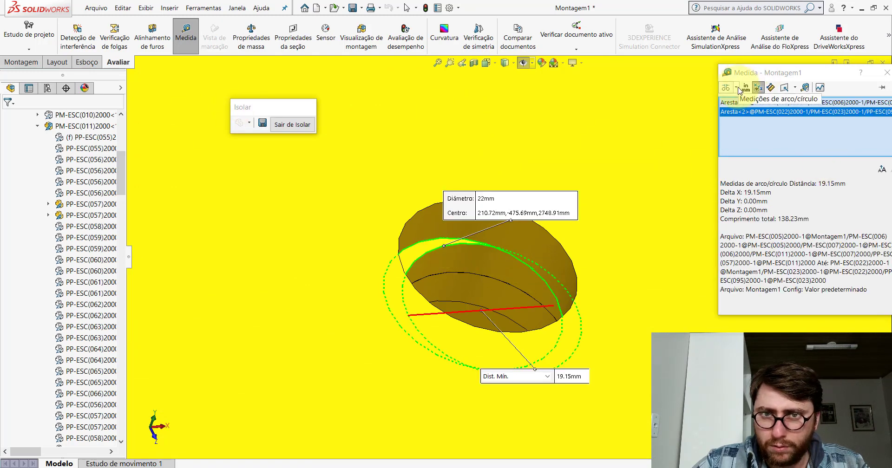
pyautogui.click(737, 87)
pyautogui.click(734, 101)
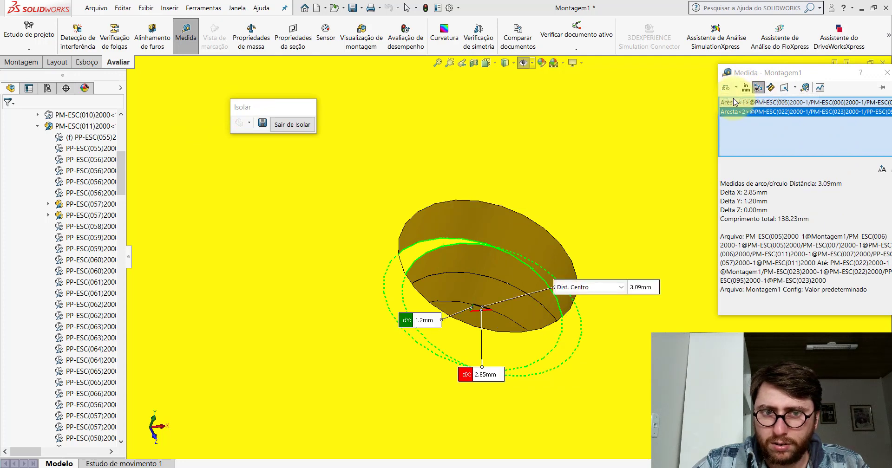
pyautogui.scroll(5, 511, 293)
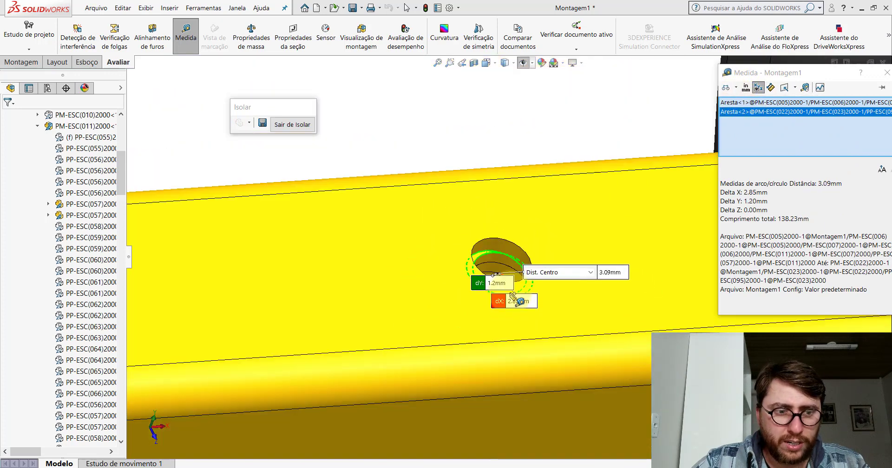
pyautogui.press('Escape')
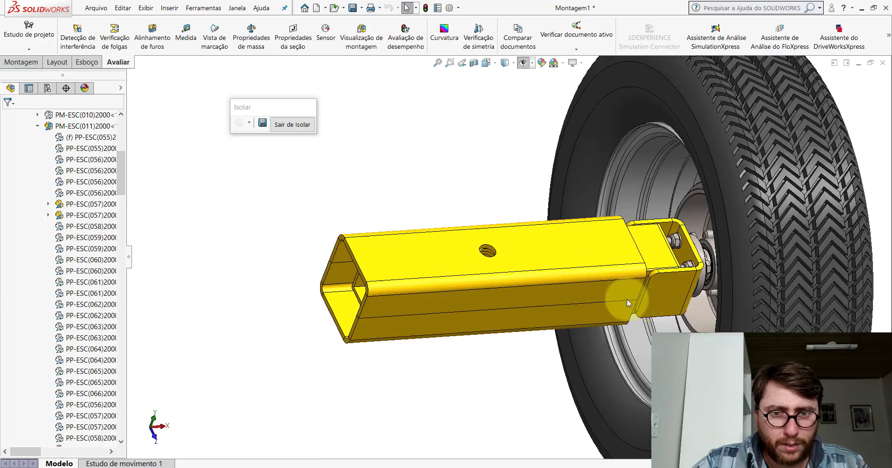
pyautogui.scroll(-3, 652, 256)
# Step: Open tube part PP-ESC(092)2000, change the 150.00 hole dimension to 147.15 mm, and close it
pyautogui.click(613, 178)
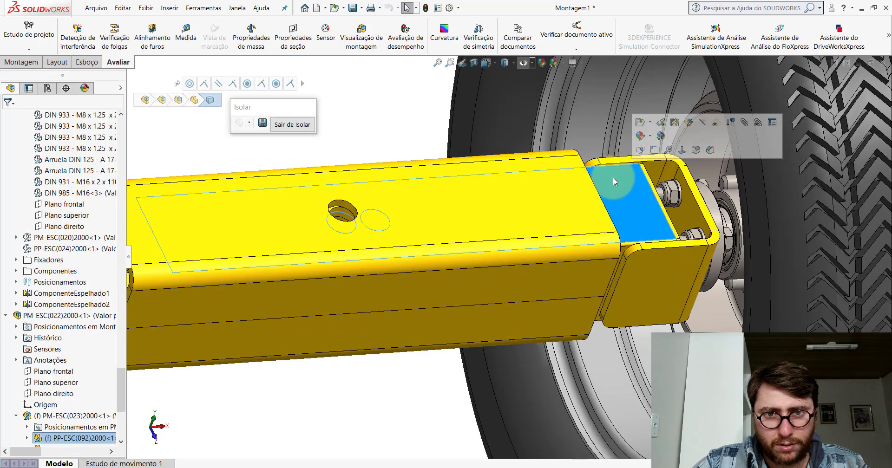
pyautogui.click(659, 122)
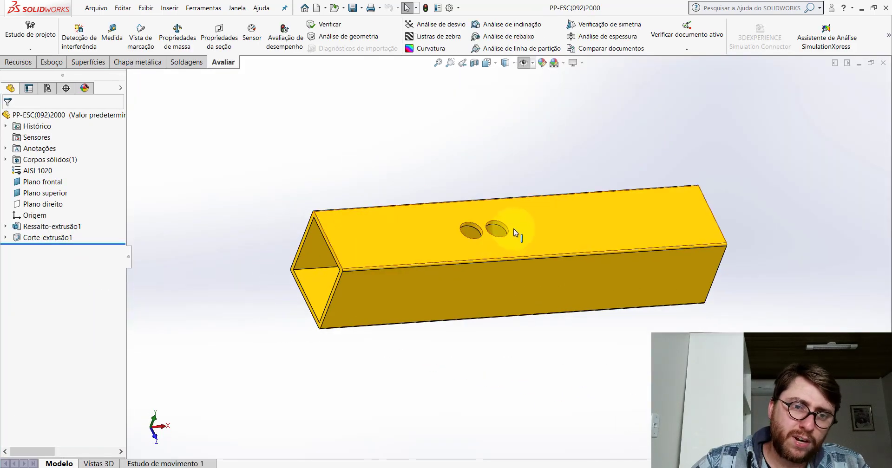
pyautogui.scroll(-5, 492, 230)
pyautogui.click(459, 227)
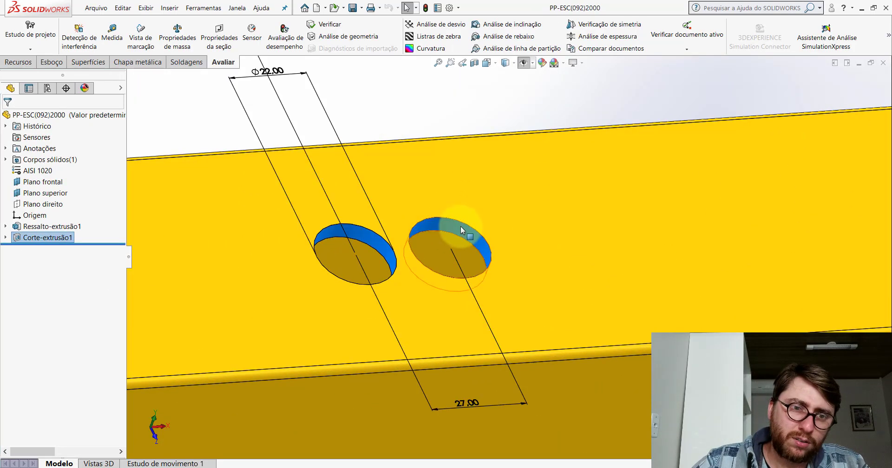
pyautogui.scroll(5, 494, 243)
pyautogui.scroll(-2, 515, 238)
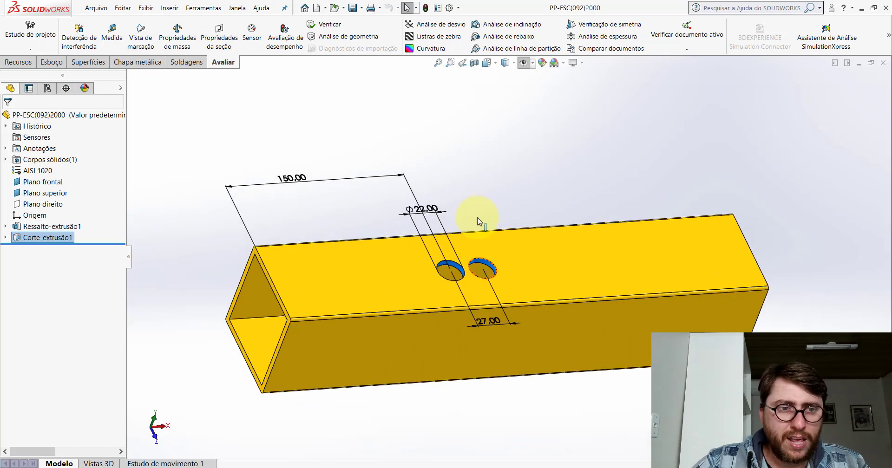
pyautogui.doubleClick(286, 181)
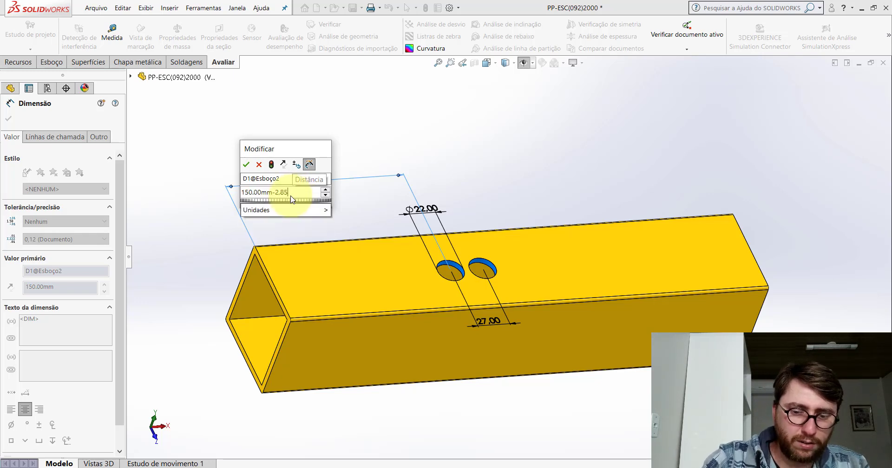
pyautogui.press('Escape')
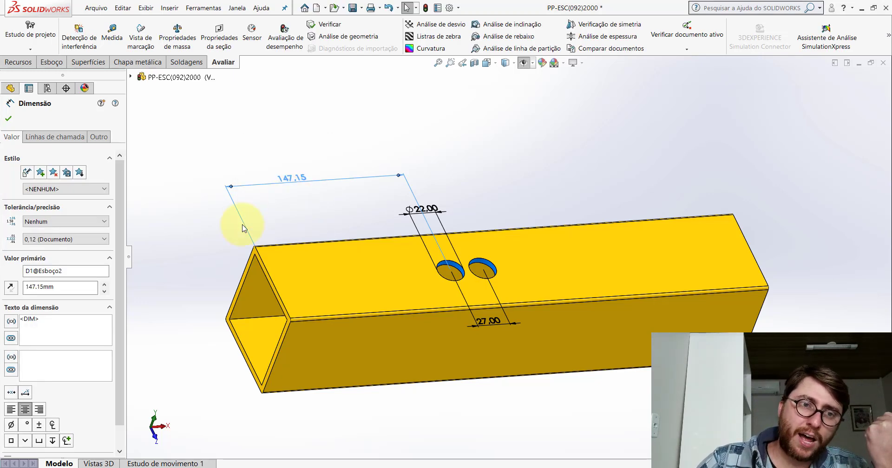
pyautogui.press('Escape')
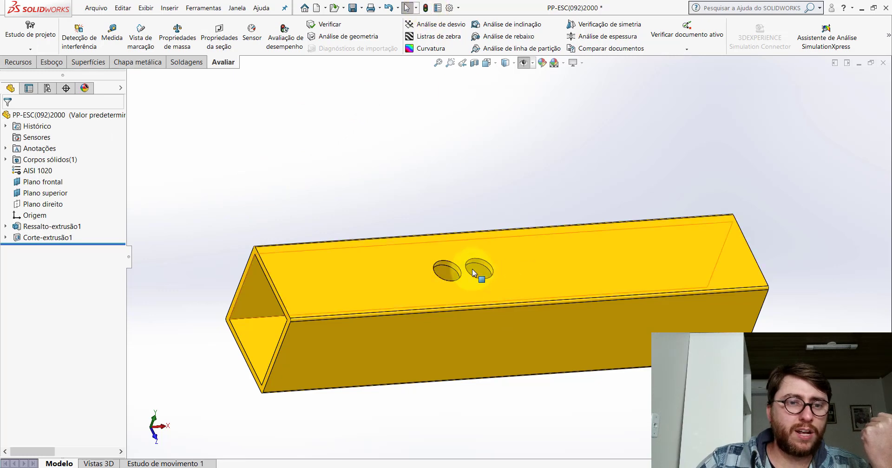
pyautogui.click(884, 63)
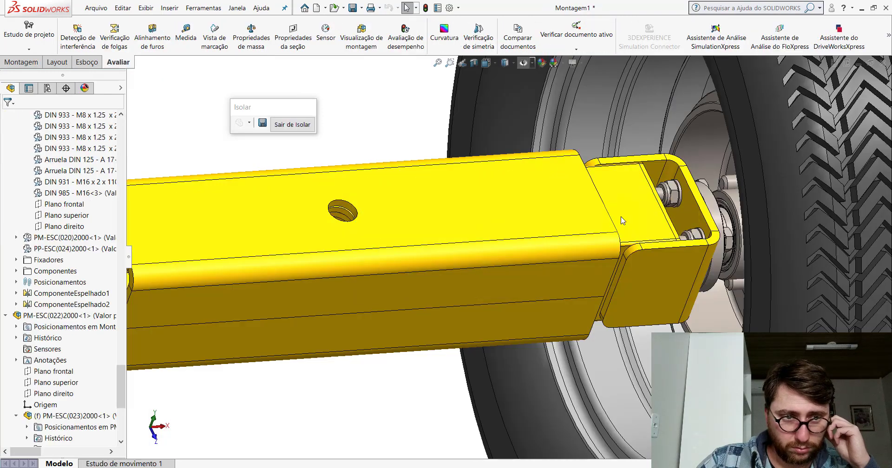
# Step: Zoom to fit and orbit around the PP-ESC(092)2000 tube to confirm its hole lines up
pyautogui.press('f')
pyautogui.scroll(-5, 442, 249)
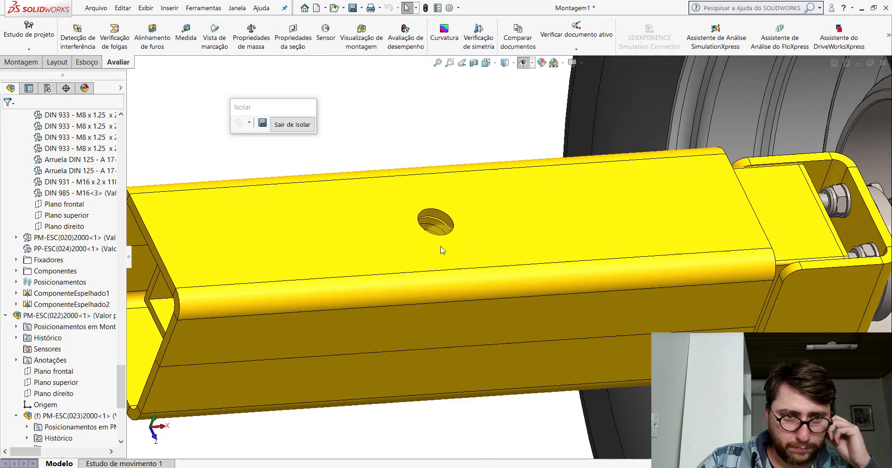
pyautogui.scroll(2, 441, 234)
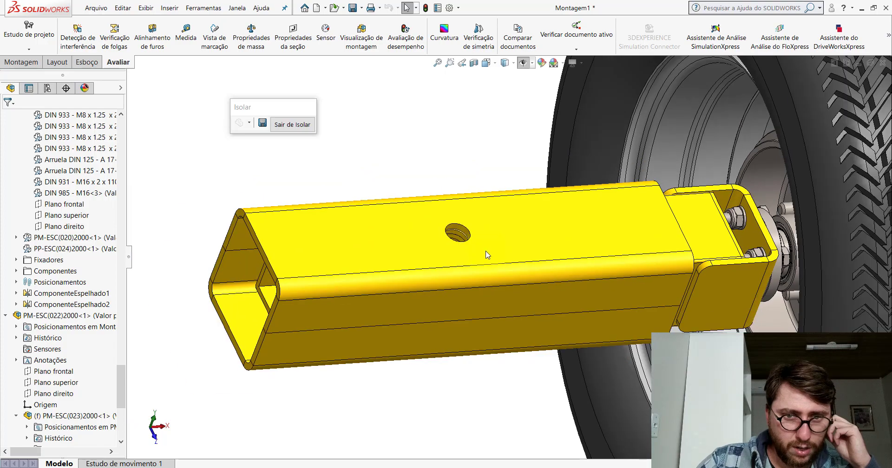
pyautogui.click(698, 226)
pyautogui.moveTo(697, 223); pyautogui.dragTo(489, 261, button='middle')
pyautogui.scroll(2, 489, 261)
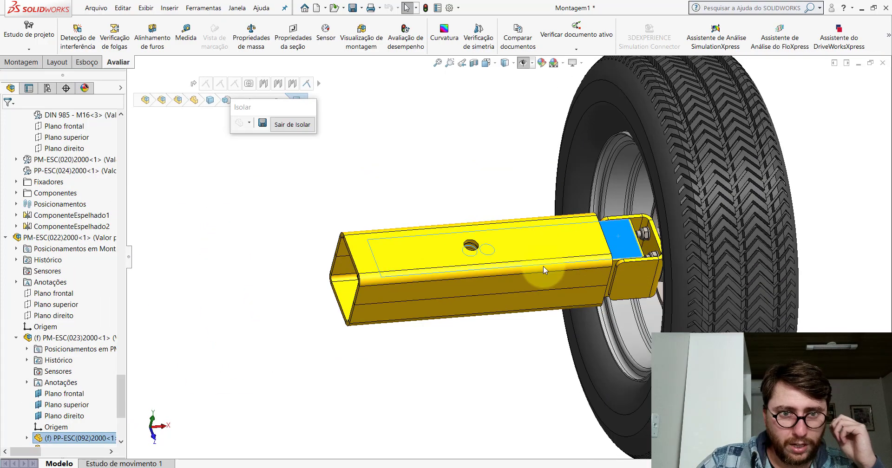
pyautogui.scroll(-2, 488, 262)
pyautogui.scroll(-1, 462, 249)
pyautogui.click(432, 160)
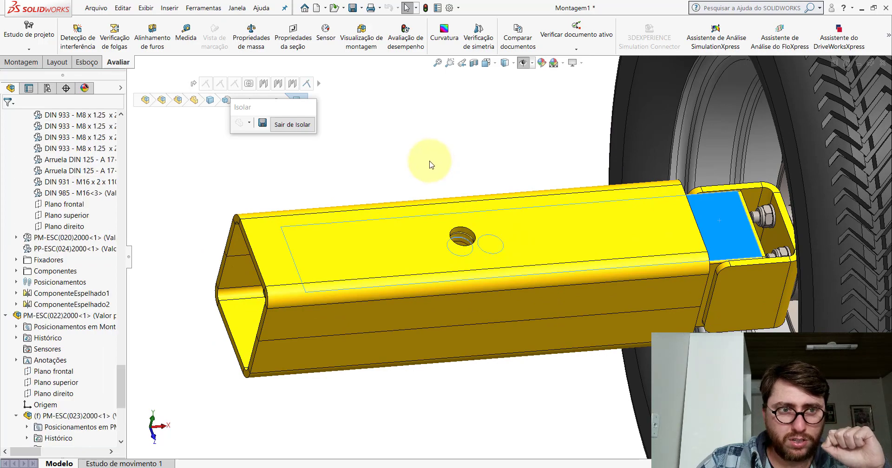
# Step: In PM-ESC(002)2000_, select the hitch tube and the beam beneath it, and isolate them
pyautogui.hotkey('ctrl', 'Tab')
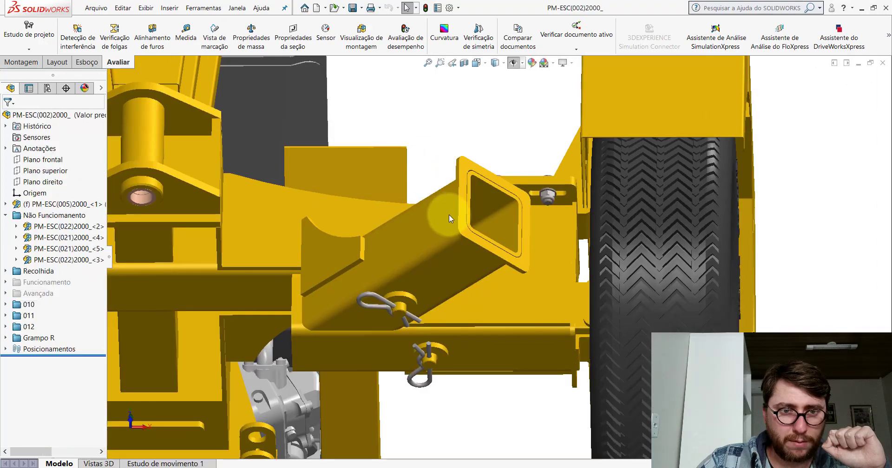
pyautogui.moveTo(571, 302)
pyautogui.mouseDown(button='middle')
pyautogui.moveTo(551, 308)
pyautogui.moveTo(589, 253)
pyautogui.mouseUp(button='middle')
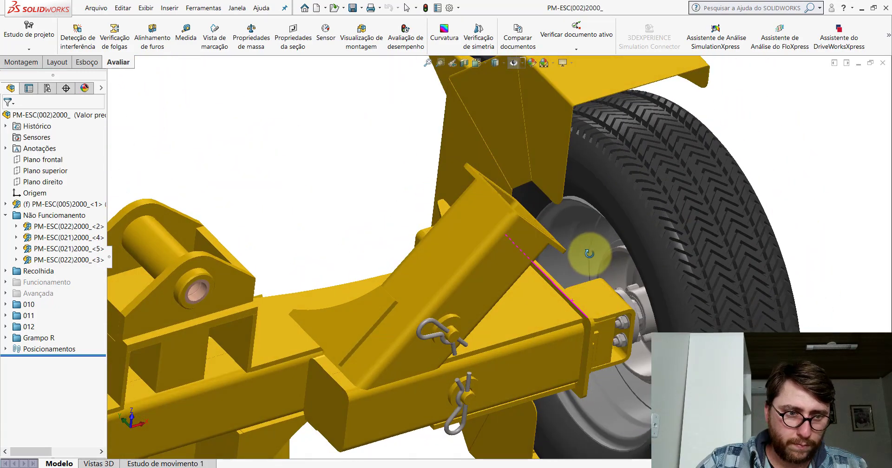
pyautogui.click(298, 378)
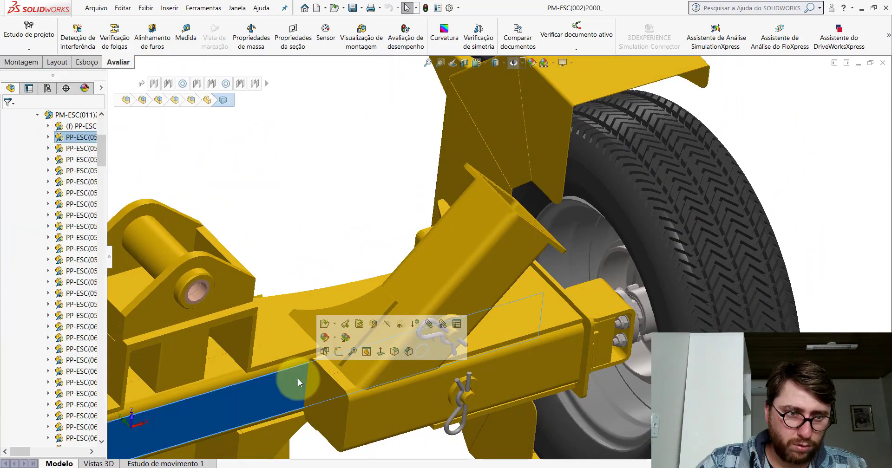
pyautogui.keyDown('ctrl'); pyautogui.click(217, 352); pyautogui.keyUp('ctrl')
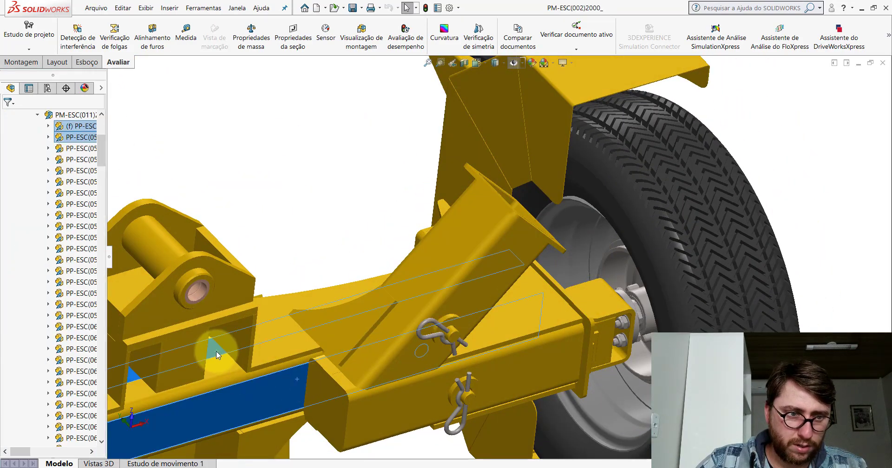
pyautogui.rightClick(607, 329)
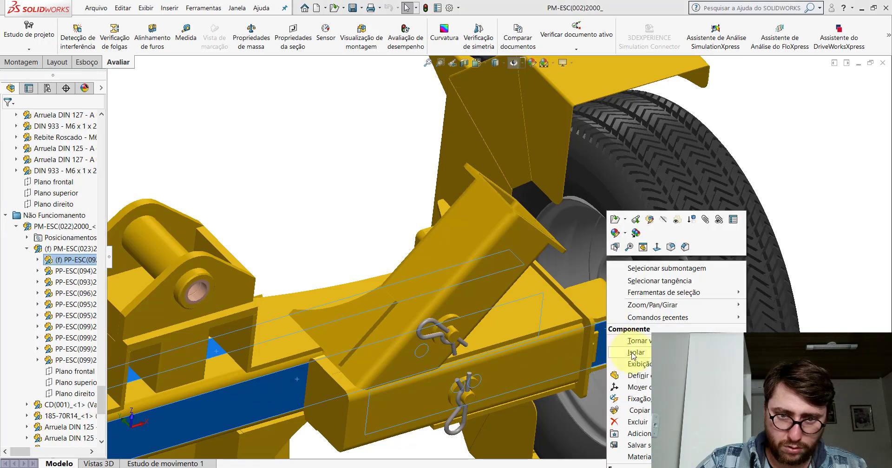
pyautogui.click(498, 325)
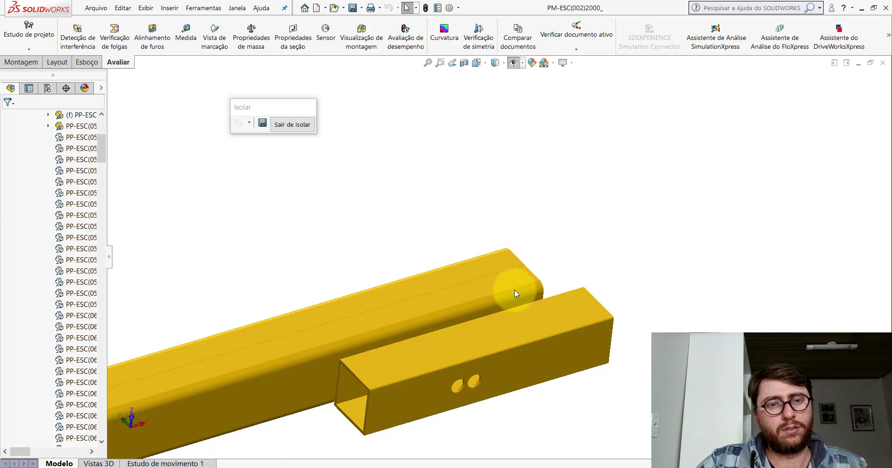
# Step: Orbit and zoom around the two isolated beams, picking the lower beam's top face
pyautogui.moveTo(514, 289); pyautogui.dragTo(525, 462, button='middle')
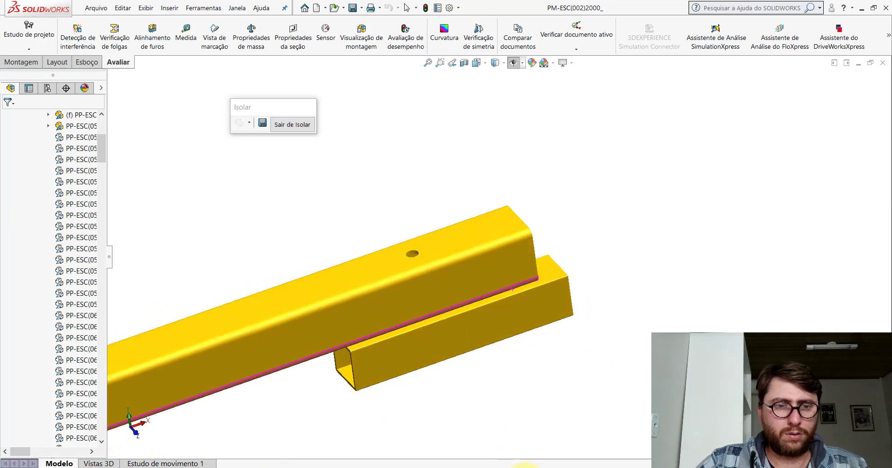
pyautogui.scroll(-3, 461, 297)
pyautogui.click(507, 322)
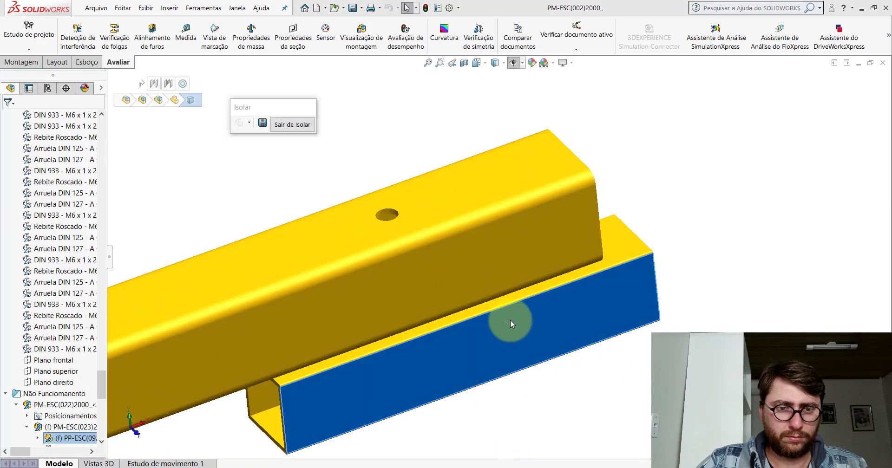
pyautogui.click(614, 241)
pyautogui.moveTo(614, 240); pyautogui.dragTo(618, 371, button='middle')
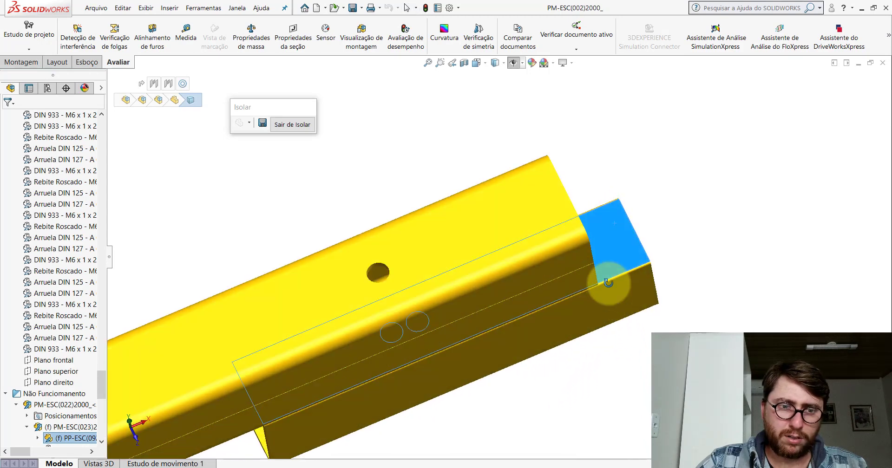
pyautogui.moveTo(619, 371); pyautogui.dragTo(611, 233, button='middle')
pyautogui.scroll(3, 561, 251)
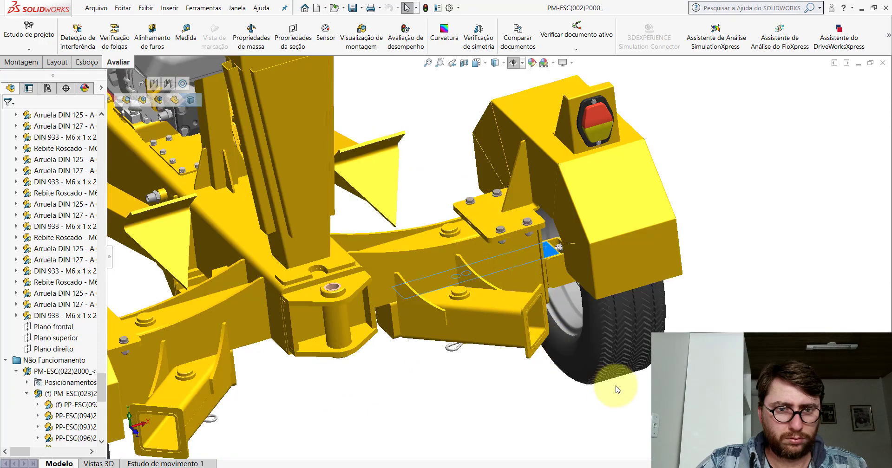
# Step: Swing the trailer to show hitch and wheel, then return to Montagem1 and zoom out
pyautogui.moveTo(489, 281)
pyautogui.mouseDown(button='middle')
pyautogui.moveTo(436, 183)
pyautogui.moveTo(455, 293)
pyautogui.mouseUp(button='middle')
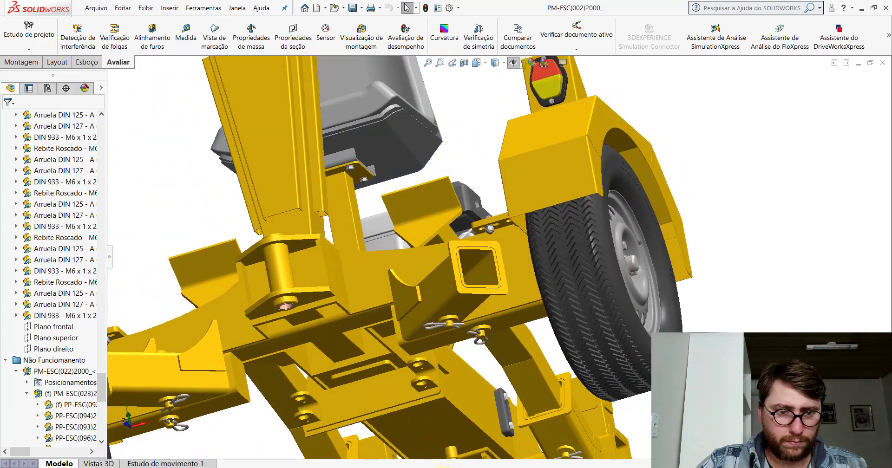
pyautogui.hotkey('ctrl', 'Tab')
pyautogui.scroll(5, 516, 288)
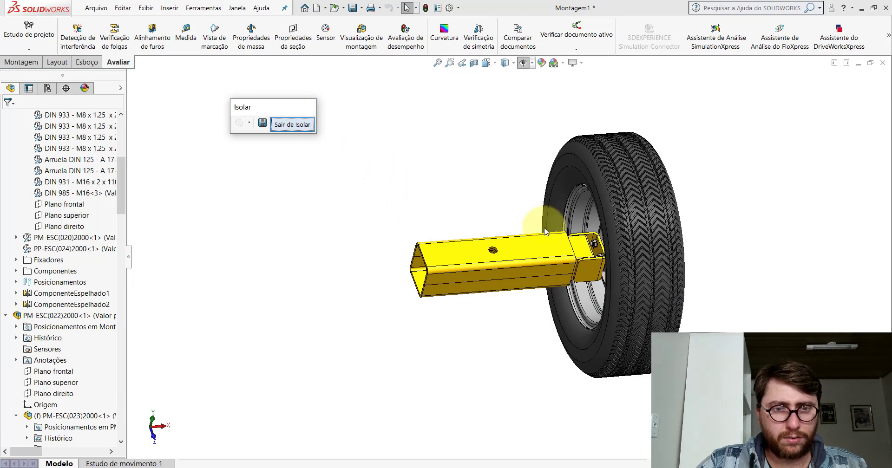
# Step: Bring back the full assembly in Shaded display without edges and orbit onto the axle beam
pyautogui.press('Escape')
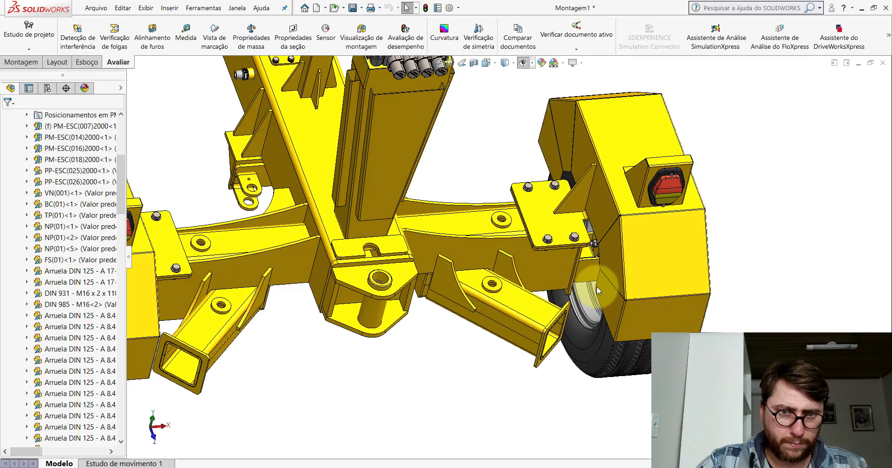
pyautogui.click(506, 88)
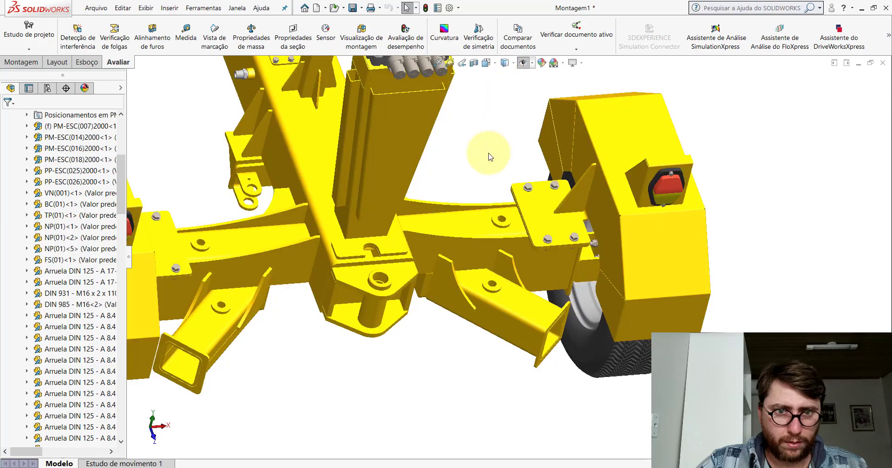
pyautogui.moveTo(565, 264)
pyautogui.mouseDown(button='middle')
pyautogui.moveTo(549, 131)
pyautogui.moveTo(601, 92)
pyautogui.moveTo(587, 149)
pyautogui.moveTo(537, 130)
pyautogui.moveTo(552, 66)
pyautogui.moveTo(535, 37)
pyautogui.moveTo(490, 87)
pyautogui.moveTo(574, 131)
pyautogui.moveTo(595, 194)
pyautogui.mouseUp(button='middle')
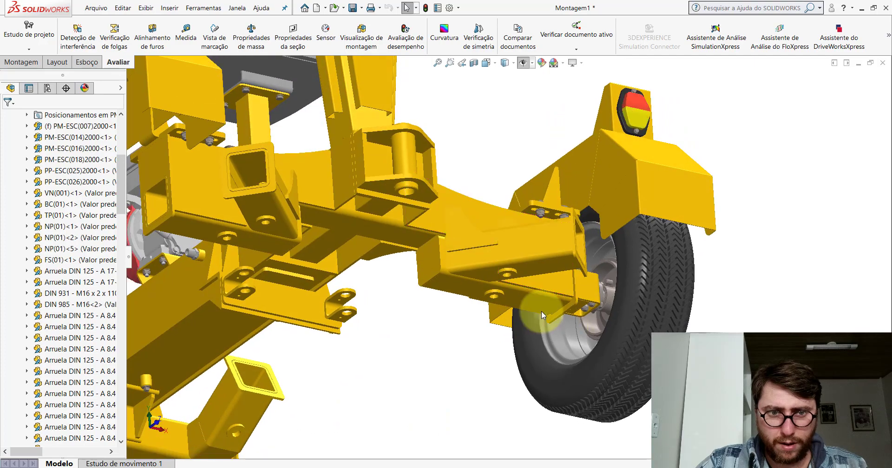
pyautogui.scroll(3, 541, 311)
pyautogui.moveTo(506, 275)
pyautogui.mouseDown(button='middle')
pyautogui.moveTo(508, 109)
pyautogui.moveTo(442, 219)
pyautogui.mouseUp(button='middle')
pyautogui.scroll(3, 374, 246)
pyautogui.scroll(2, 354, 232)
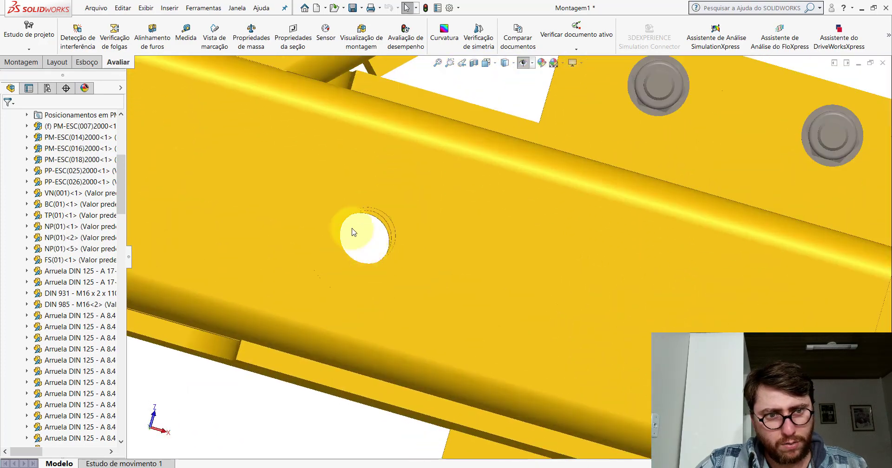
pyautogui.scroll(-3, 354, 233)
pyautogui.scroll(-3, 400, 245)
# Step: Inspect the axle beam and wheel, ending on a low front view of the machine
pyautogui.moveTo(400, 244)
pyautogui.mouseDown(button='middle')
pyautogui.moveTo(532, 265)
pyautogui.moveTo(546, 375)
pyautogui.moveTo(556, 302)
pyautogui.moveTo(534, 264)
pyautogui.moveTo(497, 265)
pyautogui.moveTo(451, 299)
pyautogui.moveTo(528, 294)
pyautogui.moveTo(553, 344)
pyautogui.moveTo(525, 343)
pyautogui.moveTo(534, 358)
pyautogui.moveTo(537, 269)
pyautogui.moveTo(530, 260)
pyautogui.moveTo(364, 259)
pyautogui.moveTo(354, 159)
pyautogui.moveTo(369, 349)
pyautogui.moveTo(564, 236)
pyautogui.mouseUp(button='middle')
pyautogui.scroll(-3, 525, 258)
pyautogui.scroll(-3, 522, 260)
pyautogui.scroll(-1, 502, 255)
pyautogui.scroll(-1, 508, 255)
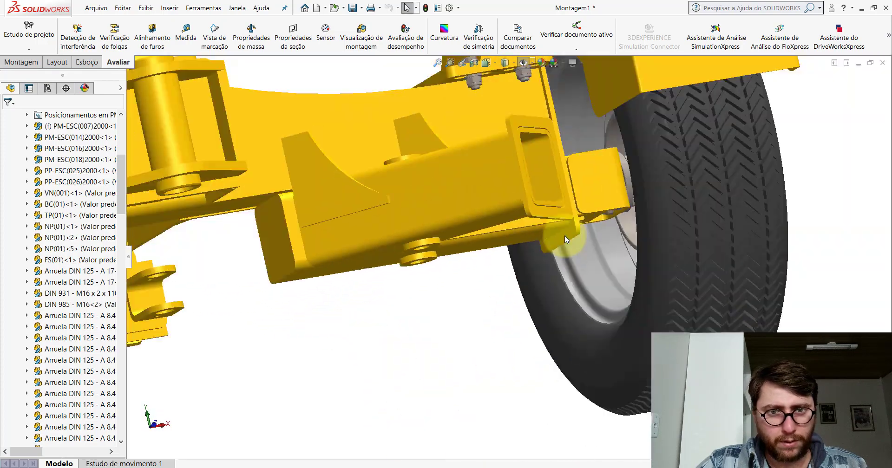
pyautogui.scroll(3, 564, 236)
pyautogui.scroll(3, 478, 255)
pyautogui.scroll(-2, 478, 258)
pyautogui.moveTo(478, 258)
pyautogui.mouseDown(button='middle')
pyautogui.moveTo(499, 306)
pyautogui.moveTo(629, 295)
pyautogui.moveTo(594, 265)
pyautogui.mouseUp(button='middle')
pyautogui.scroll(-2, 594, 265)
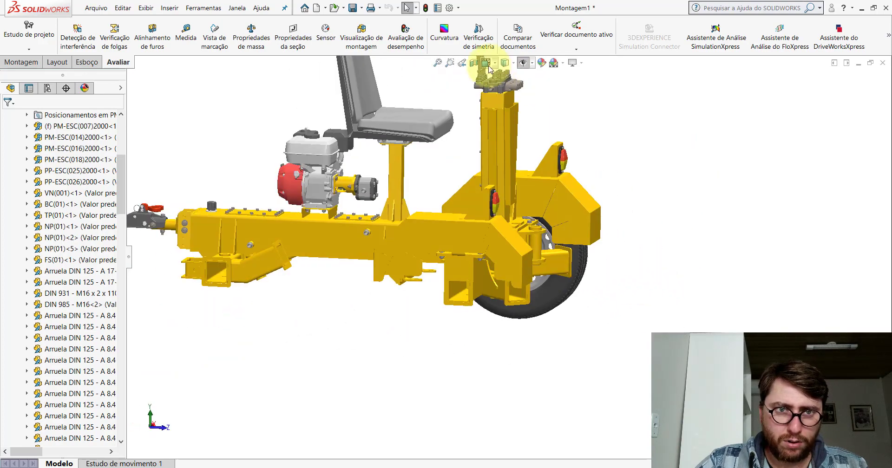
# Step: Snap to the Isometric view and collapse Montagem1's tree with Recolher itens
pyautogui.click(488, 66)
pyautogui.click(527, 91)
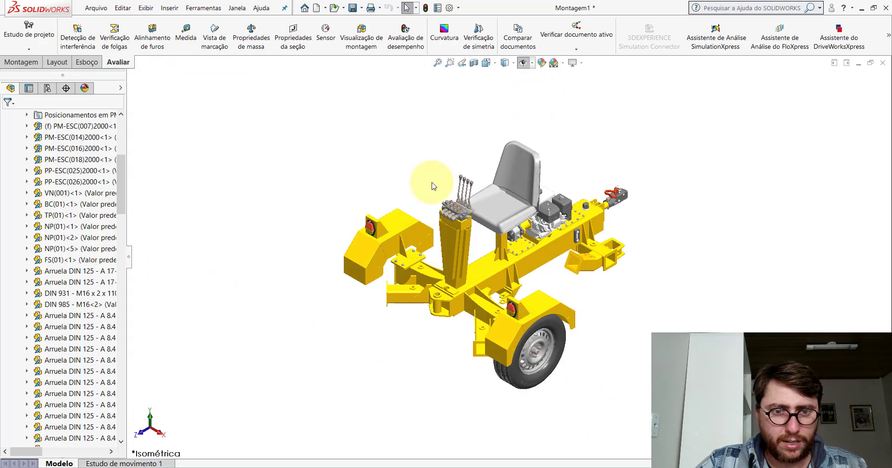
pyautogui.moveTo(122, 188); pyautogui.dragTo(138, 142)
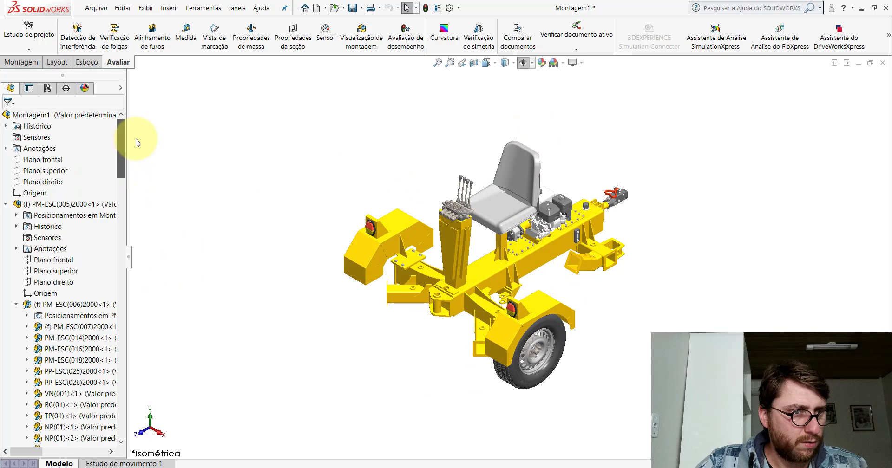
pyautogui.rightClick(99, 124)
pyautogui.click(84, 120)
pyautogui.rightClick(84, 120)
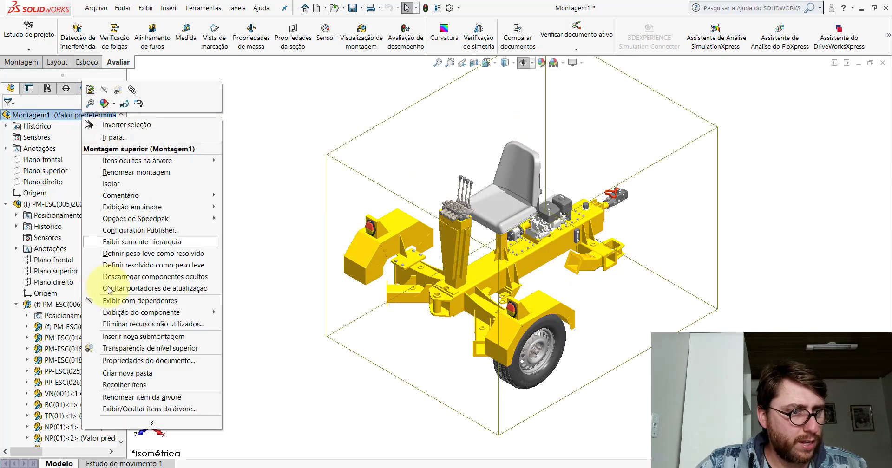
pyautogui.click(135, 387)
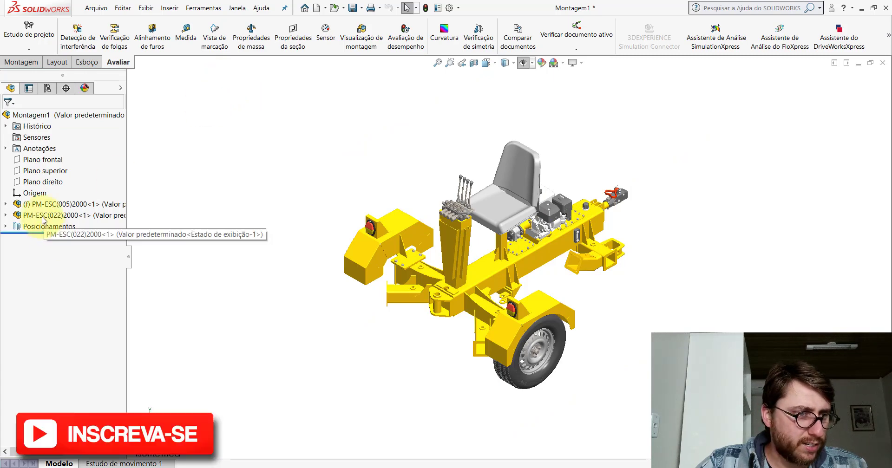
# Step: Drag a second PM-ESC(022) wheel assembly from the tree into the graphics area
pyautogui.moveTo(42, 220)
pyautogui.mouseDown()
pyautogui.moveTo(319, 204)
pyautogui.moveTo(269, 315)
pyautogui.mouseUp()
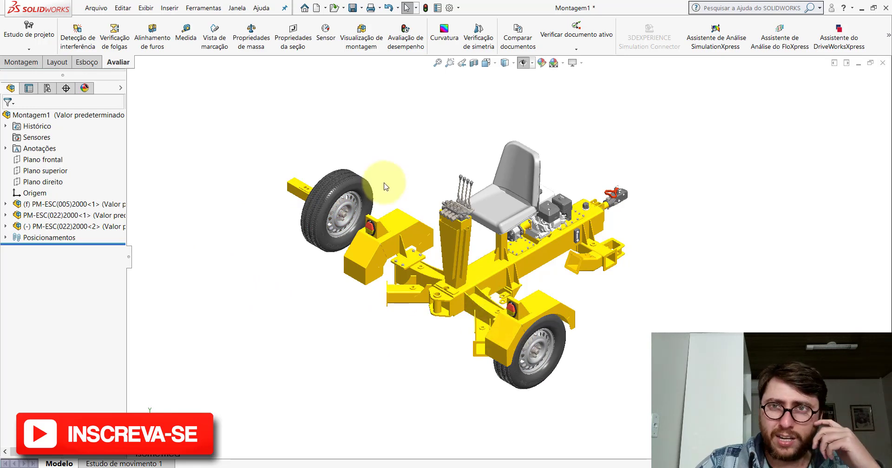
pyautogui.click(527, 76)
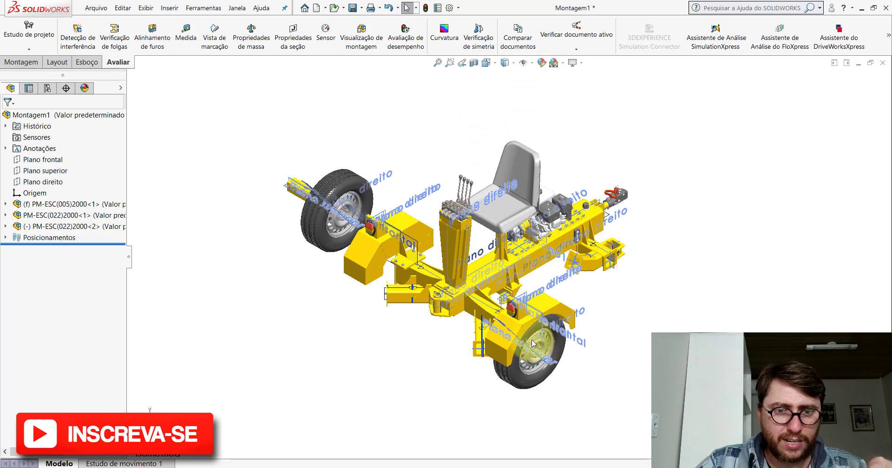
pyautogui.click(522, 63)
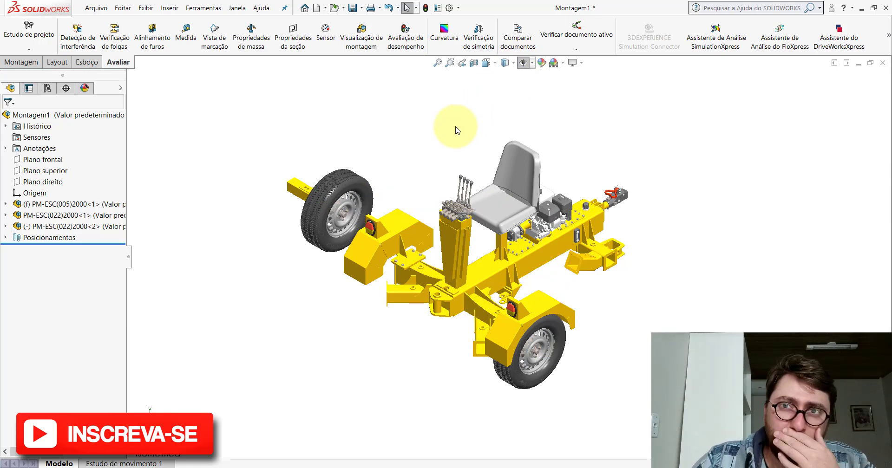
# Step: Move the new wheel assembly toward the frame and select PM-ESC(022)2000<2> in the tree
pyautogui.scroll(-3, 399, 200)
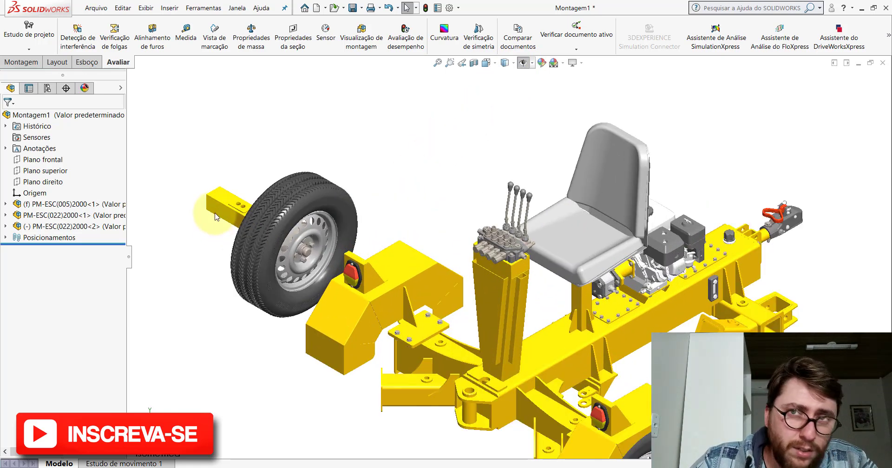
pyautogui.moveTo(215, 217)
pyautogui.mouseDown()
pyautogui.moveTo(299, 132)
pyautogui.moveTo(415, 159)
pyautogui.mouseUp()
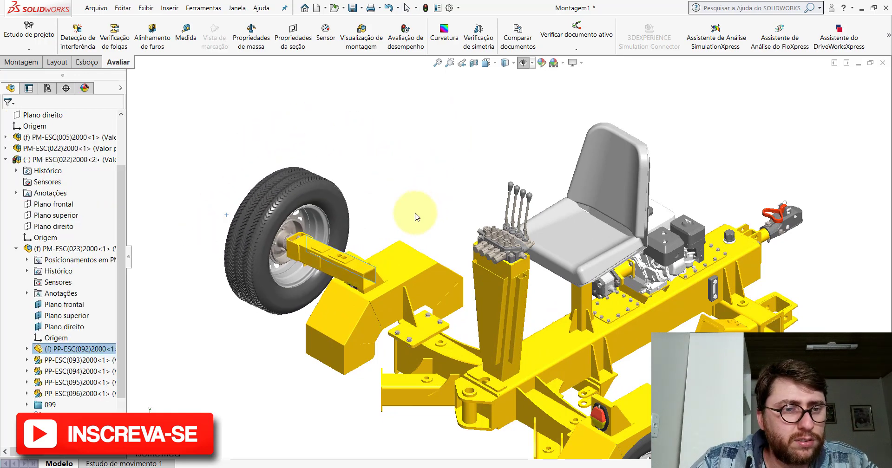
pyautogui.click(415, 159)
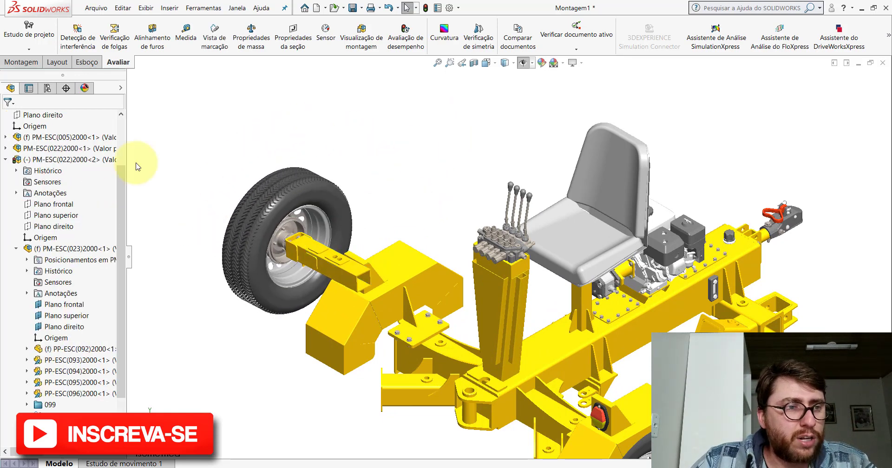
pyautogui.click(7, 160)
pyautogui.click(51, 226)
# Step: Isolate the second wheel assembly together with the frame's square tube faces
pyautogui.scroll(3, 445, 319)
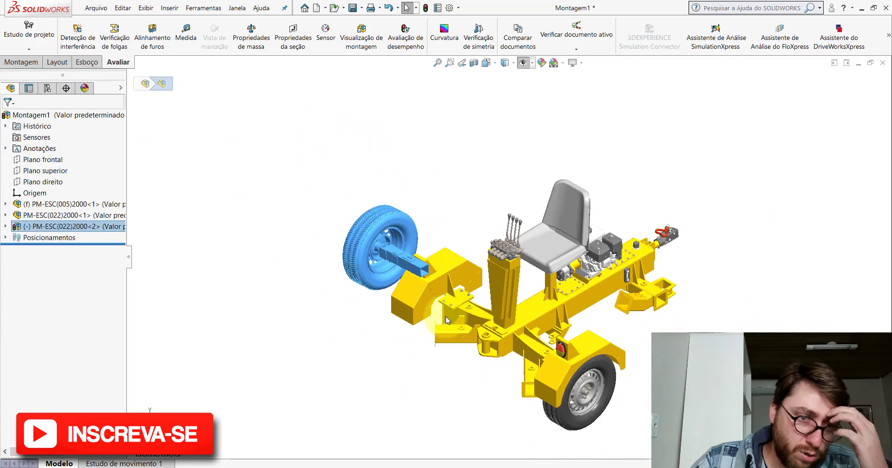
pyautogui.moveTo(445, 316); pyautogui.dragTo(516, 314, button='middle')
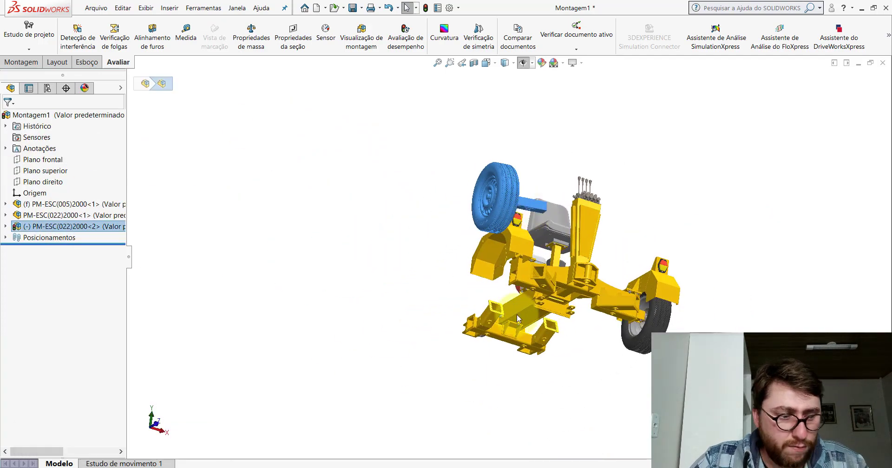
pyautogui.scroll(-1, 534, 297)
pyautogui.scroll(-2, 520, 269)
pyautogui.scroll(-2, 478, 233)
pyautogui.scroll(-2, 470, 228)
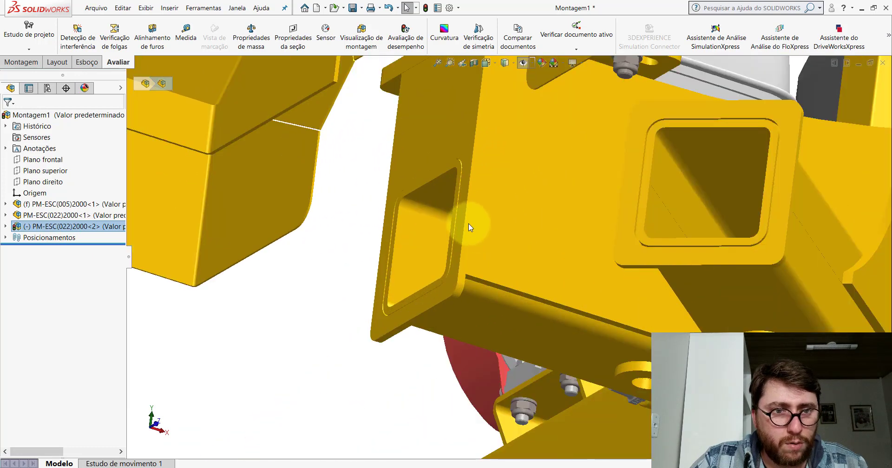
pyautogui.click(437, 191)
pyautogui.keyDown('ctrl'); pyautogui.click(470, 313); pyautogui.keyUp('ctrl')
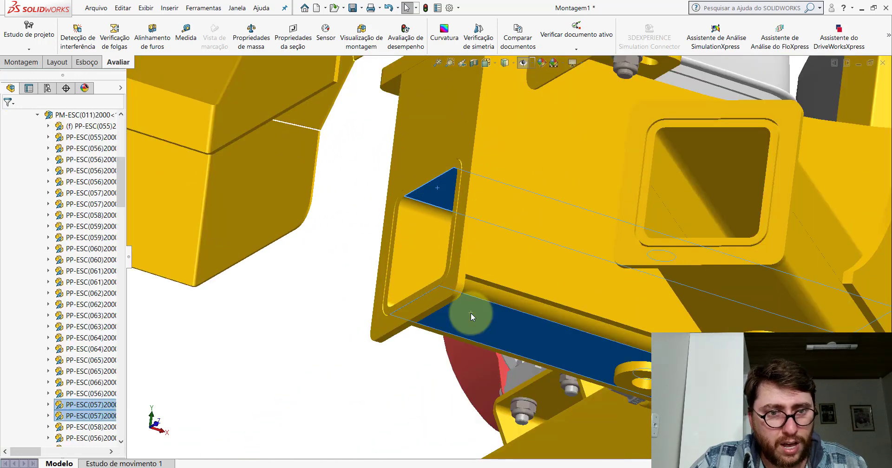
pyautogui.rightClick(470, 313)
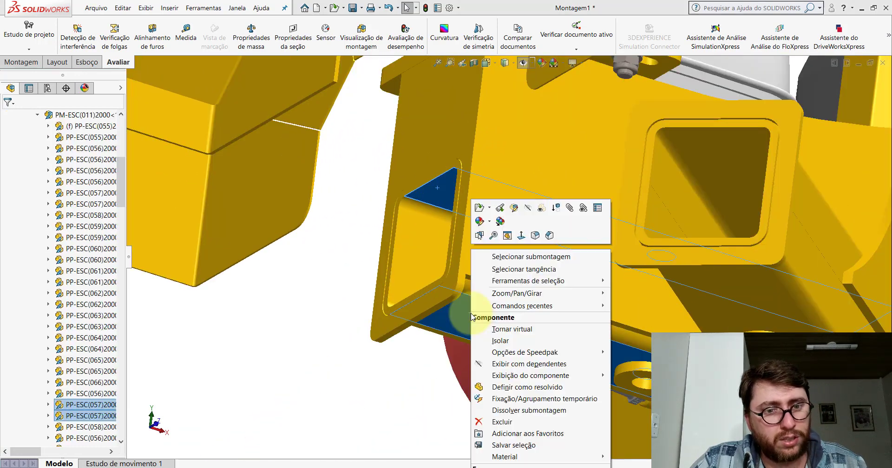
pyautogui.click(501, 341)
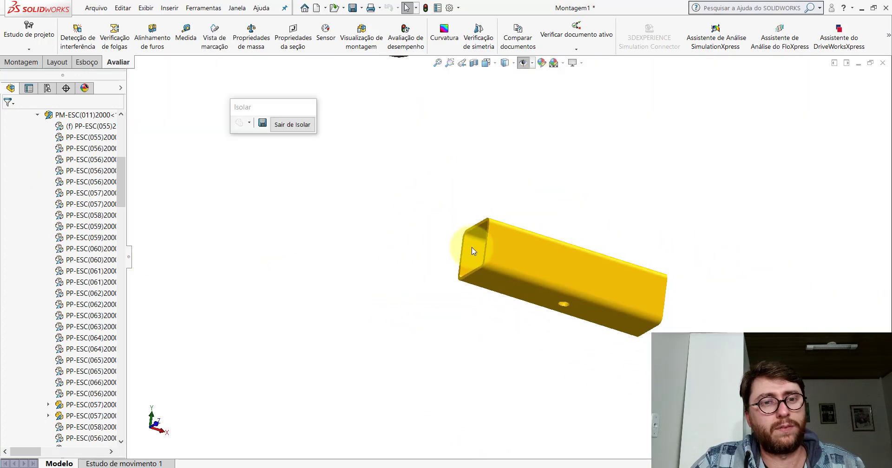
# Step: Fit the isolated parts to the view with Ctrl+7 and show their reference planes
pyautogui.hotkey('ctrl', '7')
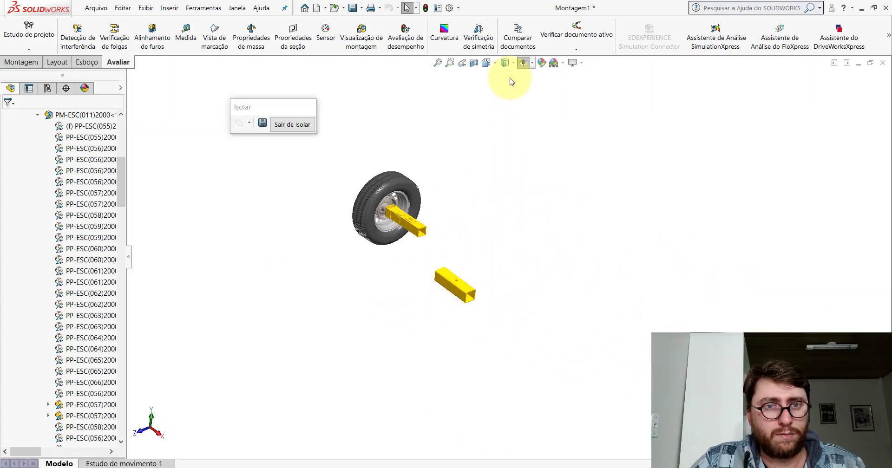
pyautogui.click(523, 65)
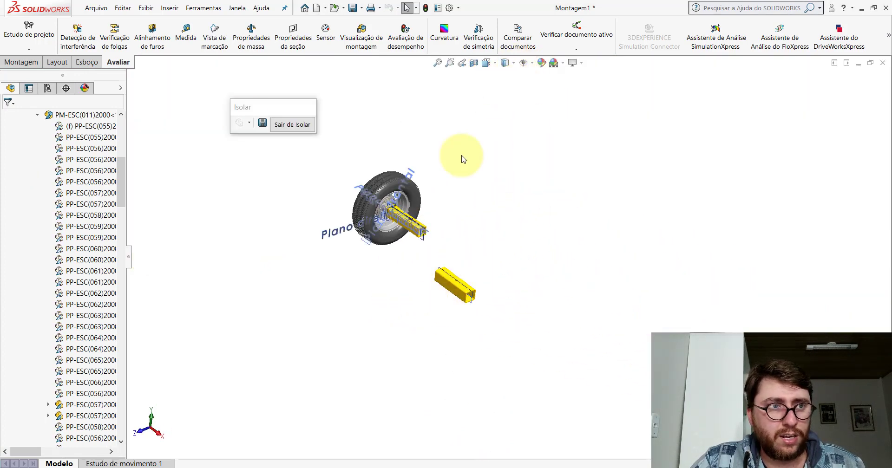
pyautogui.click(21, 63)
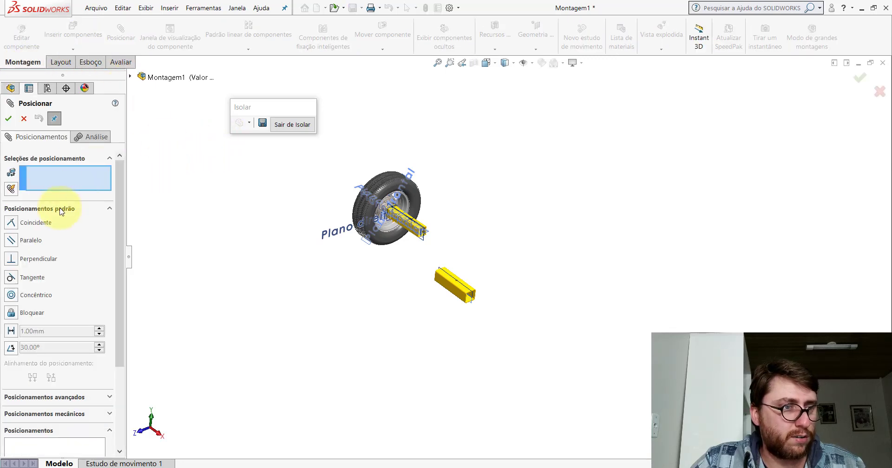
# Step: Mate the wheel assembly's Plano frontal coincident with the tube's Plano frontal
pyautogui.click(62, 210)
pyautogui.click(52, 221)
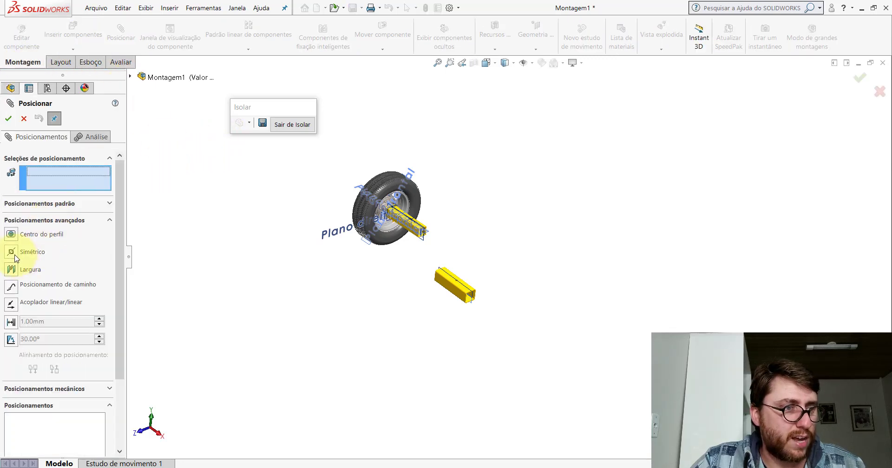
pyautogui.click(55, 221)
pyautogui.click(40, 204)
pyautogui.scroll(-5, 439, 253)
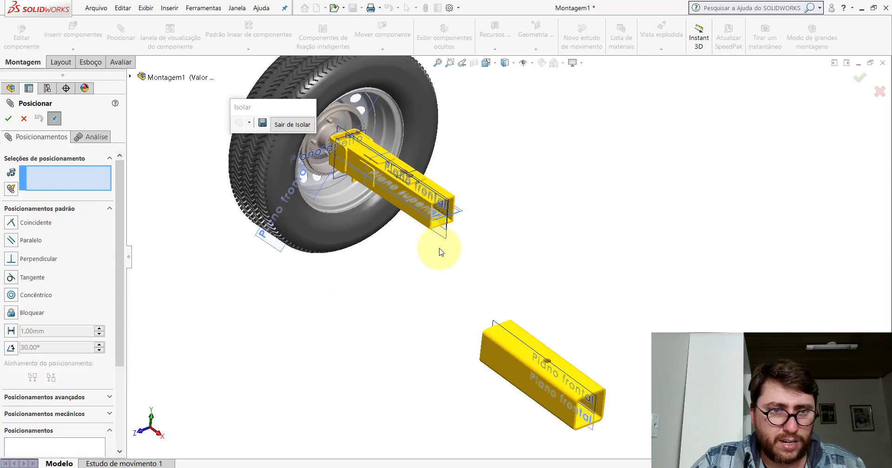
pyautogui.scroll(-3, 439, 252)
pyautogui.scroll(-2, 474, 242)
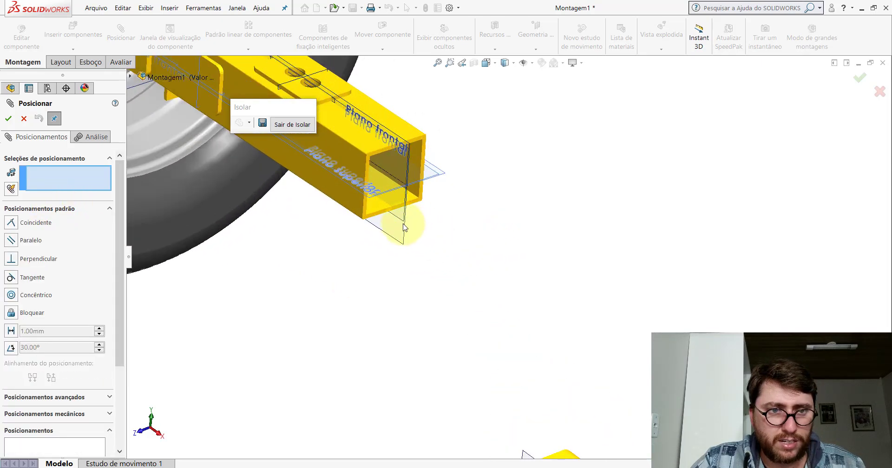
pyautogui.click(359, 113)
pyautogui.scroll(3, 357, 118)
pyautogui.scroll(3, 464, 279)
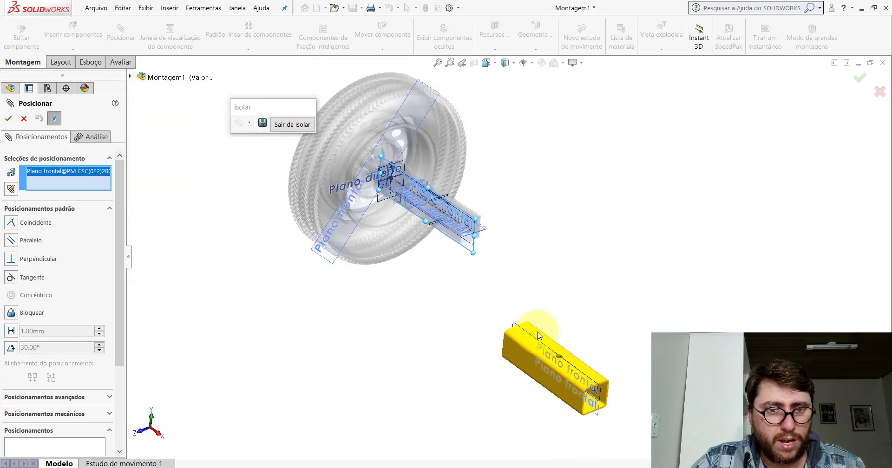
pyautogui.scroll(-6, 512, 309)
pyautogui.click(482, 280)
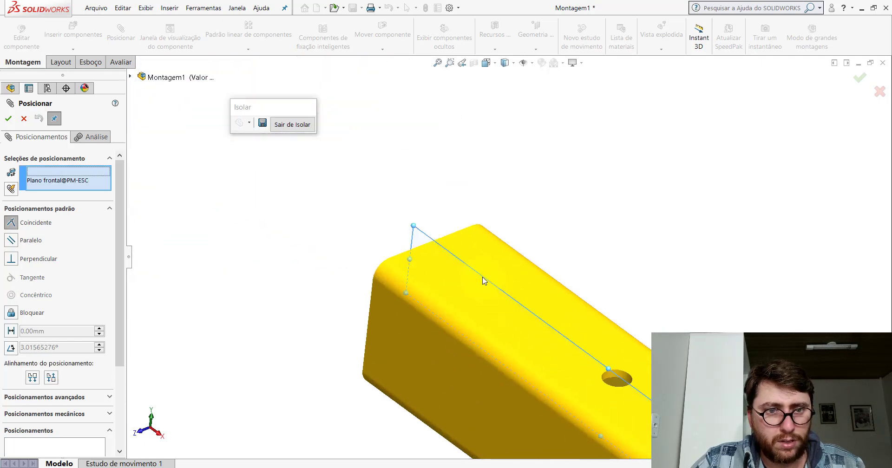
pyautogui.scroll(3, 525, 250)
pyautogui.scroll(2, 542, 262)
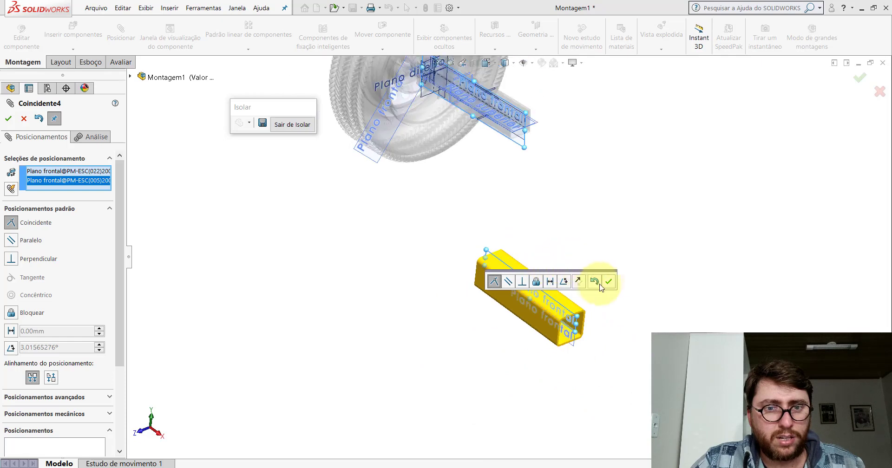
pyautogui.click(609, 282)
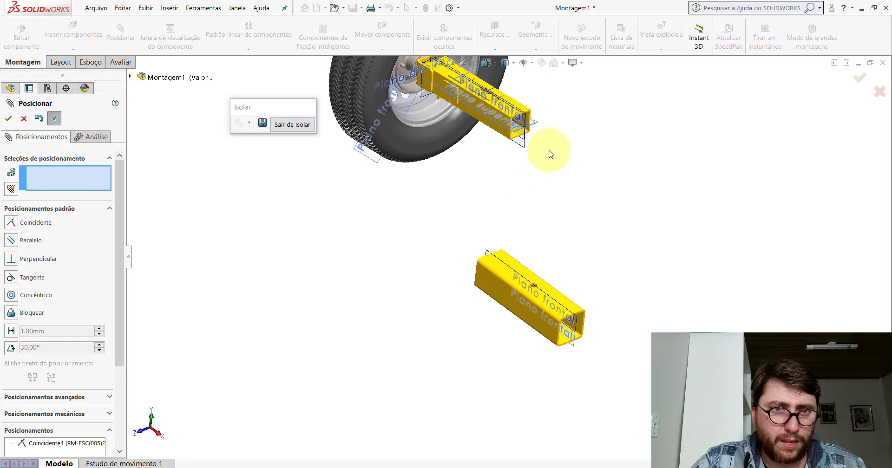
# Step: Set up a Simétrico mate using the tube face as symmetry plane and the tube end face
pyautogui.scroll(-2, 551, 154)
pyautogui.scroll(-3, 538, 149)
pyautogui.scroll(2, 496, 139)
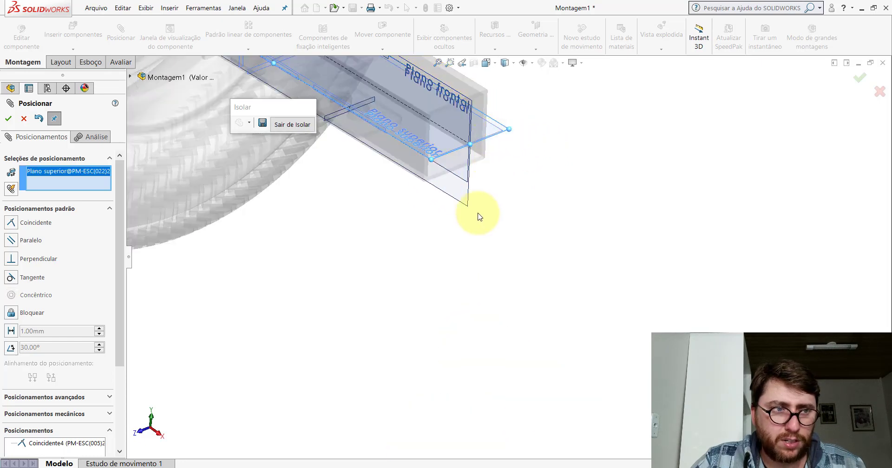
pyautogui.scroll(2, 306, 228)
pyautogui.click(35, 209)
pyautogui.click(35, 226)
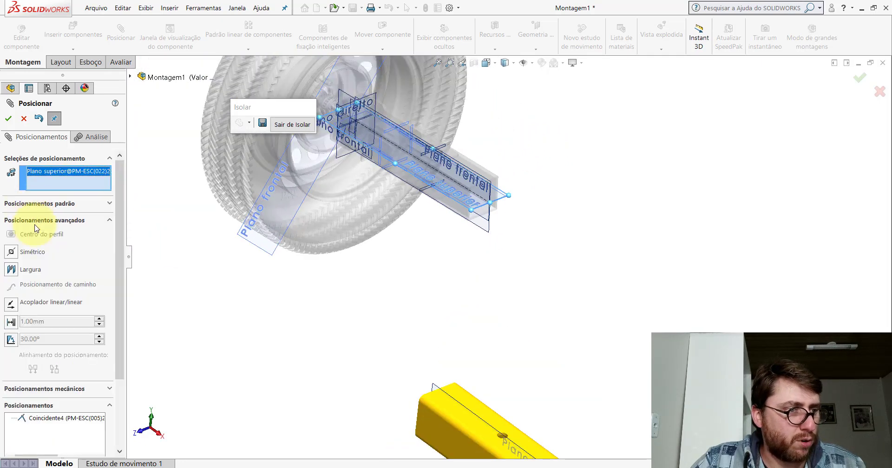
pyautogui.click(12, 253)
pyautogui.moveTo(398, 278)
pyautogui.mouseDown(button='middle')
pyautogui.moveTo(467, 329)
pyautogui.moveTo(547, 253)
pyautogui.moveTo(538, 133)
pyautogui.mouseUp(button='middle')
pyautogui.click(523, 62)
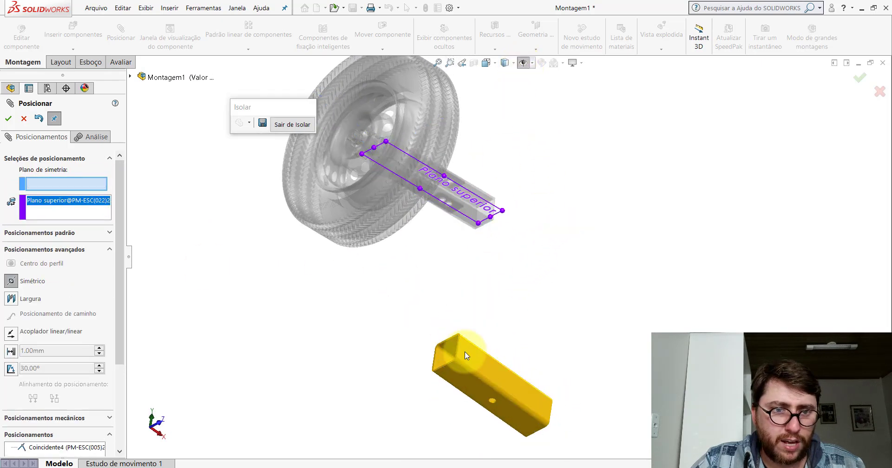
pyautogui.scroll(-3, 456, 336)
pyautogui.scroll(-2, 440, 294)
pyautogui.click(440, 294)
pyautogui.moveTo(440, 294); pyautogui.dragTo(409, 422, button='middle')
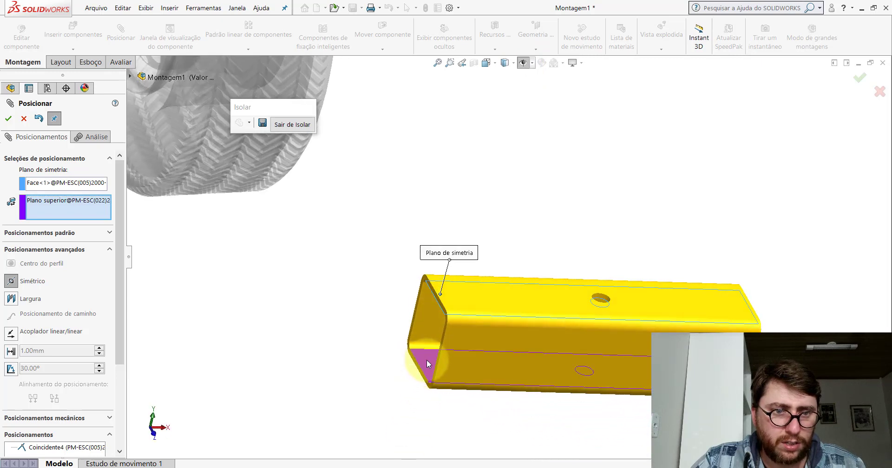
pyautogui.scroll(3, 426, 361)
pyautogui.click(427, 359)
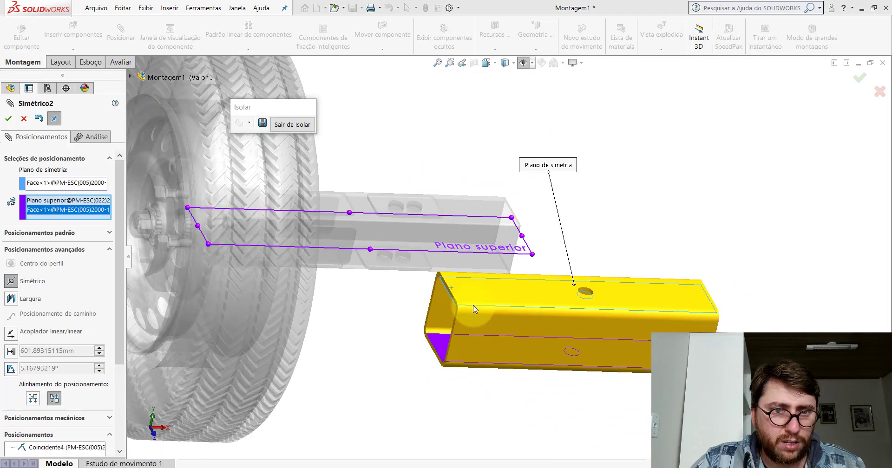
pyautogui.moveTo(474, 309); pyautogui.dragTo(432, 298, button='middle')
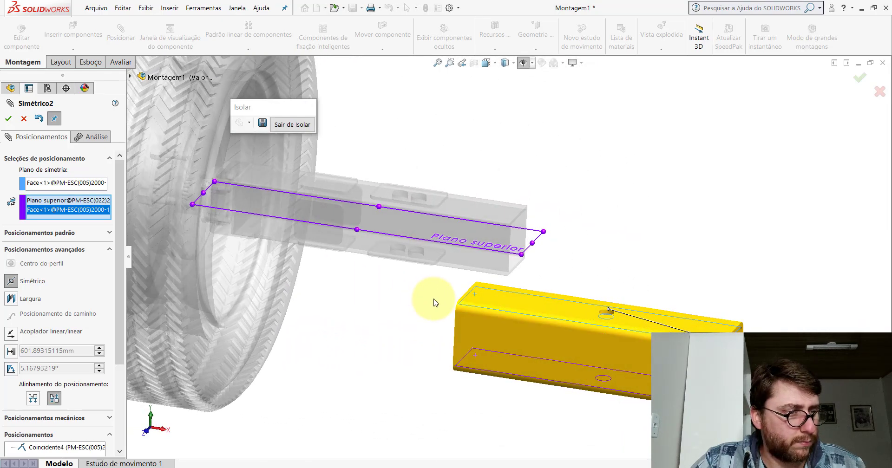
# Step: Apply the Simétrico mate, close the Mate panel, and review the wheel and tubes
pyautogui.press('Return')
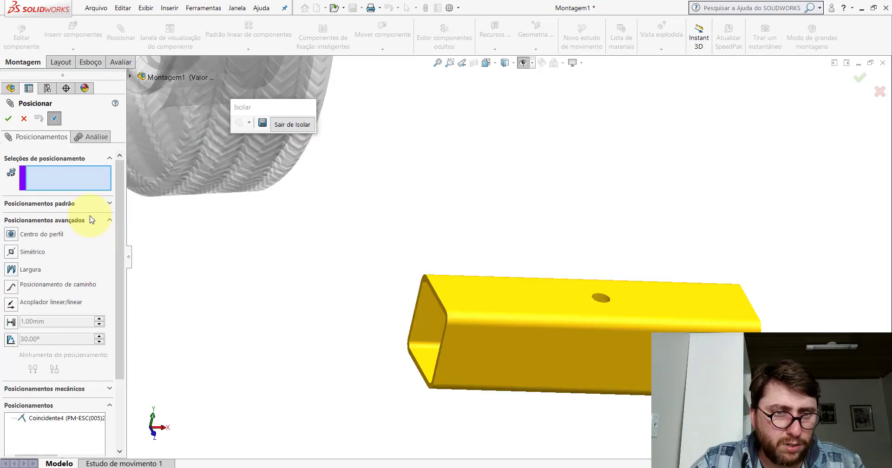
pyautogui.press('Return')
pyautogui.scroll(5, 515, 259)
pyautogui.moveTo(517, 259)
pyautogui.mouseDown(button='middle')
pyautogui.moveTo(454, 255)
pyautogui.moveTo(442, 287)
pyautogui.moveTo(472, 159)
pyautogui.mouseUp(button='middle')
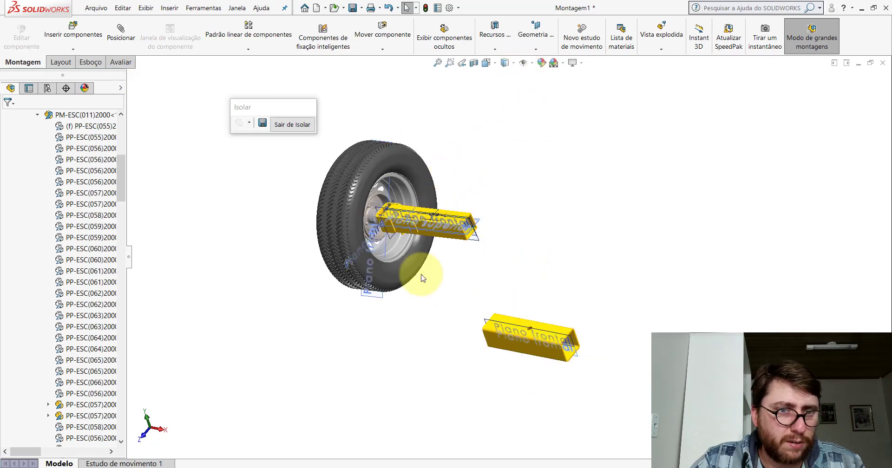
# Step: Add a Symmetric mate centring the yellow tube's two faces about the mount's Top Plane
pyautogui.moveTo(418, 269)
pyautogui.mouseDown(button='middle')
pyautogui.moveTo(378, 269)
pyautogui.moveTo(412, 270)
pyautogui.mouseUp(button='middle')
pyautogui.click(121, 32)
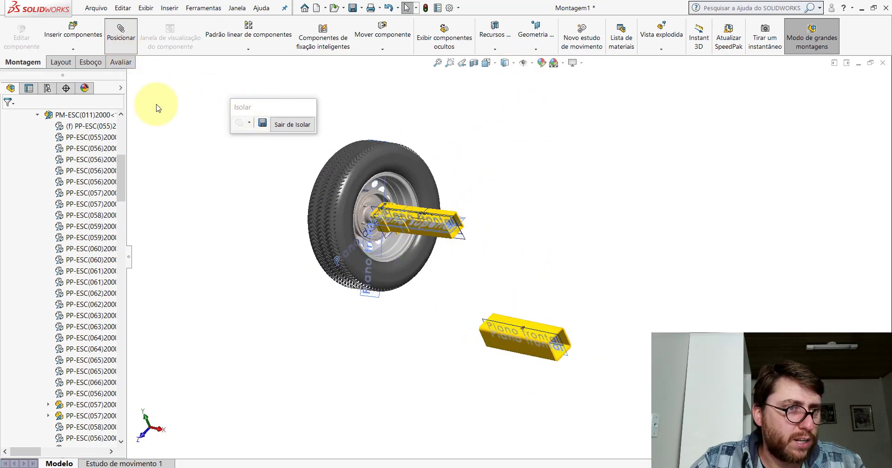
pyautogui.click(54, 209)
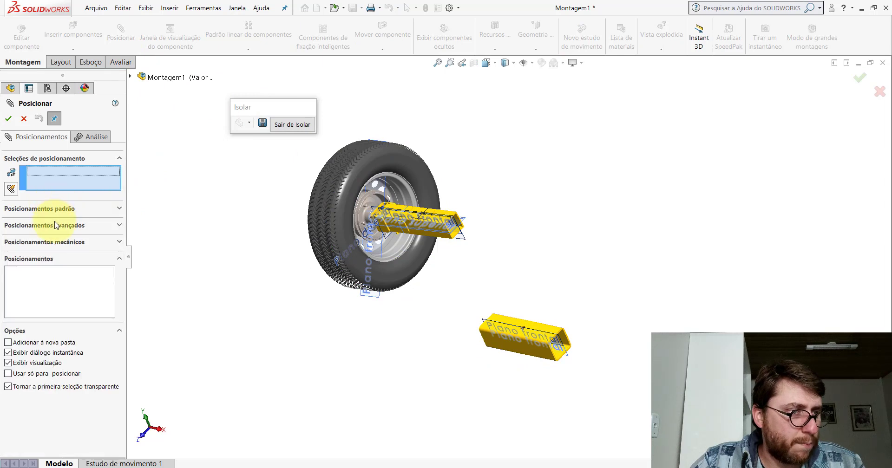
pyautogui.click(50, 225)
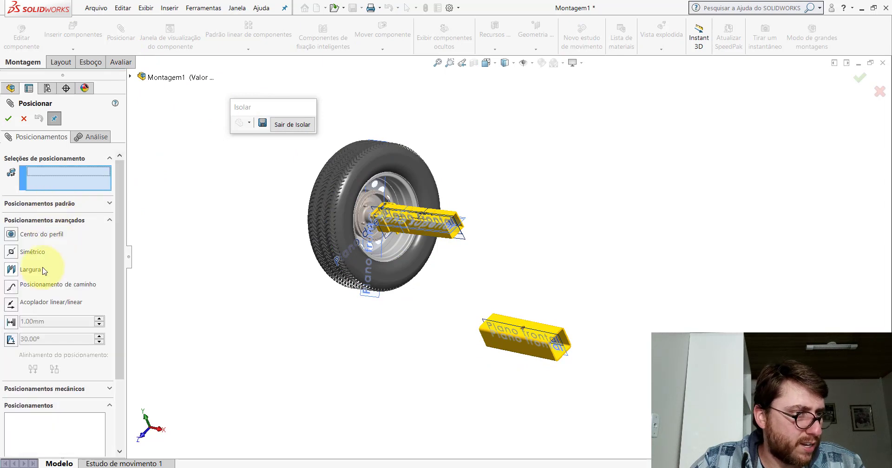
pyautogui.click(10, 253)
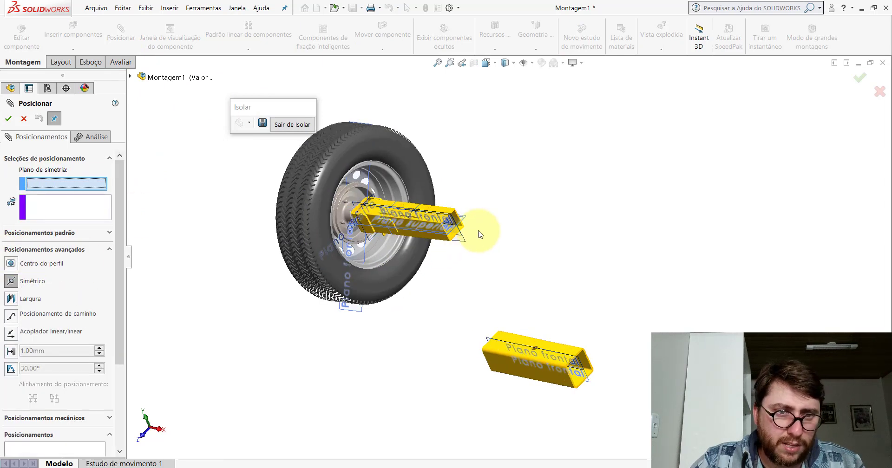
pyautogui.scroll(-5, 478, 232)
pyautogui.click(449, 214)
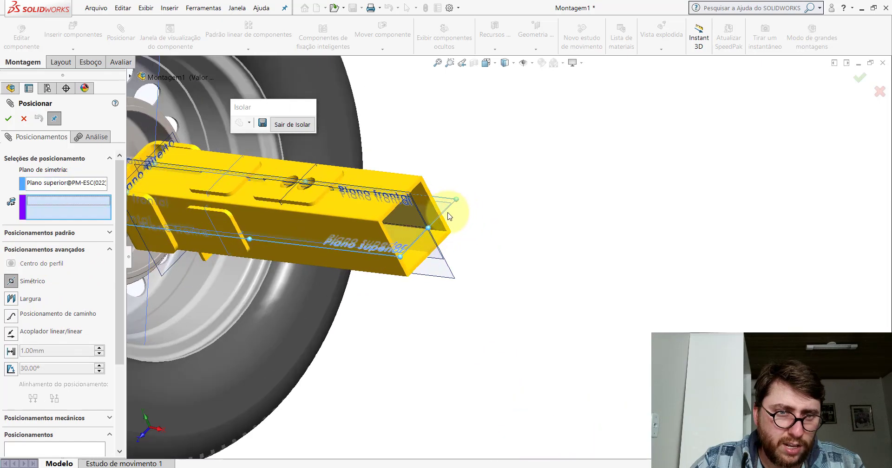
pyautogui.scroll(3, 474, 246)
pyautogui.scroll(2, 511, 195)
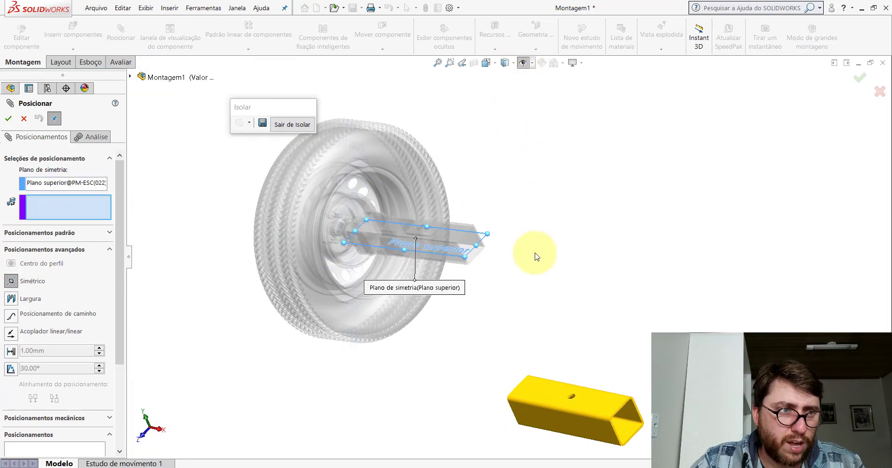
pyautogui.scroll(2, 538, 274)
pyautogui.moveTo(552, 299)
pyautogui.mouseDown(button='middle')
pyautogui.moveTo(621, 173)
pyautogui.moveTo(653, 249)
pyautogui.mouseUp(button='middle')
pyautogui.scroll(-2, 653, 250)
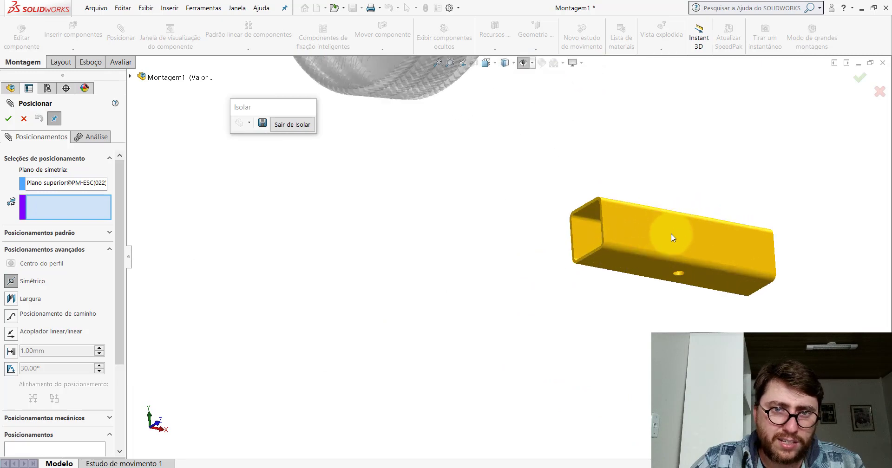
pyautogui.scroll(-2, 671, 233)
pyautogui.click(492, 209)
pyautogui.moveTo(452, 246)
pyautogui.mouseDown(button='middle')
pyautogui.moveTo(466, 317)
pyautogui.moveTo(457, 281)
pyautogui.mouseUp(button='middle')
pyautogui.click(458, 281)
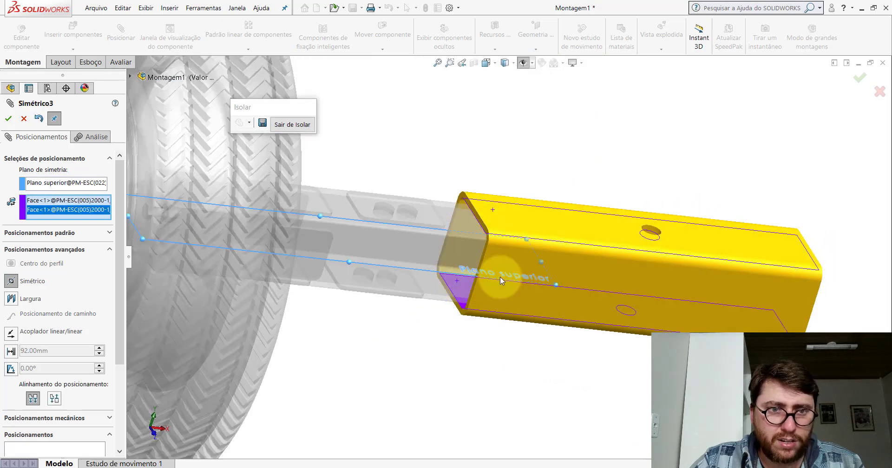
pyautogui.click(9, 119)
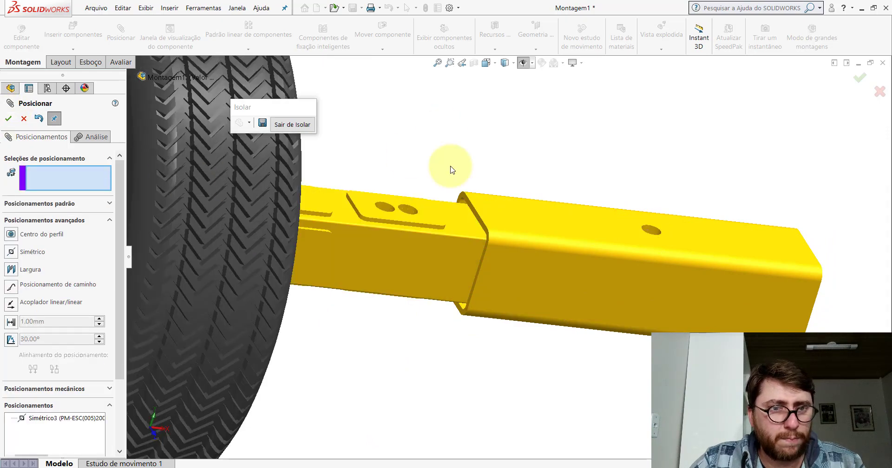
# Step: Make the mount face coincident with the tube's thin end face
pyautogui.scroll(3, 464, 223)
pyautogui.moveTo(477, 279)
pyautogui.mouseDown(button='middle')
pyautogui.moveTo(422, 211)
pyautogui.moveTo(450, 281)
pyautogui.moveTo(575, 143)
pyautogui.moveTo(606, 241)
pyautogui.mouseUp(button='middle')
pyautogui.scroll(-5, 442, 284)
pyautogui.scroll(-1, 418, 275)
pyautogui.click(410, 264)
pyautogui.scroll(5, 410, 264)
pyautogui.scroll(-5, 585, 242)
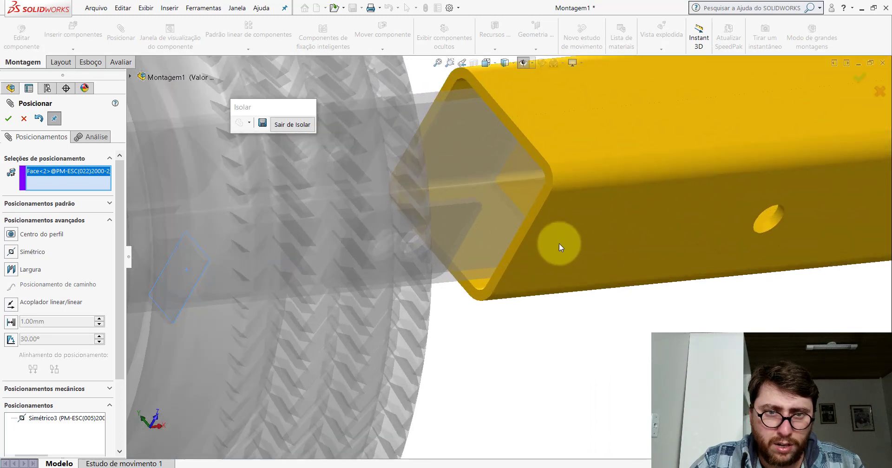
pyautogui.click(525, 227)
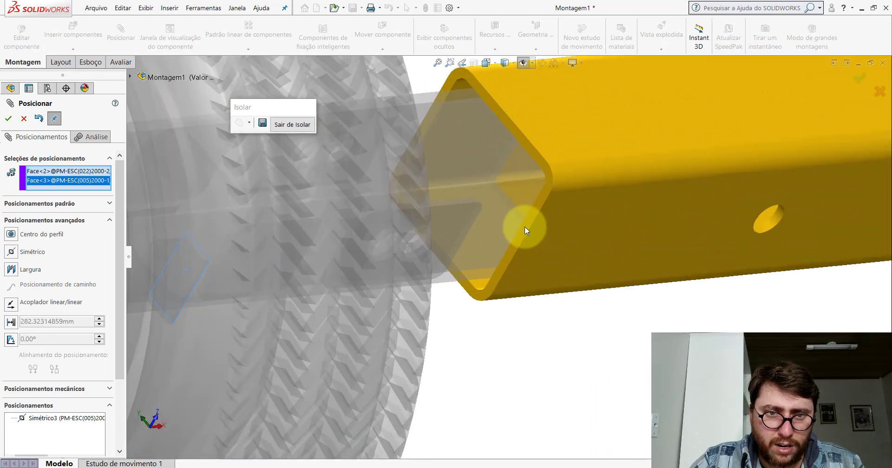
pyautogui.click(59, 208)
pyautogui.click(12, 223)
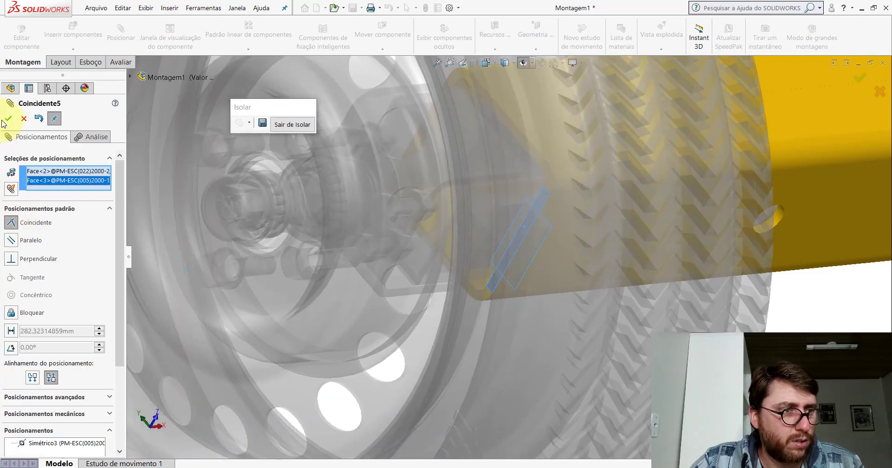
pyautogui.click(8, 118)
# Step: Rotate around the wheel hub and return to the Isometric view
pyautogui.moveTo(377, 170); pyautogui.dragTo(500, 99, button='middle')
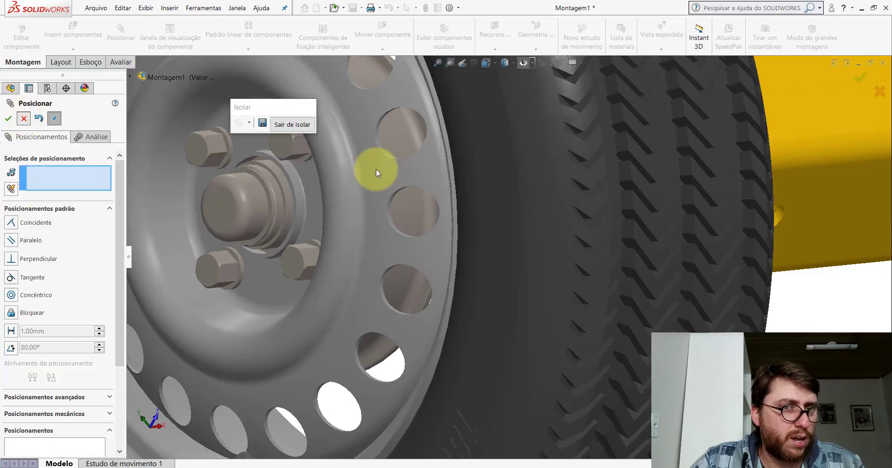
pyautogui.click(487, 68)
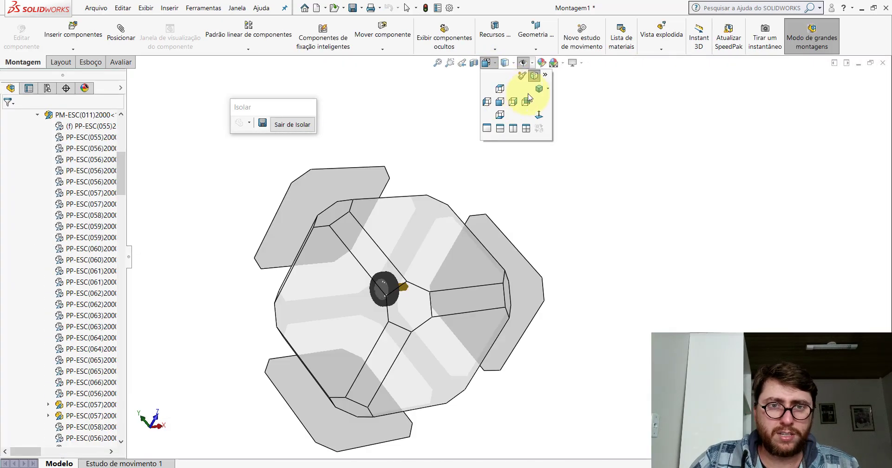
pyautogui.click(542, 93)
pyautogui.scroll(-5, 438, 257)
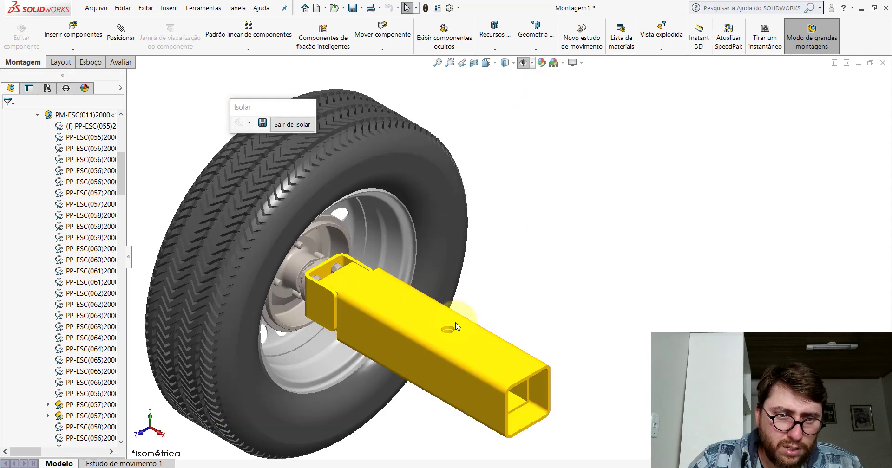
pyautogui.scroll(-5, 460, 297)
pyautogui.scroll(-3, 466, 372)
pyautogui.moveTo(467, 421)
pyautogui.mouseDown(button='middle')
pyautogui.moveTo(478, 450)
pyautogui.moveTo(456, 424)
pyautogui.moveTo(465, 378)
pyautogui.moveTo(453, 246)
pyautogui.mouseUp(button='middle')
pyautogui.press('f')
pyautogui.press('space')
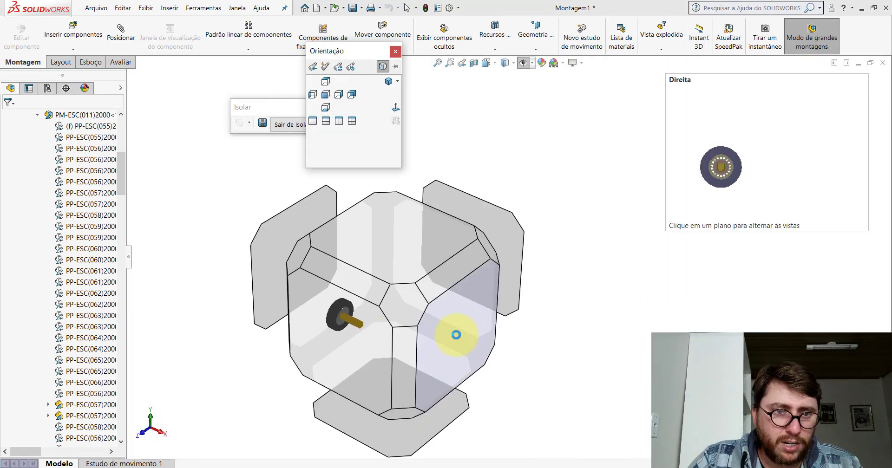
pyautogui.click(456, 334)
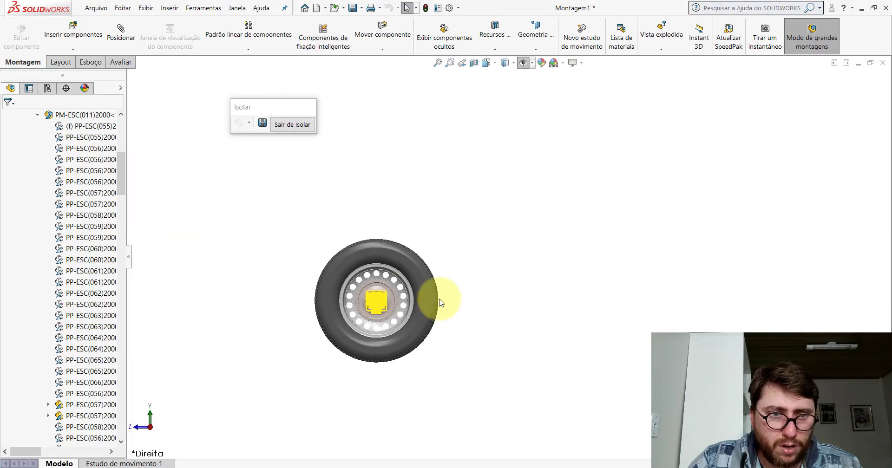
pyautogui.scroll(-5, 388, 309)
pyautogui.scroll(-5, 446, 284)
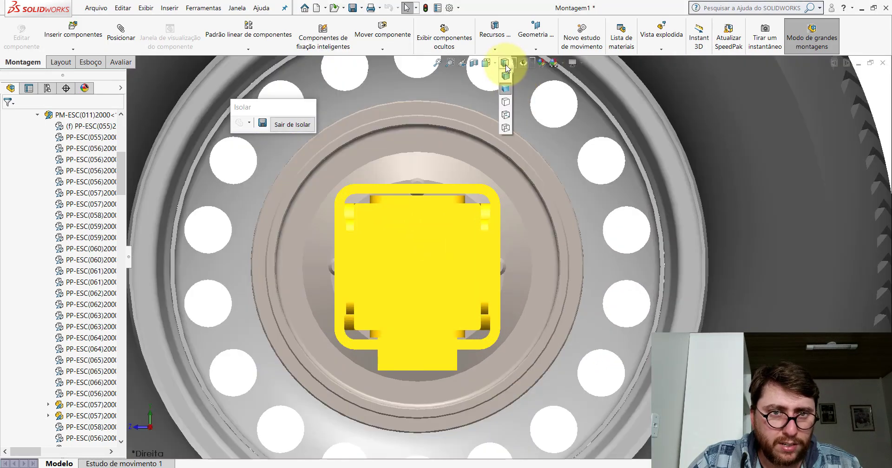
pyautogui.click(506, 83)
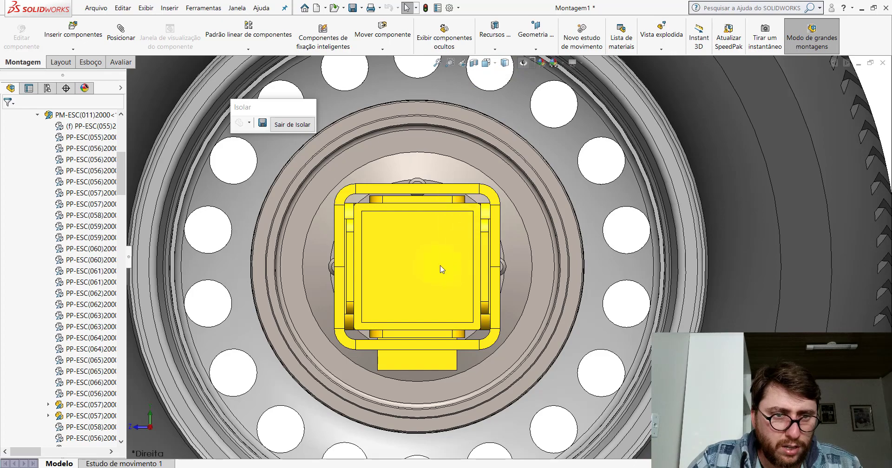
pyautogui.scroll(3, 439, 267)
pyautogui.moveTo(446, 261); pyautogui.dragTo(433, 262, button='middle')
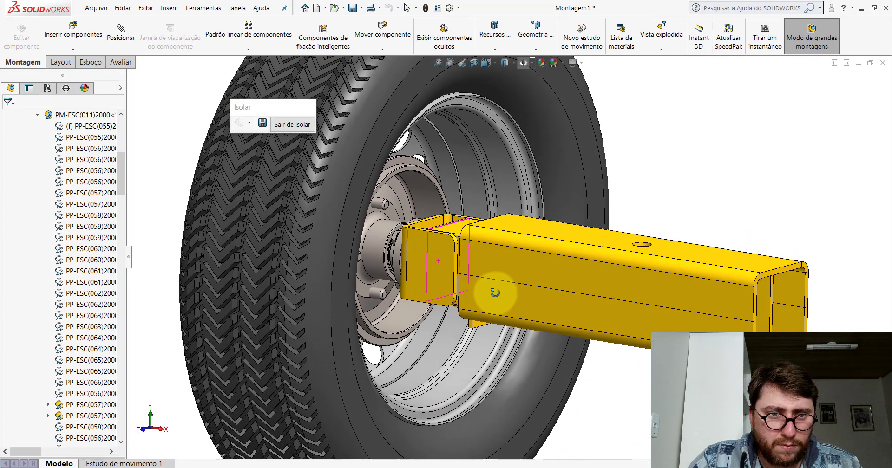
pyautogui.click(422, 267)
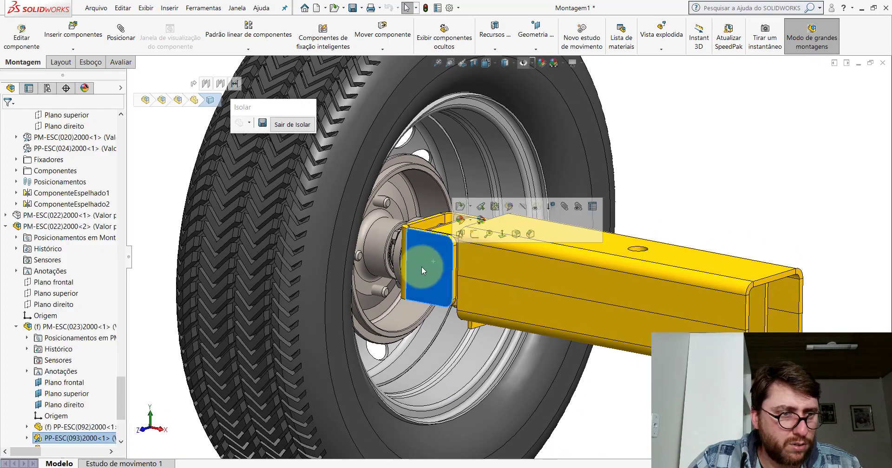
pyautogui.click(82, 328)
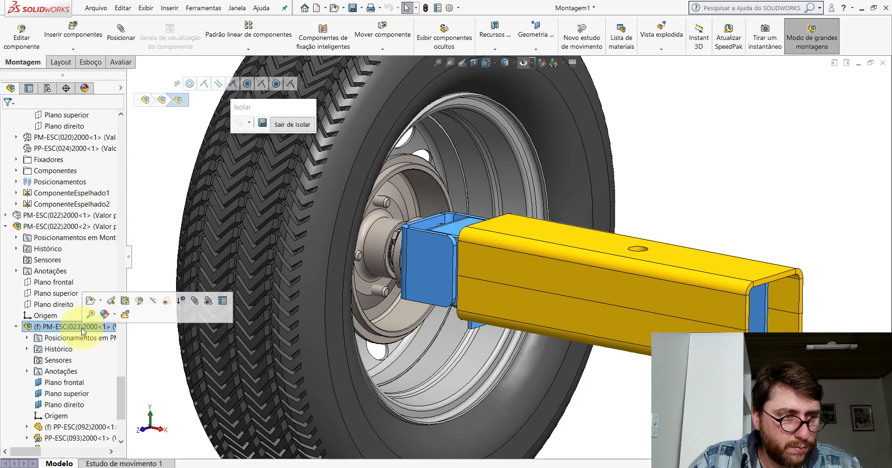
pyautogui.moveTo(413, 241); pyautogui.dragTo(429, 240, button='middle')
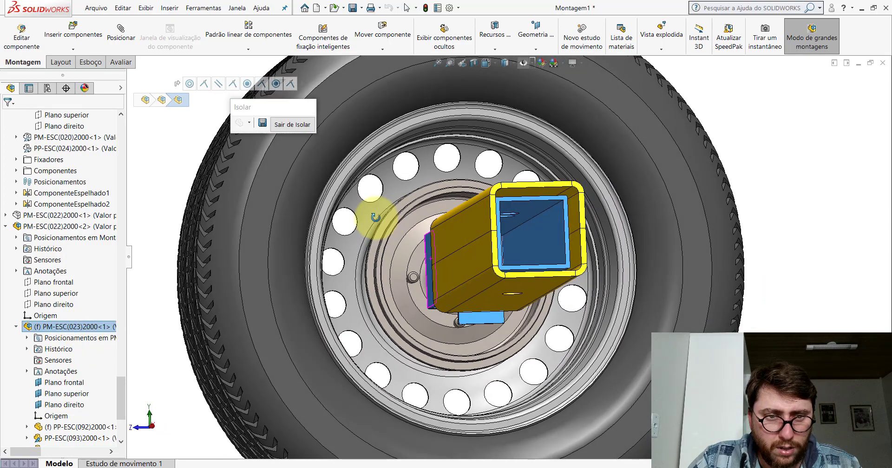
pyautogui.press('space')
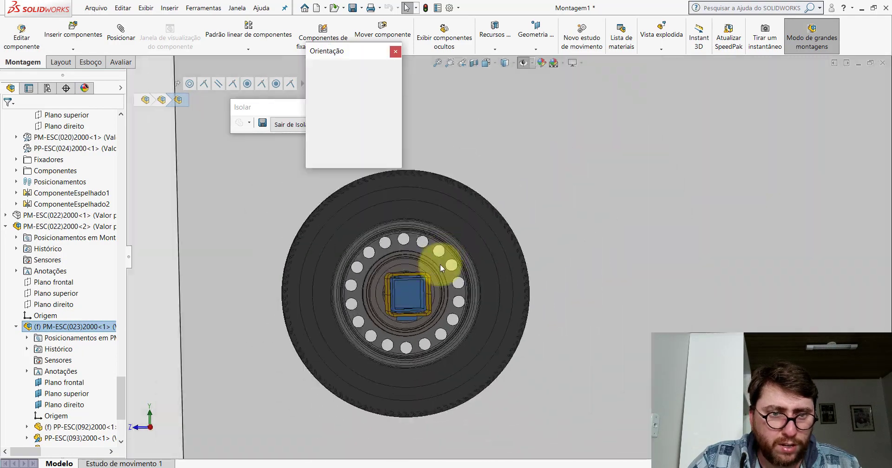
pyautogui.click(353, 319)
pyautogui.scroll(-2, 418, 279)
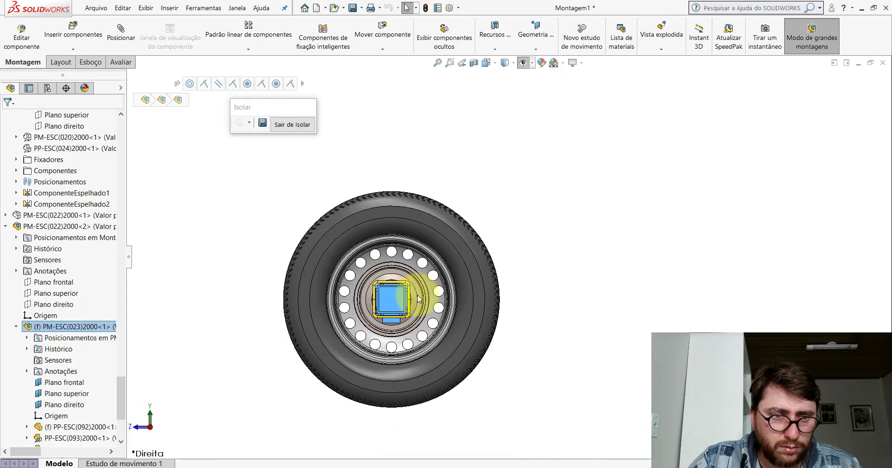
pyautogui.scroll(-5, 400, 280)
pyautogui.scroll(-3, 412, 235)
pyautogui.scroll(-2, 434, 229)
pyautogui.scroll(-3, 434, 230)
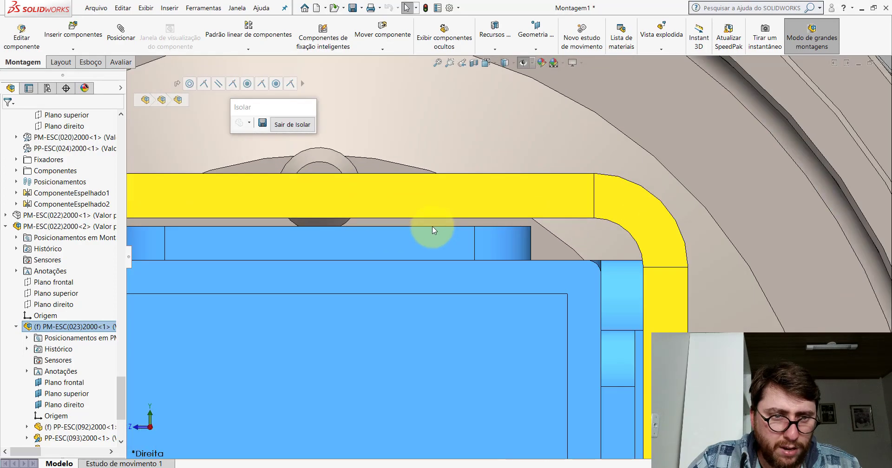
pyautogui.scroll(4, 539, 329)
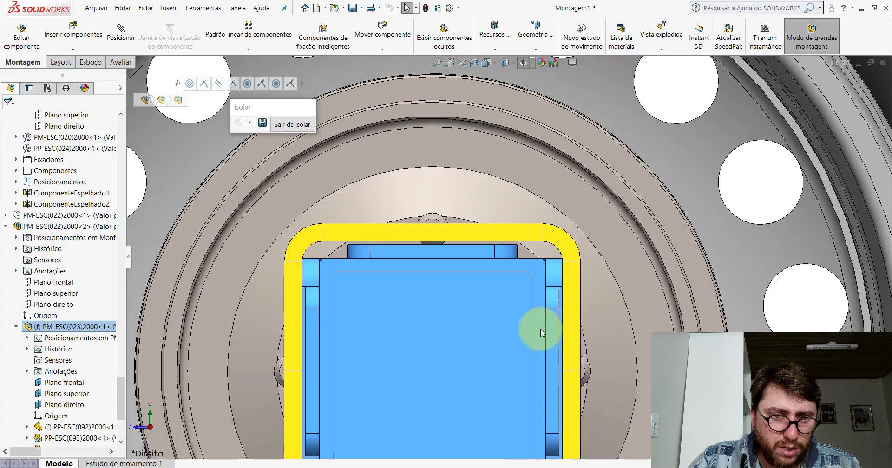
pyautogui.scroll(5, 349, 275)
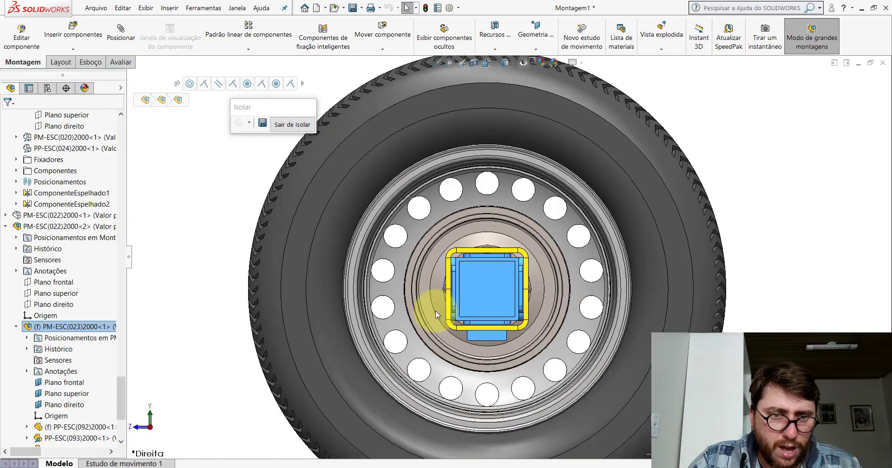
pyautogui.moveTo(478, 285)
pyautogui.mouseDown(button='middle')
pyautogui.moveTo(623, 277)
pyautogui.moveTo(778, 294)
pyautogui.mouseUp(button='middle')
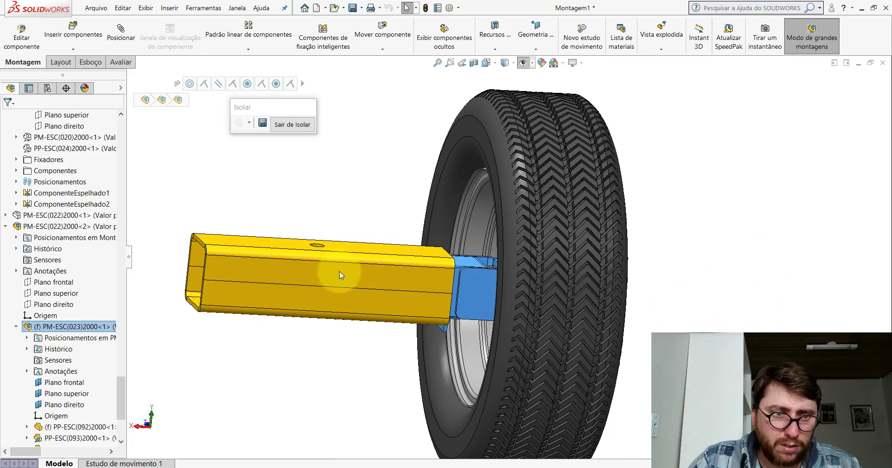
pyautogui.moveTo(339, 272)
pyautogui.mouseDown(button='middle')
pyautogui.moveTo(378, 265)
pyautogui.moveTo(350, 284)
pyautogui.moveTo(451, 272)
pyautogui.mouseUp(button='middle')
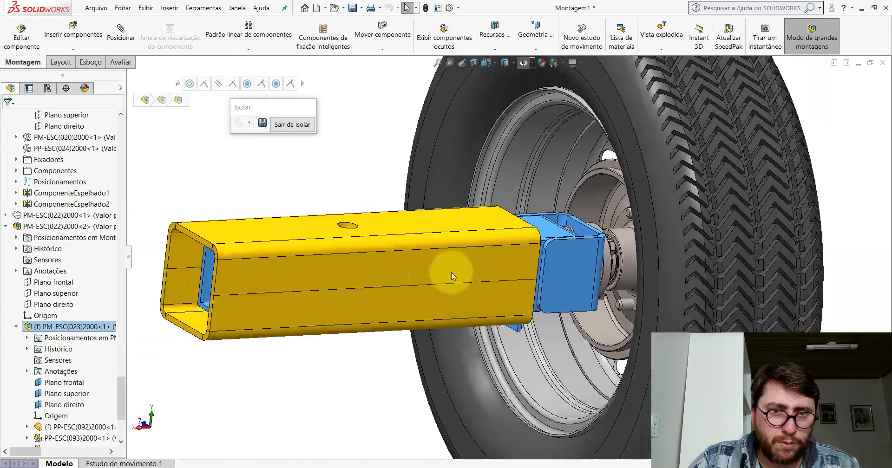
pyautogui.scroll(3, 451, 273)
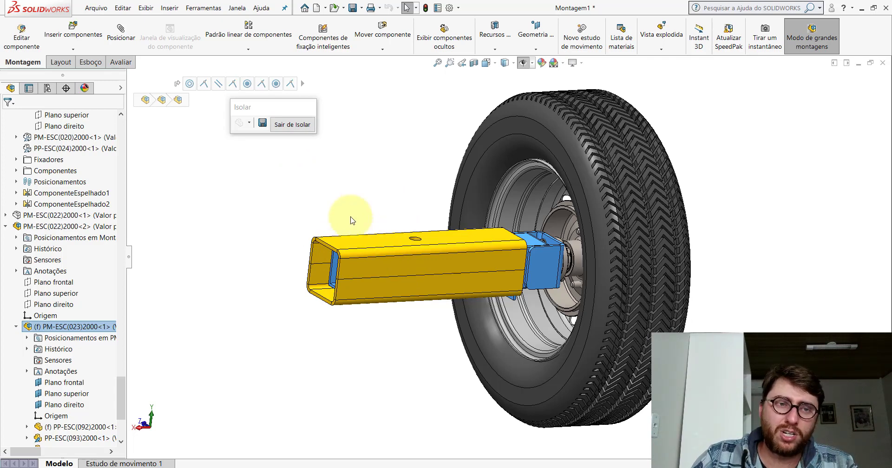
pyautogui.click(323, 179)
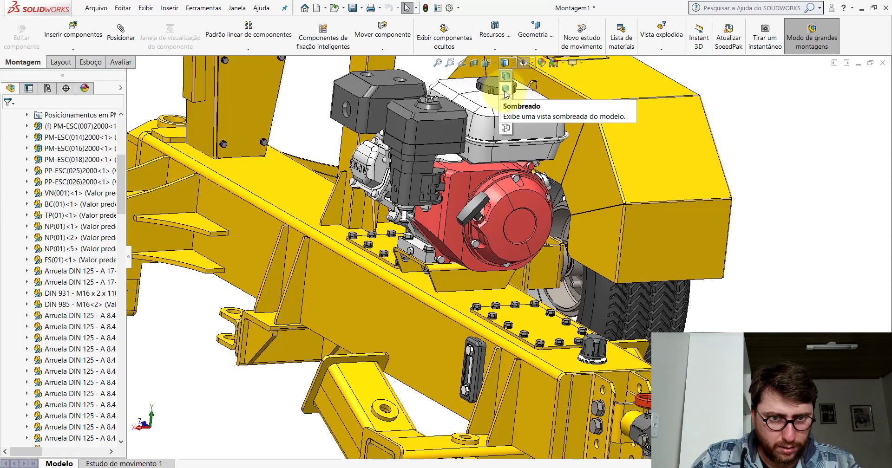
# Step: Show the model Shaded without edges, enable Large Assembly Mode, and switch to Isometric
pyautogui.click(505, 90)
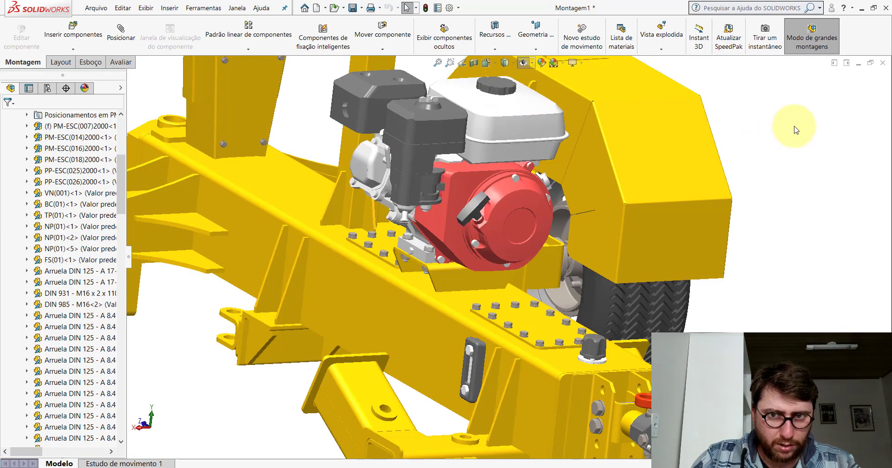
pyautogui.click(813, 45)
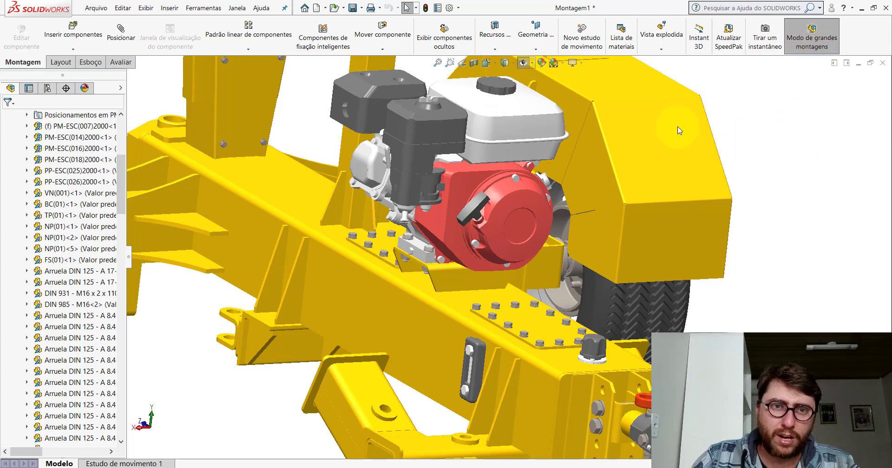
pyautogui.click(487, 64)
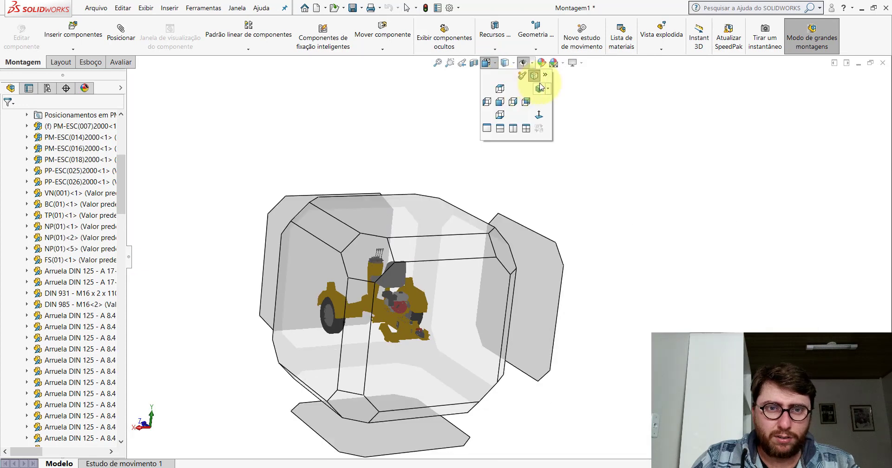
pyautogui.click(528, 101)
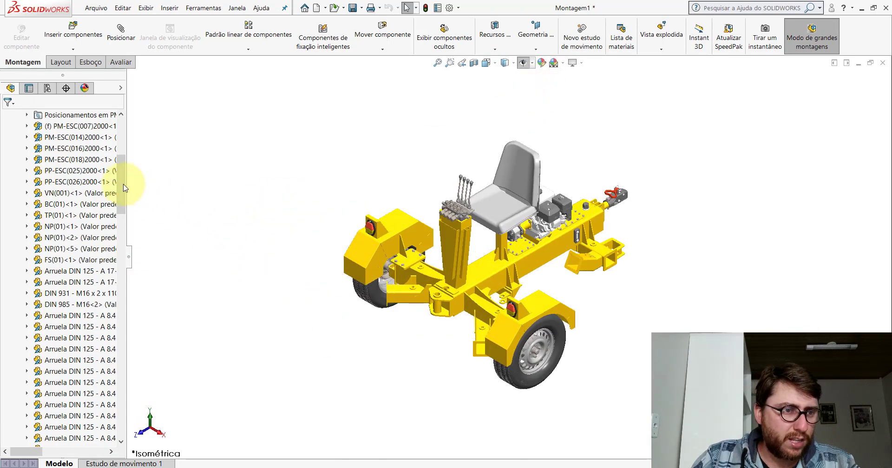
# Step: Collapse Montagem1's design tree to its top-level components with Collapse Items
pyautogui.moveTo(123, 183); pyautogui.dragTo(123, 120)
pyautogui.rightClick(96, 119)
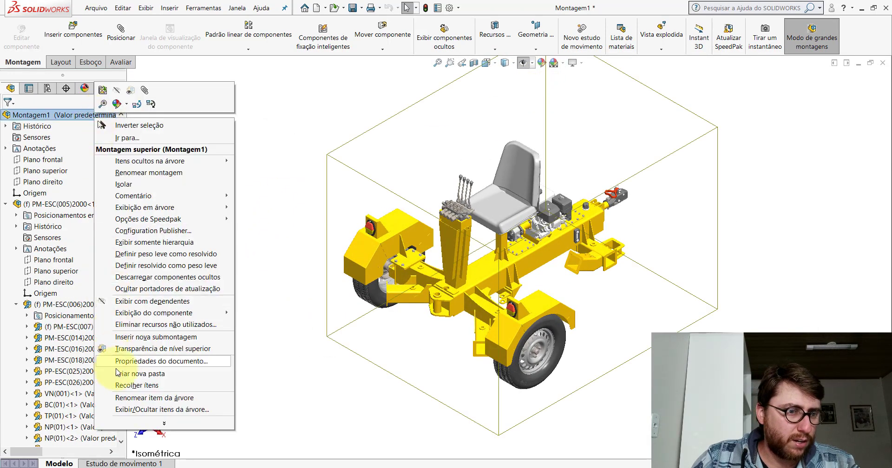
pyautogui.click(123, 388)
pyautogui.scroll(-2, 455, 248)
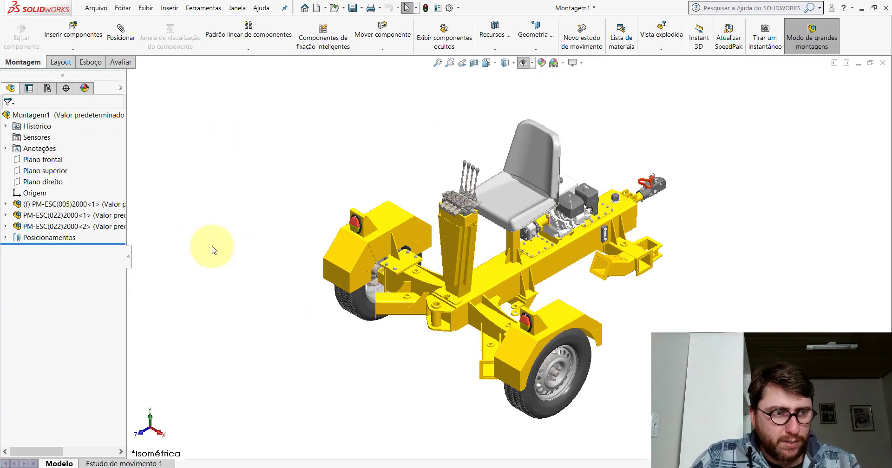
pyautogui.click(442, 462)
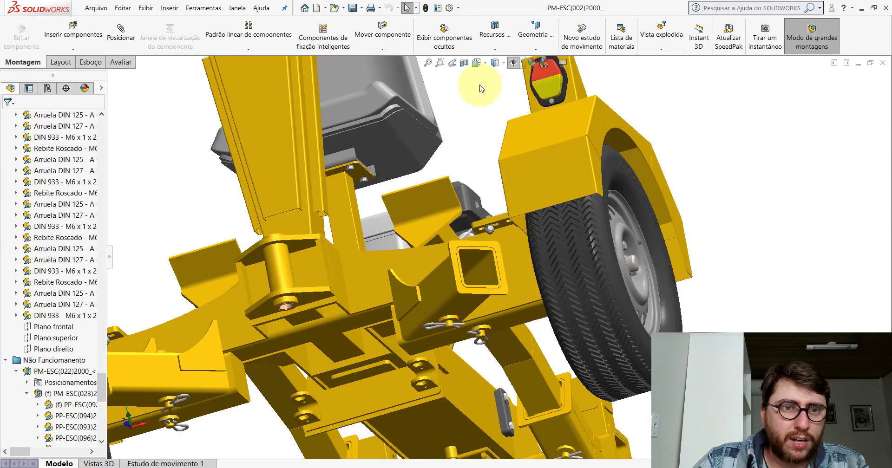
pyautogui.click(478, 64)
pyautogui.click(521, 84)
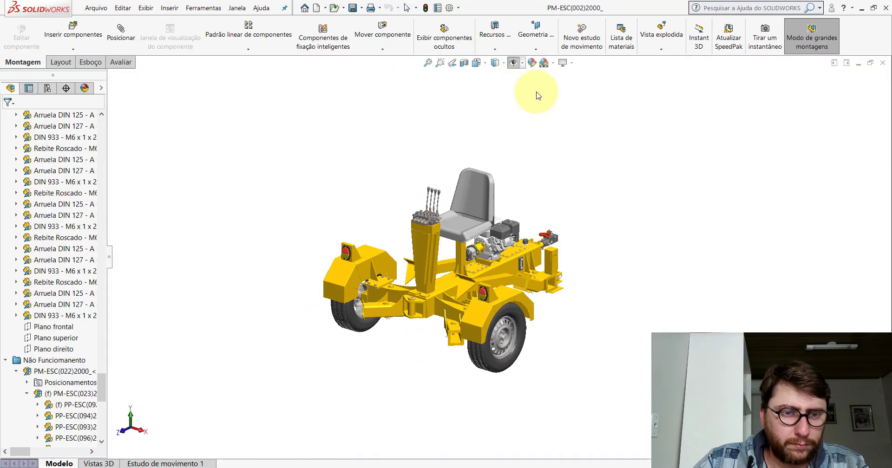
pyautogui.moveTo(105, 387); pyautogui.dragTo(105, 116)
pyautogui.rightClick(68, 115)
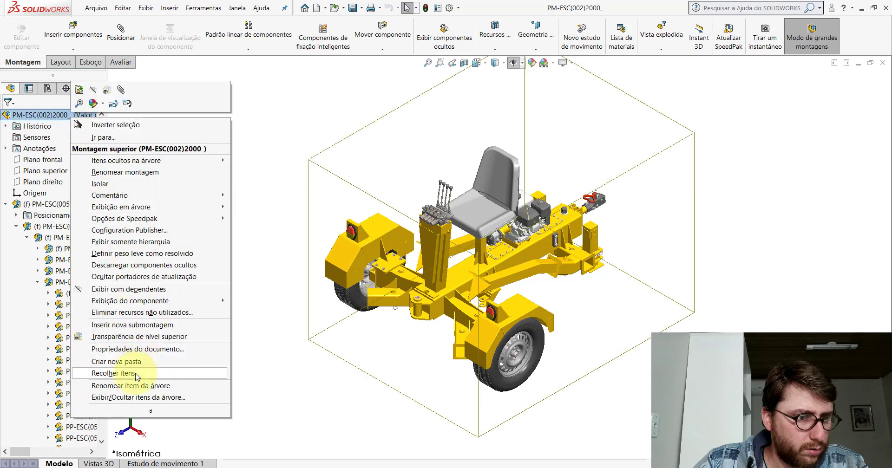
pyautogui.click(114, 373)
pyautogui.click(5, 215)
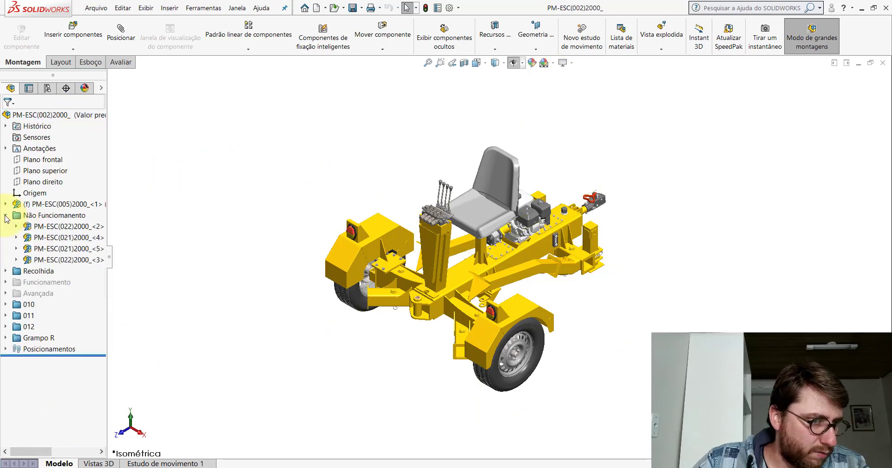
pyautogui.click(63, 239)
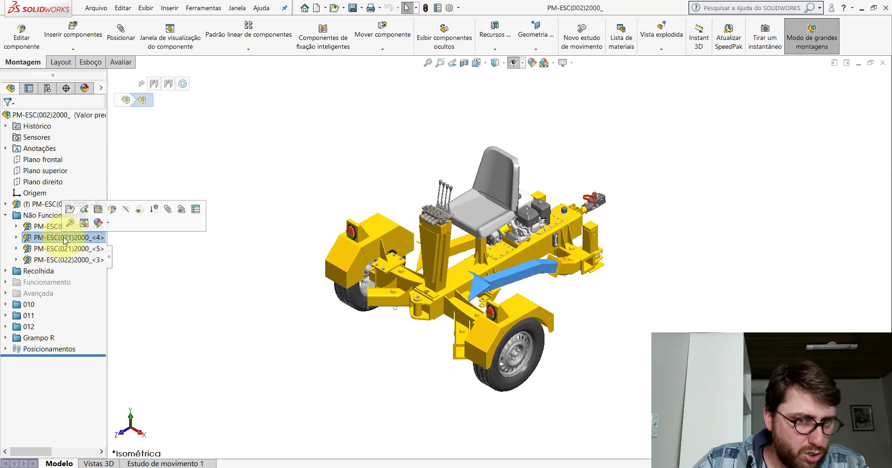
pyautogui.scroll(-5, 554, 269)
pyautogui.scroll(-4, 494, 251)
pyautogui.scroll(2, 494, 251)
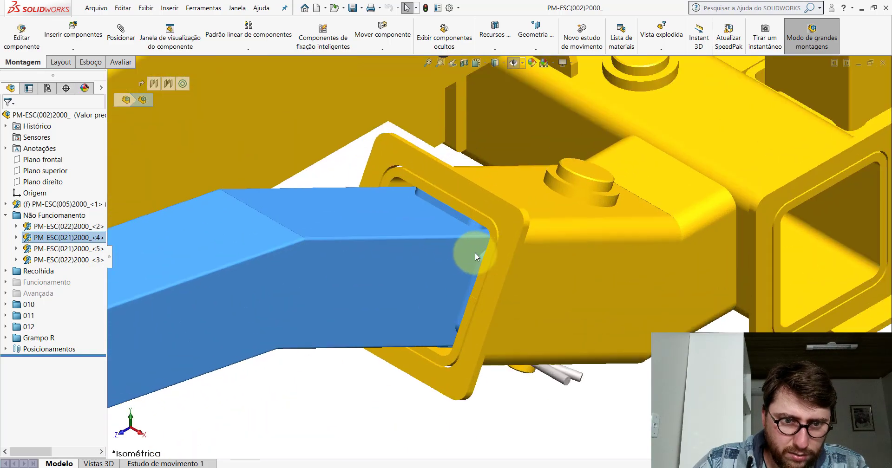
pyautogui.scroll(4, 475, 253)
pyautogui.scroll(3, 481, 272)
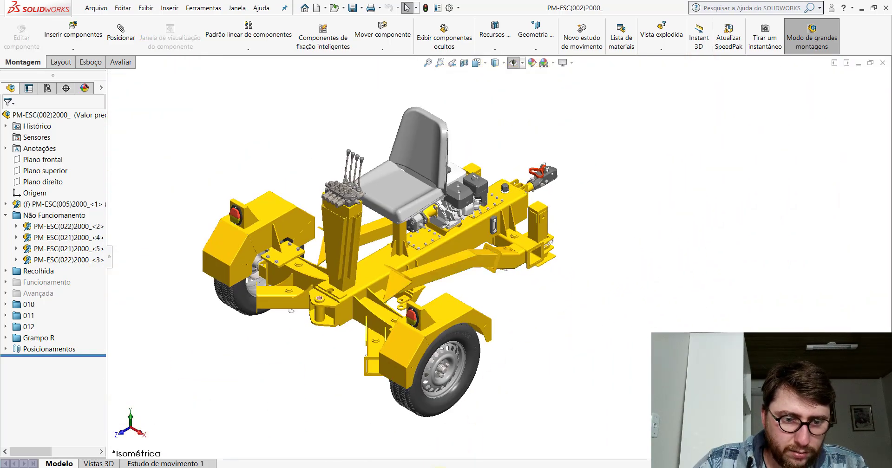
pyautogui.click(571, 431)
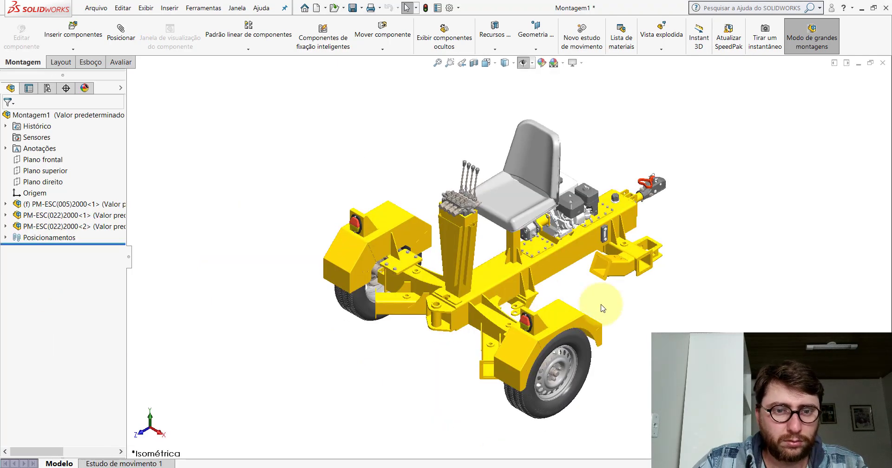
# Step: Insert PM-ESC(021)2000 through Insert Components > Browse and place it near the frame and wheel
pyautogui.scroll(2, 594, 297)
pyautogui.scroll(-4, 579, 279)
pyautogui.click(61, 32)
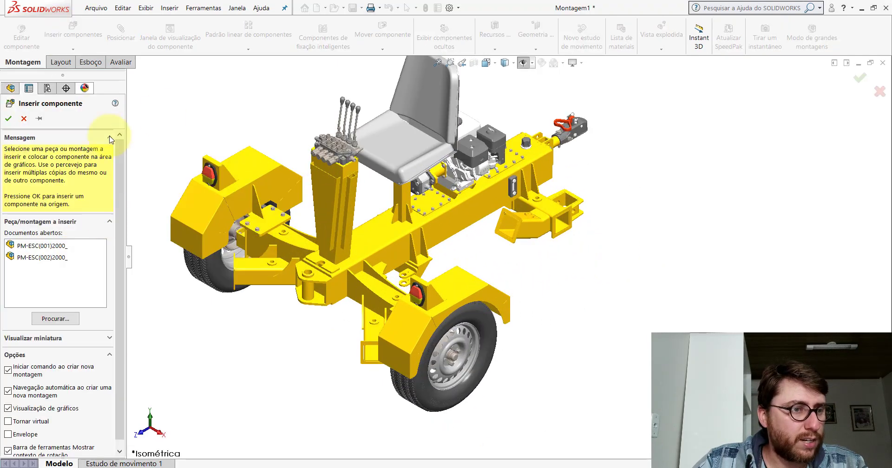
pyautogui.click(61, 320)
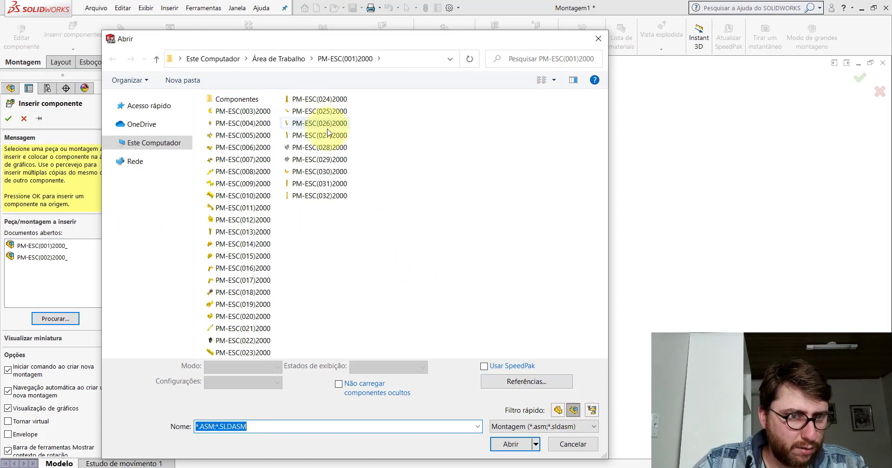
pyautogui.doubleClick(229, 329)
pyautogui.scroll(-3, 462, 282)
pyautogui.scroll(-3, 436, 274)
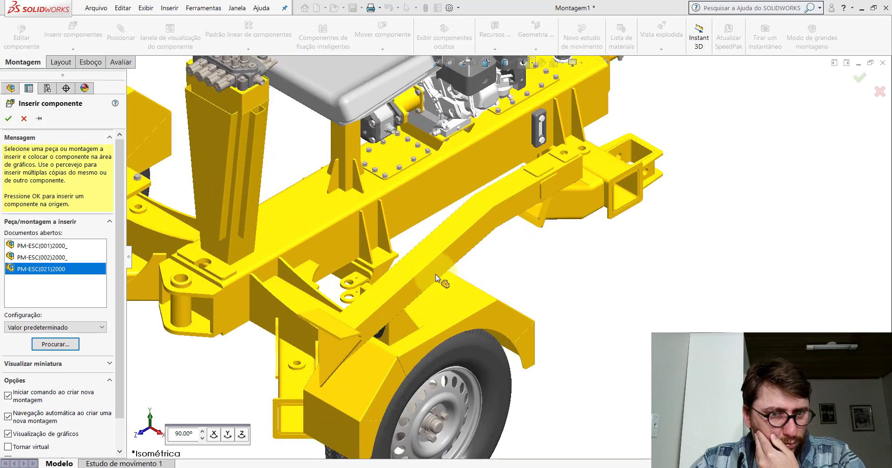
pyautogui.click(435, 275)
pyautogui.scroll(3, 528, 235)
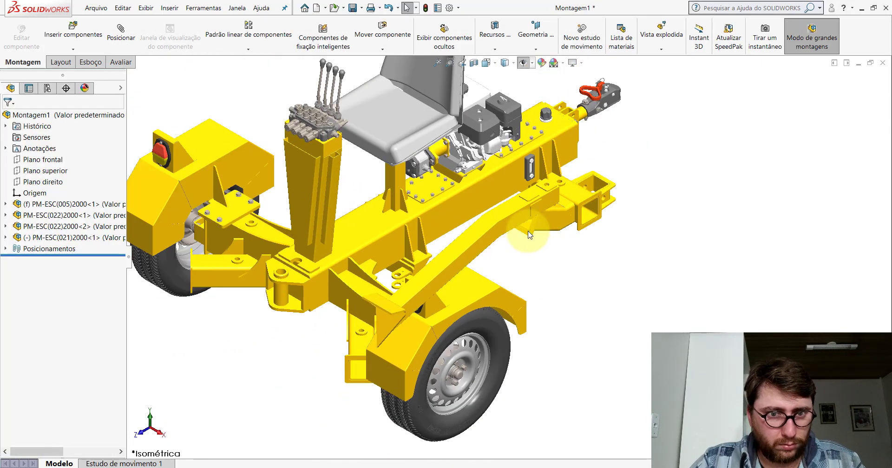
# Step: Isolate the drawbar PM-ESC(021)2000 together with the hitch sleeve part
pyautogui.click(70, 237)
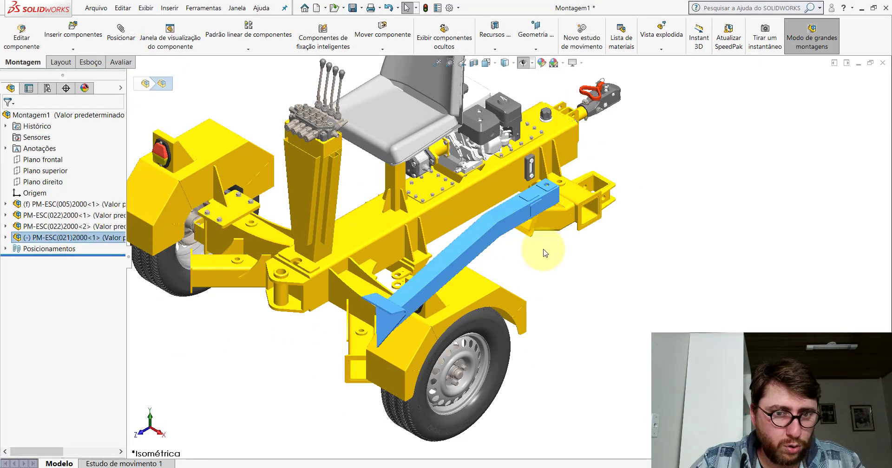
pyautogui.scroll(-2, 522, 249)
pyautogui.scroll(-1, 522, 247)
pyautogui.scroll(-1, 508, 248)
pyautogui.scroll(-1, 502, 242)
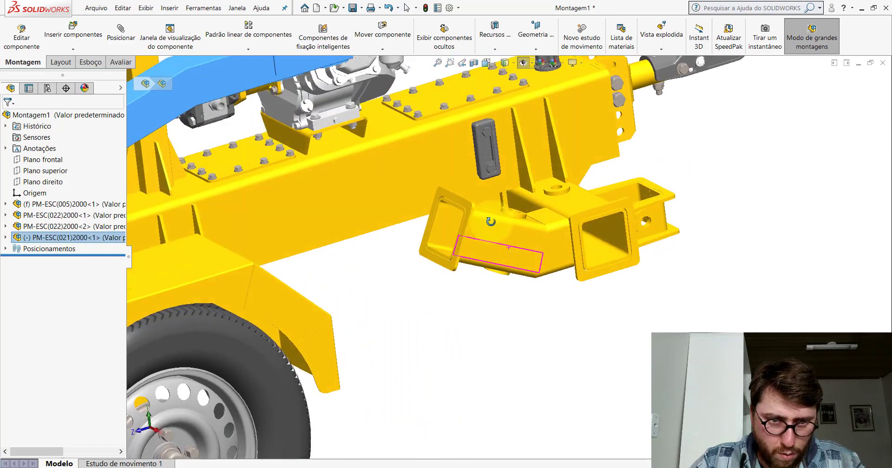
pyautogui.scroll(-1, 494, 234)
pyautogui.scroll(-2, 486, 242)
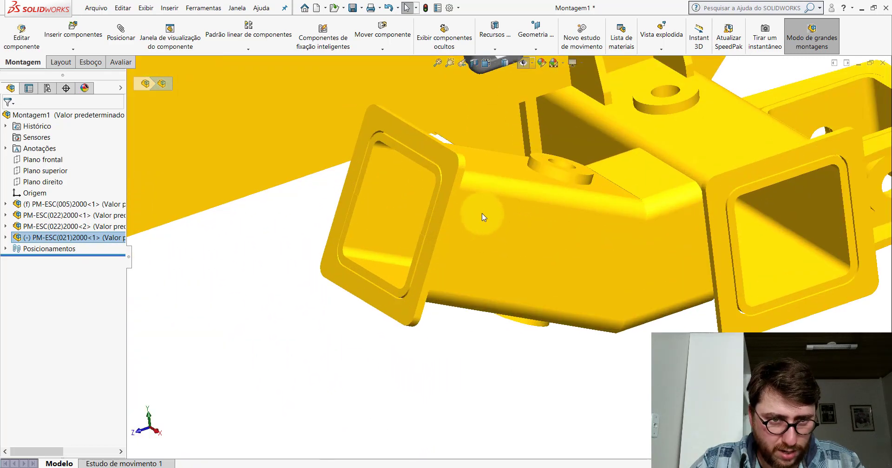
pyautogui.click(482, 213)
pyautogui.keyDown('ctrl'); pyautogui.click(463, 265); pyautogui.keyUp('ctrl')
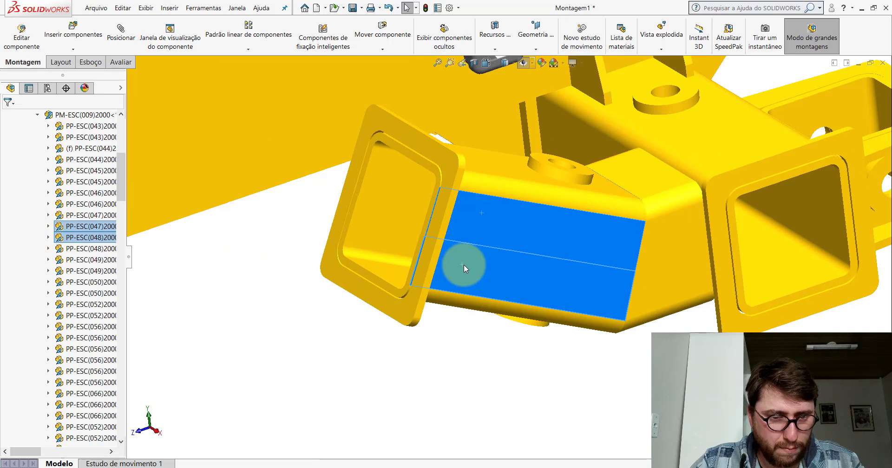
pyautogui.rightClick(463, 264)
pyautogui.click(511, 318)
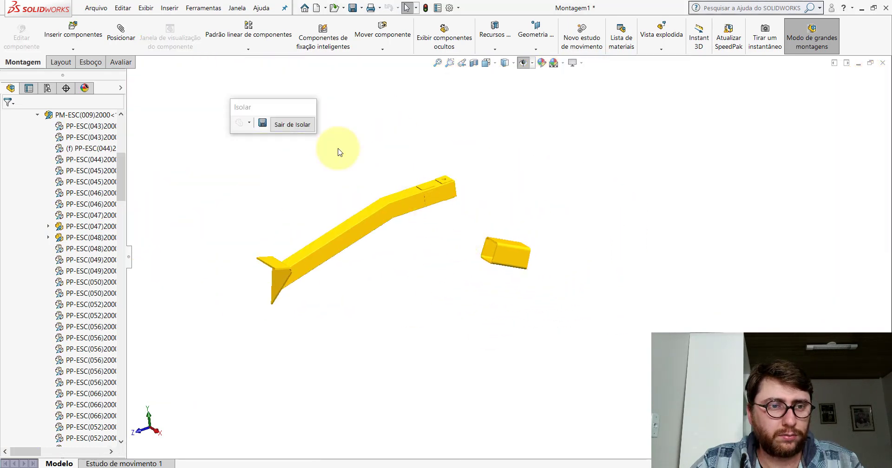
# Step: Mate the drawbar's and sleeve's Plano direito planes coincident as Coincidente6
pyautogui.click(525, 63)
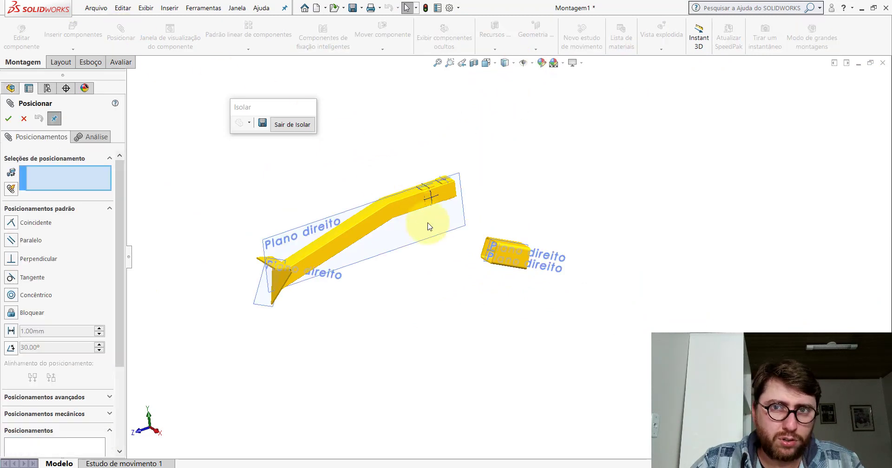
pyautogui.scroll(-4, 467, 165)
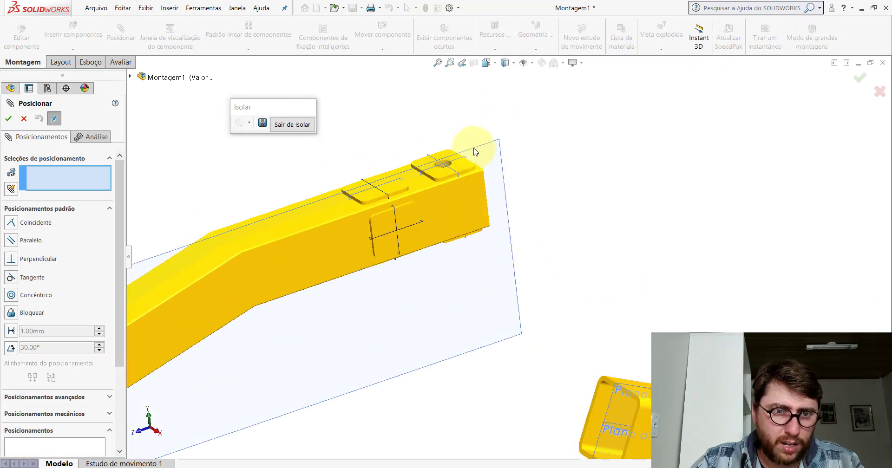
pyautogui.click(327, 200)
pyautogui.scroll(3, 336, 202)
pyautogui.scroll(-3, 507, 271)
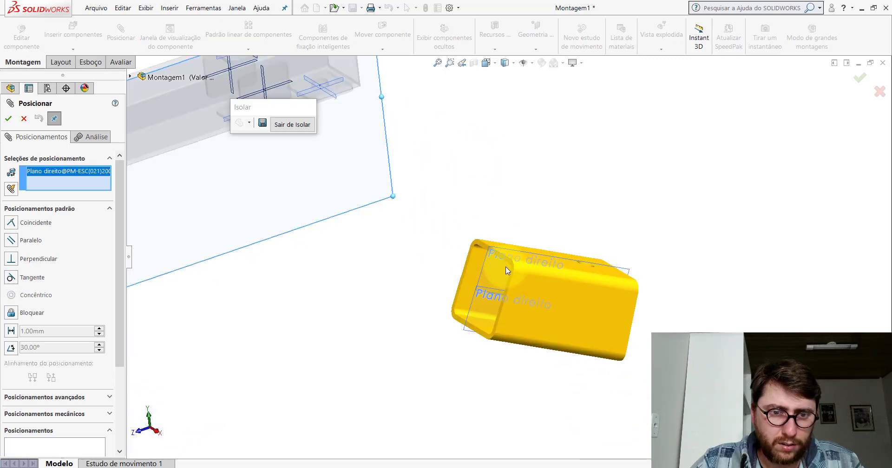
pyautogui.scroll(-3, 507, 271)
pyautogui.click(514, 229)
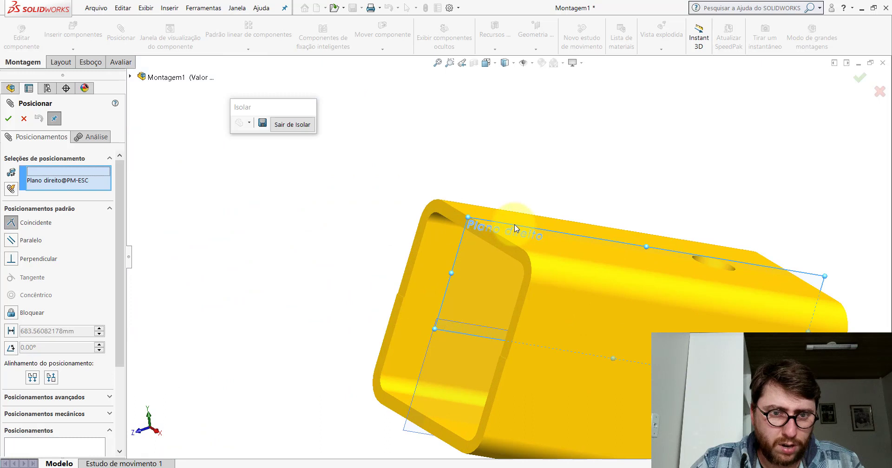
pyautogui.click(643, 209)
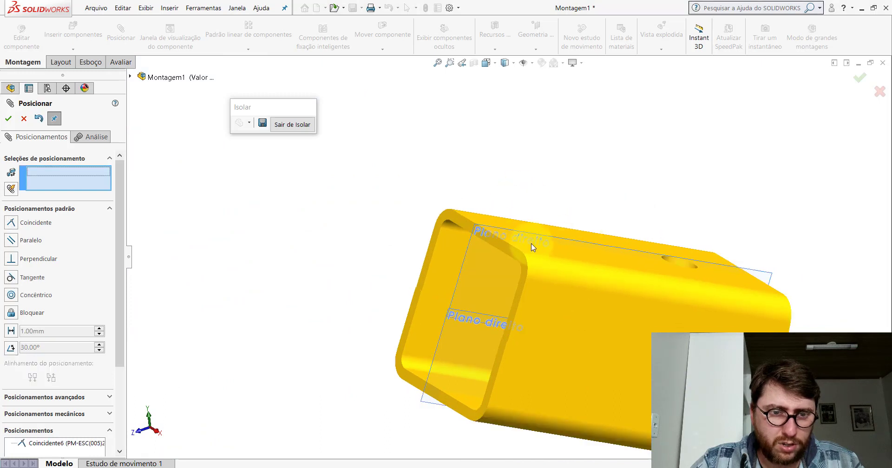
# Step: Close the mate command and open the bent bar PP-ESC(090)2000 in its own window
pyautogui.scroll(5, 511, 254)
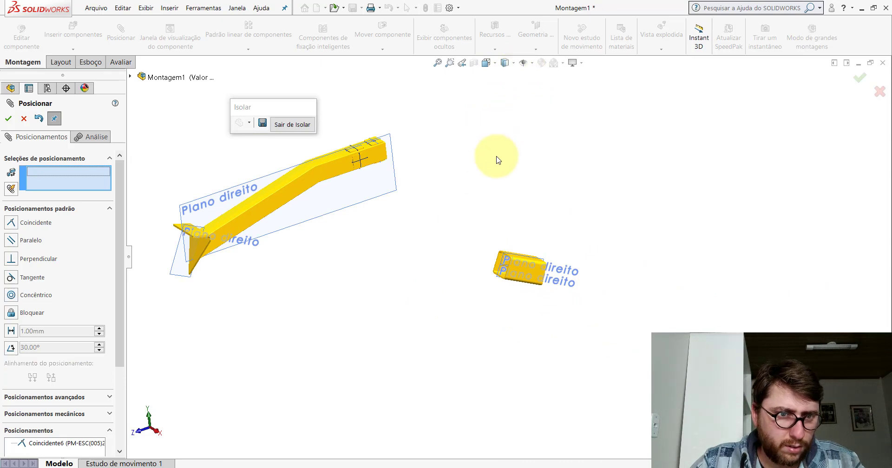
pyautogui.scroll(-2, 438, 185)
pyautogui.scroll(-3, 393, 169)
pyautogui.scroll(-3, 382, 167)
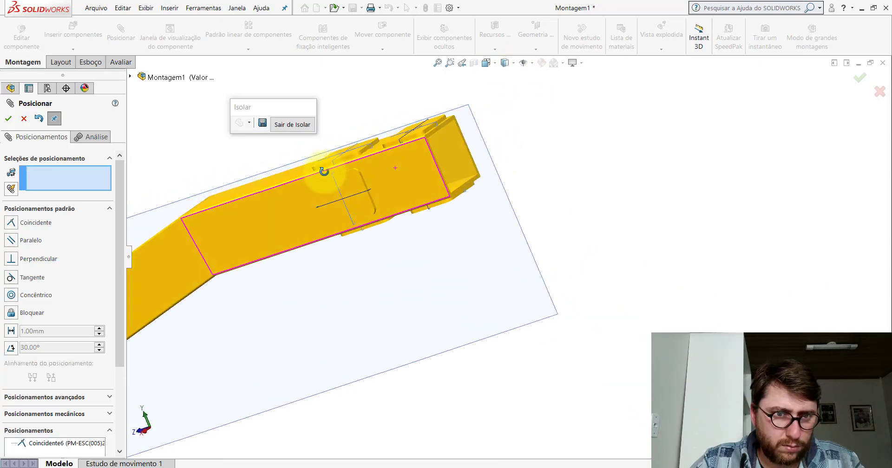
pyautogui.moveTo(324, 171); pyautogui.dragTo(378, 167, button='middle')
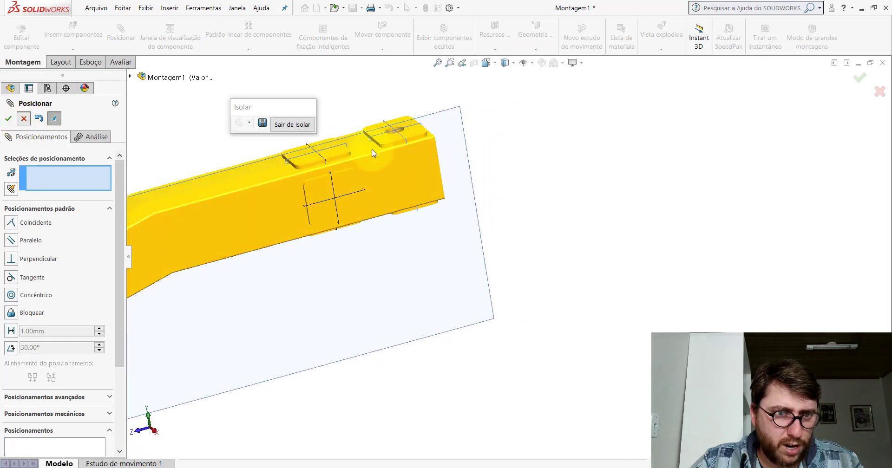
pyautogui.press('Escape')
pyautogui.scroll(3, 512, 202)
pyautogui.moveTo(499, 239); pyautogui.dragTo(434, 232, button='middle')
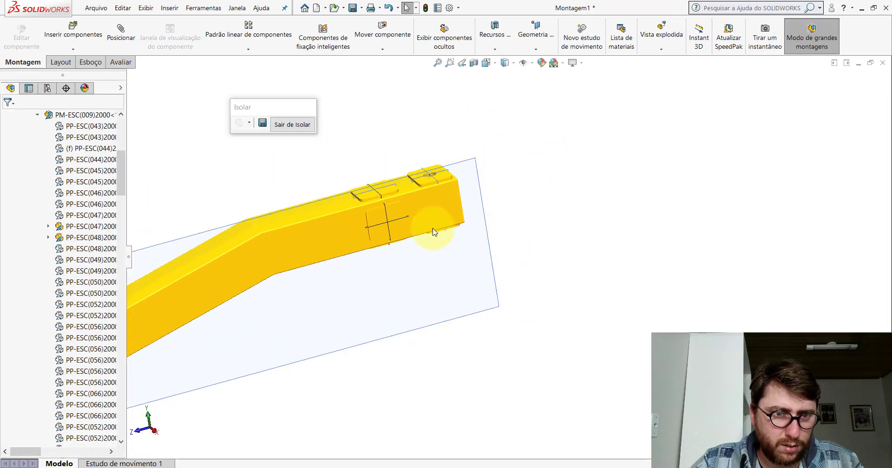
pyautogui.click(435, 214)
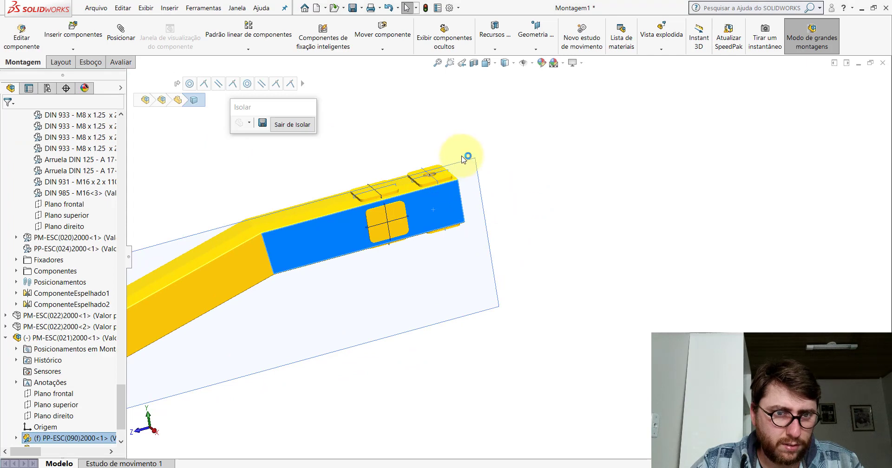
pyautogui.click(463, 161)
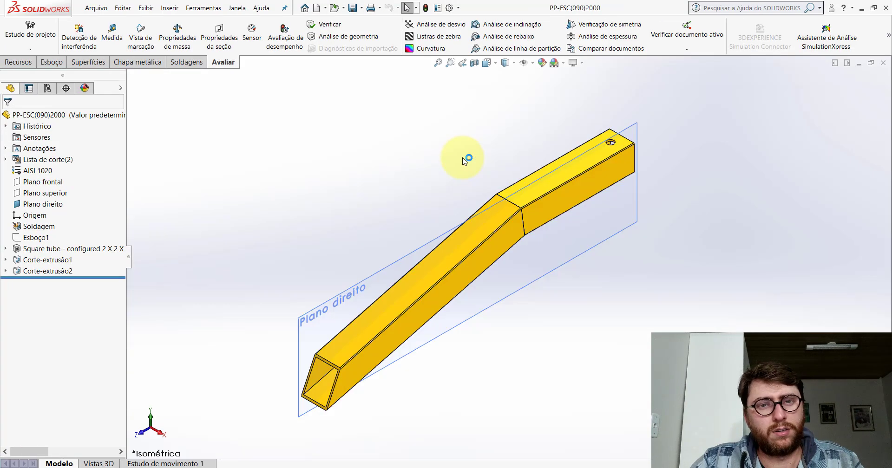
# Step: Set a white scene and add mid-plane Plano2 between the tube's top and bottom faces
pyautogui.click(566, 63)
pyautogui.click(567, 108)
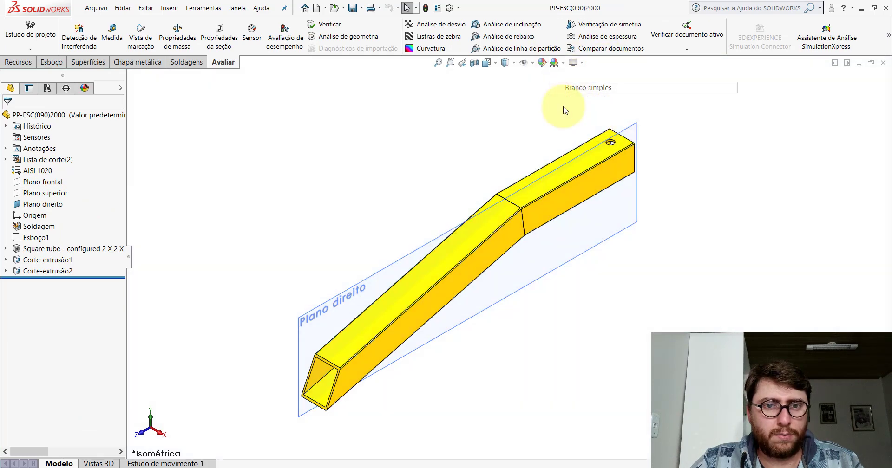
pyautogui.click(30, 66)
pyautogui.click(576, 46)
pyautogui.click(578, 66)
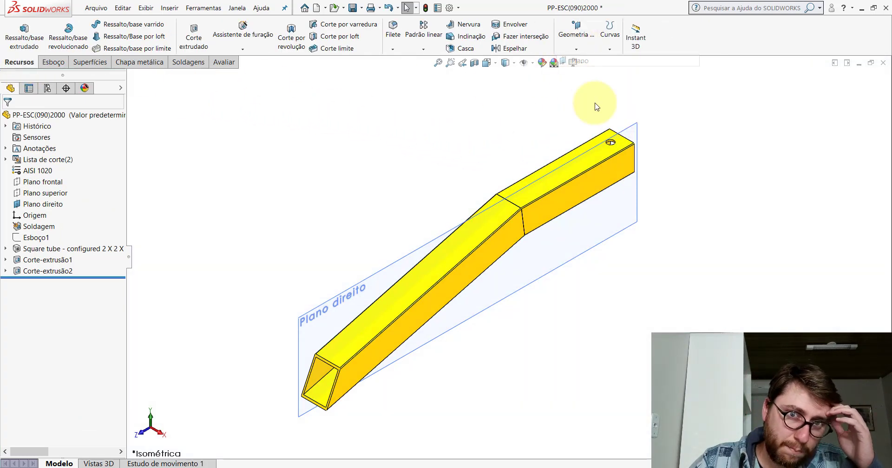
pyautogui.scroll(-5, 619, 161)
pyautogui.click(524, 217)
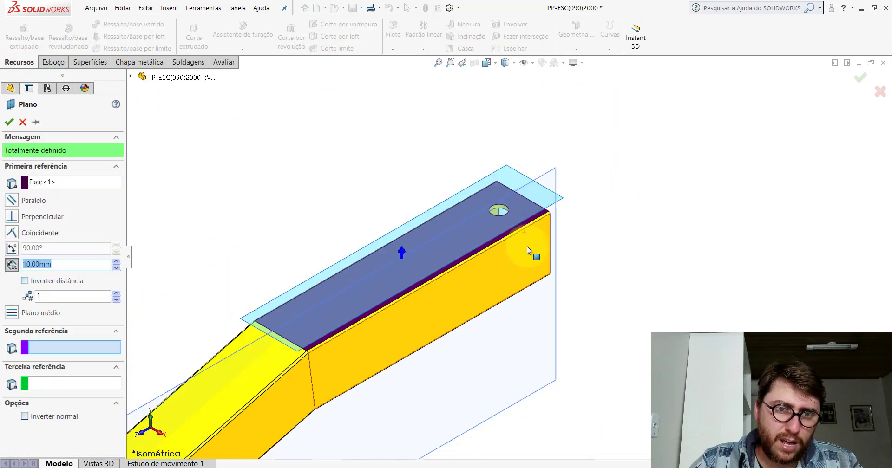
pyautogui.moveTo(492, 219)
pyautogui.mouseDown(button='middle')
pyautogui.moveTo(533, 213)
pyautogui.moveTo(523, 294)
pyautogui.mouseUp(button='middle')
pyautogui.click(511, 277)
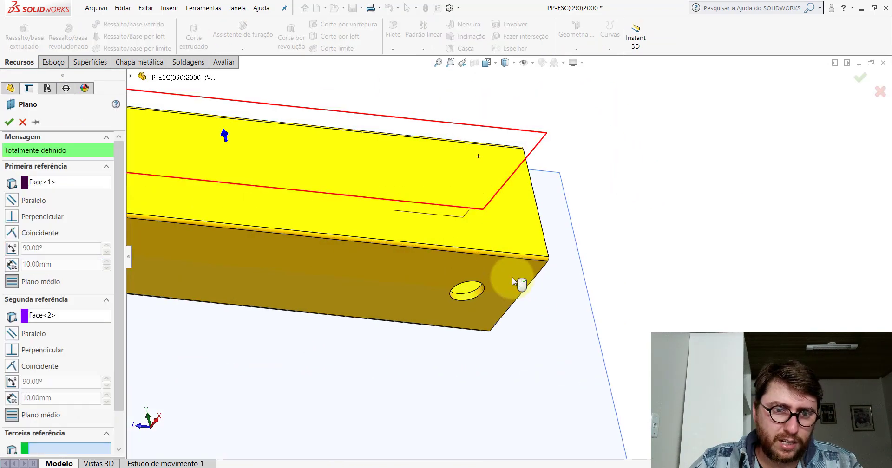
pyautogui.press('Return')
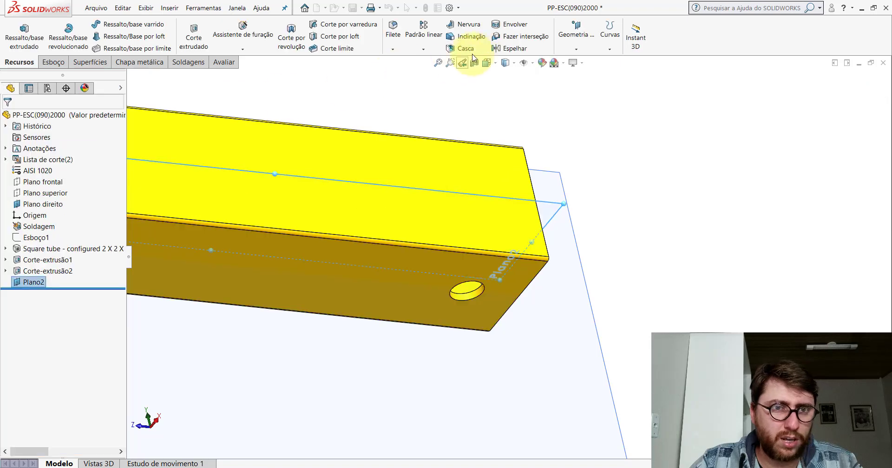
# Step: Switch to isometric view, save the part, and return to the assembly
pyautogui.click(487, 64)
pyautogui.click(541, 77)
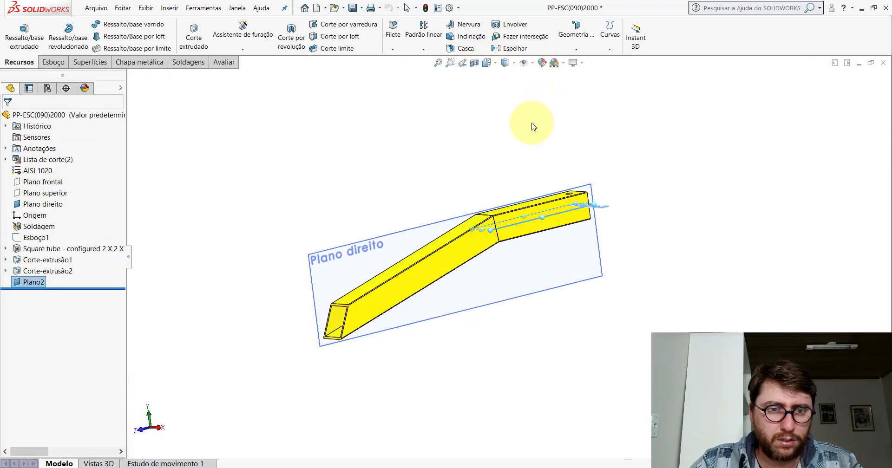
pyautogui.scroll(-4, 714, 124)
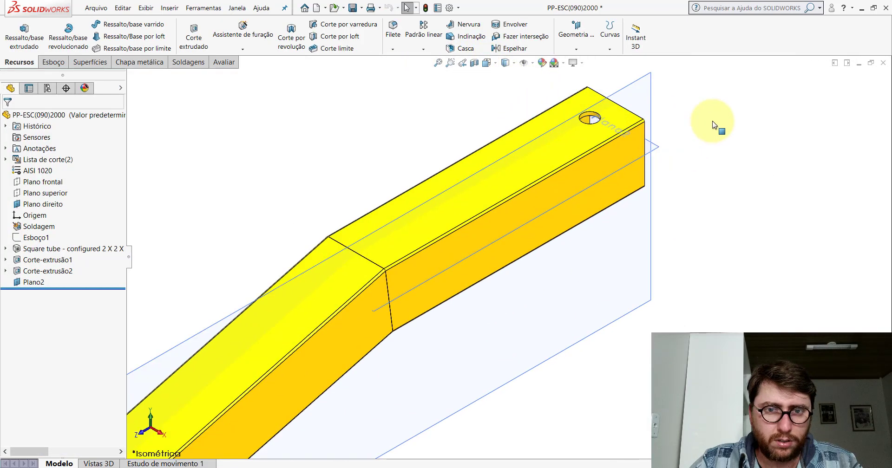
pyautogui.click(352, 8)
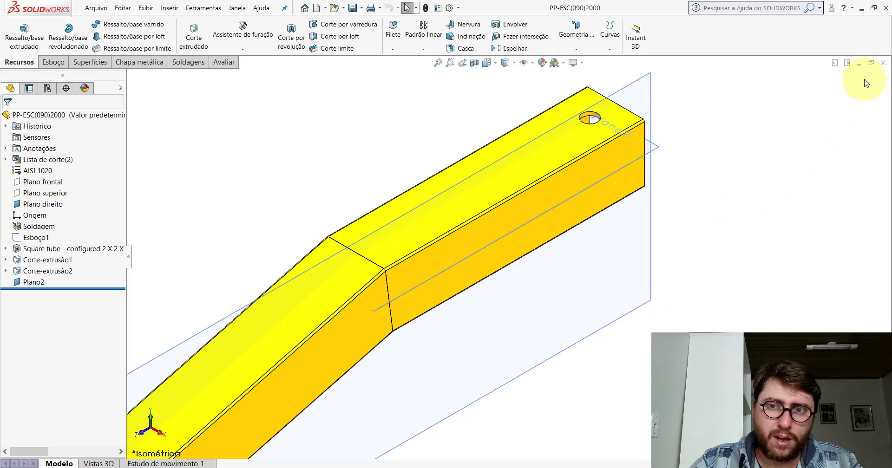
pyautogui.click(883, 63)
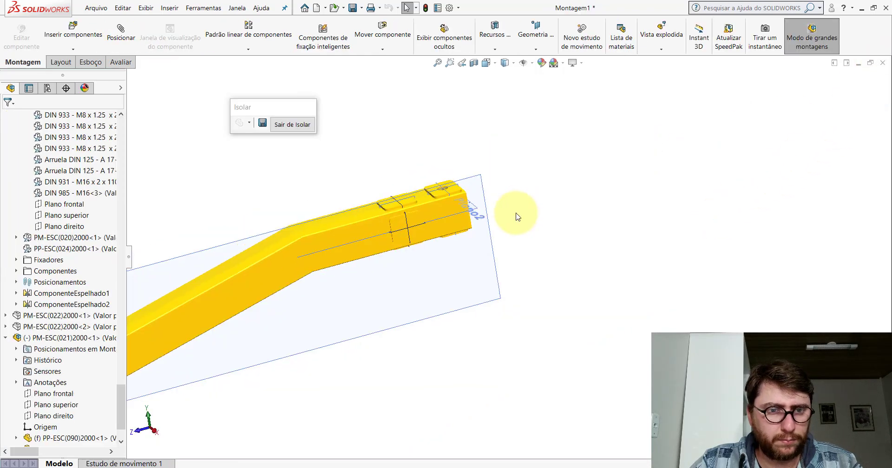
# Step: Start a Symmetric advanced mate using the drawbar's Plano2 as the symmetry plane
pyautogui.click(121, 41)
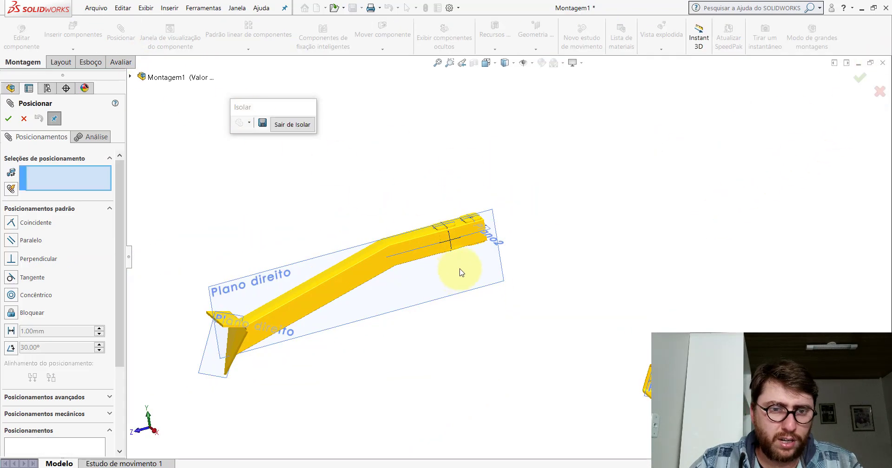
pyautogui.click(52, 216)
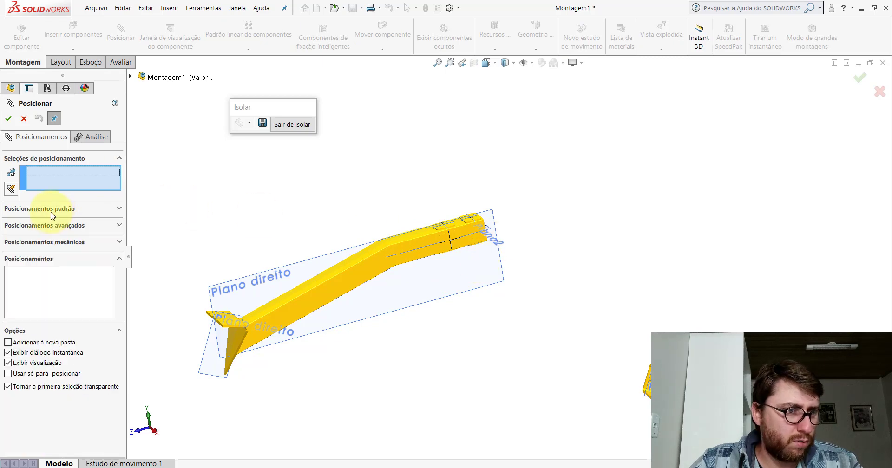
pyautogui.click(50, 225)
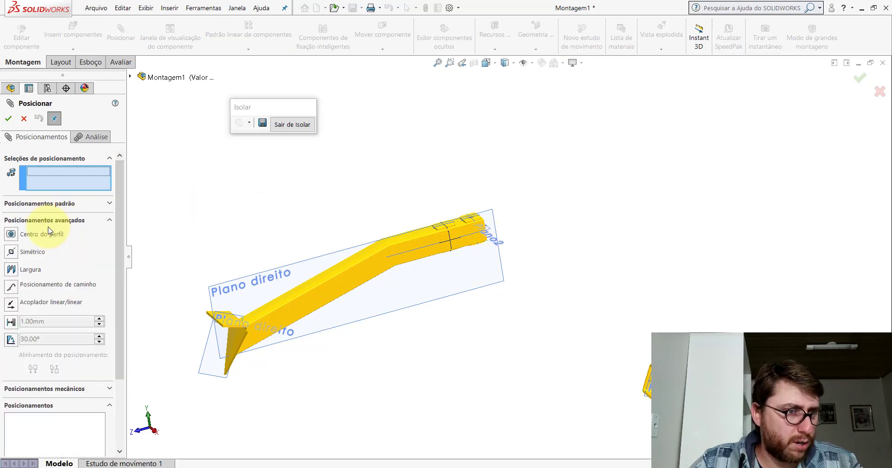
pyautogui.click(11, 254)
pyautogui.scroll(-5, 498, 243)
pyautogui.scroll(-5, 417, 217)
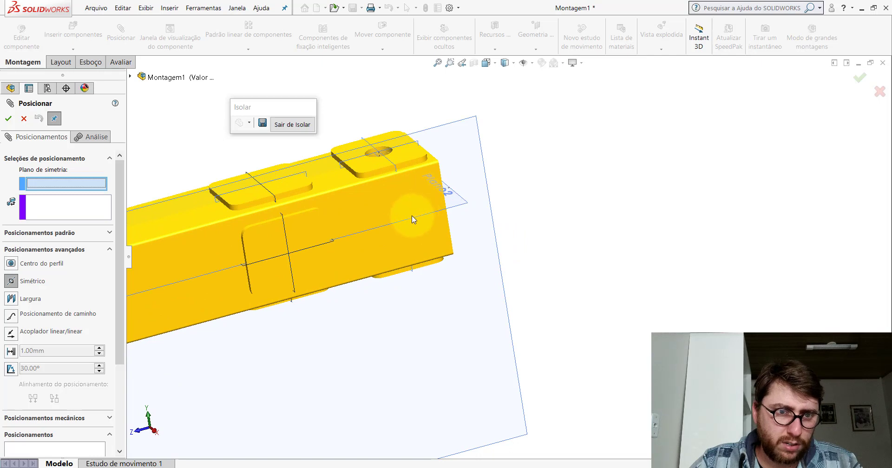
pyautogui.click(411, 217)
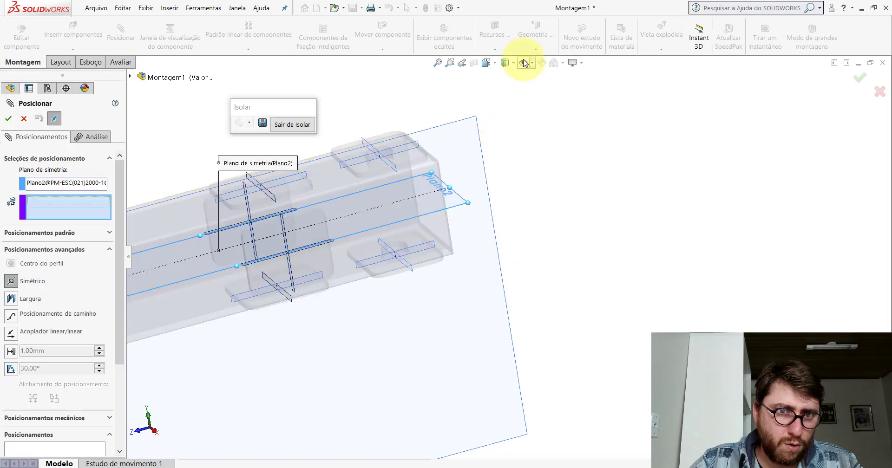
# Step: Pick two opposite faces of PM-ESC(005) and confirm the symmetric mate Simétrico4
pyautogui.scroll(2, 533, 124)
pyautogui.scroll(3, 609, 313)
pyautogui.scroll(2, 674, 283)
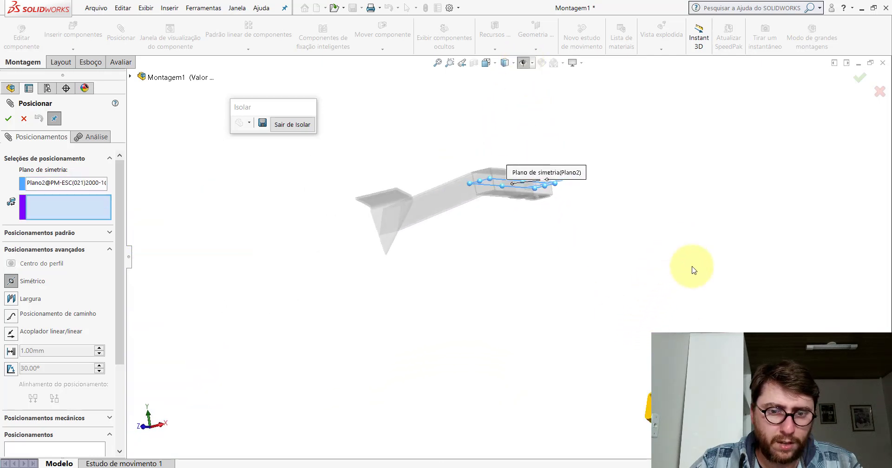
pyautogui.scroll(-5, 693, 270)
pyautogui.scroll(-3, 445, 308)
pyautogui.click(434, 284)
pyautogui.scroll(5, 527, 264)
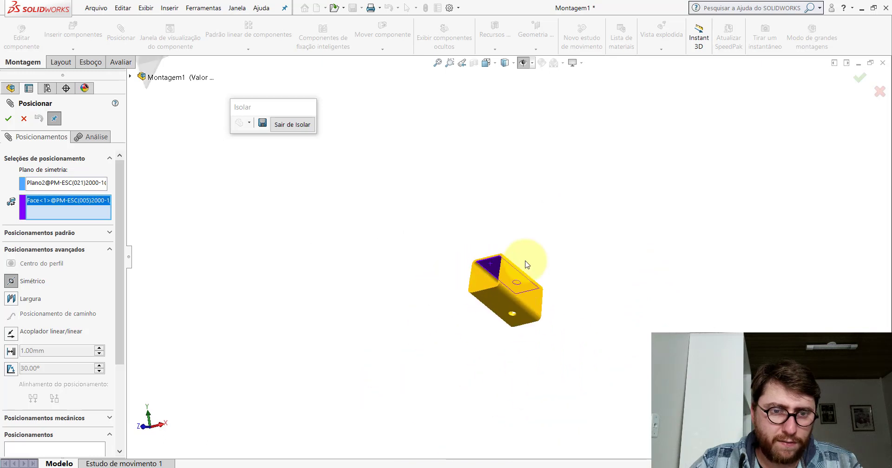
pyautogui.scroll(-5, 471, 234)
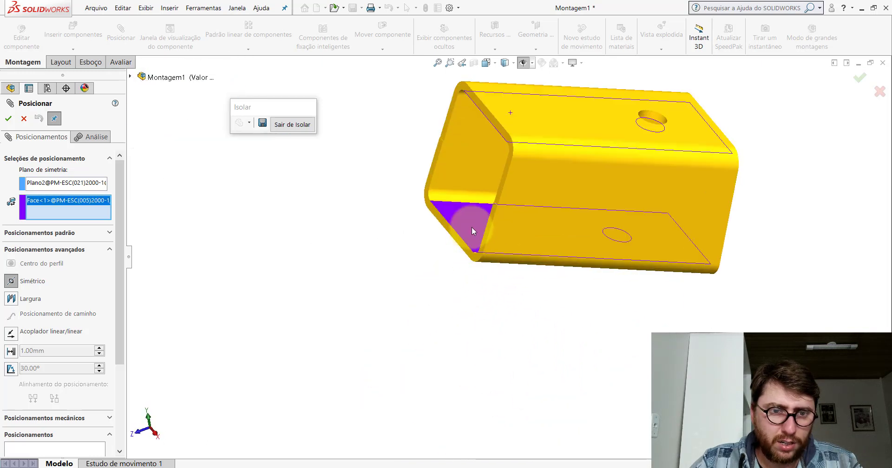
pyautogui.click(472, 228)
pyautogui.scroll(3, 466, 255)
pyautogui.scroll(2, 465, 261)
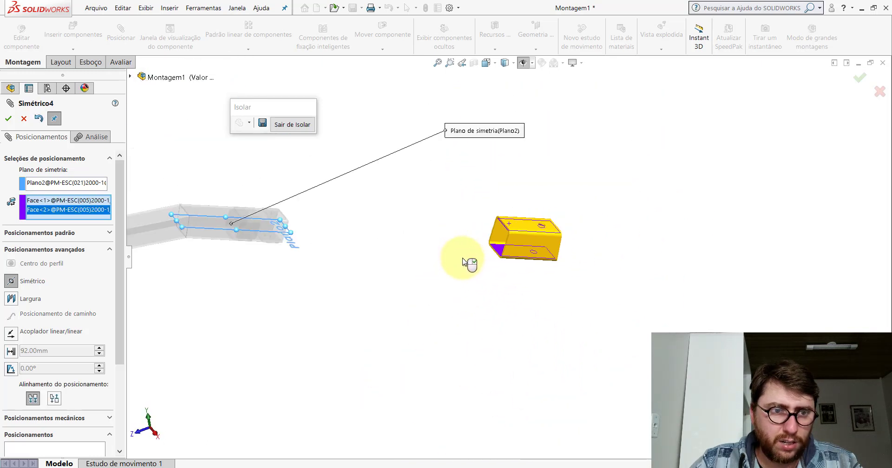
pyautogui.scroll(2, 466, 263)
pyautogui.click(8, 118)
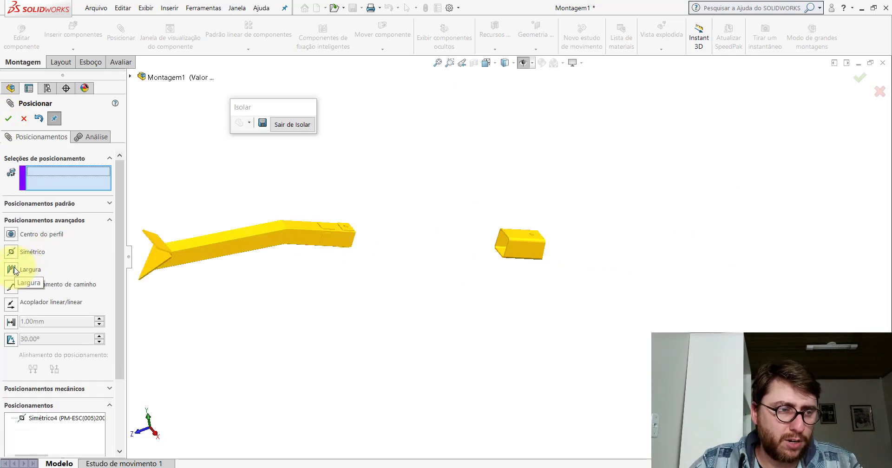
# Step: Drag the short end piece PM-ESC(005) away from the tube to expose its hole
pyautogui.scroll(-5, 352, 236)
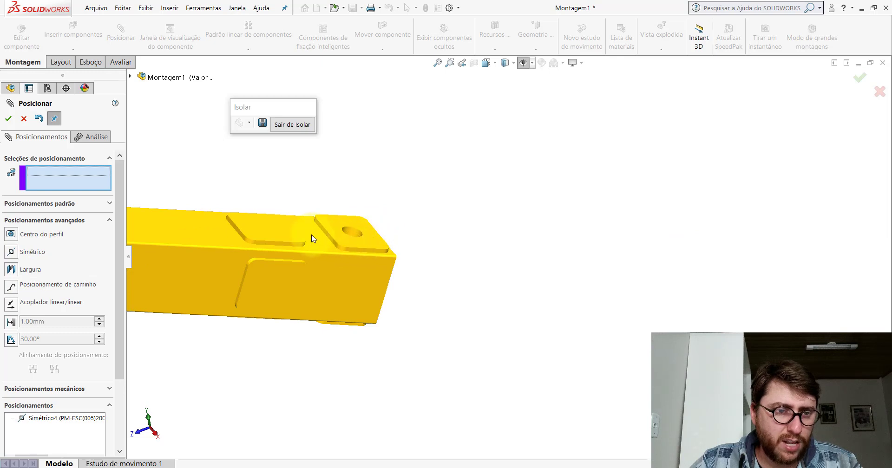
pyautogui.moveTo(315, 237)
pyautogui.mouseDown(button='middle')
pyautogui.moveTo(372, 265)
pyautogui.moveTo(388, 167)
pyautogui.moveTo(405, 284)
pyautogui.mouseUp(button='middle')
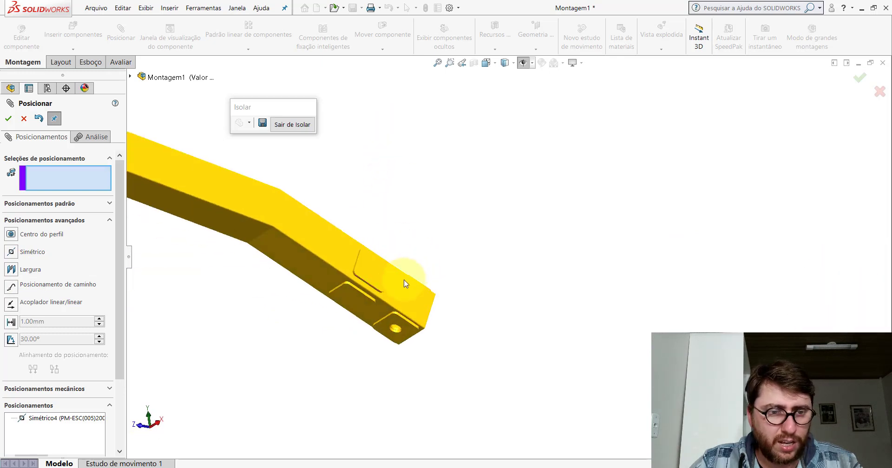
pyautogui.scroll(3, 380, 304)
pyautogui.moveTo(624, 329); pyautogui.dragTo(486, 275)
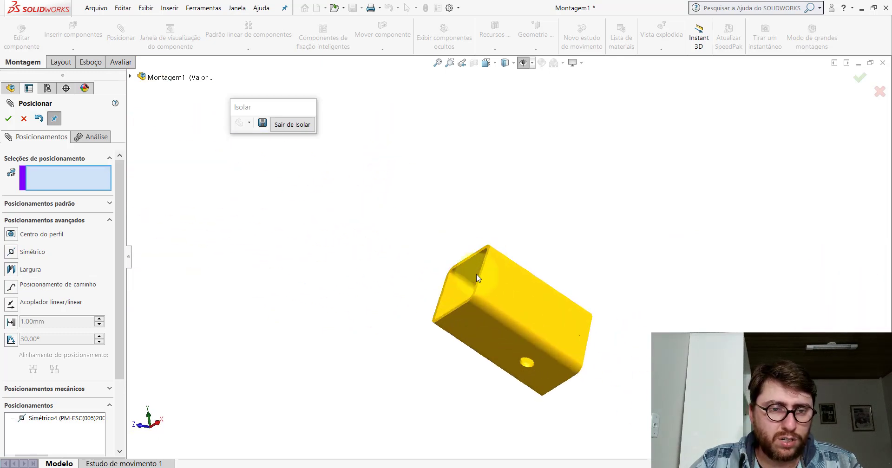
pyautogui.moveTo(486, 275)
pyautogui.mouseDown(button='middle')
pyautogui.moveTo(486, 295)
pyautogui.moveTo(406, 404)
pyautogui.moveTo(471, 282)
pyautogui.mouseUp(button='middle')
pyautogui.scroll(1, 470, 283)
pyautogui.scroll(-2, 432, 219)
pyautogui.scroll(-1, 435, 222)
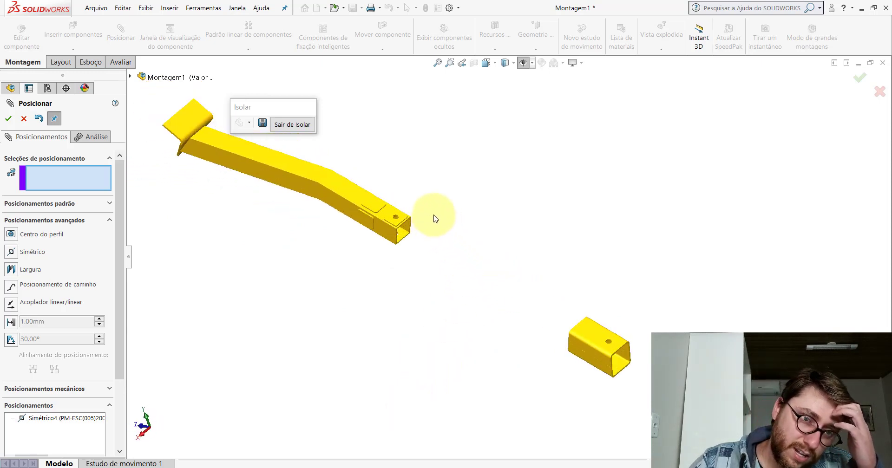
pyautogui.scroll(-2, 426, 221)
pyautogui.scroll(-1, 424, 211)
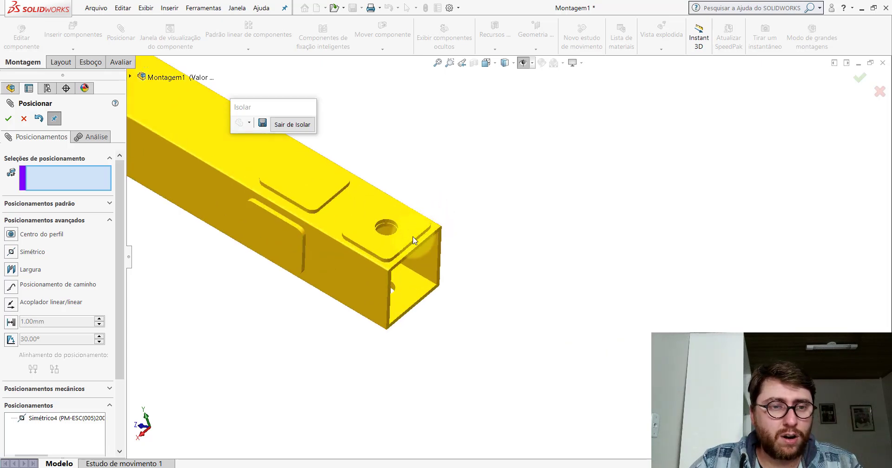
pyautogui.scroll(-3, 404, 211)
# Step: Make the drawbar hole concentric with the mount hole as Concêntrico1, then finish mating
pyautogui.click(395, 202)
pyautogui.scroll(3, 511, 269)
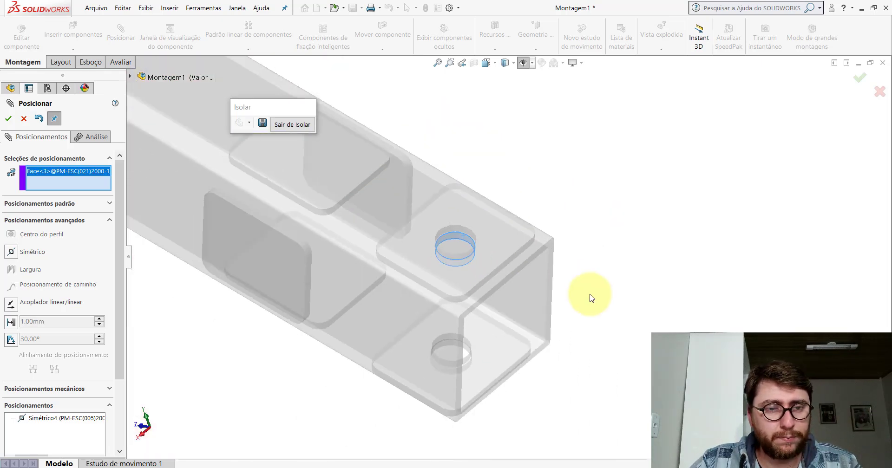
pyautogui.scroll(3, 604, 309)
pyautogui.scroll(2, 637, 348)
pyautogui.scroll(-4, 463, 276)
pyautogui.scroll(-3, 411, 248)
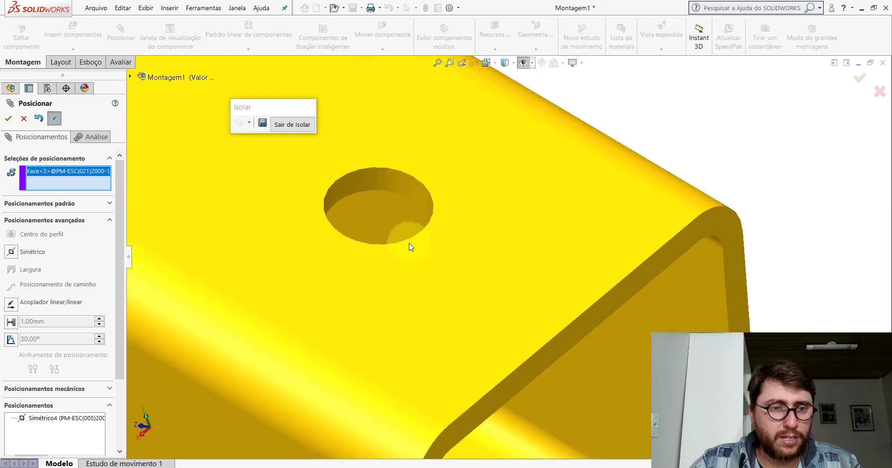
pyautogui.click(411, 191)
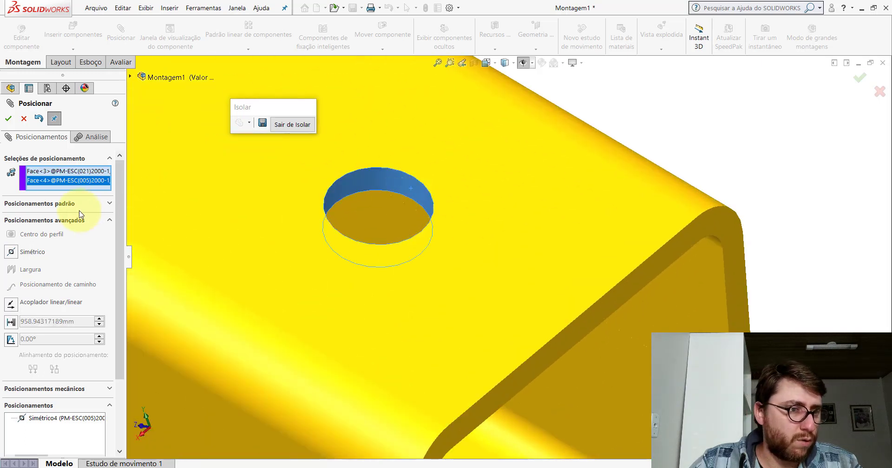
pyautogui.click(49, 205)
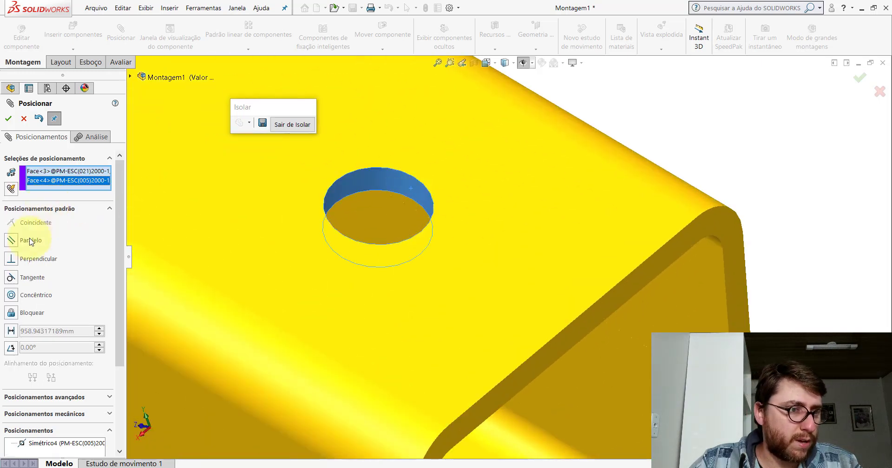
pyautogui.click(11, 296)
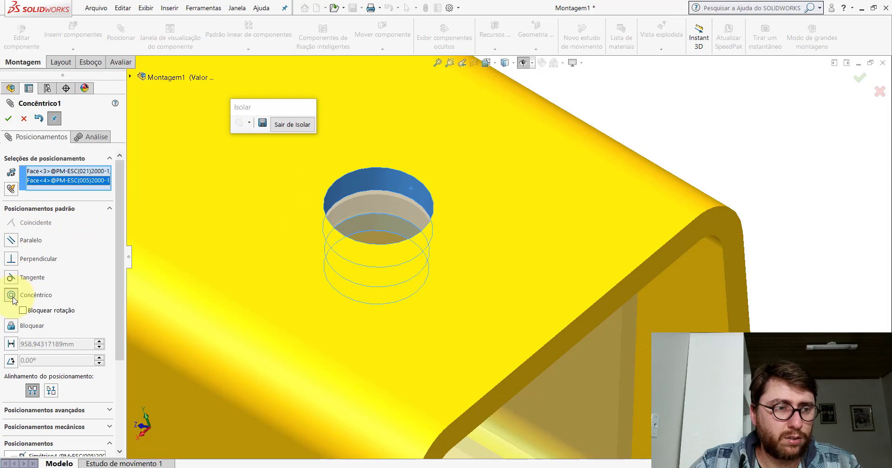
pyautogui.click(9, 119)
pyautogui.click(9, 119)
# Step: Start the Measure tool with the view turned toward the tube joint
pyautogui.scroll(5, 483, 254)
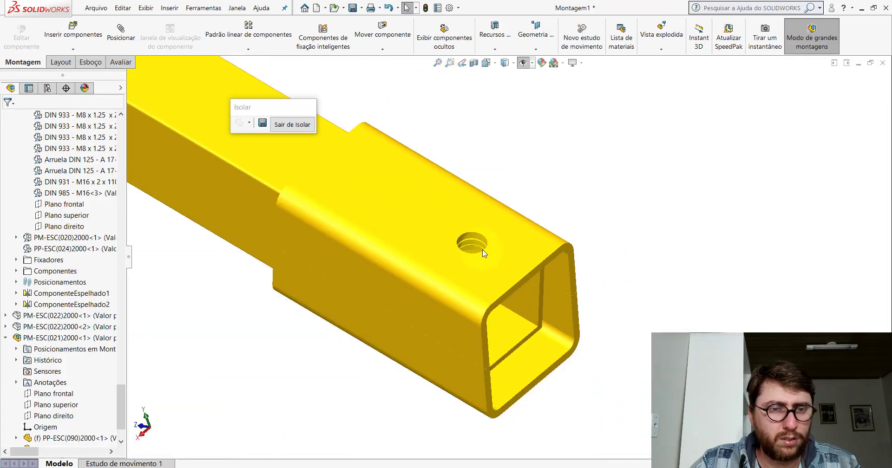
pyautogui.scroll(3, 483, 254)
pyautogui.scroll(-2, 484, 251)
pyautogui.moveTo(484, 250)
pyautogui.mouseDown(button='middle')
pyautogui.moveTo(428, 145)
pyautogui.moveTo(411, 165)
pyautogui.moveTo(428, 147)
pyautogui.moveTo(426, 159)
pyautogui.moveTo(525, 171)
pyautogui.moveTo(546, 217)
pyautogui.moveTo(559, 205)
pyautogui.moveTo(525, 163)
pyautogui.mouseUp(button='middle')
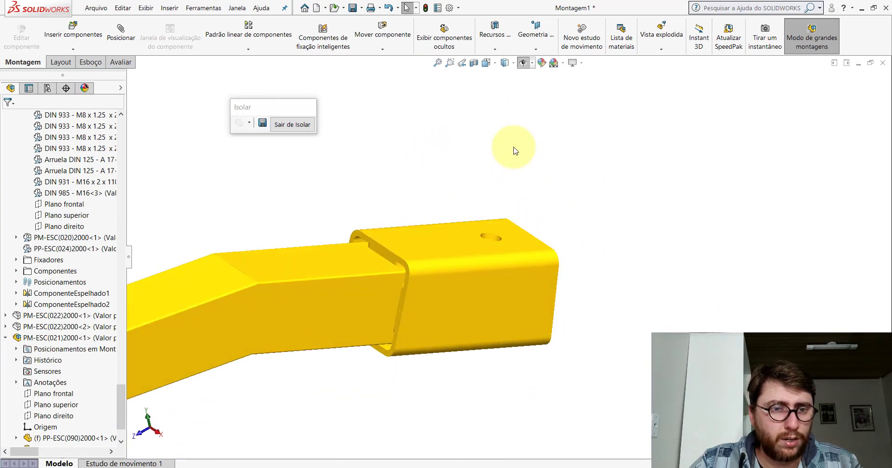
pyautogui.click(124, 65)
pyautogui.click(185, 36)
pyautogui.scroll(3, 460, 223)
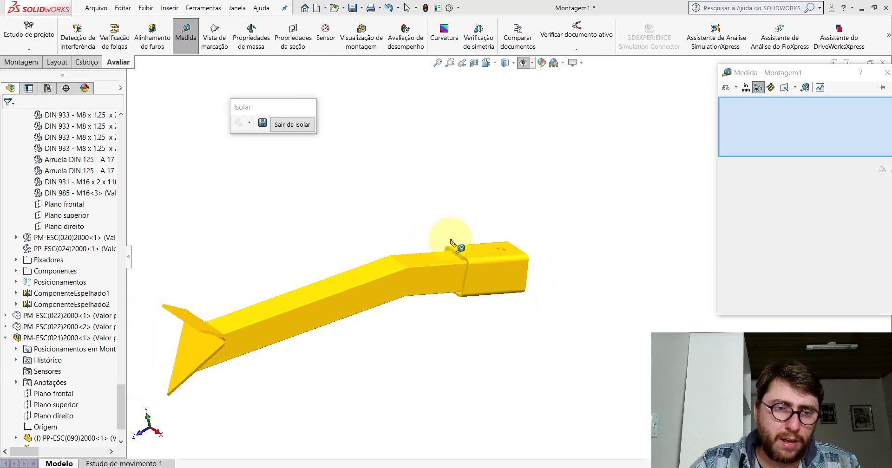
pyautogui.scroll(-3, 472, 271)
pyautogui.scroll(-3, 615, 243)
pyautogui.scroll(-3, 531, 243)
pyautogui.moveTo(532, 242)
pyautogui.mouseDown(button='middle')
pyautogui.moveTo(509, 311)
pyautogui.moveTo(522, 255)
pyautogui.moveTo(347, 251)
pyautogui.mouseUp(button='middle')
pyautogui.scroll(-5, 345, 197)
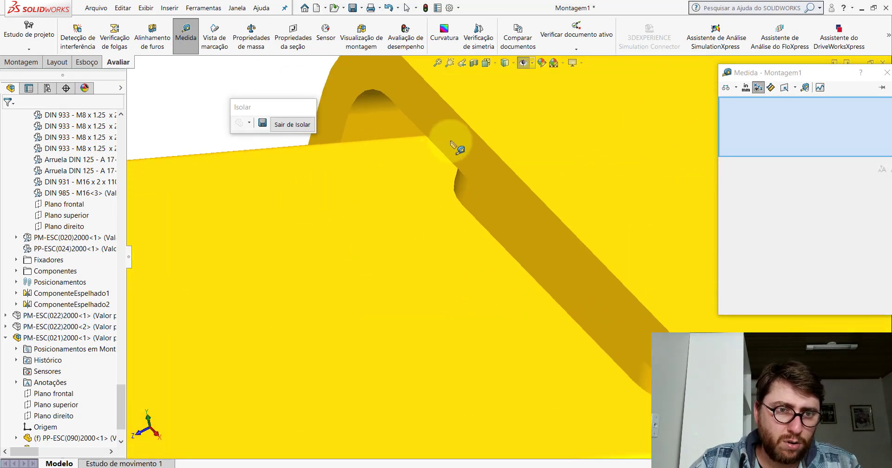
# Step: Measure the drawbar face to the parallel mount face, reading 2.74mm normal distance
pyautogui.click(453, 145)
pyautogui.click(483, 205)
pyautogui.scroll(2, 538, 331)
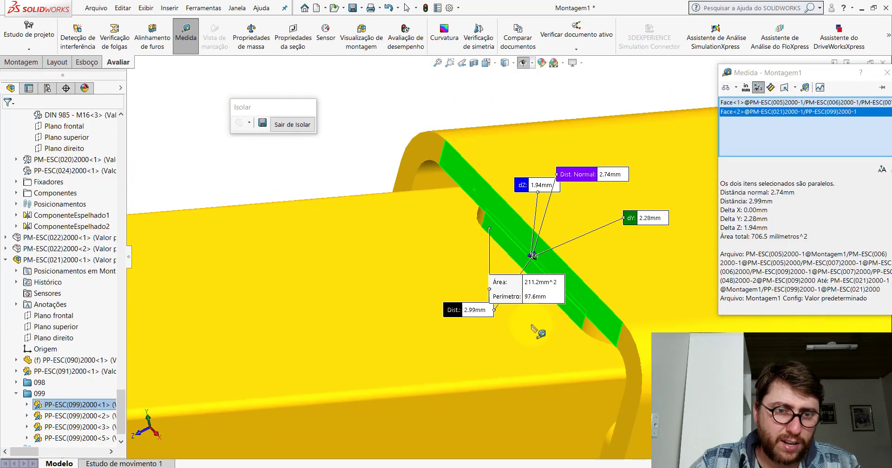
pyautogui.moveTo(537, 332)
pyautogui.mouseDown(button='middle')
pyautogui.moveTo(493, 258)
pyautogui.moveTo(511, 207)
pyautogui.moveTo(525, 286)
pyautogui.moveTo(514, 243)
pyautogui.mouseUp(button='middle')
pyautogui.scroll(-1, 526, 253)
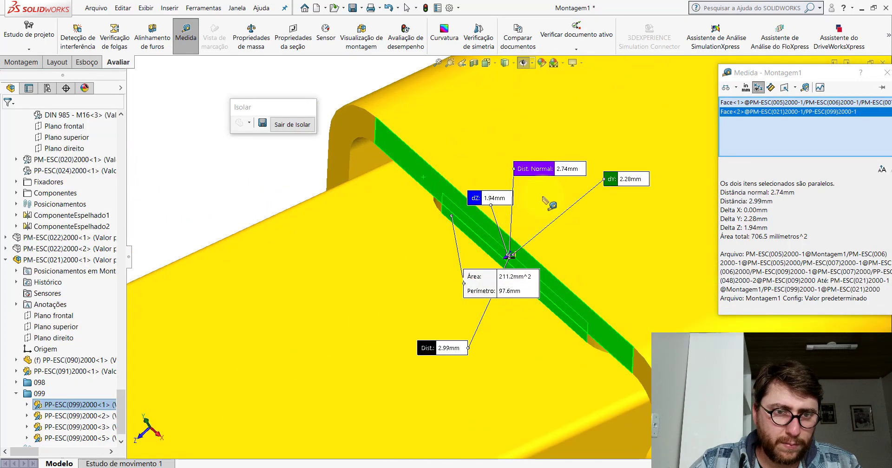
pyautogui.scroll(-3, 448, 215)
pyautogui.scroll(3, 408, 215)
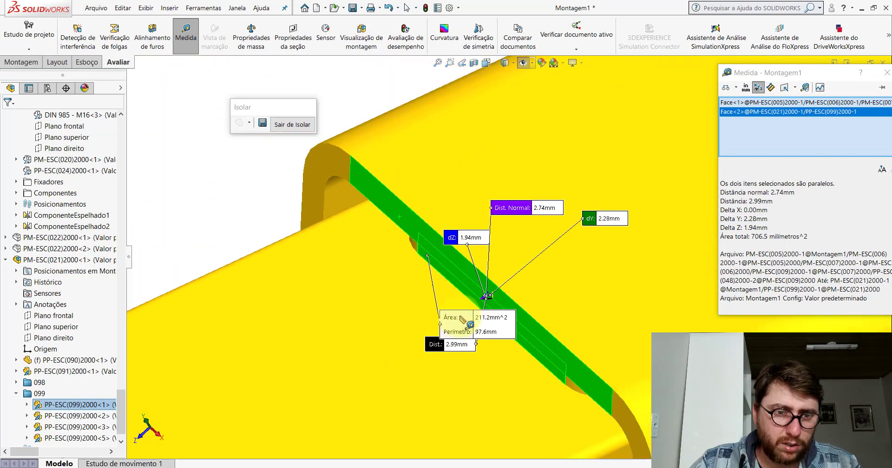
pyautogui.moveTo(408, 215)
pyautogui.mouseDown(button='middle')
pyautogui.moveTo(424, 219)
pyautogui.moveTo(418, 227)
pyautogui.moveTo(442, 249)
pyautogui.moveTo(448, 209)
pyautogui.moveTo(416, 223)
pyautogui.moveTo(444, 229)
pyautogui.moveTo(424, 209)
pyautogui.moveTo(440, 259)
pyautogui.mouseUp(button='middle')
# Step: Close the measurement and collapse Montagem1's tree to top-level components
pyautogui.press('Escape')
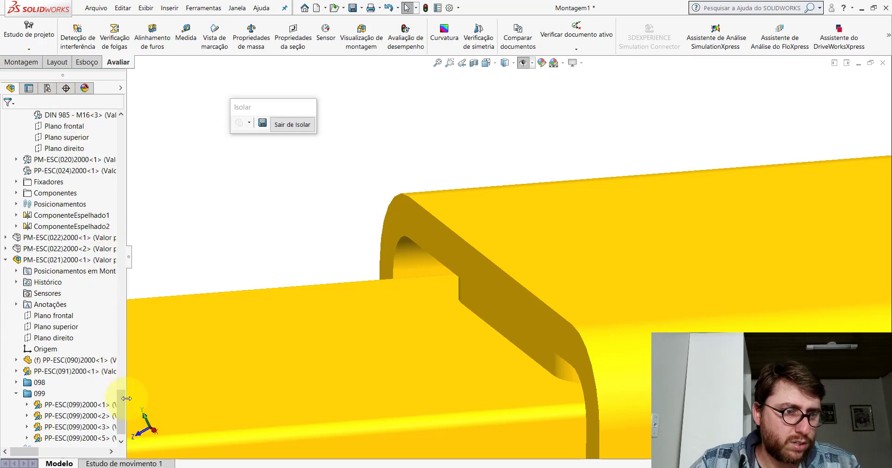
pyautogui.moveTo(123, 403); pyautogui.dragTo(121, 116)
pyautogui.rightClick(98, 115)
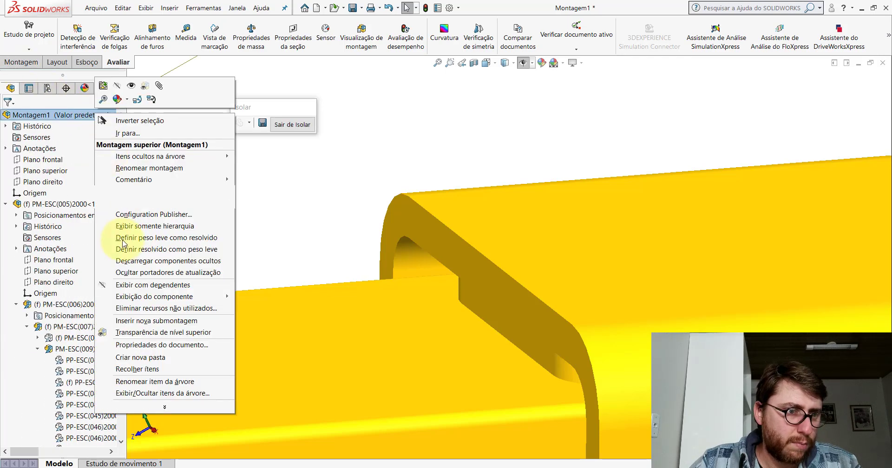
pyautogui.click(141, 369)
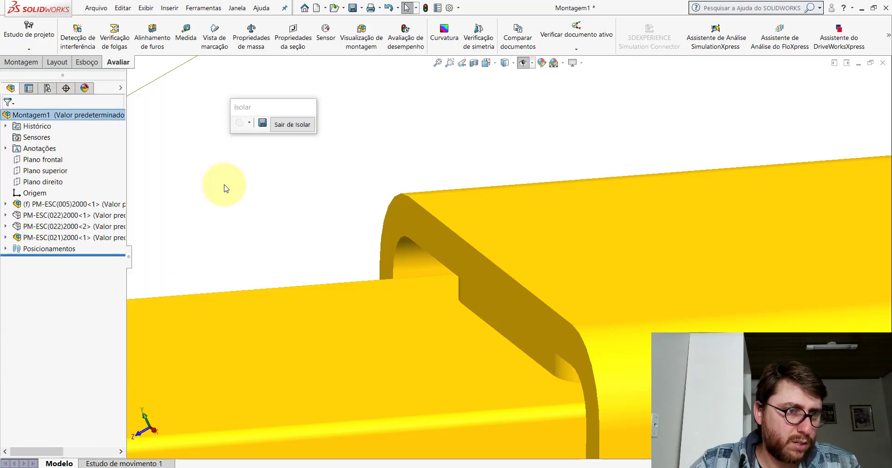
# Step: Suppress the Concêntrico1 mate from PM-ESC(021)'s View Mates list
pyautogui.rightClick(63, 238)
pyautogui.click(179, 119)
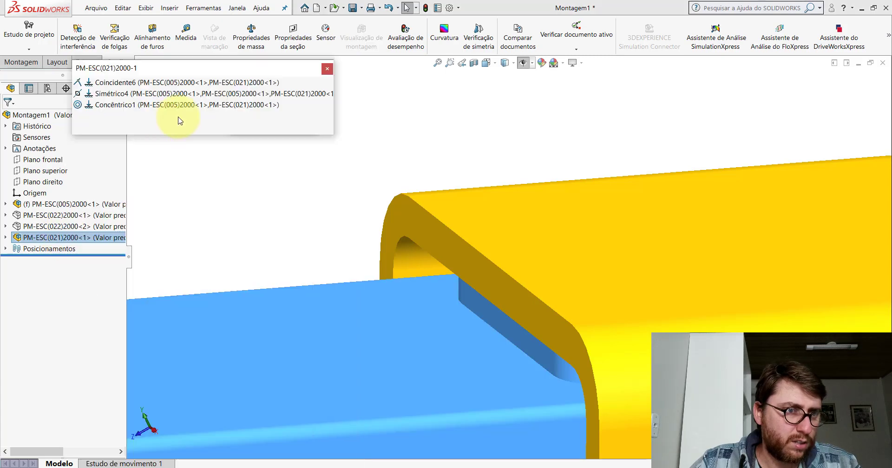
pyautogui.rightClick(123, 106)
pyautogui.click(145, 74)
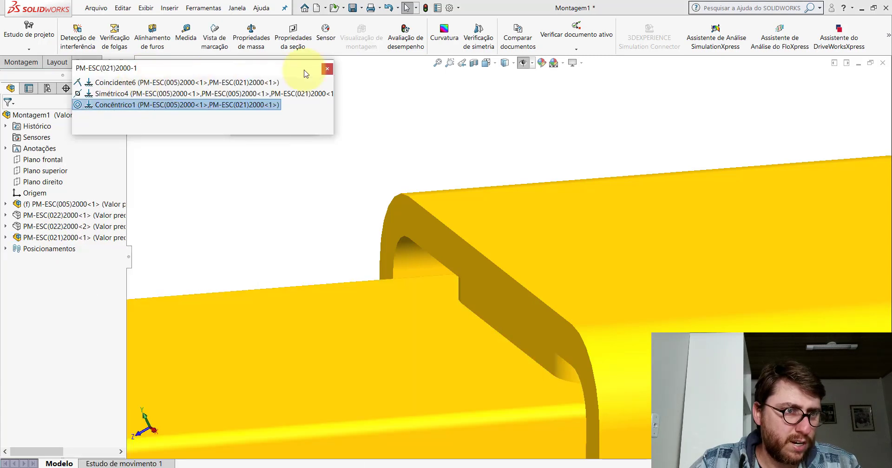
pyautogui.click(327, 69)
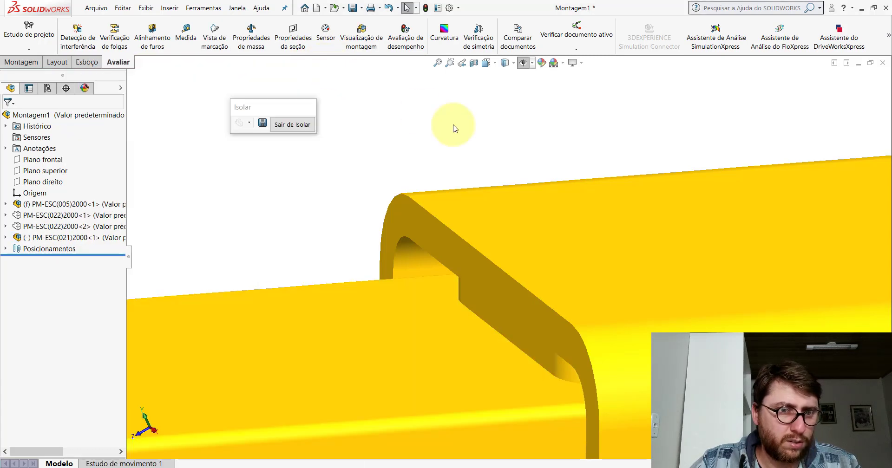
# Step: Add a 2.74mm Distance mate between the drawbar and mount facing faces
pyautogui.click(26, 65)
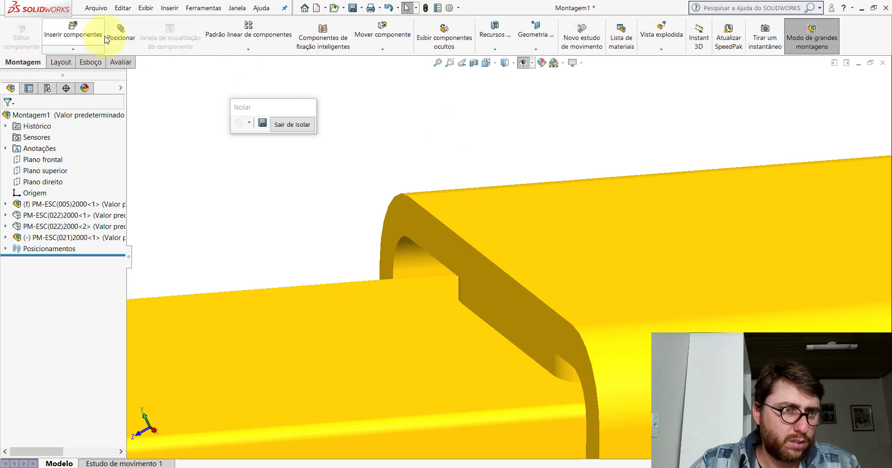
pyautogui.click(476, 305)
pyautogui.click(455, 255)
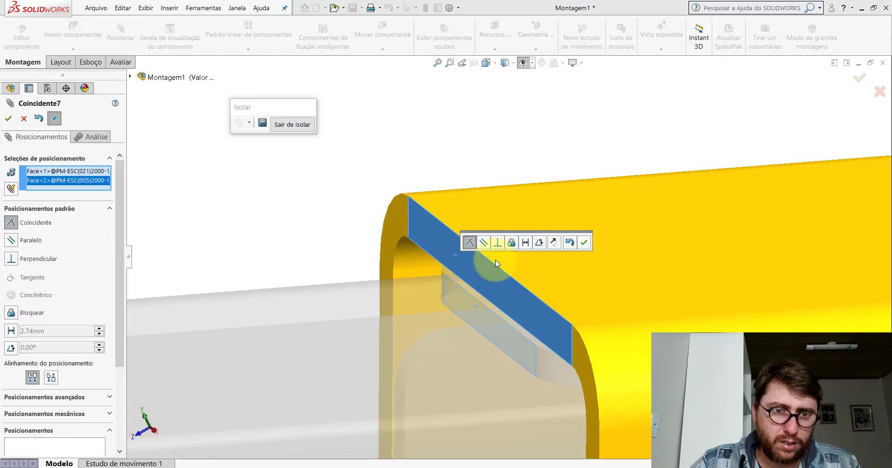
pyautogui.click(527, 243)
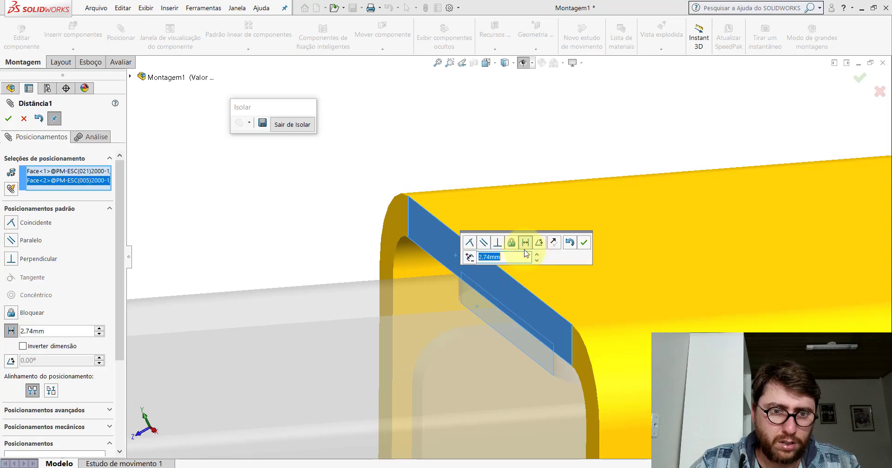
pyautogui.click(584, 243)
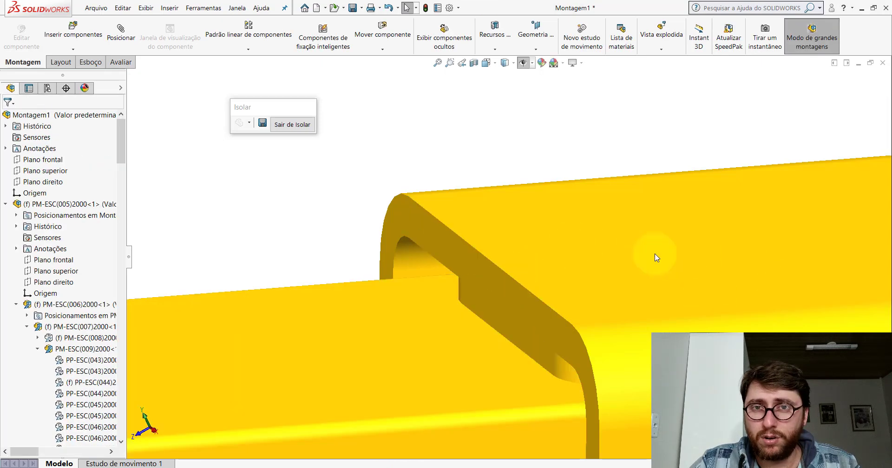
# Step: Collapse the PM-ESC(005) and PM-ESC(021) branches and unsuppress Concêntrico1 again
pyautogui.scroll(3, 534, 253)
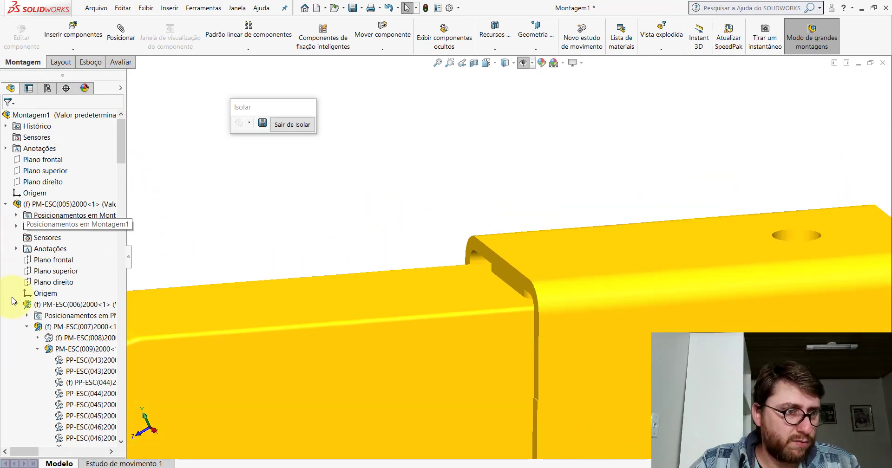
pyautogui.click(4, 205)
pyautogui.click(5, 237)
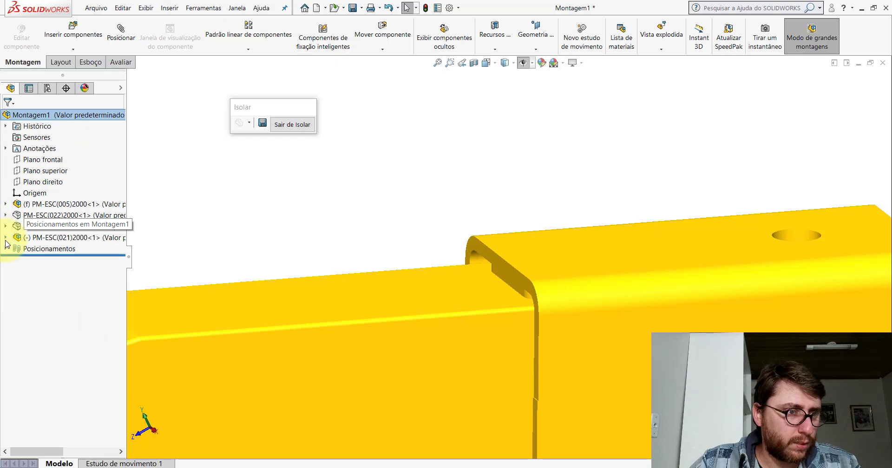
pyautogui.rightClick(114, 237)
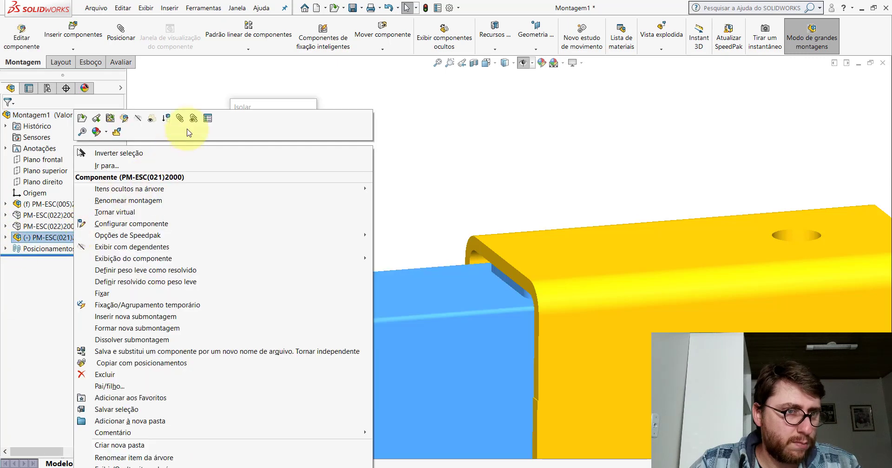
pyautogui.click(194, 118)
pyautogui.rightClick(114, 105)
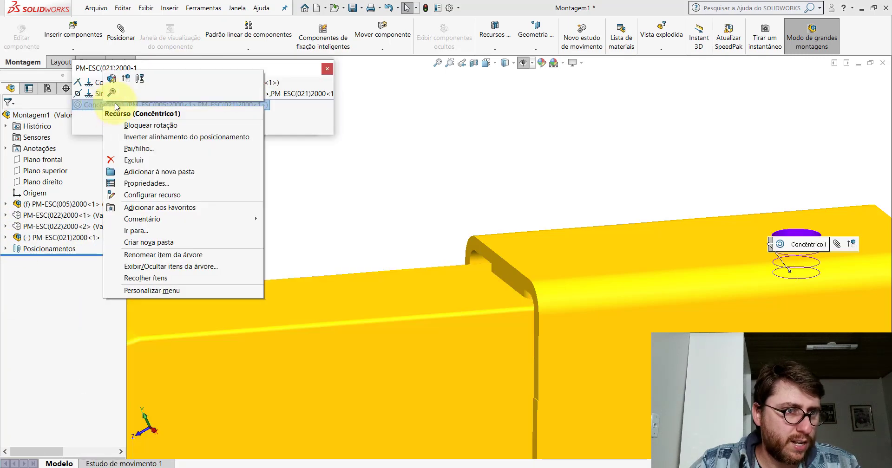
pyautogui.click(126, 80)
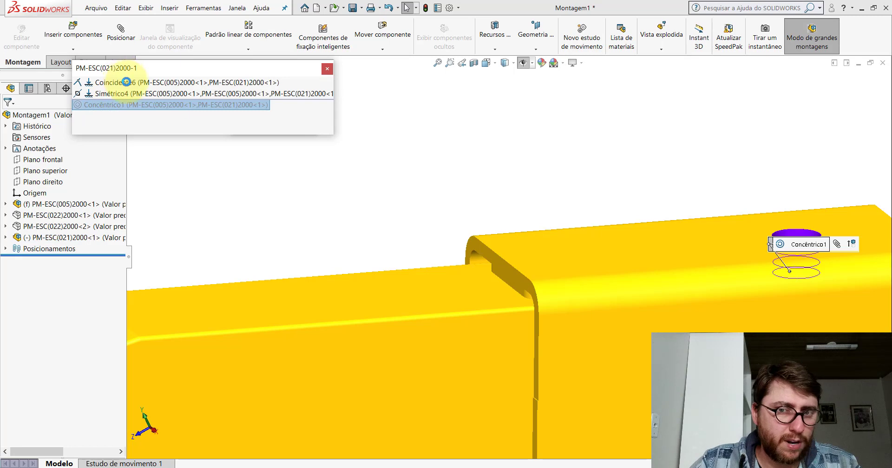
pyautogui.click(325, 69)
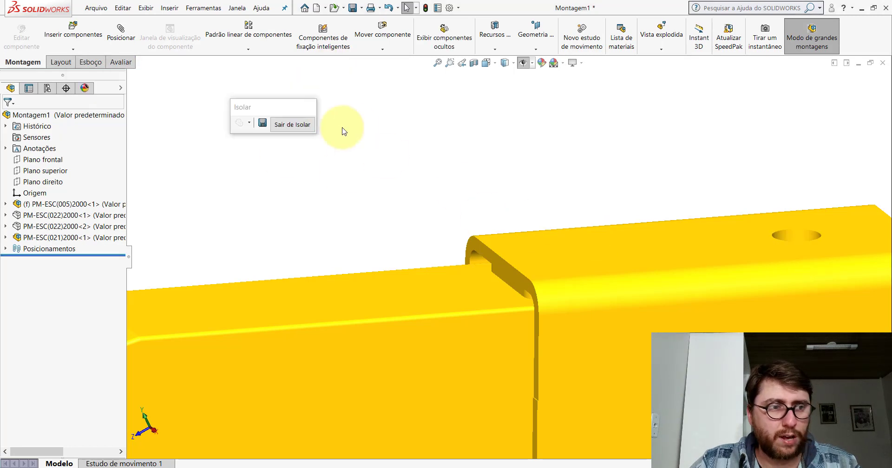
# Step: Restore the hidden components, view the whole machine isometrically, and display all reference planes
pyautogui.click(309, 131)
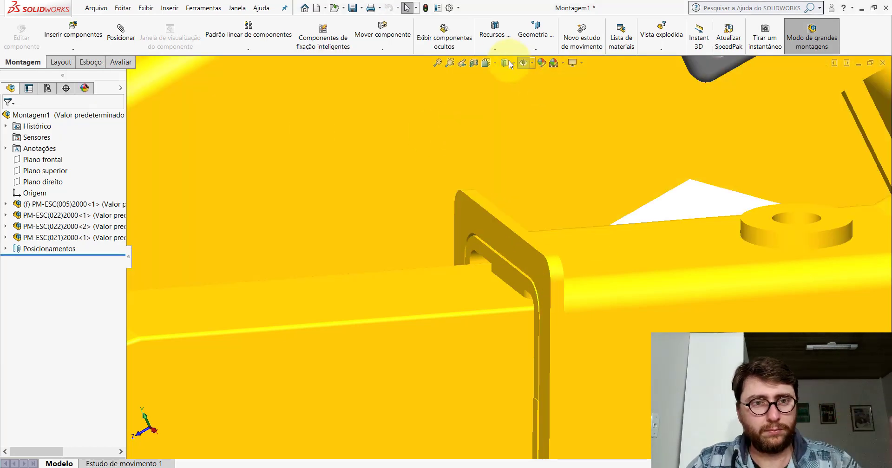
pyautogui.click(493, 63)
pyautogui.click(536, 88)
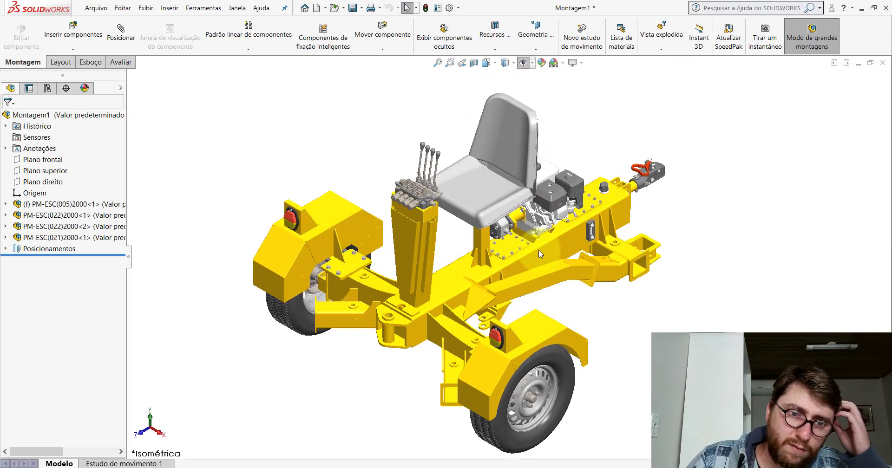
pyautogui.scroll(-2, 538, 252)
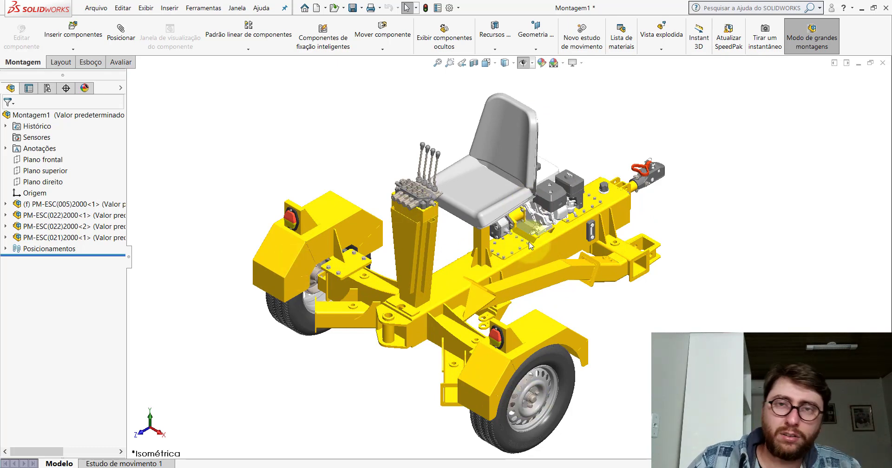
pyautogui.click(525, 66)
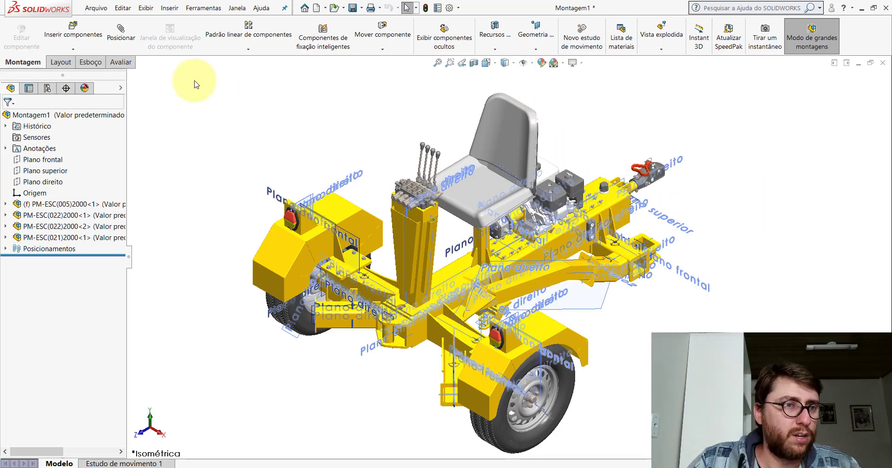
# Step: Start Mirror Components with PM-ESC(005)'s Plano direito as the mirror plane
pyautogui.click(234, 50)
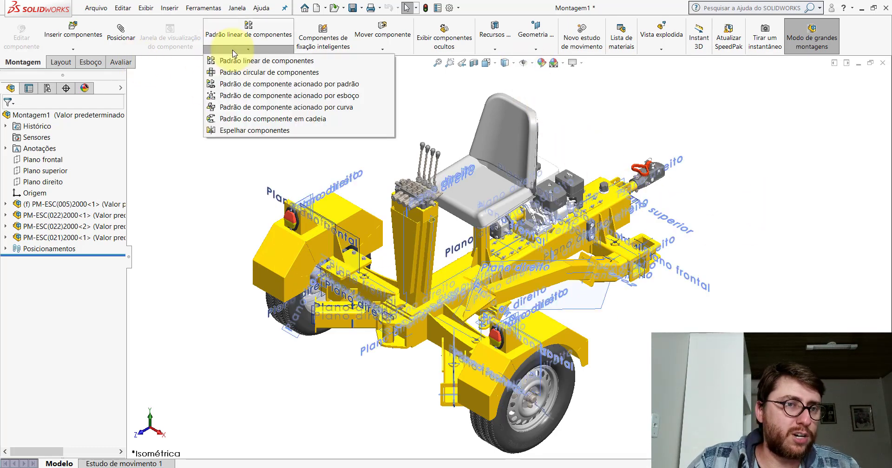
pyautogui.click(254, 131)
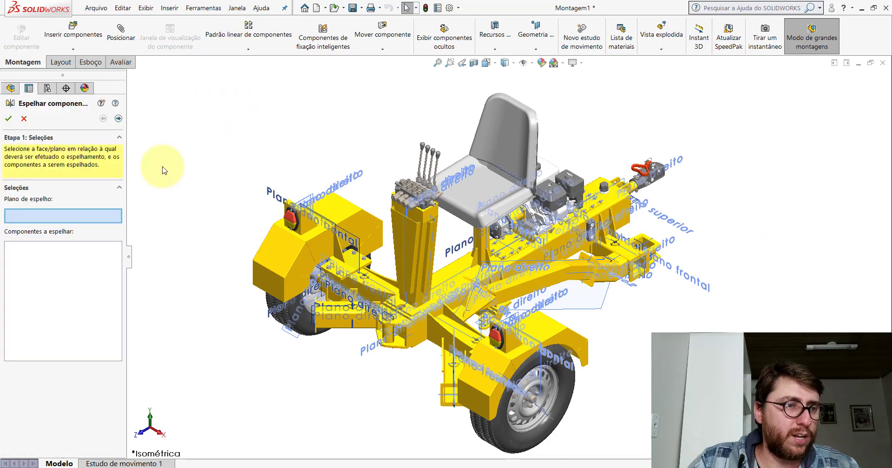
pyautogui.scroll(-3, 475, 272)
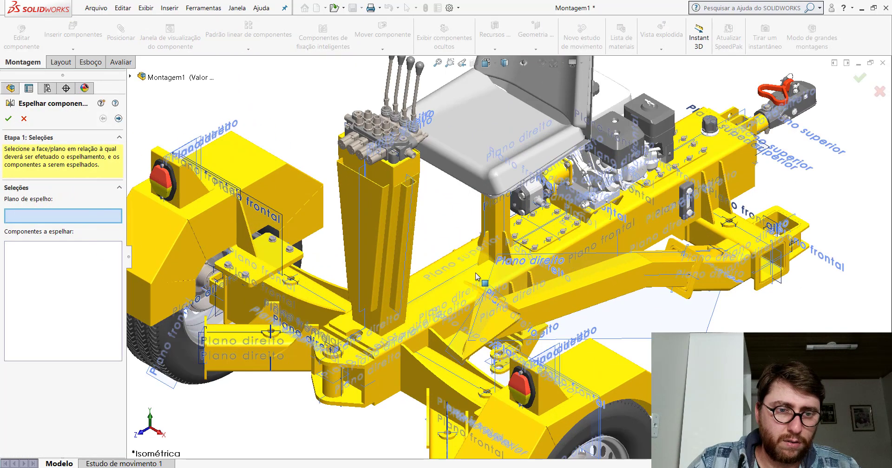
pyautogui.scroll(-3, 475, 273)
pyautogui.scroll(-3, 476, 271)
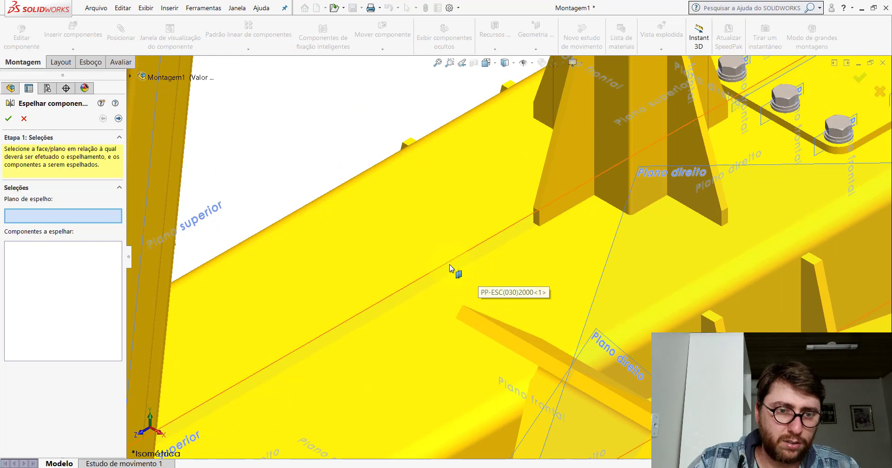
pyautogui.click(449, 265)
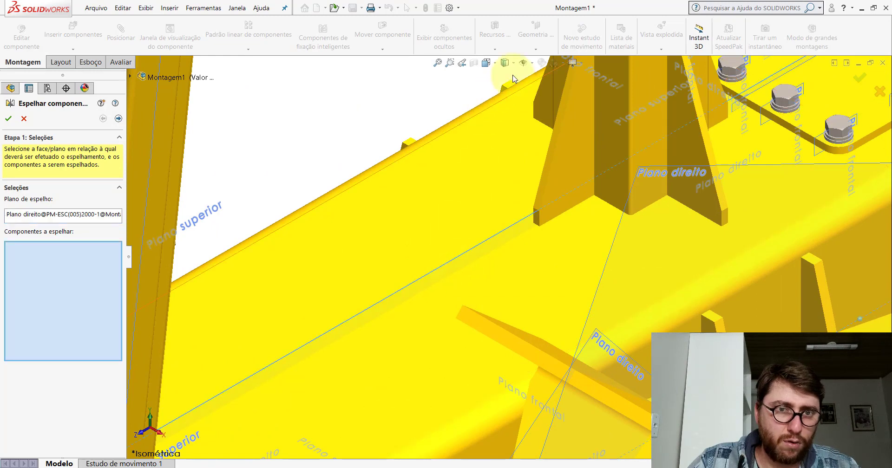
# Step: Select the drawbar PM-ESC(021)2000-1 as the component to mirror and confirm
pyautogui.press('f')
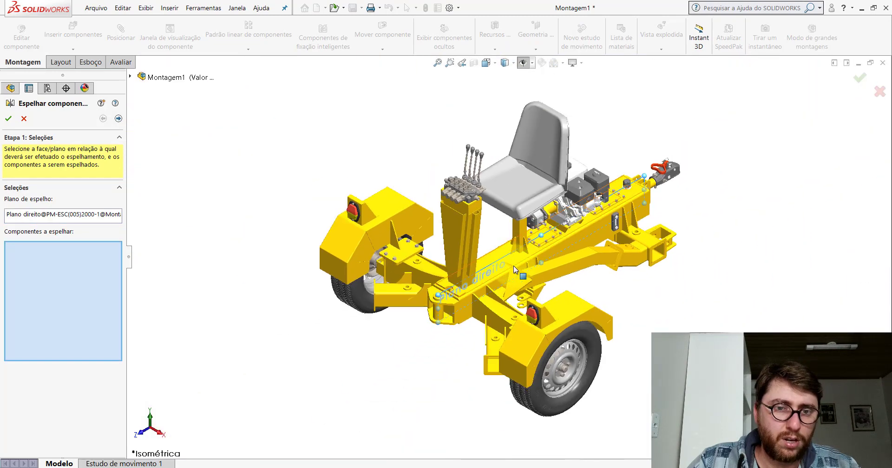
pyautogui.scroll(-3, 620, 263)
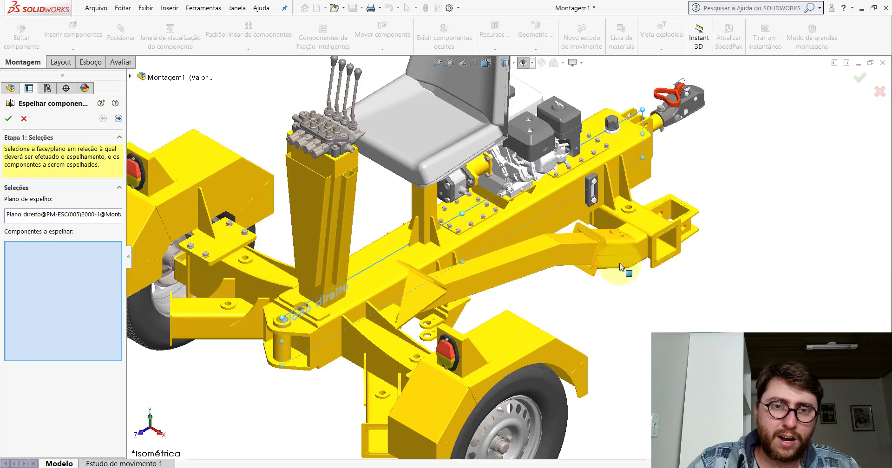
pyautogui.scroll(-2, 600, 256)
pyautogui.click(495, 236)
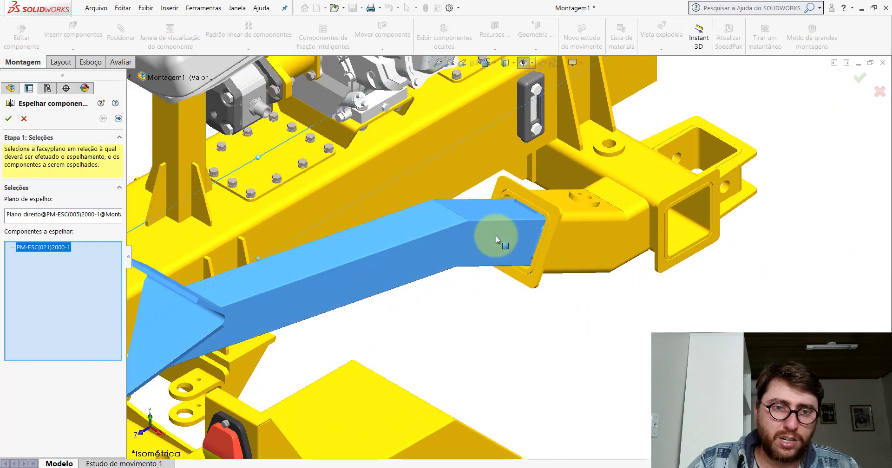
pyautogui.press('f')
pyautogui.click(7, 118)
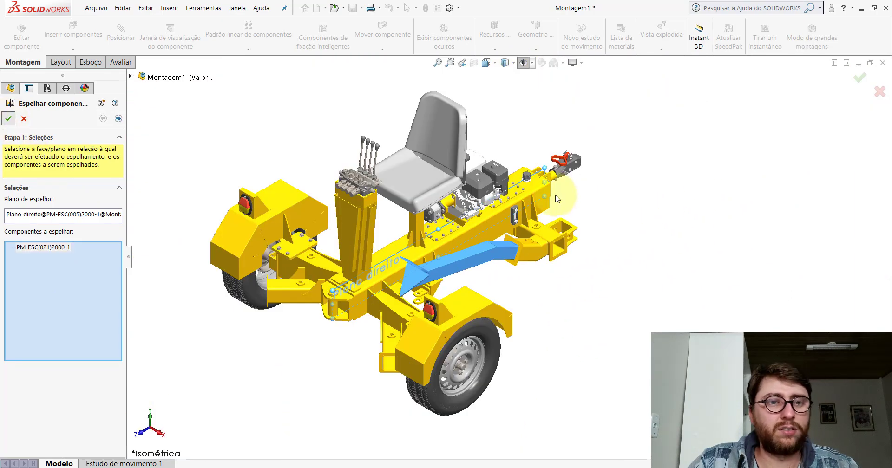
pyautogui.moveTo(455, 239)
pyautogui.mouseDown(button='middle')
pyautogui.moveTo(471, 213)
pyautogui.moveTo(461, 244)
pyautogui.mouseUp(button='middle')
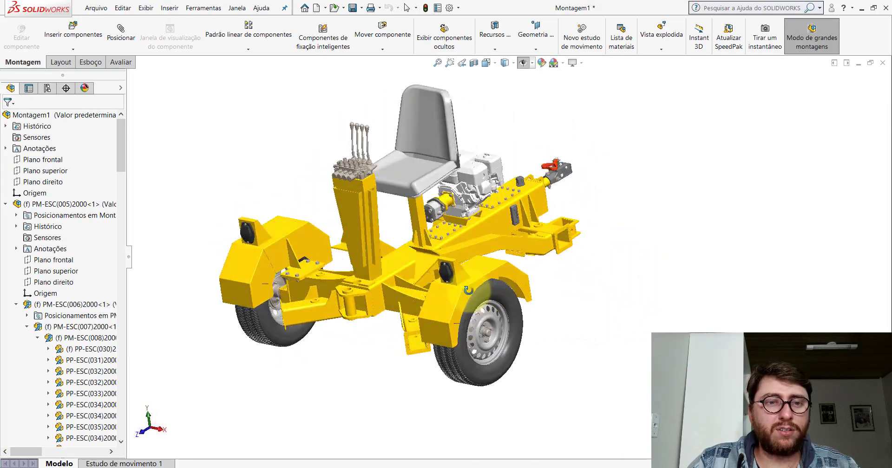
# Step: Collapse PM-ESC(005) and edit the ComponenteEspelhado1 mirror feature
pyautogui.moveTo(462, 243); pyautogui.dragTo(485, 170, button='middle')
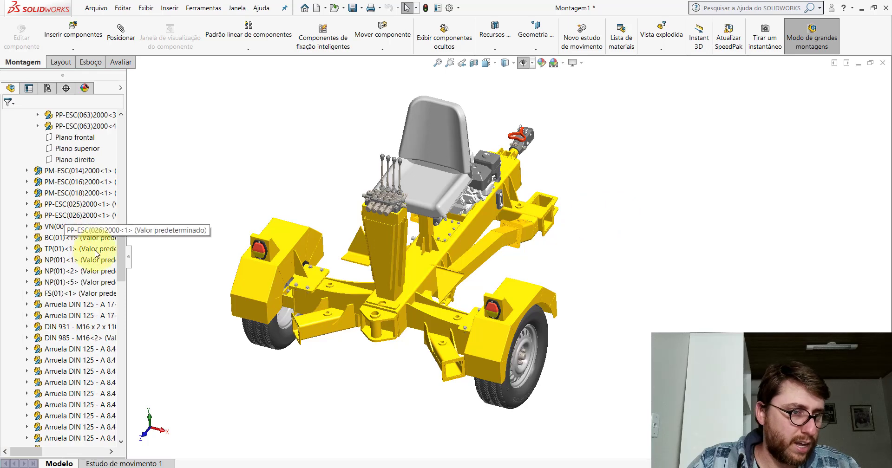
pyautogui.moveTo(121, 251); pyautogui.dragTo(121, 122)
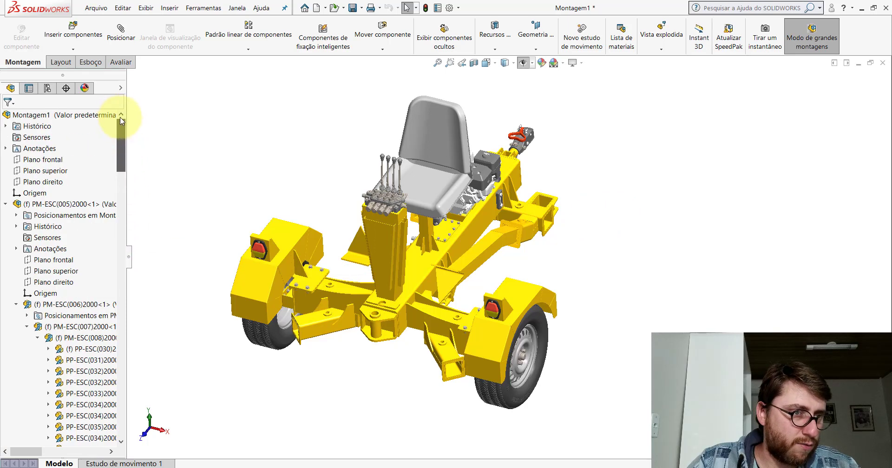
pyautogui.click(5, 204)
pyautogui.rightClick(79, 259)
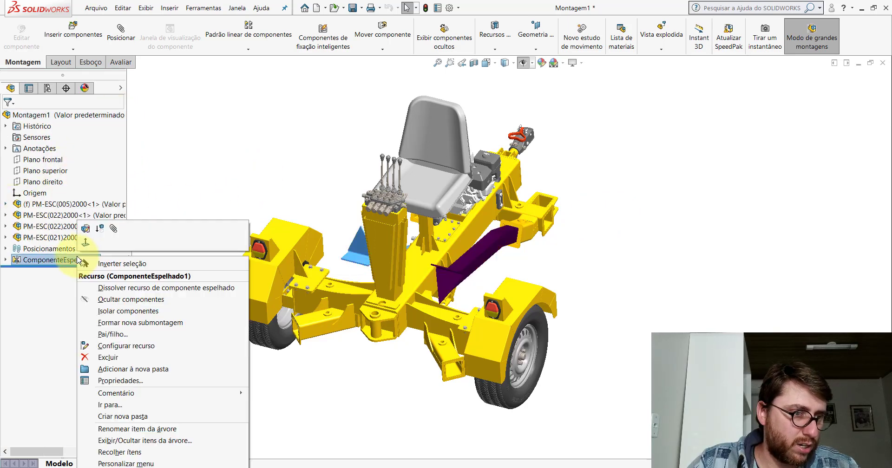
pyautogui.click(86, 229)
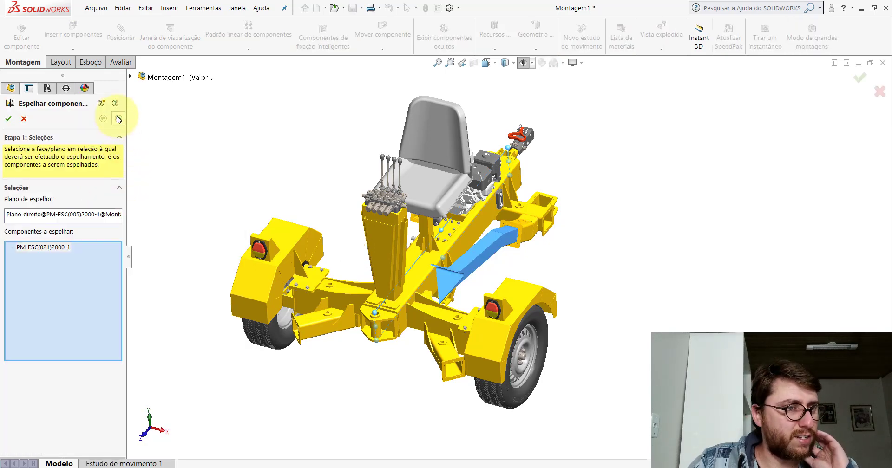
# Step: Set the mirrored drawbar to orientation option 2 of 4 and confirm the mirror
pyautogui.click(119, 119)
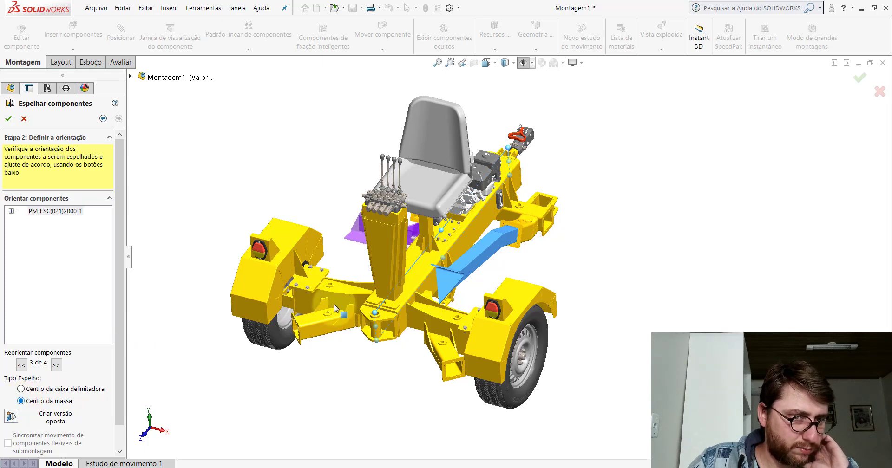
pyautogui.moveTo(385, 247)
pyautogui.mouseDown(button='middle')
pyautogui.moveTo(409, 239)
pyautogui.moveTo(197, 368)
pyautogui.mouseUp(button='middle')
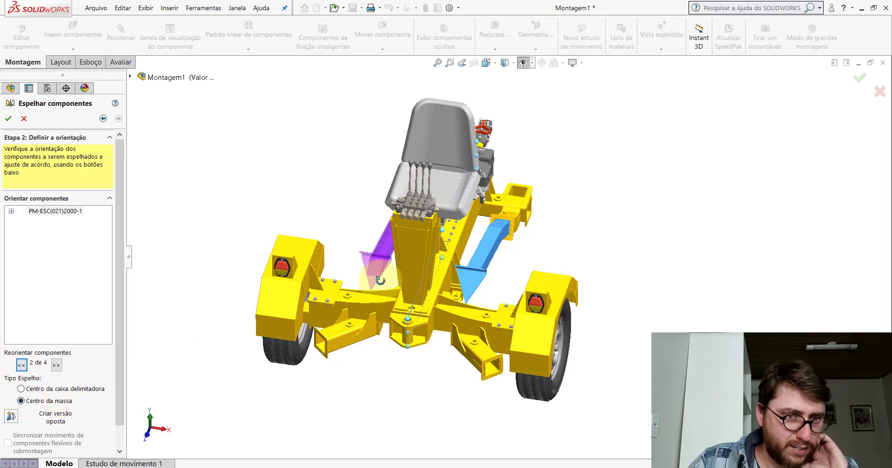
pyautogui.moveTo(367, 295); pyautogui.dragTo(414, 288, button='middle')
pyautogui.click(20, 365)
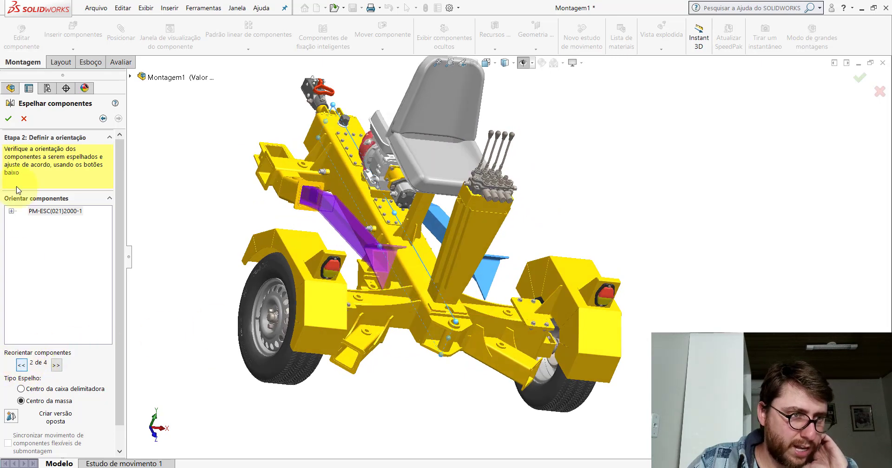
pyautogui.press('Return')
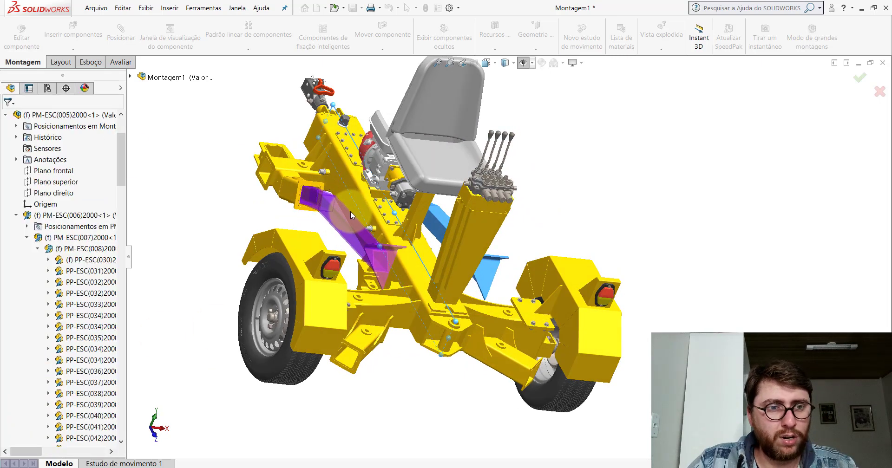
pyautogui.scroll(-5, 382, 222)
pyautogui.scroll(-3, 387, 225)
pyautogui.moveTo(387, 226); pyautogui.dragTo(447, 247, button='middle')
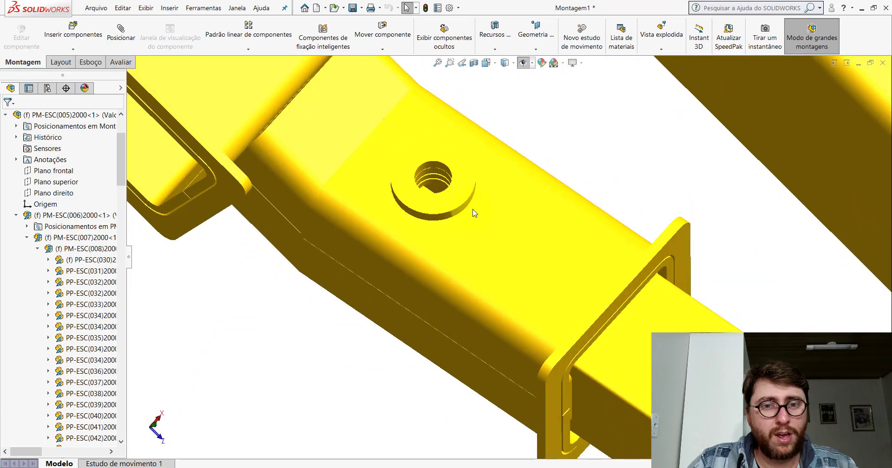
# Step: Show the whole trailer in the Isometric view
pyautogui.scroll(5, 472, 209)
pyautogui.moveTo(472, 209)
pyautogui.mouseDown(button='middle')
pyautogui.moveTo(500, 116)
pyautogui.moveTo(339, 163)
pyautogui.moveTo(299, 99)
pyautogui.moveTo(317, 148)
pyautogui.moveTo(473, 233)
pyautogui.mouseUp(button='middle')
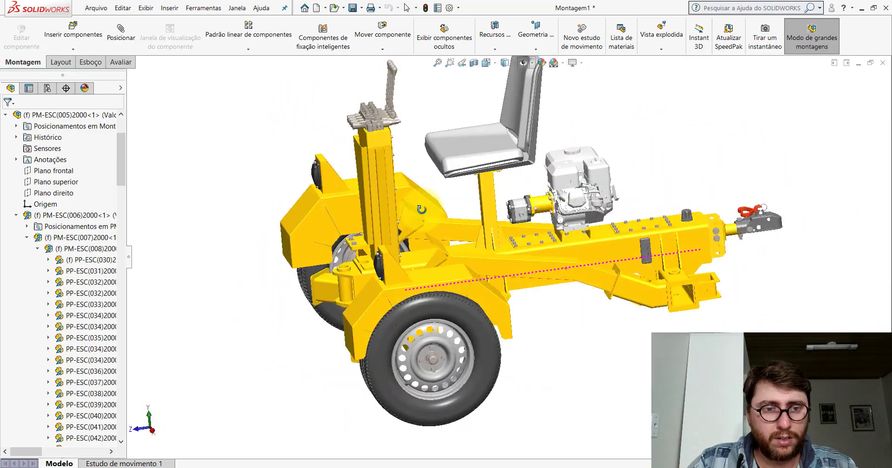
pyautogui.scroll(5, 473, 233)
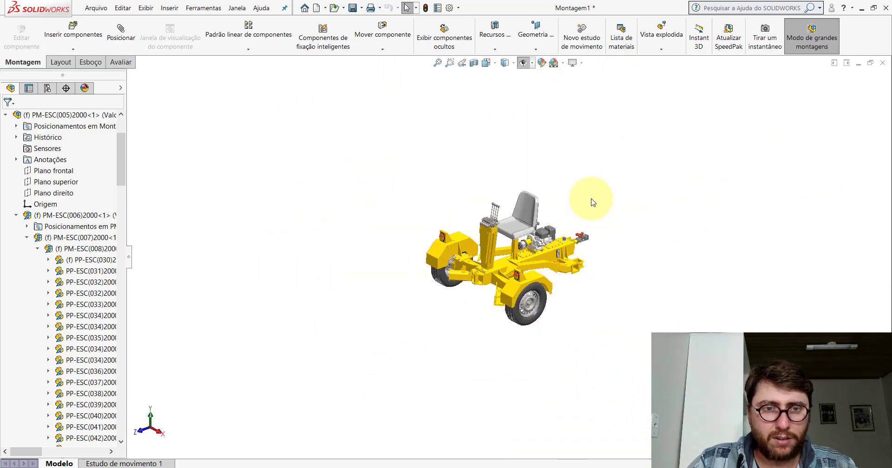
pyautogui.click(492, 68)
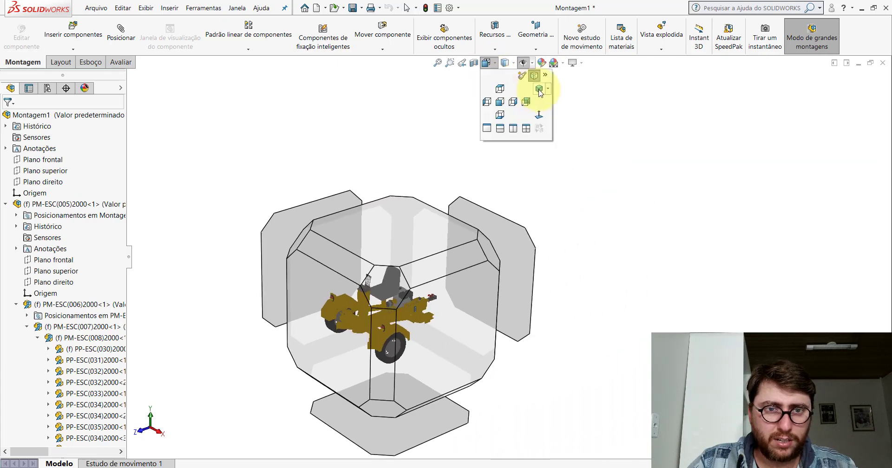
pyautogui.click(538, 77)
pyautogui.scroll(-5, 533, 271)
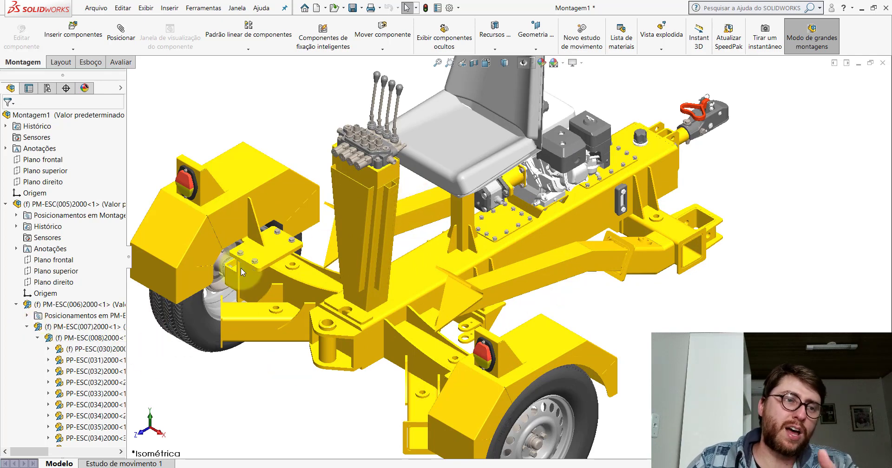
# Step: Collapse the PM-ESC(005)2000<1> branch in the FeatureManager tree
pyautogui.click(6, 204)
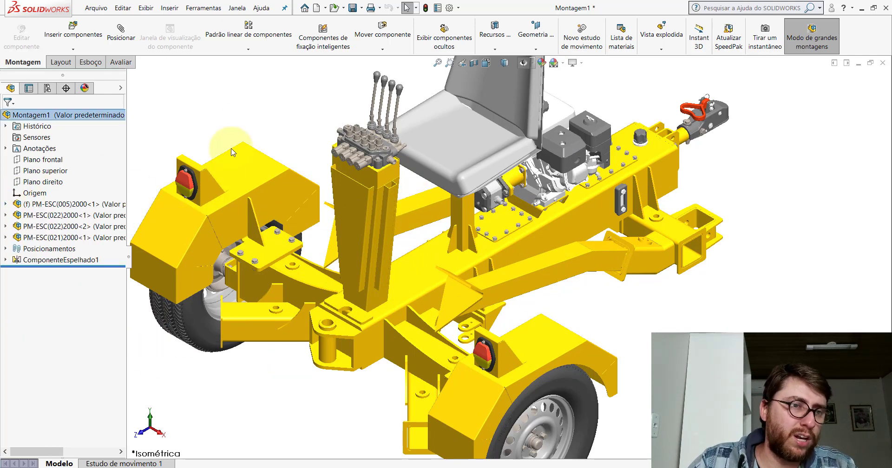
pyautogui.scroll(5, 368, 254)
pyautogui.scroll(-4, 586, 141)
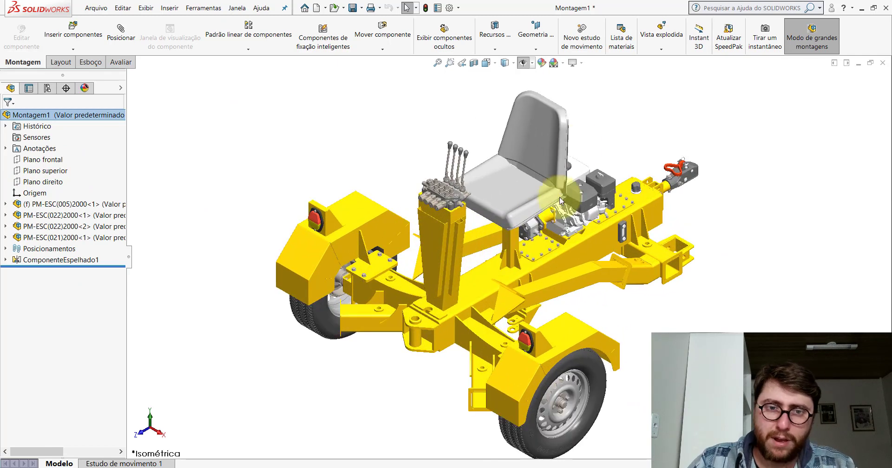
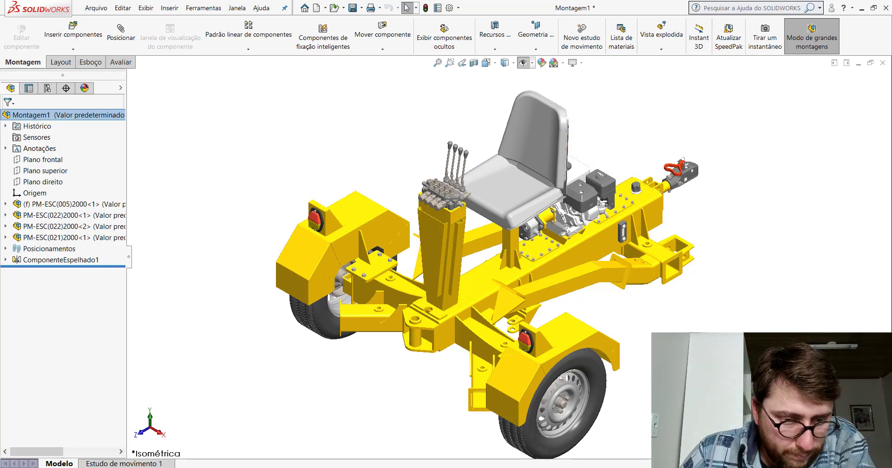
# Step: Switch to the PM-ESC(002)2000_ assembly and collapse its Não Funcionamento folder
pyautogui.hotkey('ctrl', 'Tab')
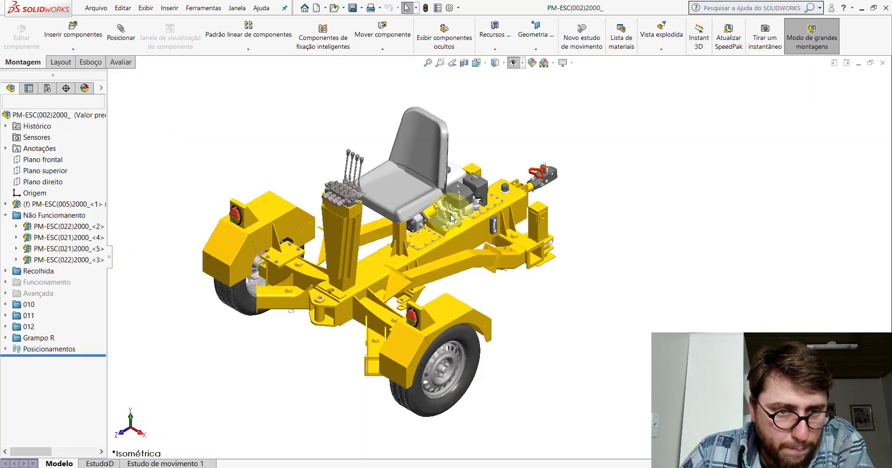
pyautogui.scroll(5, 472, 231)
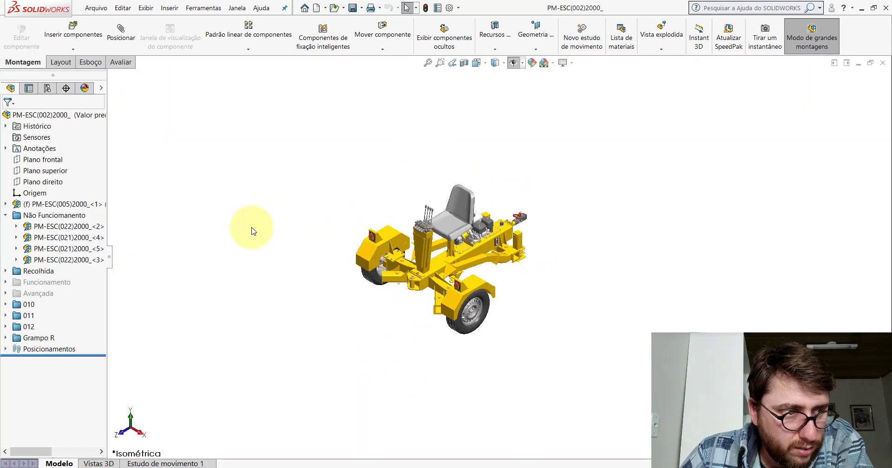
pyautogui.click(5, 216)
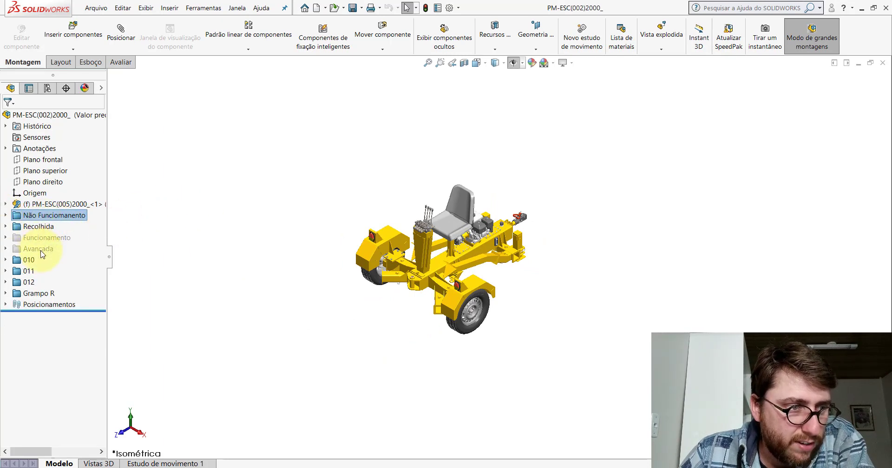
pyautogui.click(179, 229)
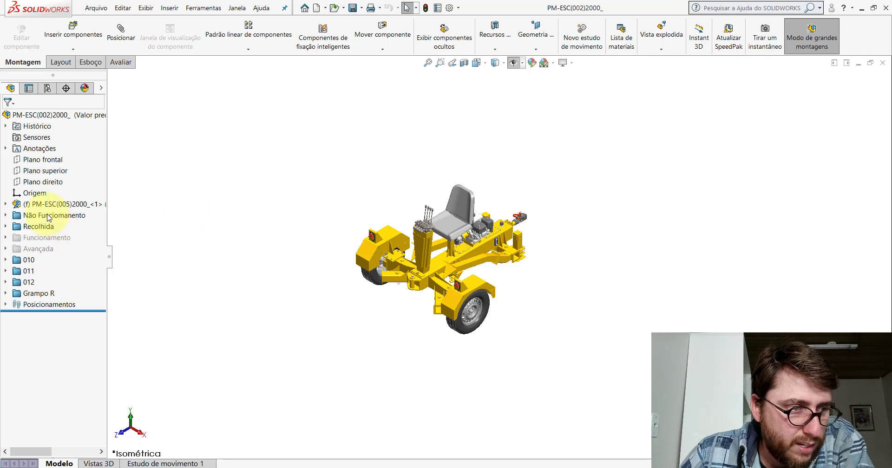
# Step: Highlight and expand the Recolhida folder, then recheck the Não Funcionamento folder contents
pyautogui.click(41, 227)
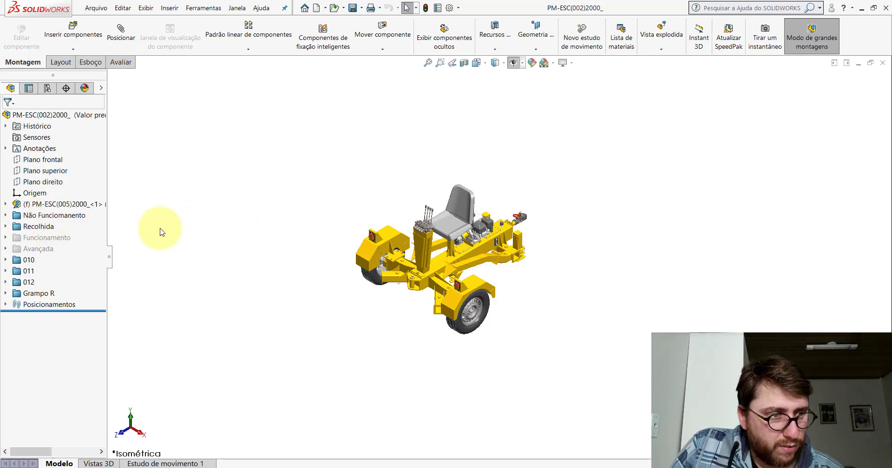
pyautogui.click(5, 227)
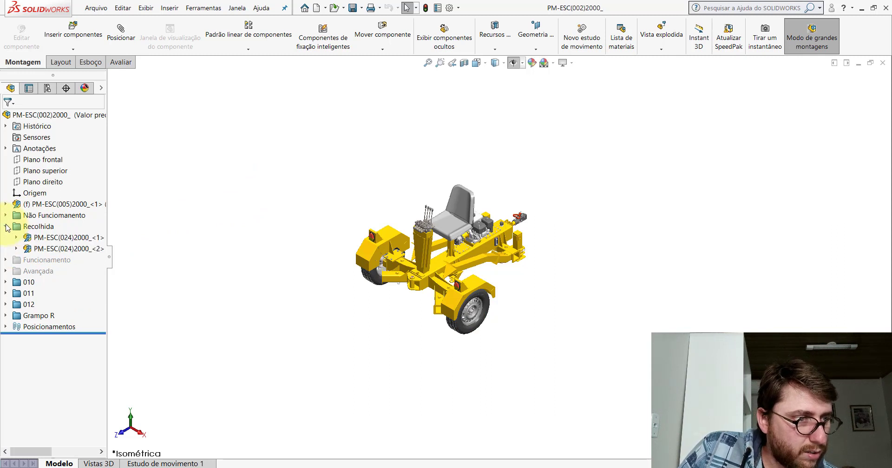
pyautogui.click(6, 226)
pyautogui.click(6, 216)
pyautogui.click(6, 216)
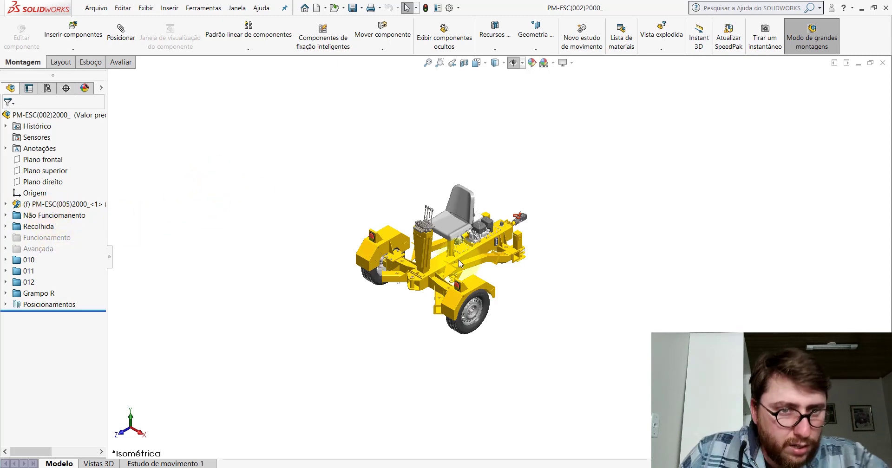
pyautogui.scroll(-4, 458, 260)
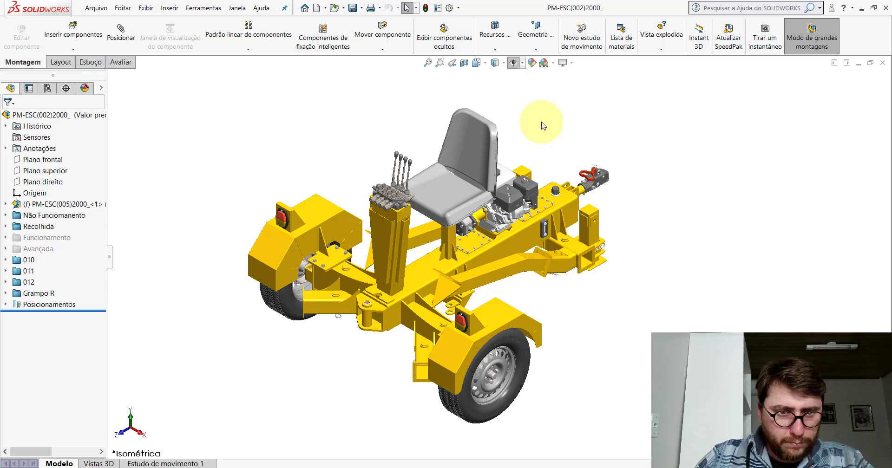
# Step: Highlight the Não Funcionamento and Recolhida parts in the model and expand Recolhida
pyautogui.click(38, 216)
pyautogui.click(36, 228)
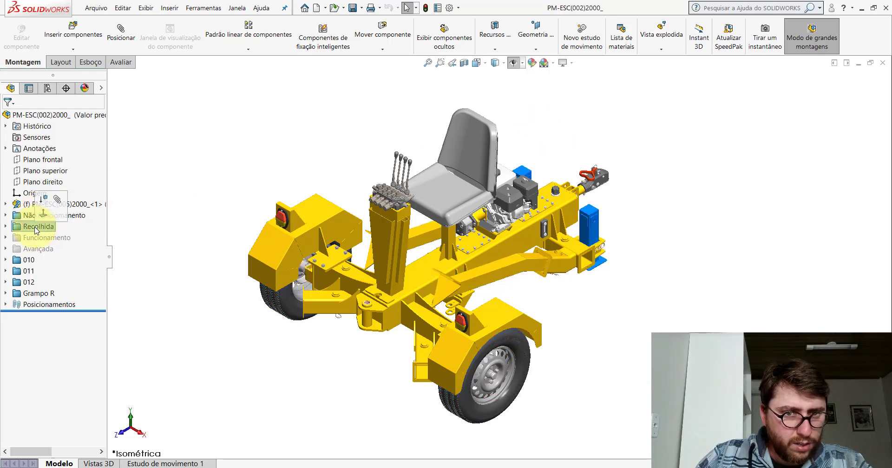
pyautogui.click(5, 226)
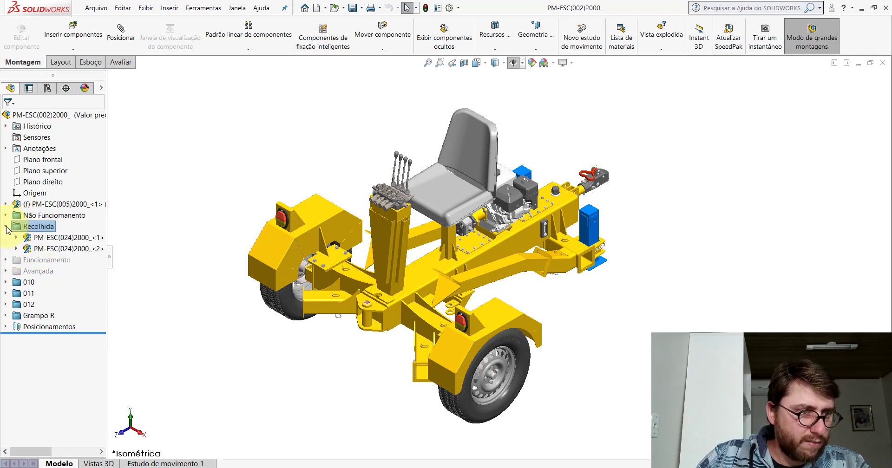
pyautogui.click(5, 227)
pyautogui.scroll(-5, 645, 212)
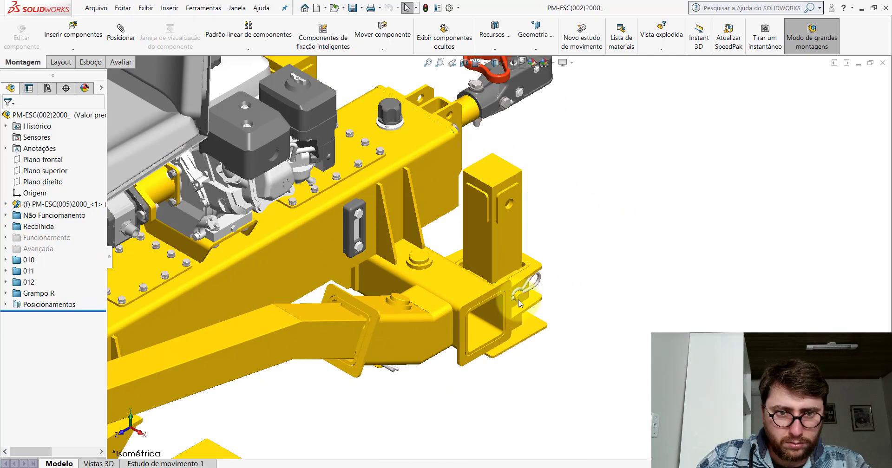
pyautogui.scroll(-3, 519, 304)
# Step: Orbit to the rear hitch, identify its post plate, then return to Montagem1
pyautogui.moveTo(516, 286)
pyautogui.mouseDown(button='middle')
pyautogui.moveTo(436, 225)
pyautogui.moveTo(523, 234)
pyautogui.moveTo(571, 316)
pyautogui.mouseUp(button='middle')
pyautogui.click(523, 222)
pyautogui.scroll(-2, 513, 221)
pyautogui.scroll(3, 573, 260)
pyautogui.click(480, 453)
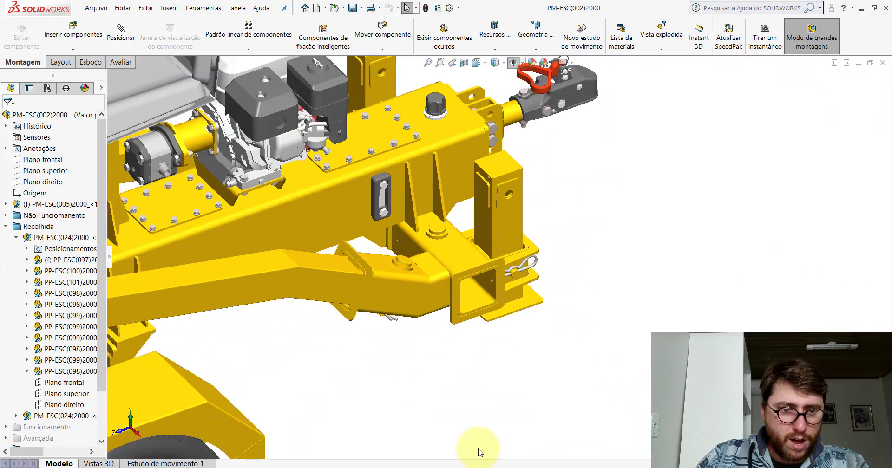
pyautogui.moveTo(481, 453)
pyautogui.click(564, 414)
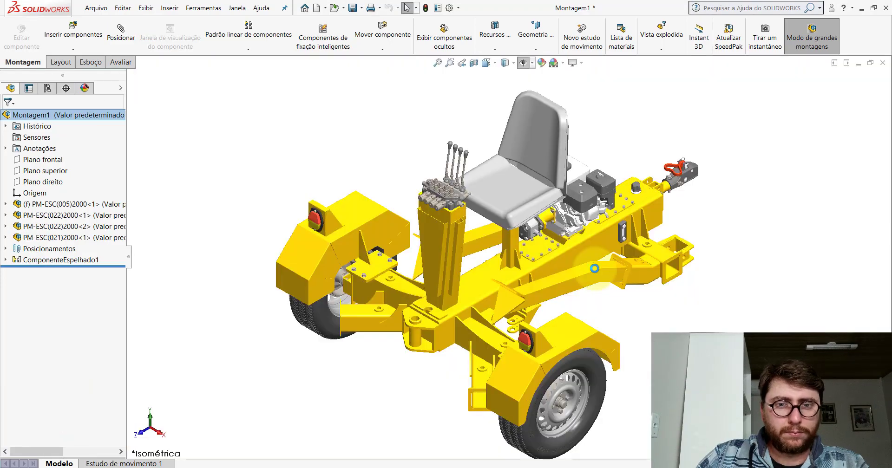
# Step: Insert the PM-ESC(024)2000 part and place it beside the rear hitch receiver
pyautogui.scroll(-4, 747, 249)
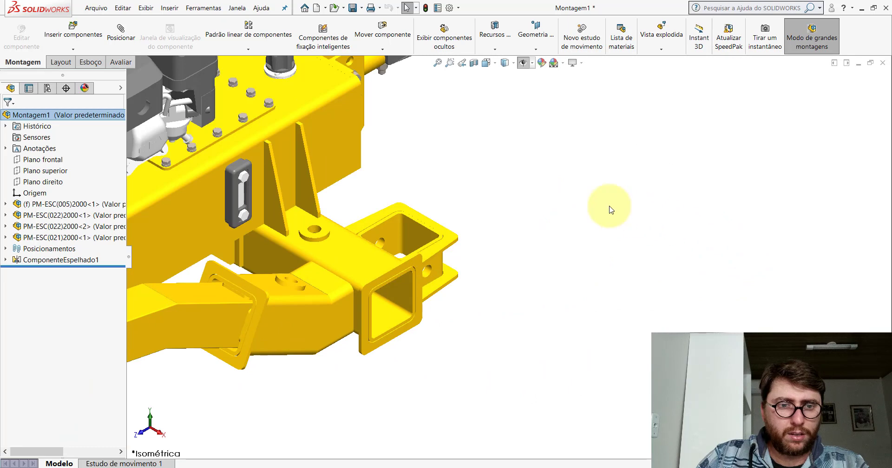
pyautogui.click(63, 32)
pyautogui.click(42, 323)
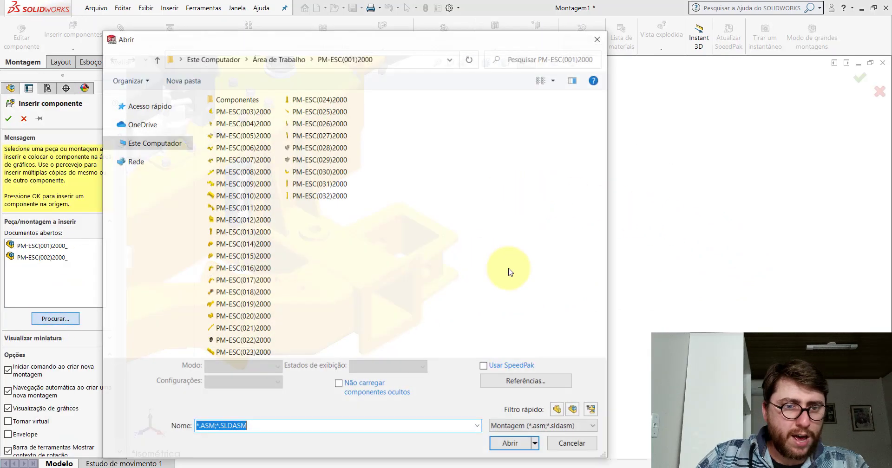
pyautogui.click(573, 409)
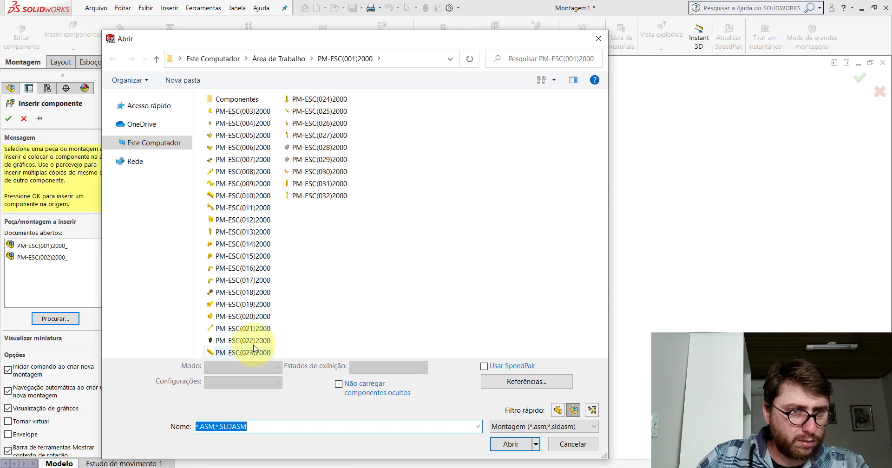
pyautogui.doubleClick(316, 99)
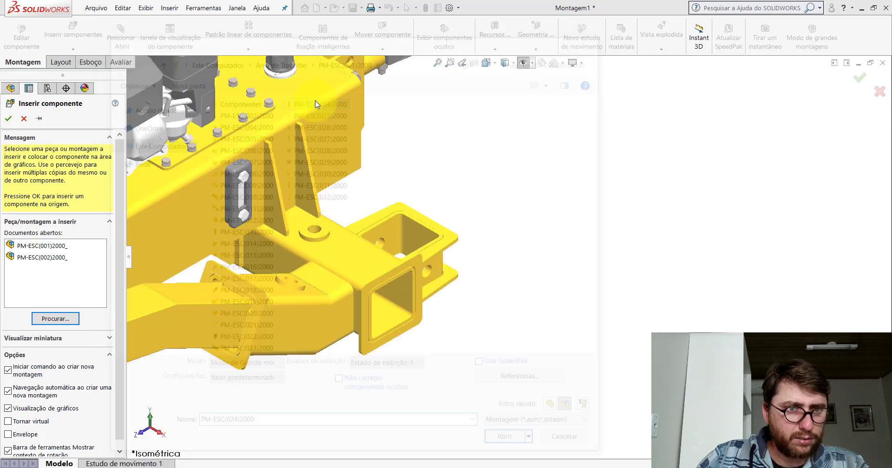
pyautogui.scroll(-2, 515, 242)
pyautogui.click(528, 222)
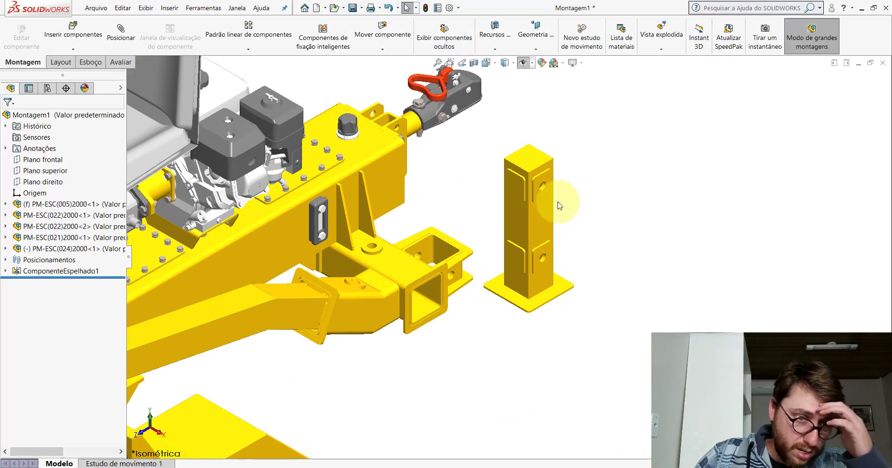
# Step: Isolate the PM-ESC(024) post together with the hitch receiver sleeve
pyautogui.scroll(-2, 557, 209)
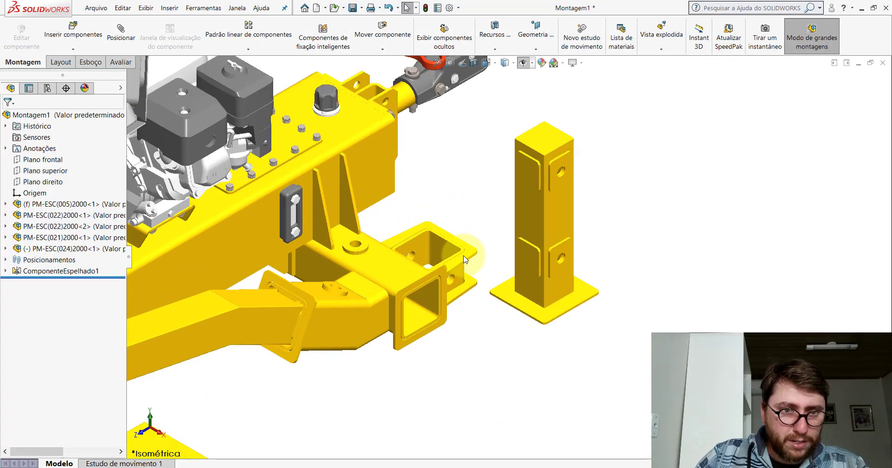
pyautogui.scroll(1, 578, 205)
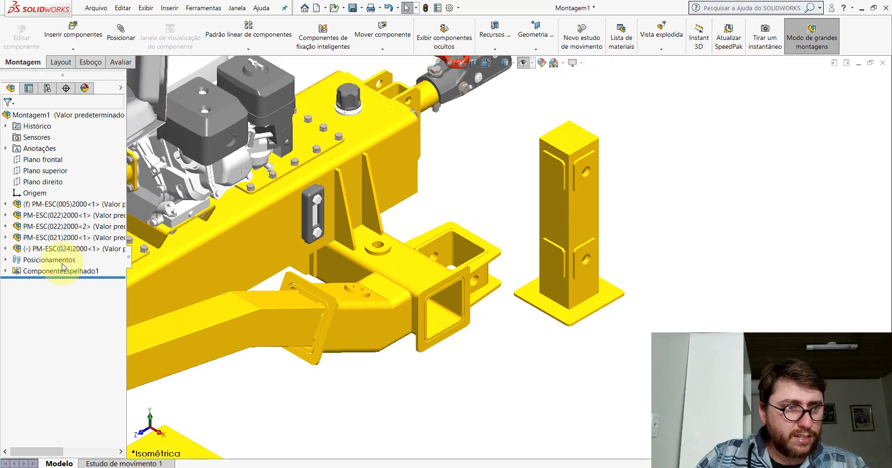
pyautogui.click(61, 248)
pyautogui.scroll(-2, 485, 247)
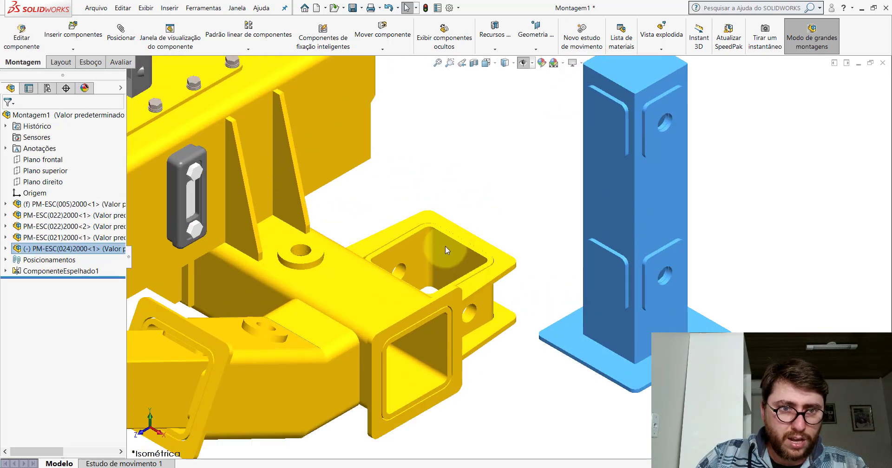
pyautogui.click(417, 243)
pyautogui.scroll(-2, 460, 262)
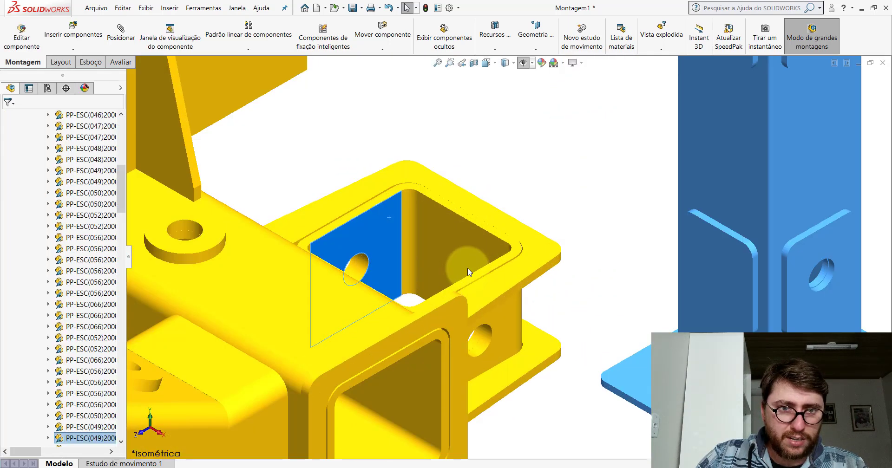
pyautogui.rightClick(506, 258)
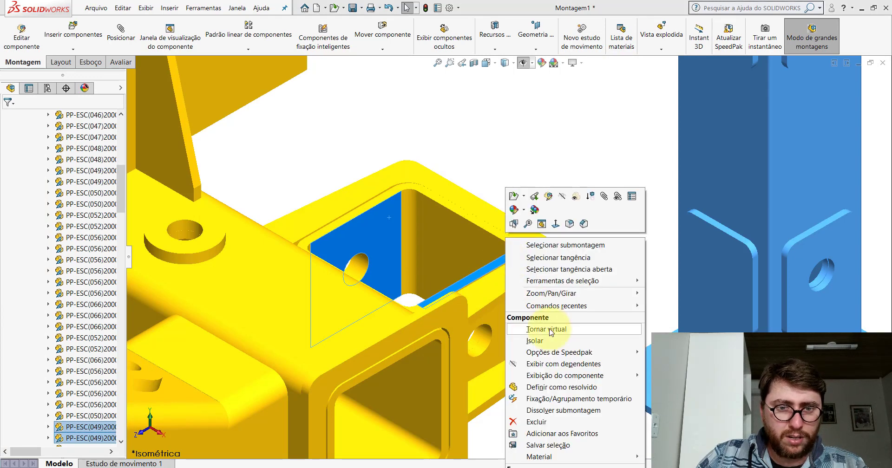
pyautogui.press('Escape')
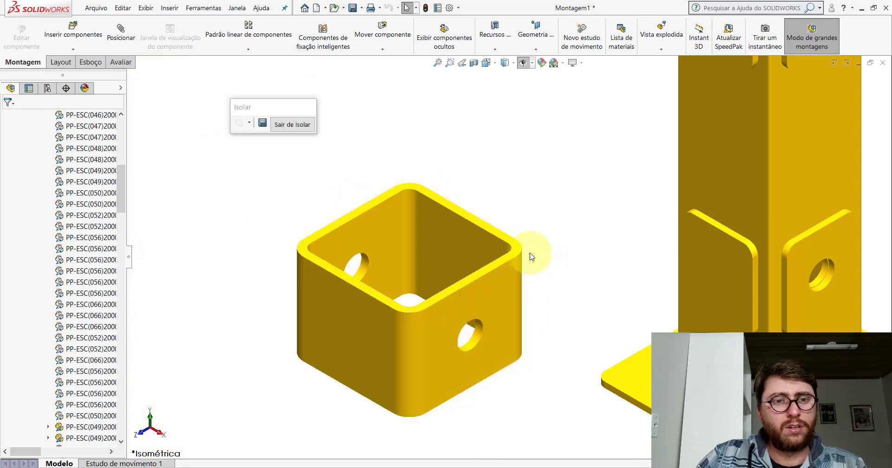
# Step: Make the reference planes of both parts visible and start a mate
pyautogui.scroll(5, 542, 256)
pyautogui.scroll(-3, 511, 209)
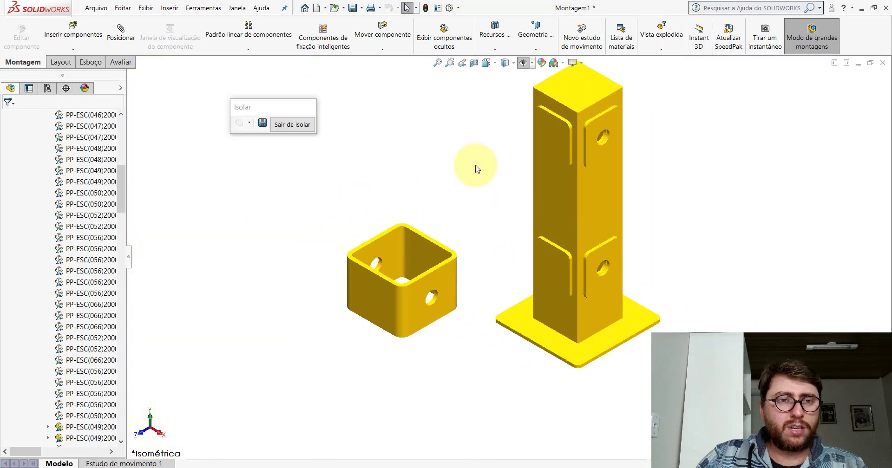
pyautogui.click(527, 66)
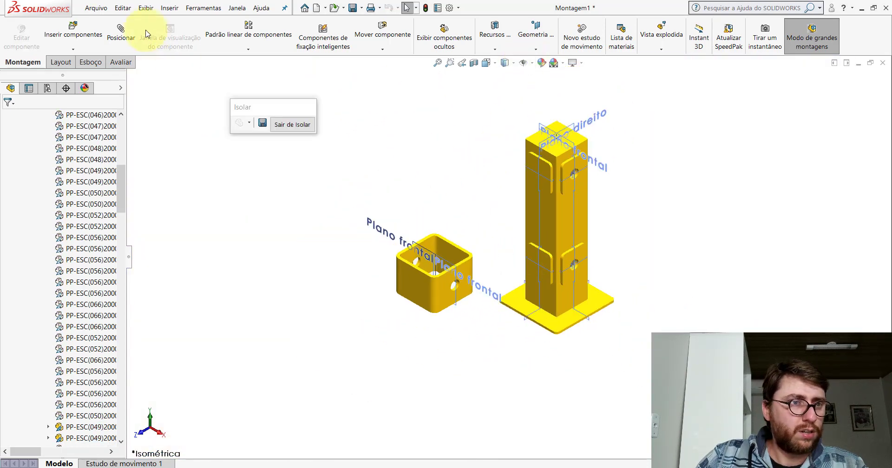
pyautogui.click(122, 30)
# Step: Mate the post's front plane coincident with the sleeve's front plane
pyautogui.scroll(-3, 548, 198)
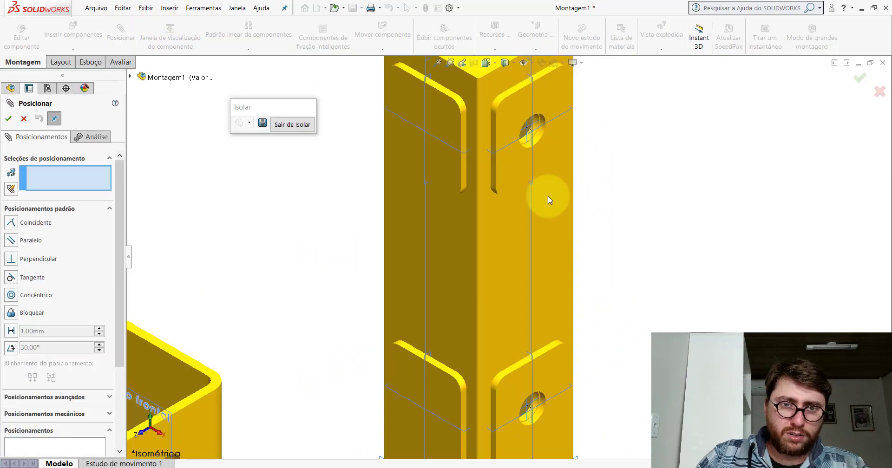
pyautogui.click(531, 193)
pyautogui.scroll(3, 511, 209)
pyautogui.scroll(2, 392, 291)
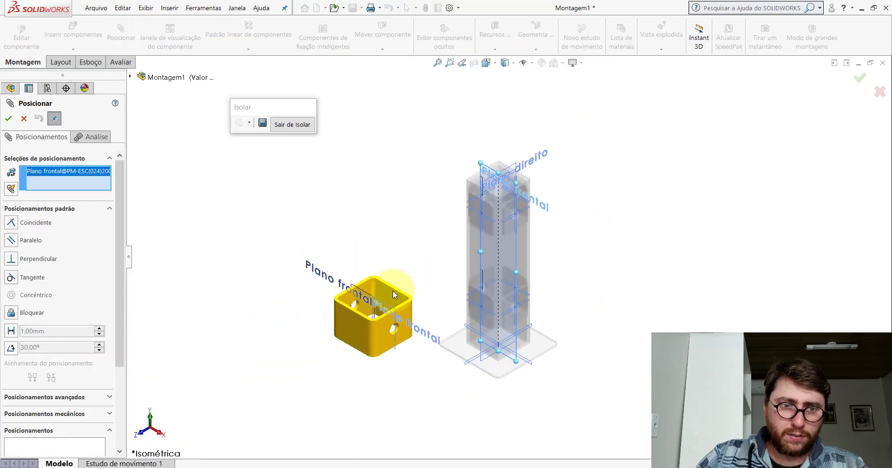
pyautogui.scroll(-4, 422, 351)
pyautogui.click(426, 356)
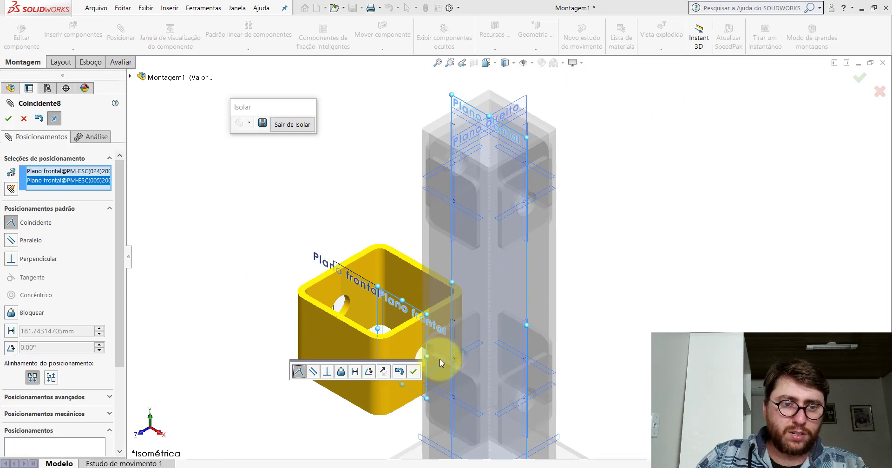
pyautogui.click(413, 372)
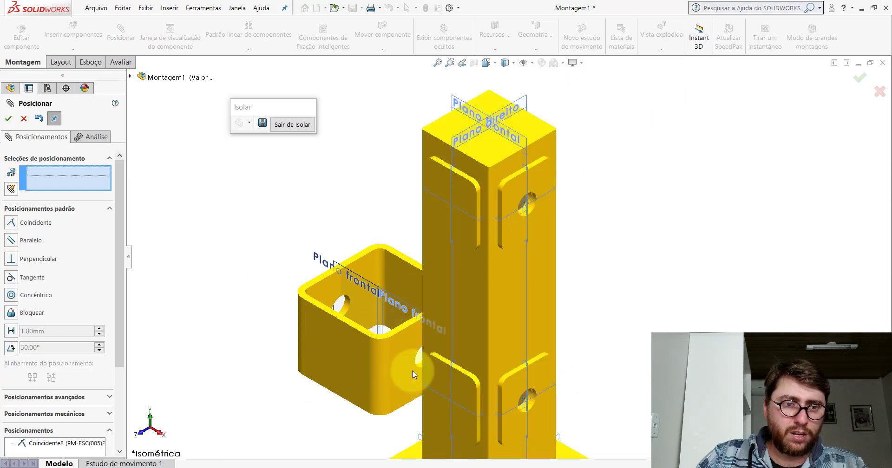
# Step: Start a Symmetric advanced mate using the post's right plane as symmetry plane
pyautogui.click(40, 209)
pyautogui.click(42, 221)
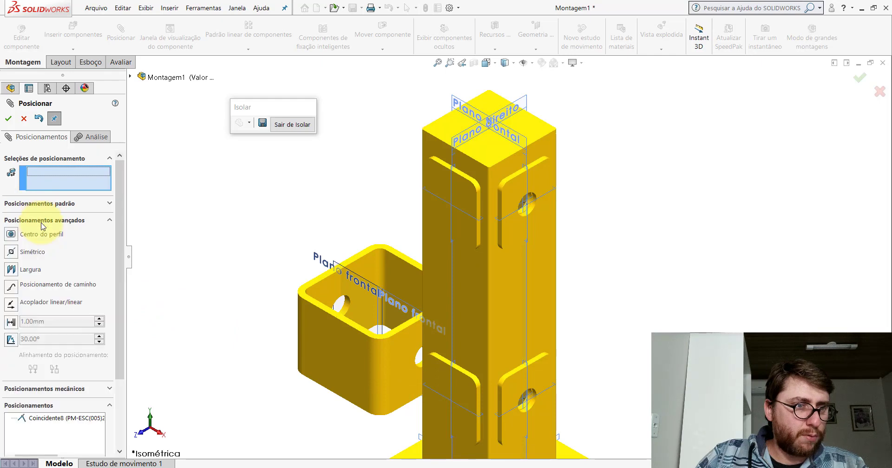
pyautogui.click(12, 252)
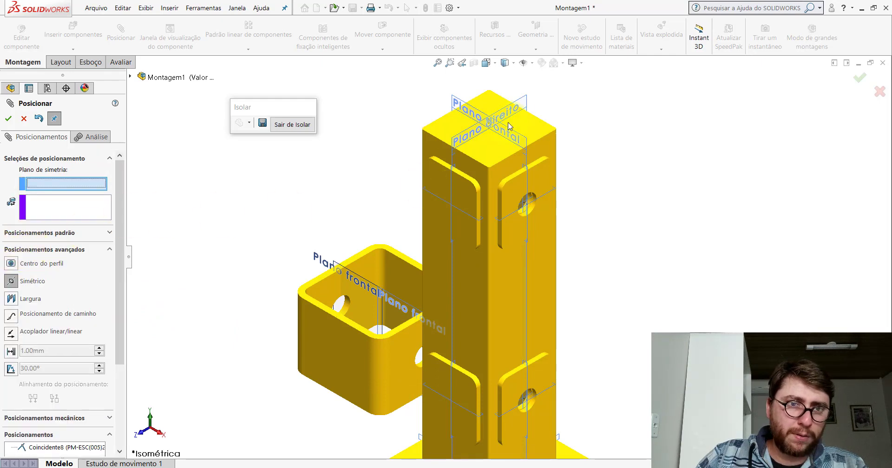
pyautogui.scroll(-2, 509, 126)
pyautogui.scroll(-2, 535, 107)
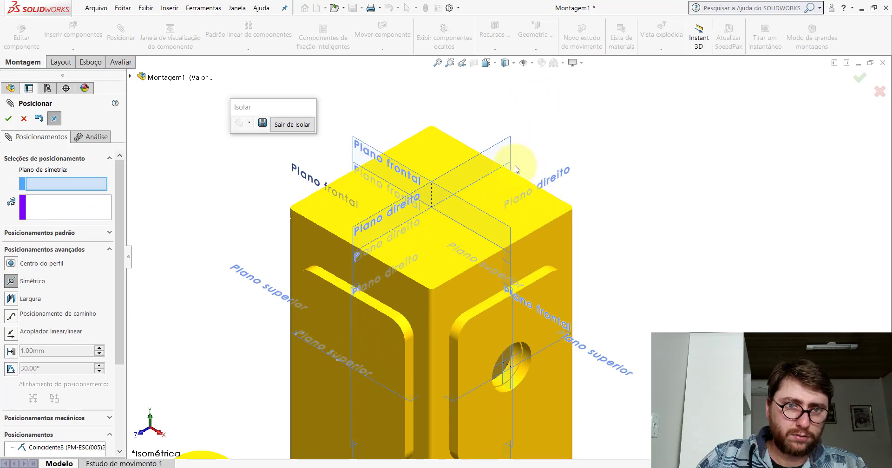
pyautogui.scroll(3, 467, 249)
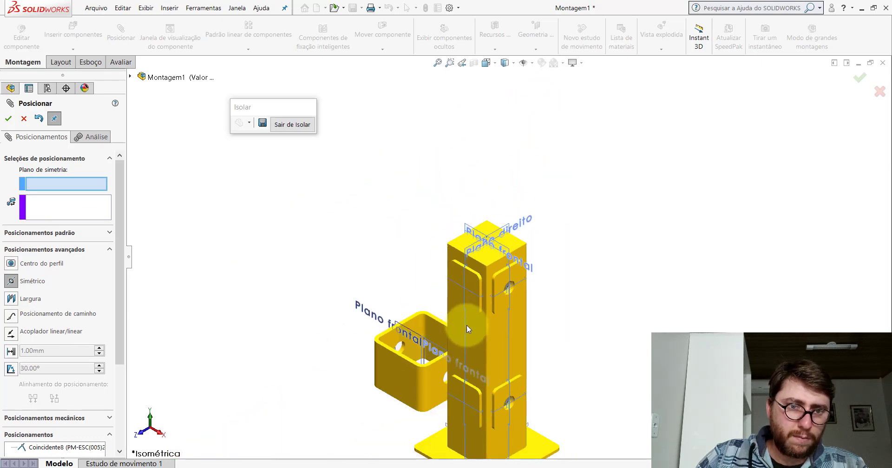
pyautogui.scroll(-4, 466, 325)
pyautogui.click(460, 299)
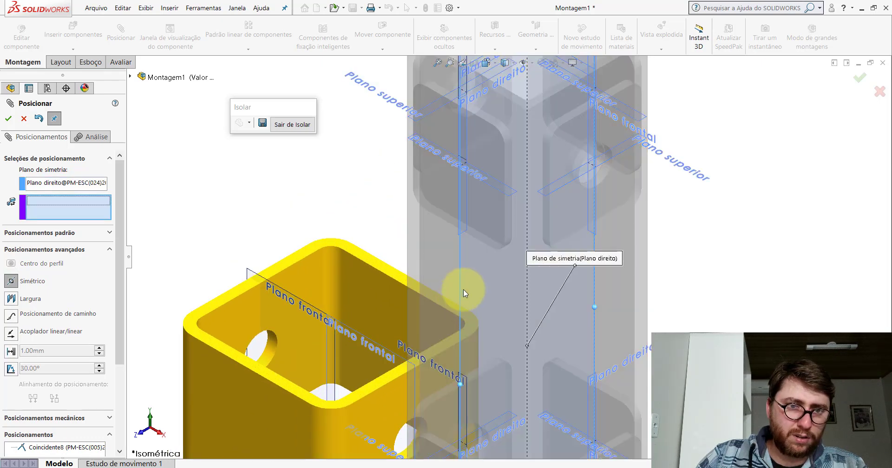
# Step: Hide the planes and pick both inner side faces of the sleeve to complete symmetry
pyautogui.scroll(3, 464, 288)
pyautogui.scroll(2, 479, 256)
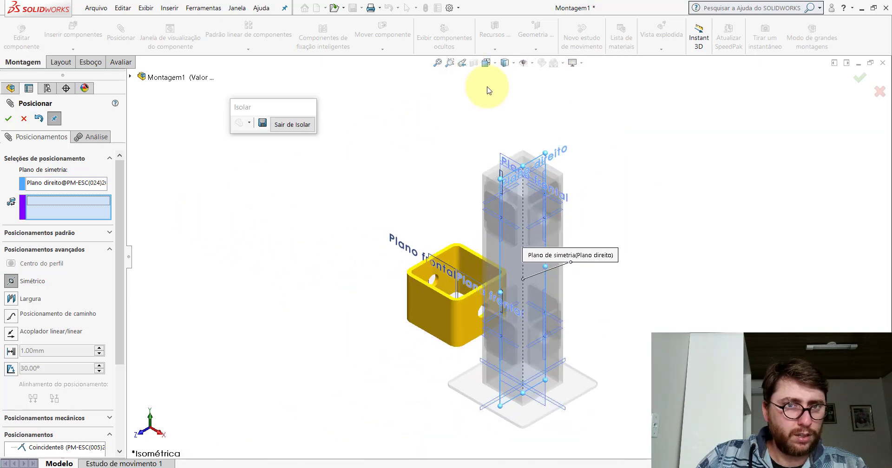
pyautogui.click(522, 63)
pyautogui.scroll(-3, 472, 278)
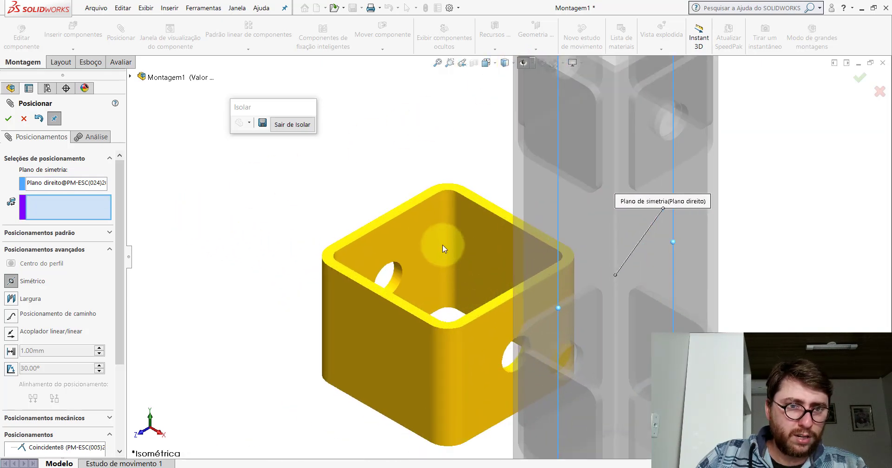
pyautogui.click(420, 229)
pyautogui.moveTo(436, 199); pyautogui.dragTo(565, 269, button='middle')
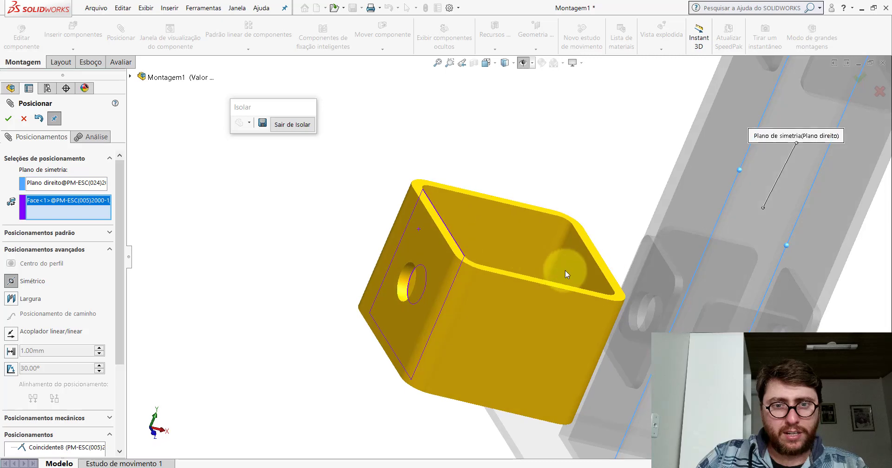
pyautogui.click(8, 118)
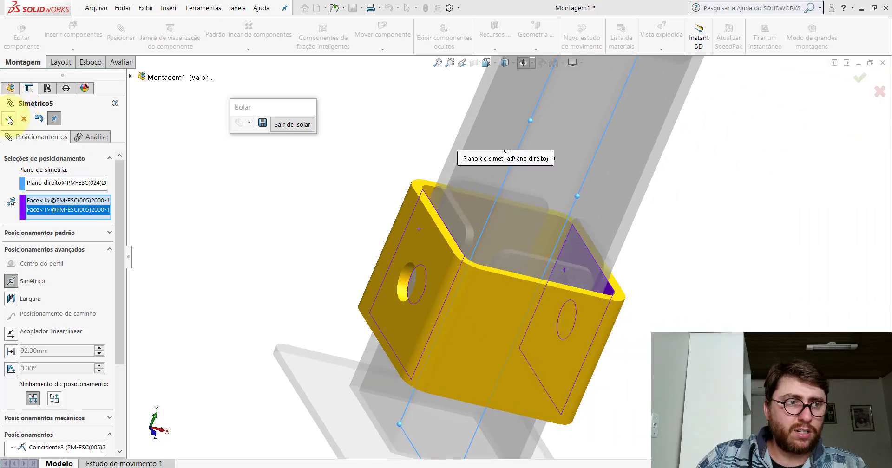
pyautogui.scroll(3, 430, 263)
pyautogui.scroll(2, 470, 293)
pyautogui.moveTo(469, 294); pyautogui.dragTo(514, 268, button='middle')
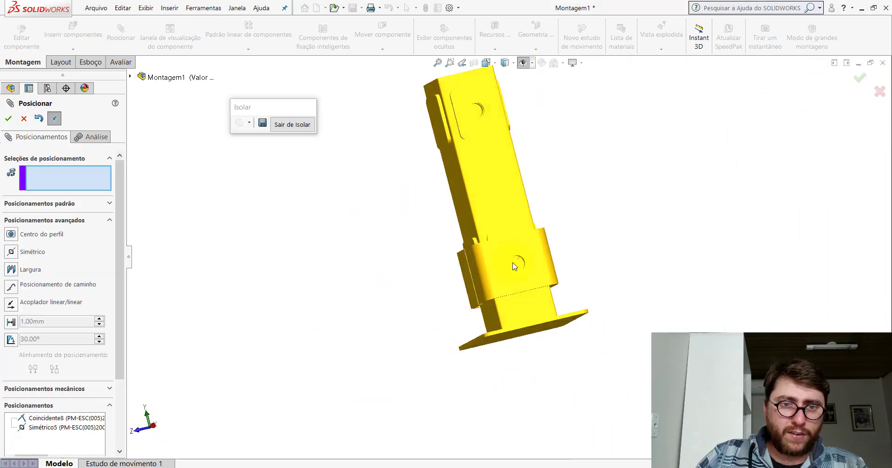
# Step: Make the post's pin hole concentric with the sleeve's hole
pyautogui.scroll(-5, 511, 275)
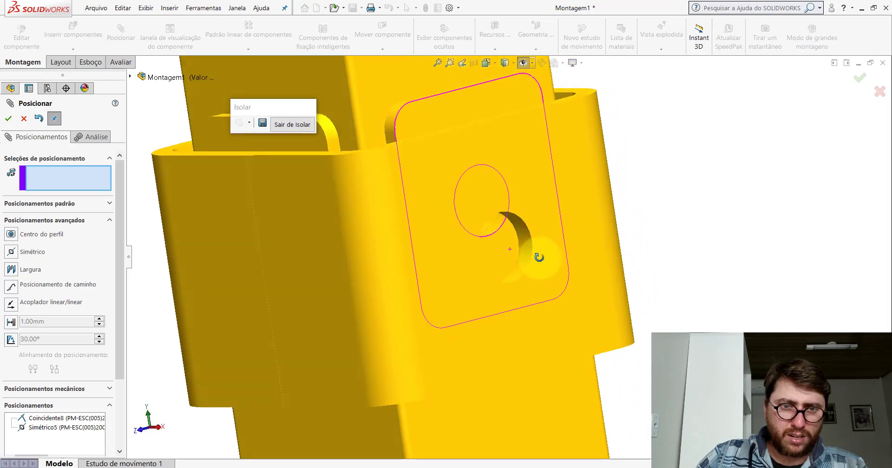
pyautogui.moveTo(511, 274); pyautogui.dragTo(513, 231, button='middle')
pyautogui.scroll(-5, 483, 218)
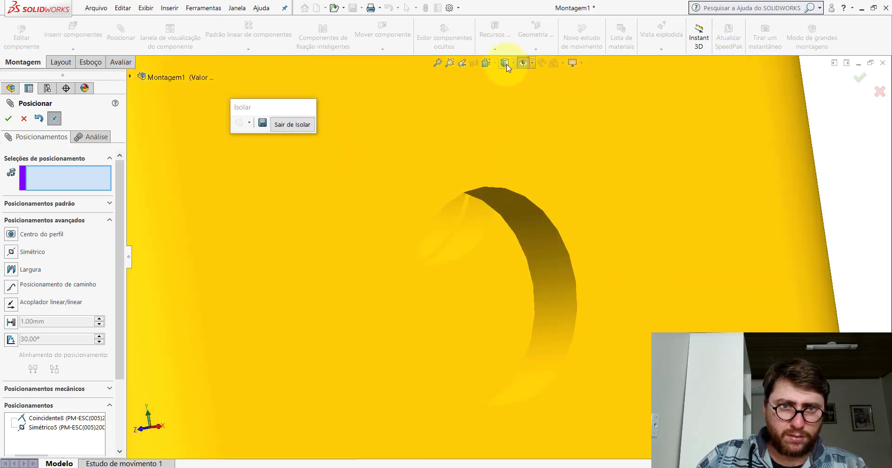
pyautogui.click(506, 76)
pyautogui.click(458, 213)
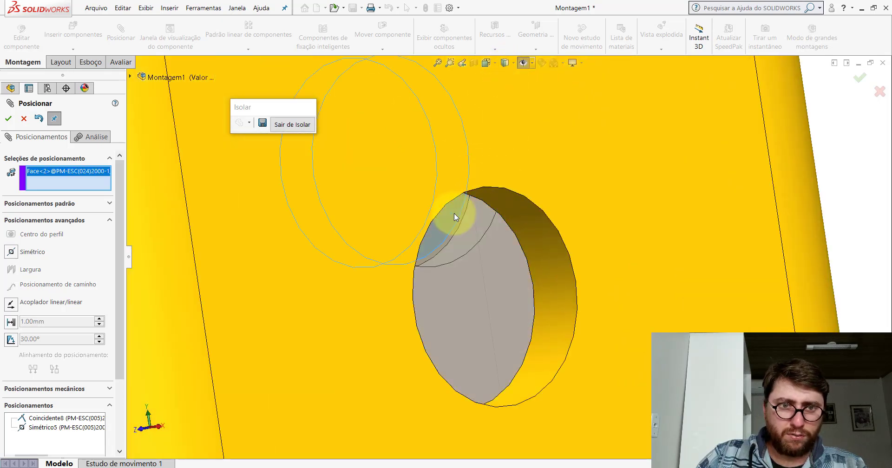
pyautogui.scroll(3, 487, 252)
pyautogui.click(539, 274)
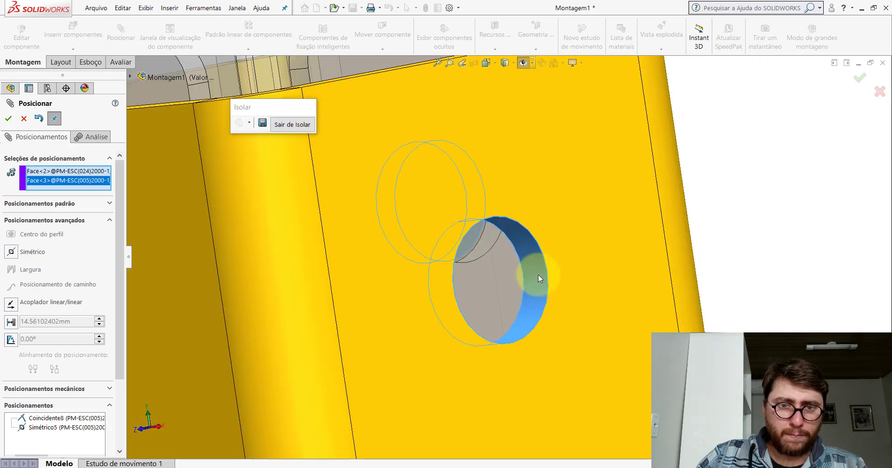
pyautogui.click(54, 205)
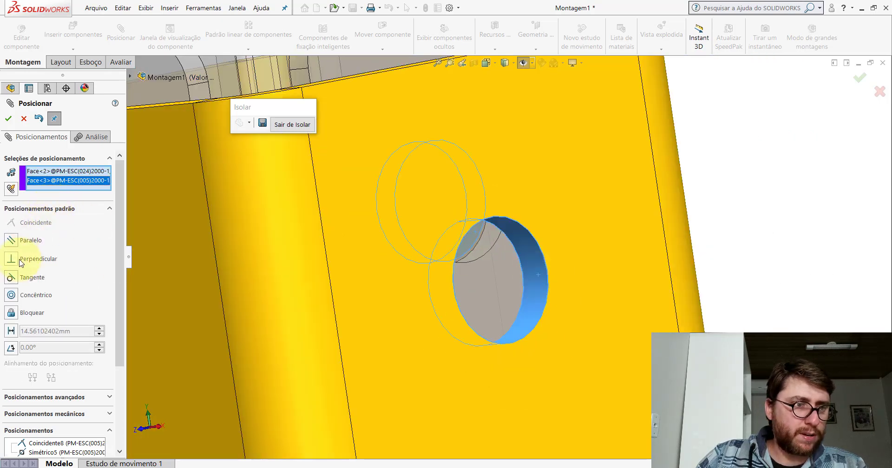
pyautogui.click(11, 295)
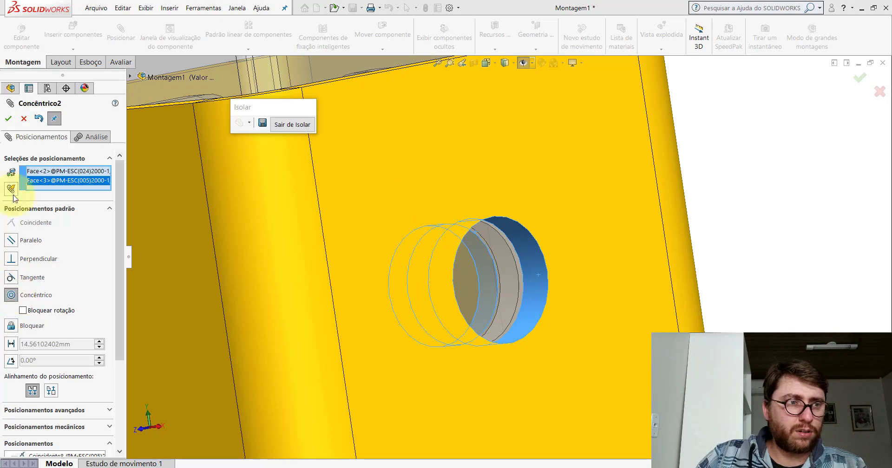
pyautogui.click(8, 119)
pyautogui.click(8, 119)
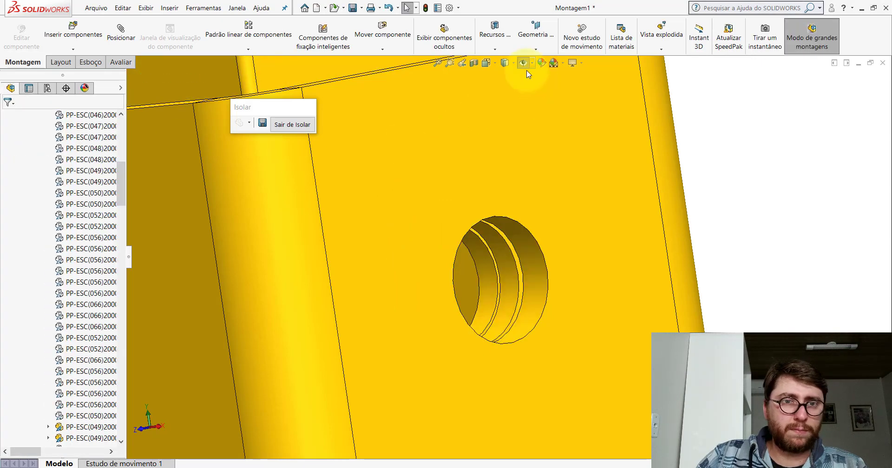
# Step: Return to shaded display without edges in the isometric view
pyautogui.click(505, 88)
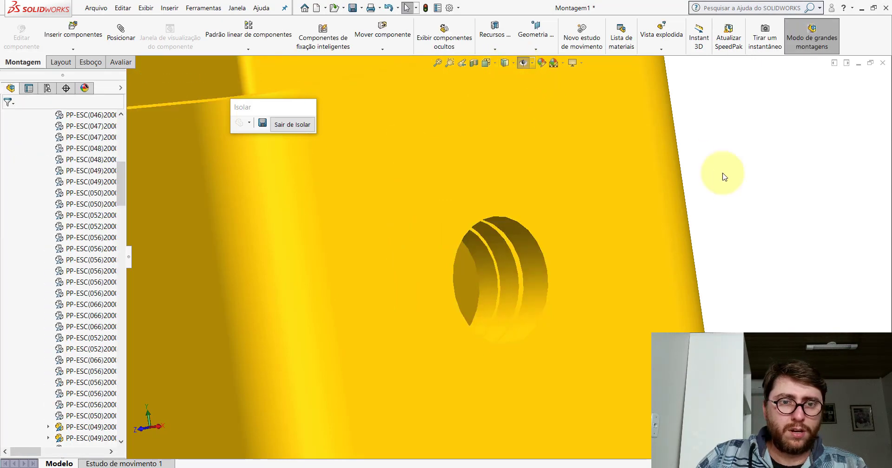
pyautogui.scroll(5, 657, 289)
pyautogui.scroll(3, 557, 299)
pyautogui.click(486, 63)
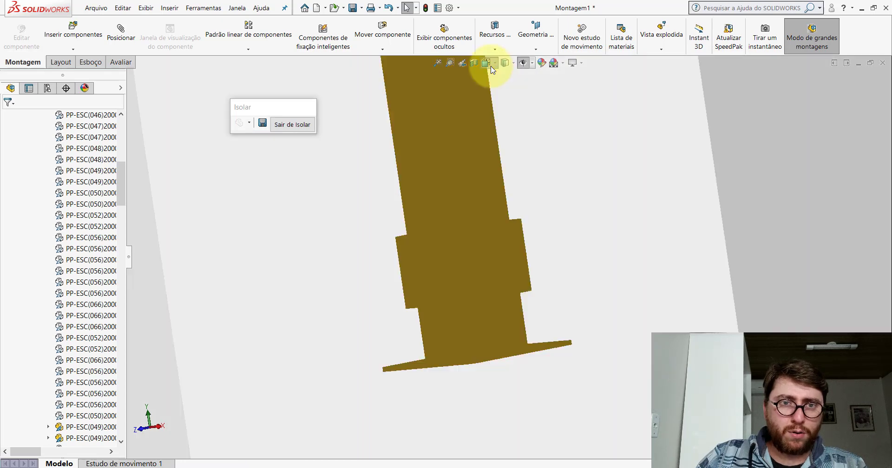
pyautogui.click(539, 90)
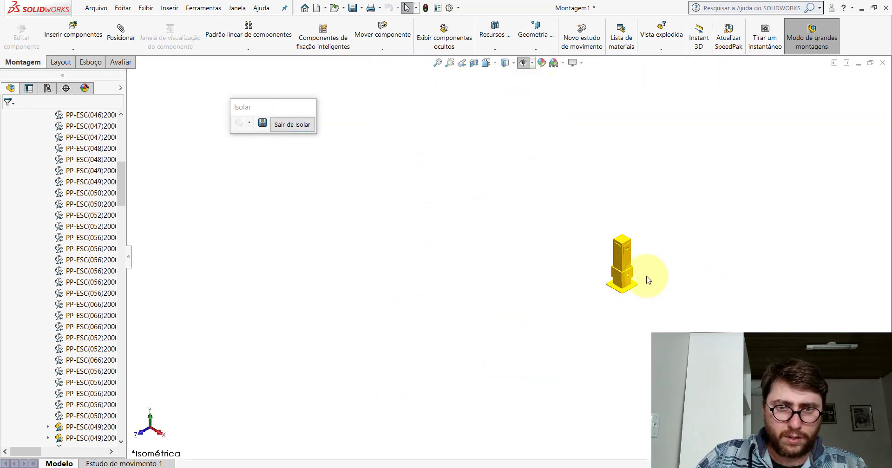
pyautogui.scroll(-3, 623, 274)
pyautogui.scroll(-3, 538, 264)
pyautogui.scroll(-2, 501, 256)
# Step: Measure the 215.8 mm distance from the post's top face to the sleeve face
pyautogui.click(121, 61)
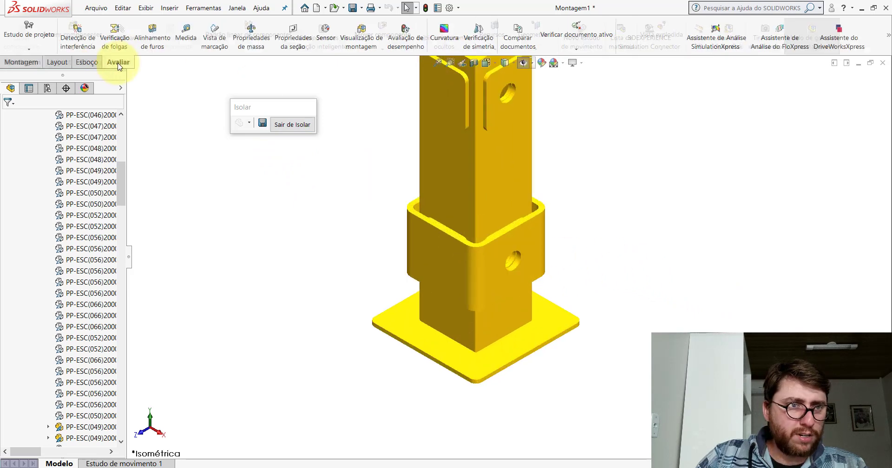
pyautogui.click(185, 36)
pyautogui.click(462, 144)
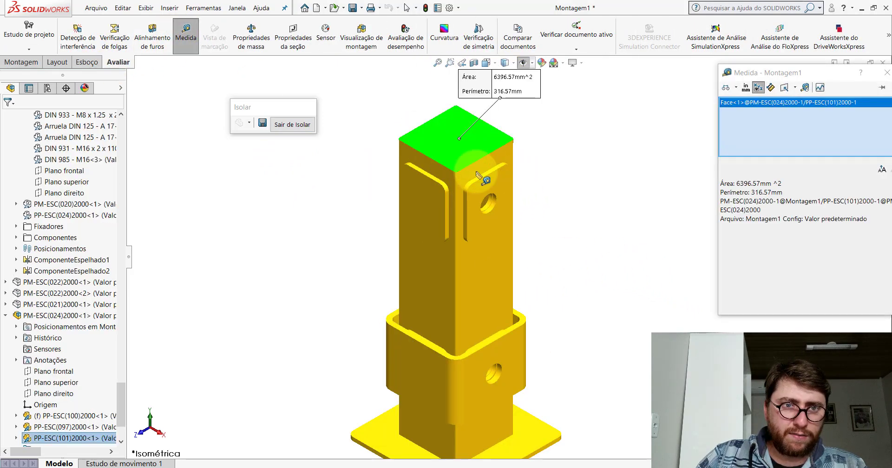
pyautogui.scroll(-5, 524, 324)
pyautogui.click(455, 298)
pyautogui.scroll(3, 456, 298)
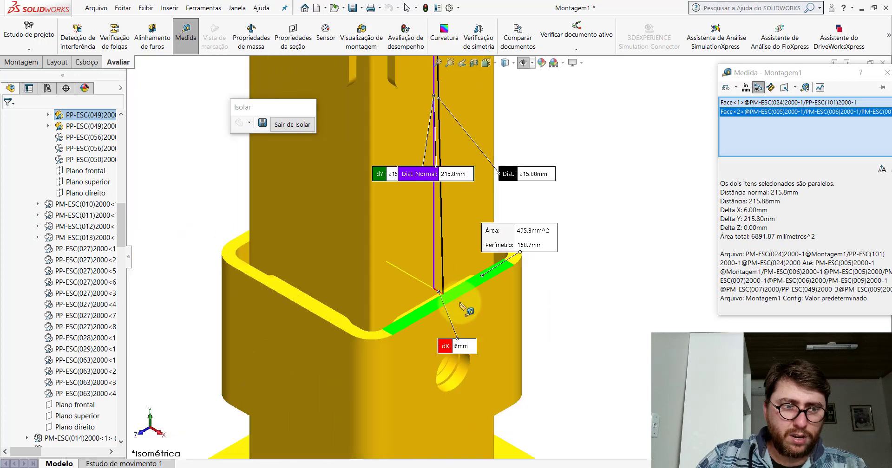
pyautogui.scroll(3, 452, 374)
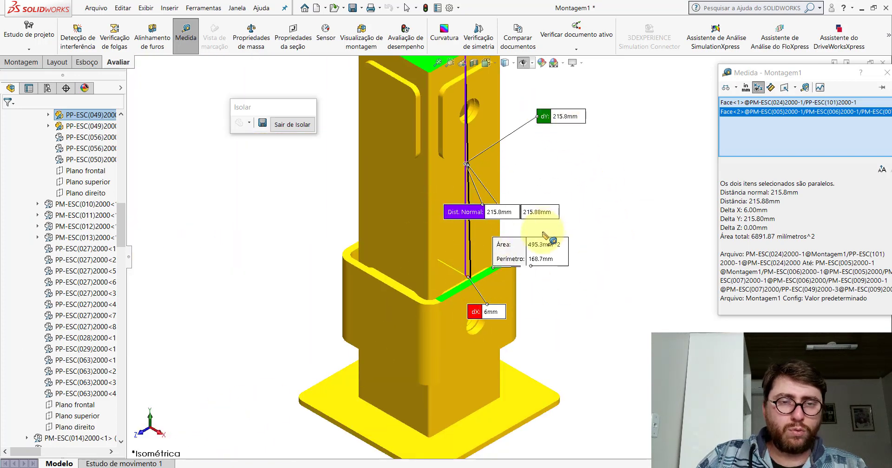
pyautogui.scroll(3, 544, 238)
pyautogui.press('Escape')
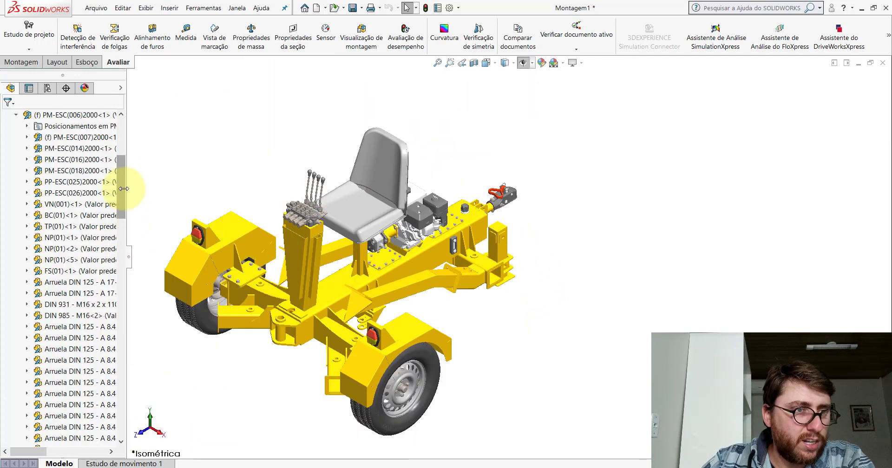
# Step: Collapse the Montagem1 tree to its top-level items
pyautogui.moveTo(124, 189); pyautogui.dragTo(116, 170)
pyautogui.scroll(10, 116, 154)
pyautogui.rightClick(113, 116)
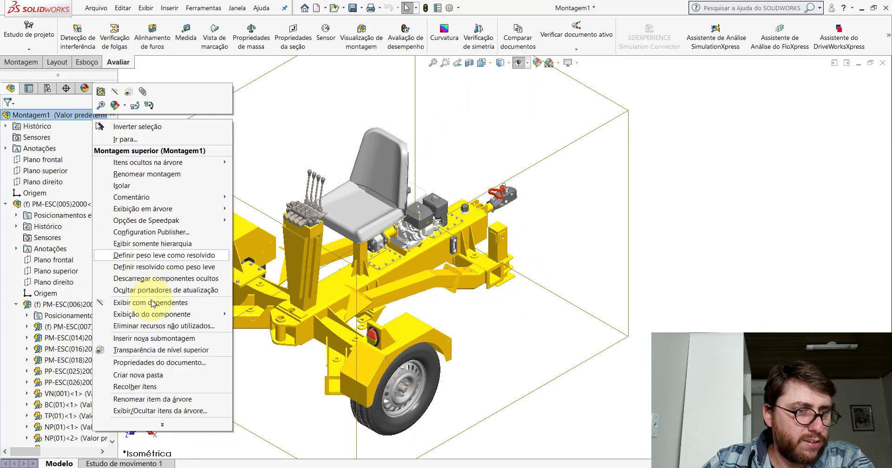
pyautogui.click(139, 386)
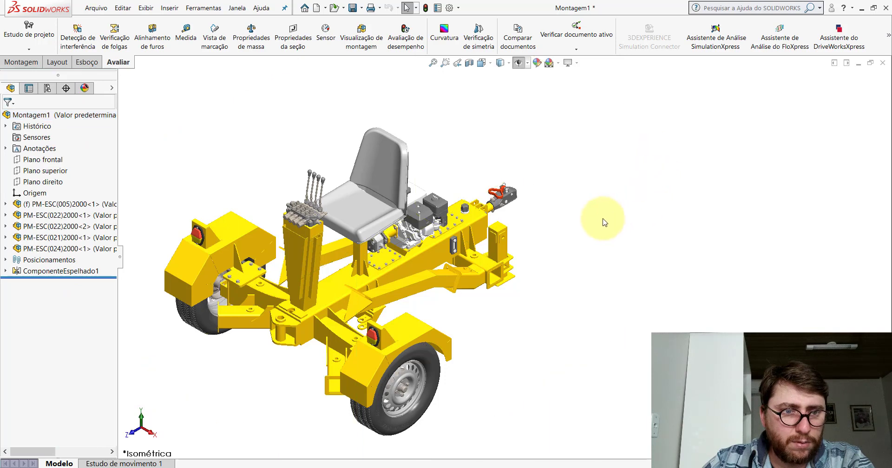
pyautogui.scroll(4, 500, 255)
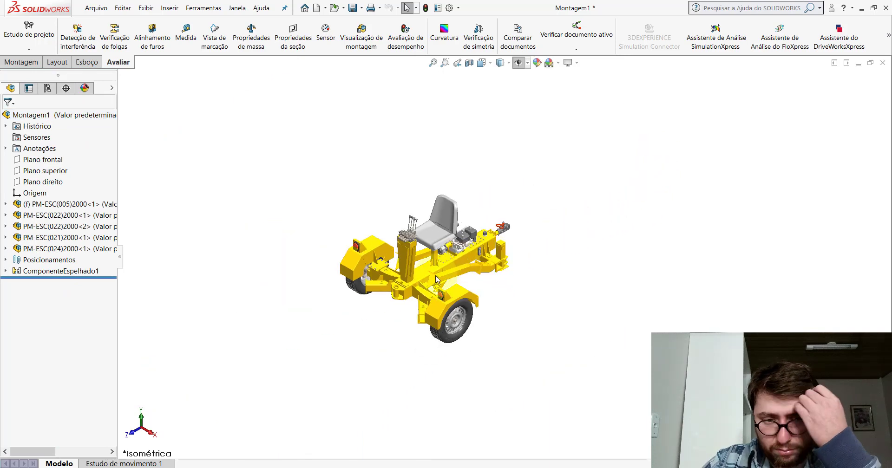
pyautogui.scroll(-5, 446, 263)
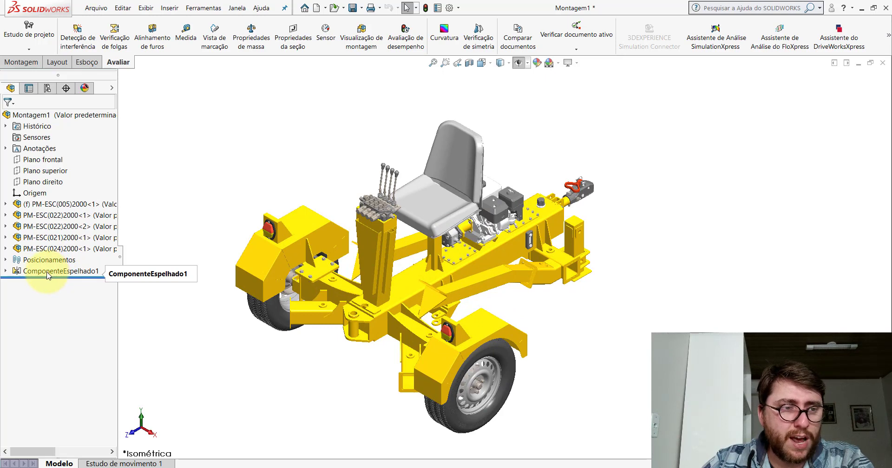
# Step: Edit ComponenteEspelhado1 and add PM-ESC(024)2000-1 to the components mirrored about Plano direito
pyautogui.rightClick(49, 276)
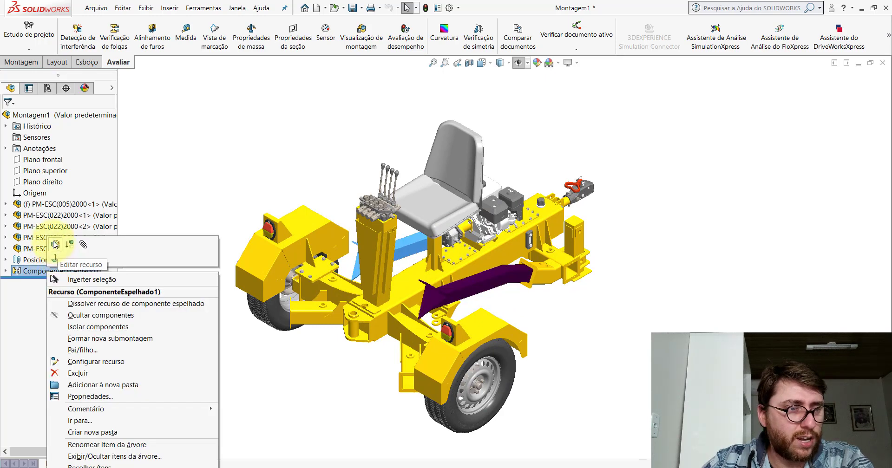
pyautogui.click(55, 245)
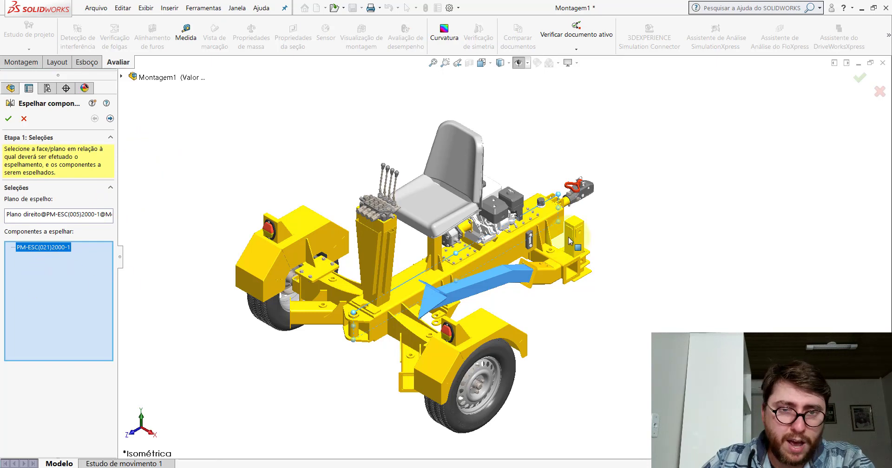
pyautogui.scroll(-3, 576, 251)
pyautogui.scroll(-3, 576, 241)
pyautogui.click(520, 237)
pyautogui.scroll(5, 521, 237)
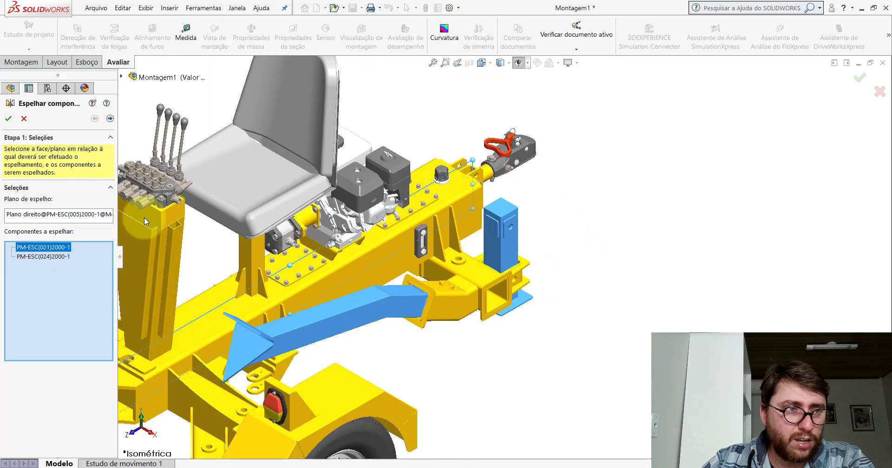
# Step: Confirm mirroring both components and orbit to a low rear view of the trailer
pyautogui.press('Return')
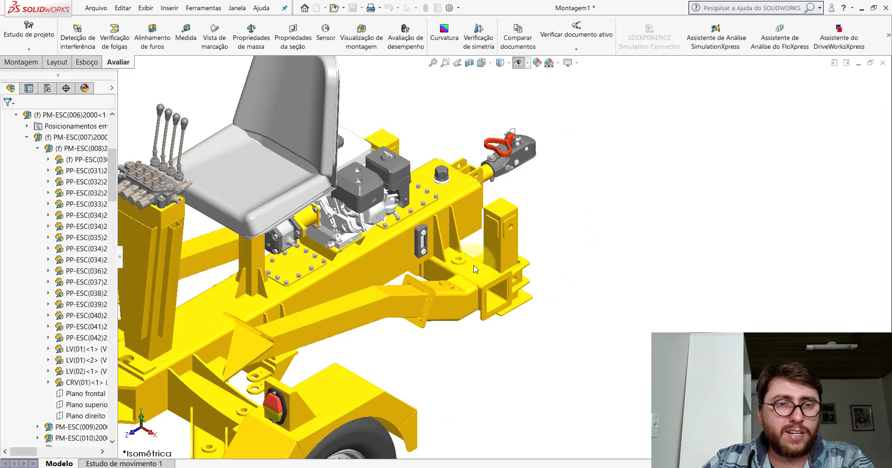
pyautogui.scroll(3, 469, 266)
pyautogui.moveTo(469, 266)
pyautogui.mouseDown(button='middle')
pyautogui.moveTo(586, 186)
pyautogui.moveTo(435, 334)
pyautogui.mouseUp(button='middle')
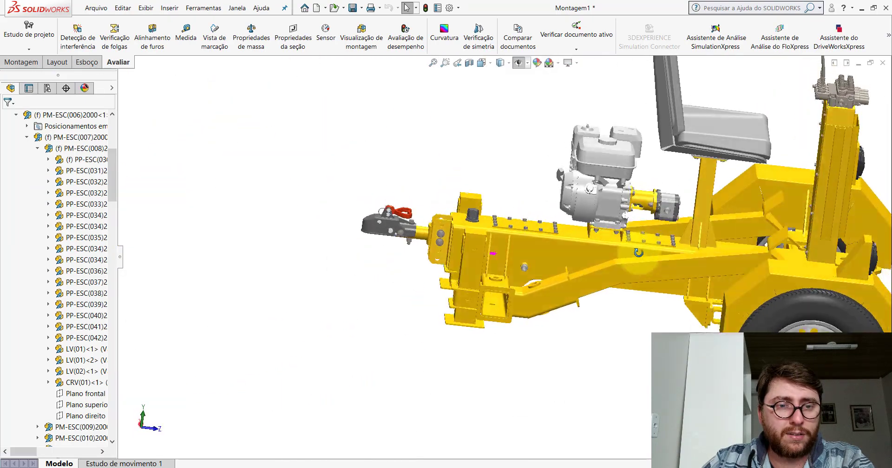
pyautogui.scroll(-2, 434, 335)
pyautogui.scroll(-2, 434, 335)
pyautogui.scroll(-4, 434, 334)
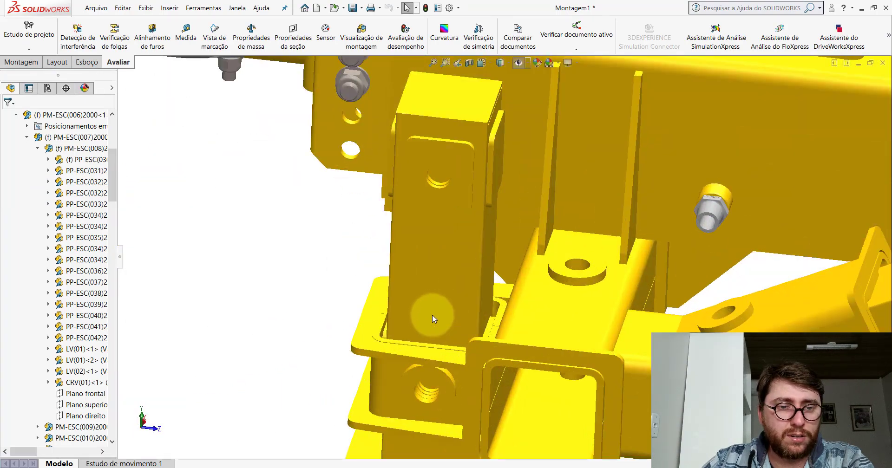
# Step: Inspect the mirrored frame bracket from the side, then return to isometric view
pyautogui.click(432, 319)
pyautogui.moveTo(432, 318)
pyautogui.mouseDown(button='middle')
pyautogui.moveTo(444, 263)
pyautogui.moveTo(446, 374)
pyautogui.mouseUp(button='middle')
pyautogui.scroll(-3, 453, 358)
pyautogui.scroll(-1, 441, 344)
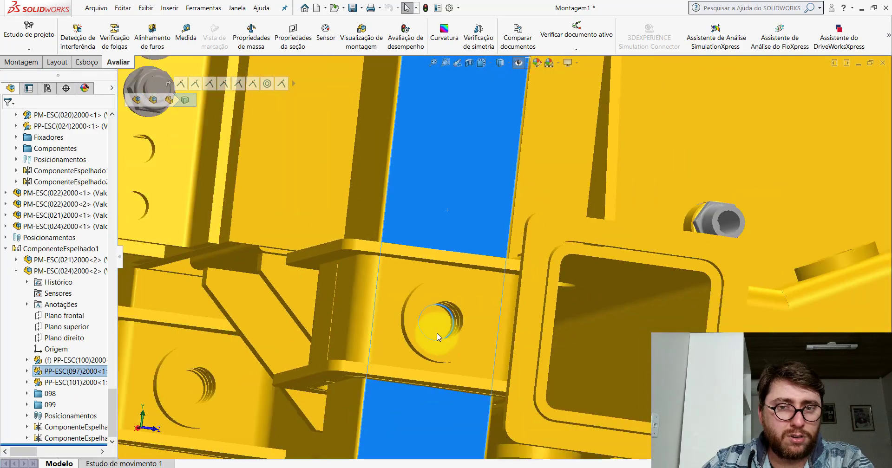
pyautogui.scroll(10, 353, 306)
pyautogui.press('Escape')
pyautogui.click(481, 63)
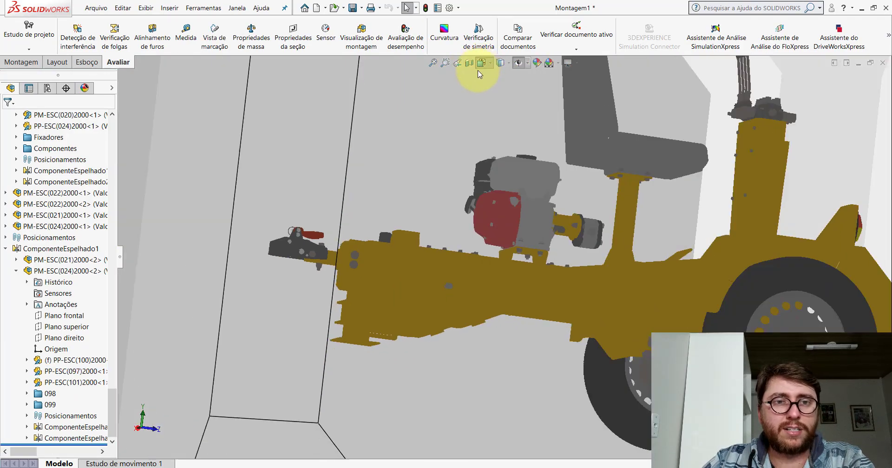
pyautogui.click(521, 99)
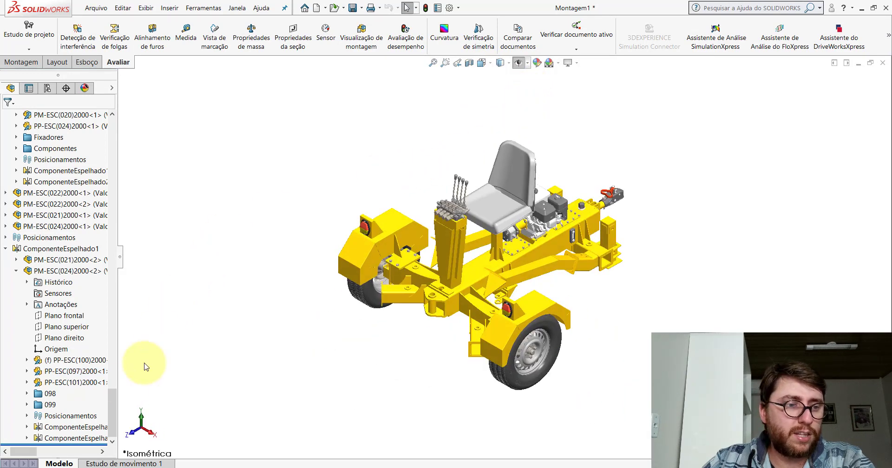
# Step: Collapse all items in the Montagem1 tree
pyautogui.moveTo(112, 409); pyautogui.dragTo(112, 121)
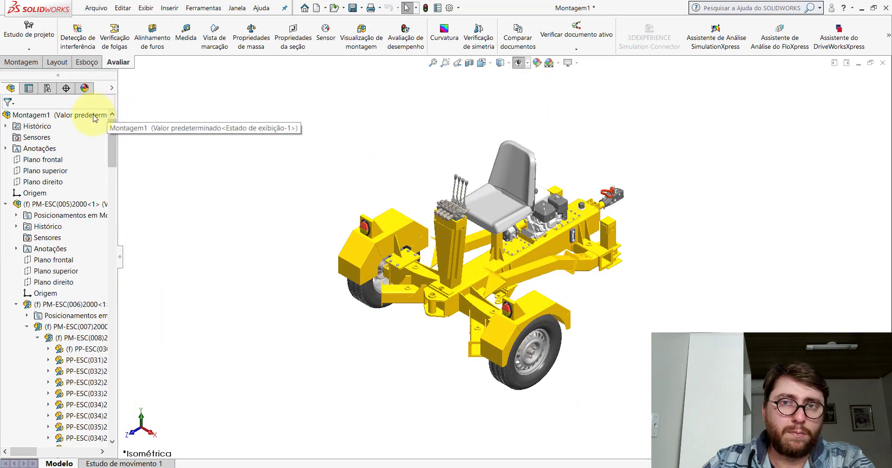
pyautogui.rightClick(94, 118)
pyautogui.click(159, 381)
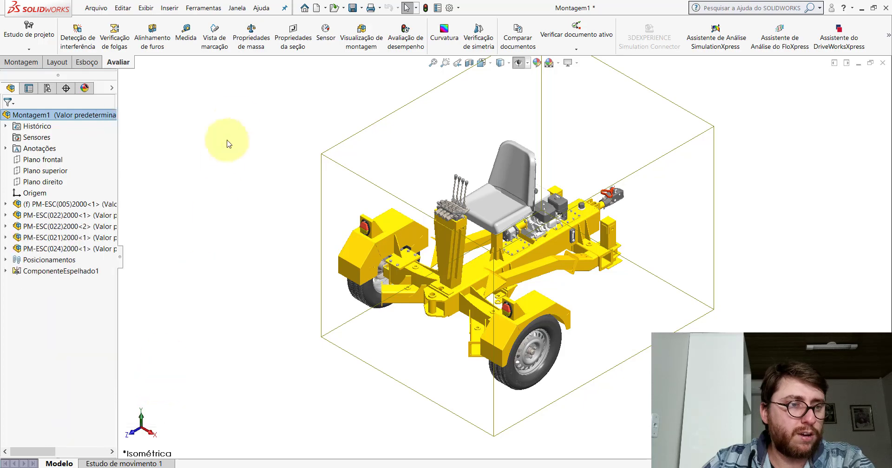
pyautogui.click(268, 139)
pyautogui.scroll(-2, 589, 273)
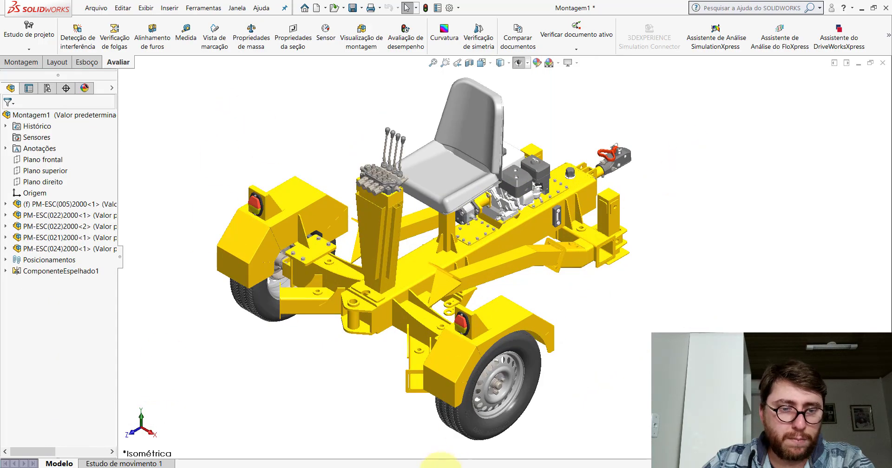
pyautogui.click(299, 435)
pyautogui.scroll(5, 411, 213)
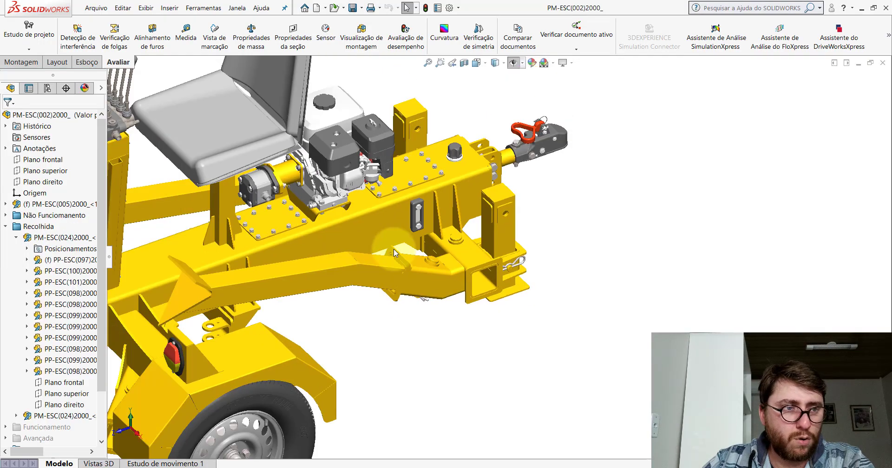
pyautogui.click(6, 227)
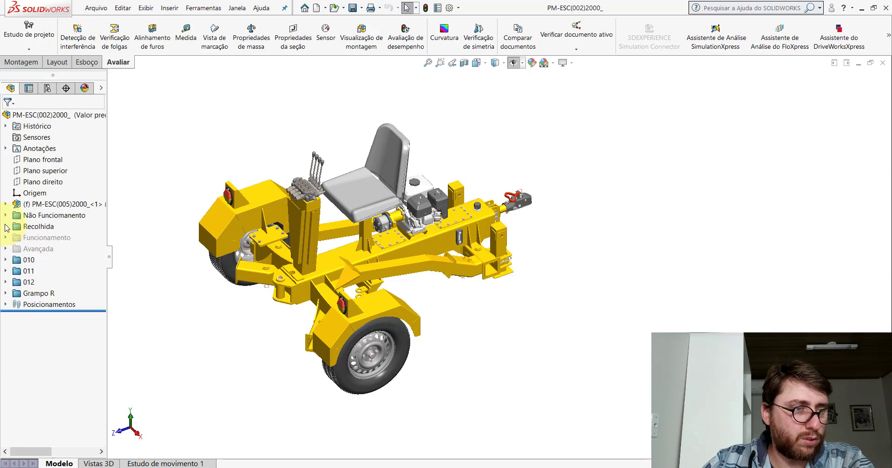
pyautogui.click(35, 227)
pyautogui.click(29, 263)
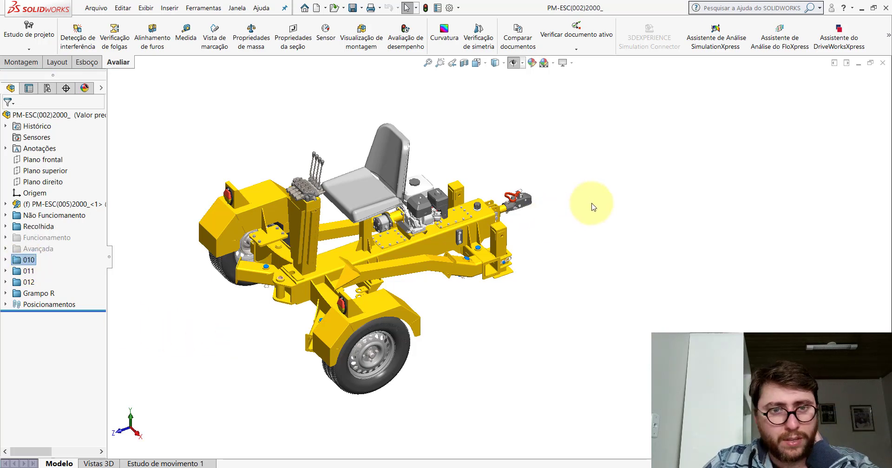
pyautogui.click(477, 63)
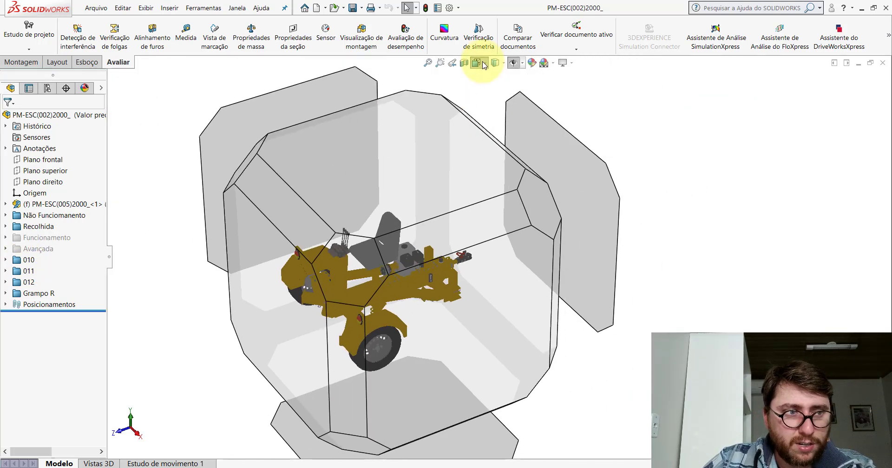
pyautogui.click(528, 88)
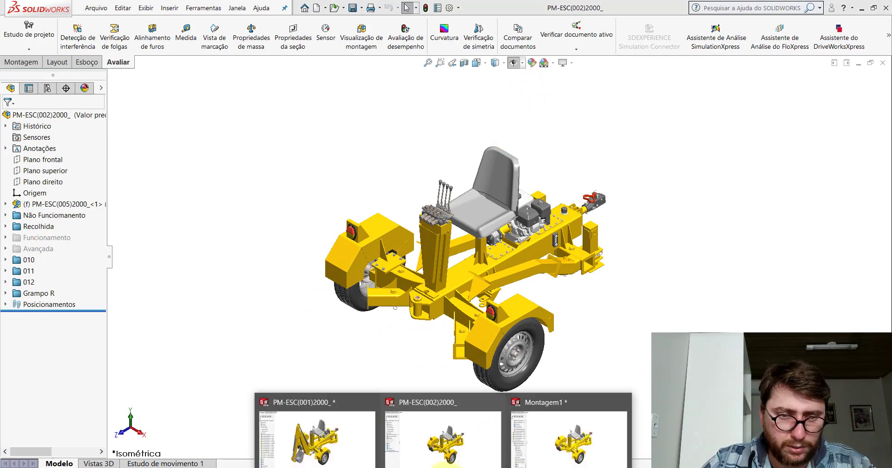
pyautogui.click(551, 423)
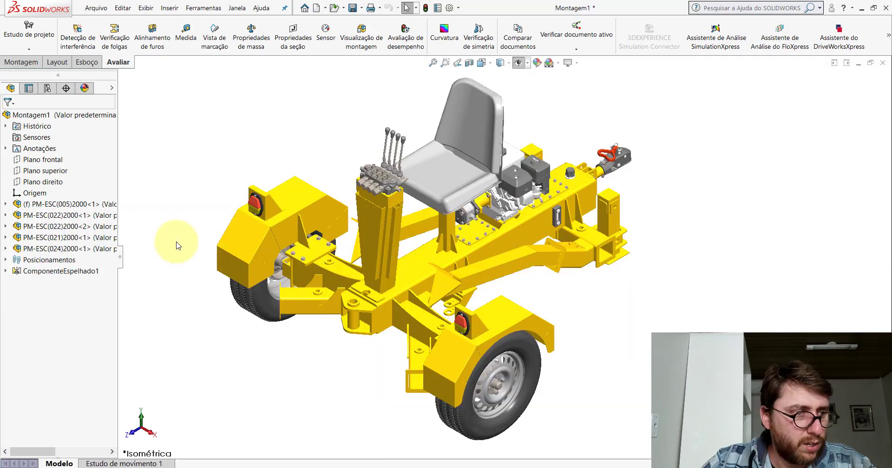
# Step: Collapse ComponenteEspelhado1 and delete it, removing the mirrored post and bracket copies
pyautogui.scroll(3, 510, 246)
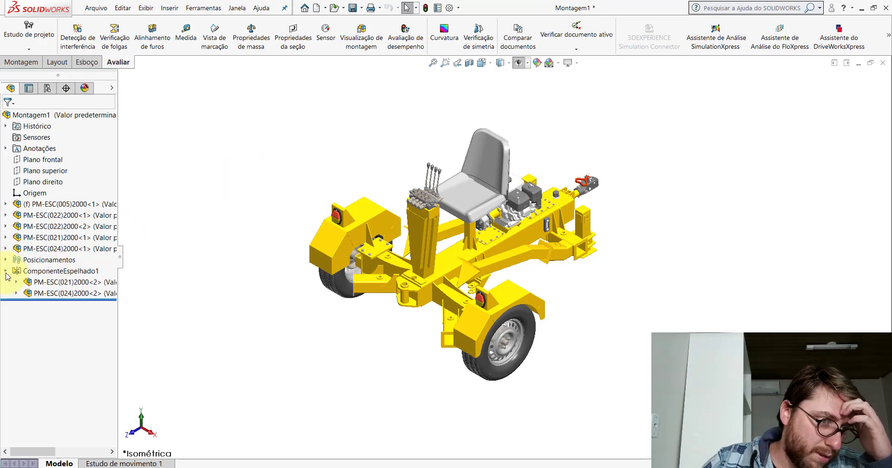
pyautogui.click(6, 272)
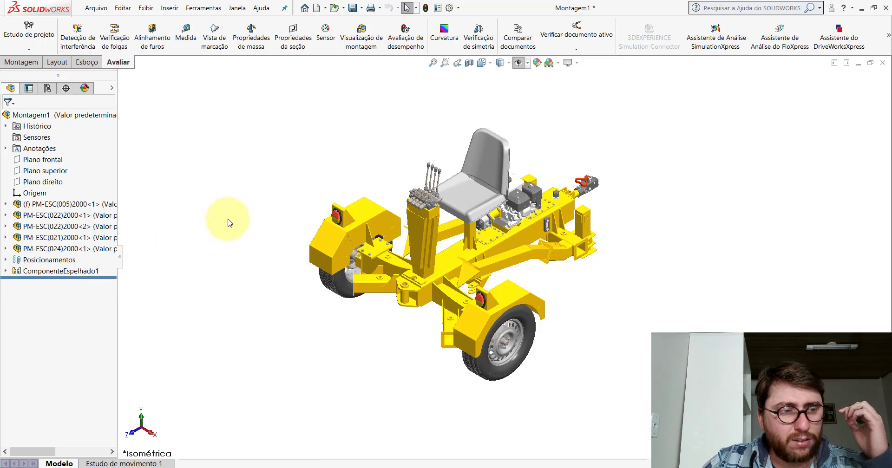
pyautogui.rightClick(42, 272)
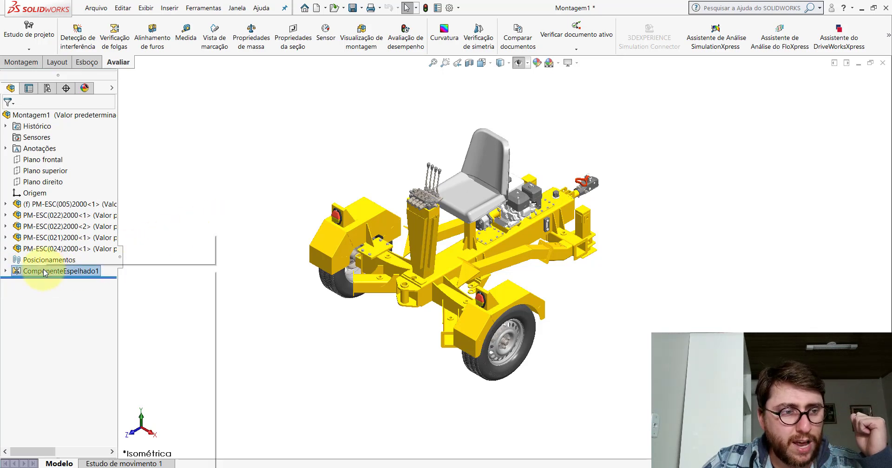
pyautogui.click(251, 258)
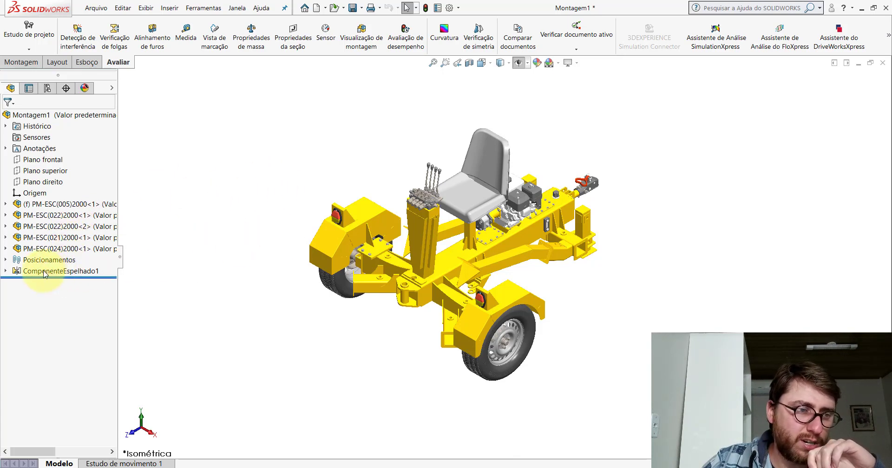
pyautogui.rightClick(44, 273)
pyautogui.click(91, 364)
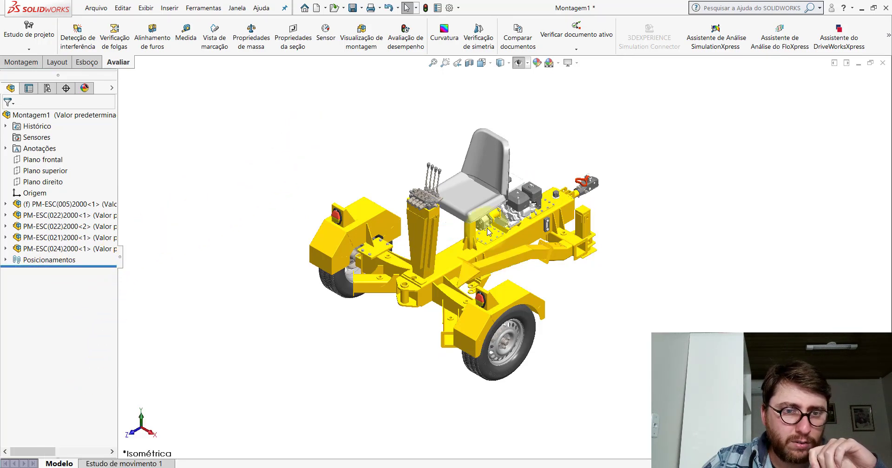
# Step: Insert a new copy of PM-ESC(021)2000 into Montagem1 beside the trailer frame
pyautogui.scroll(-2, 538, 243)
pyautogui.scroll(2, 538, 242)
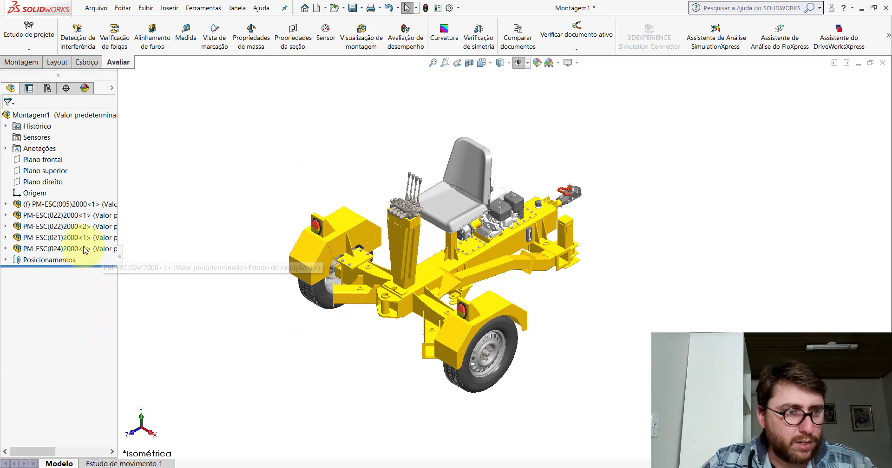
pyautogui.click(58, 238)
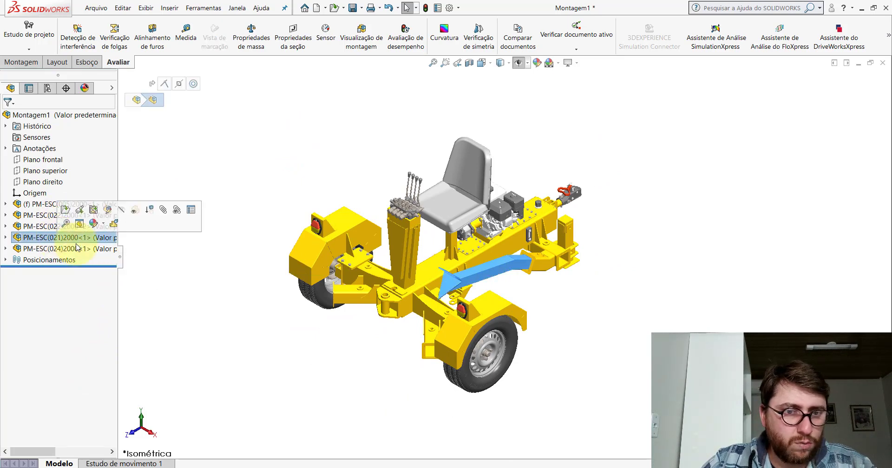
pyautogui.click(733, 171)
pyautogui.scroll(1, 587, 199)
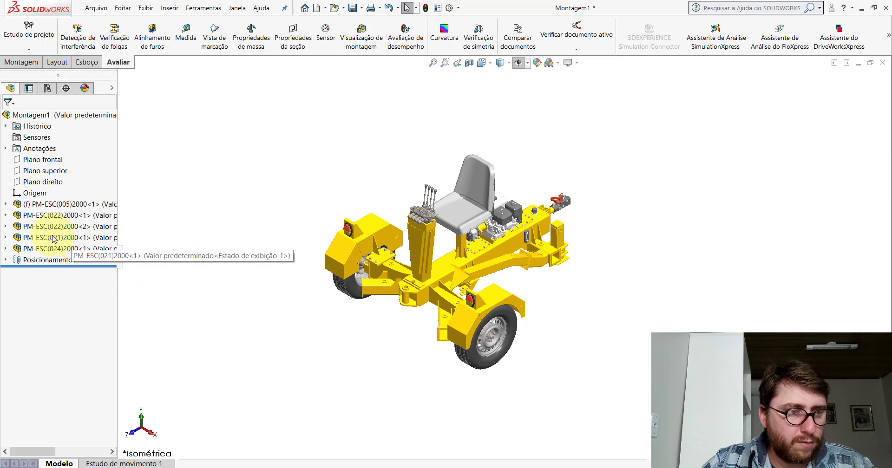
pyautogui.moveTo(52, 239); pyautogui.dragTo(265, 229)
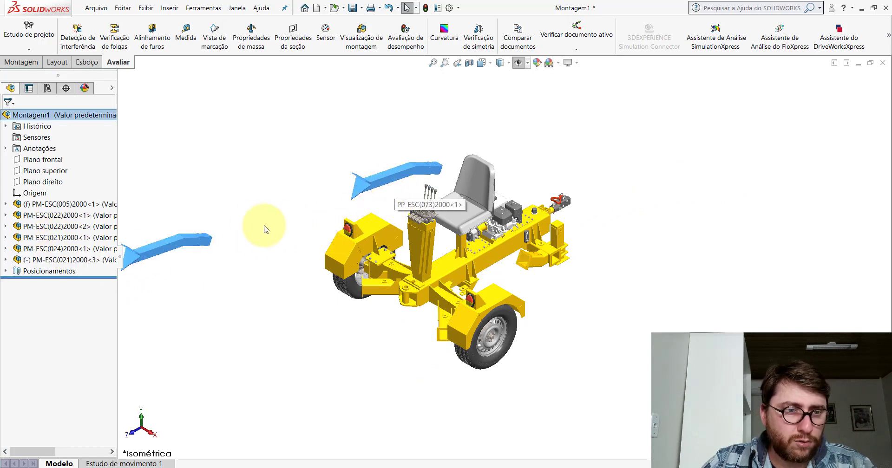
pyautogui.click(265, 229)
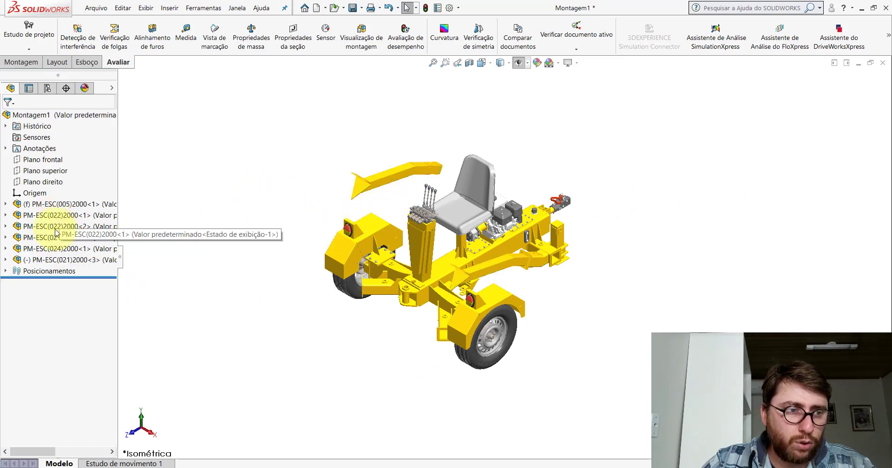
# Step: Select the original <1> and new <3> PM-ESC(021)2000 instances, then the tube end's inner face
pyautogui.scroll(-5, 469, 255)
pyautogui.moveTo(511, 209)
pyautogui.mouseDown(button='middle')
pyautogui.moveTo(519, 199)
pyautogui.moveTo(191, 241)
pyautogui.mouseUp(button='middle')
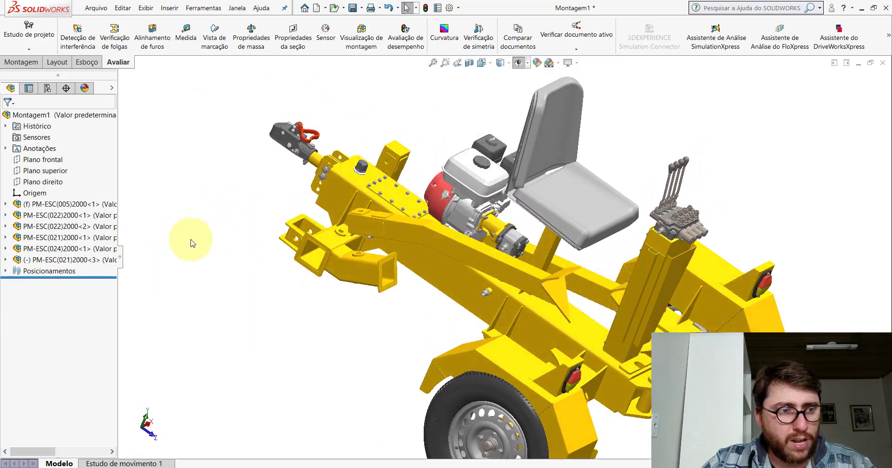
pyautogui.click(55, 238)
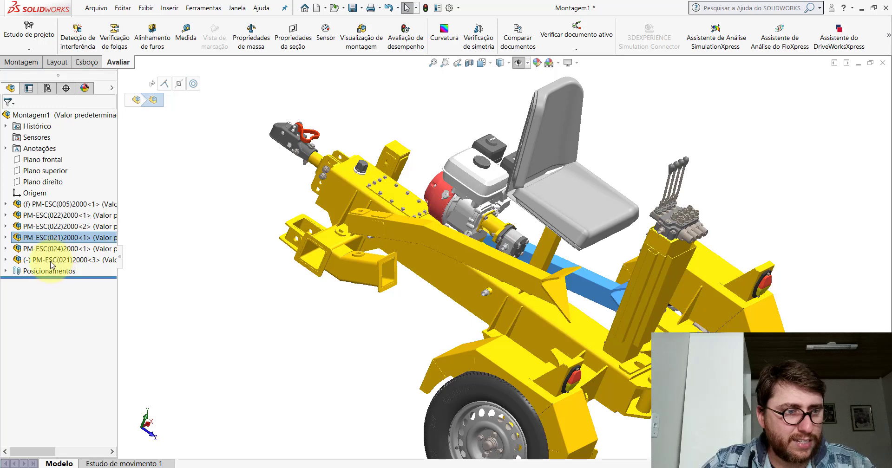
pyautogui.click(53, 262)
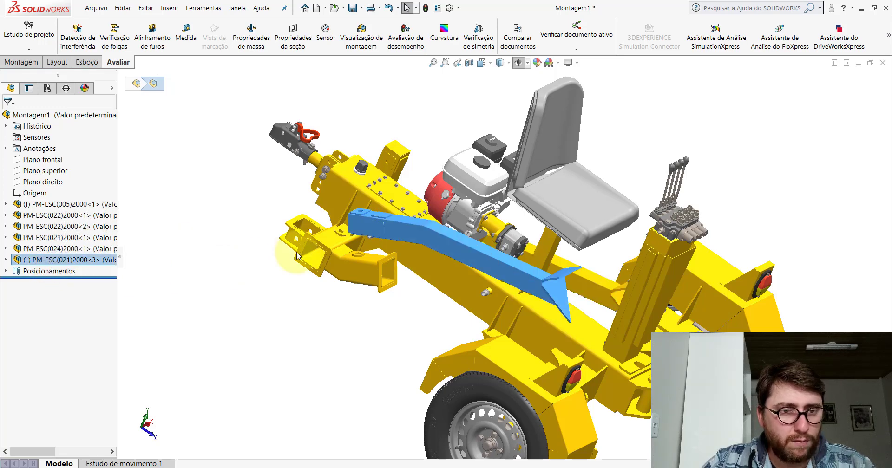
pyautogui.scroll(-2, 441, 214)
pyautogui.scroll(-2, 397, 297)
pyautogui.scroll(-2, 380, 319)
pyautogui.scroll(-2, 381, 320)
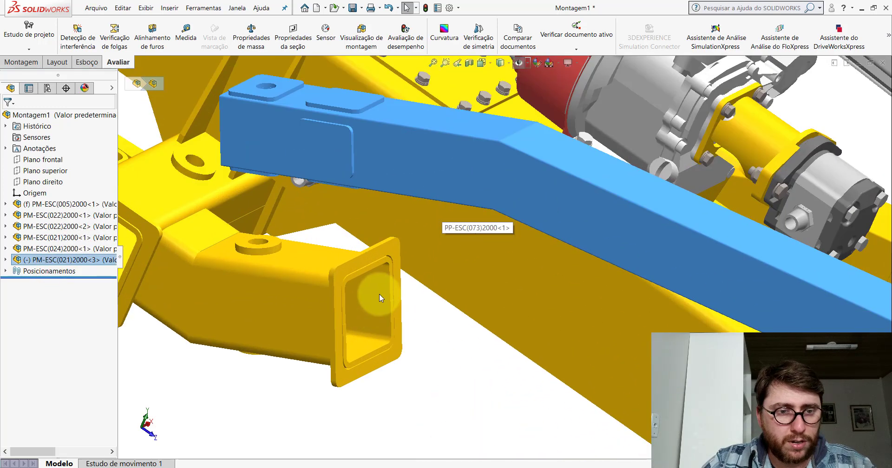
pyautogui.click(378, 279)
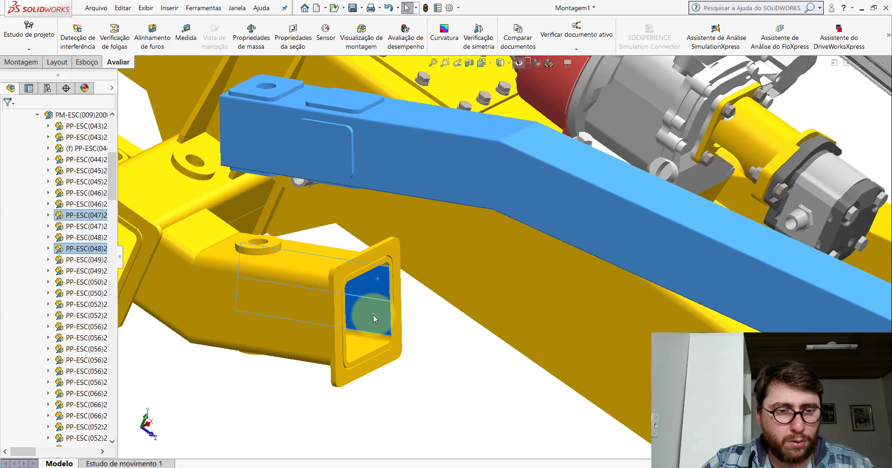
# Step: Isolate the two tubes and show their reference planes
pyautogui.rightClick(374, 314)
pyautogui.press('Escape')
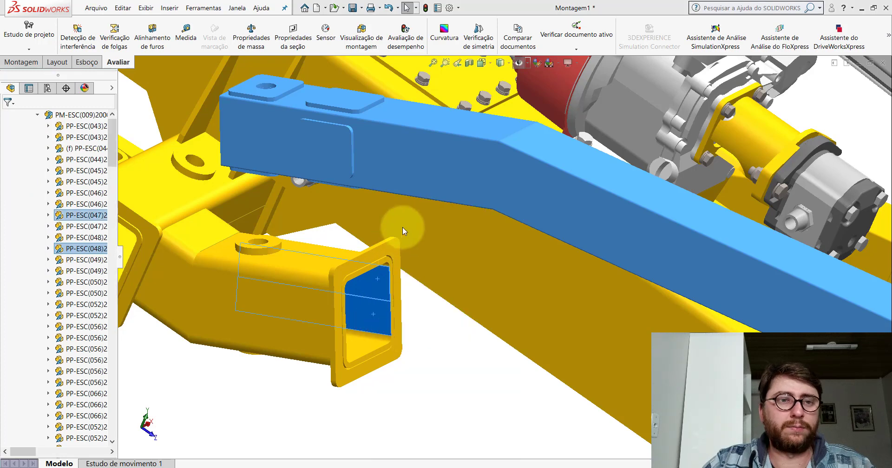
pyautogui.scroll(2, 411, 237)
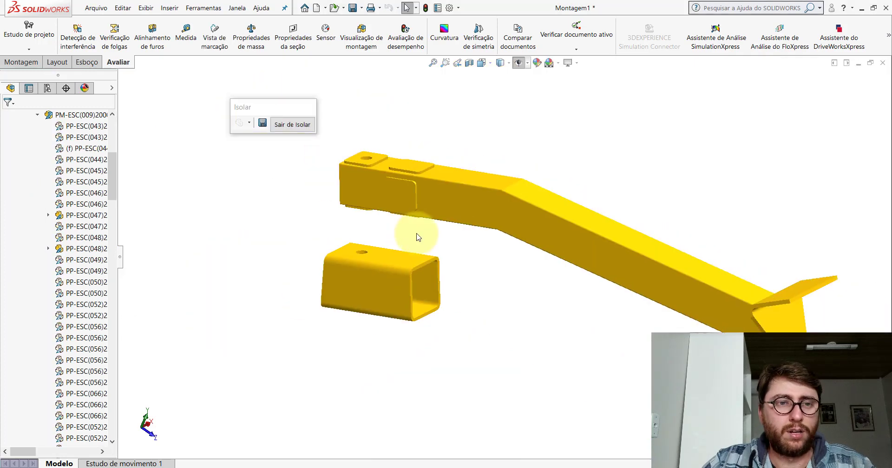
pyautogui.click(519, 64)
# Step: Mate the arm's Right Plane coincident with the sleeve's Right Plane
pyautogui.click(26, 63)
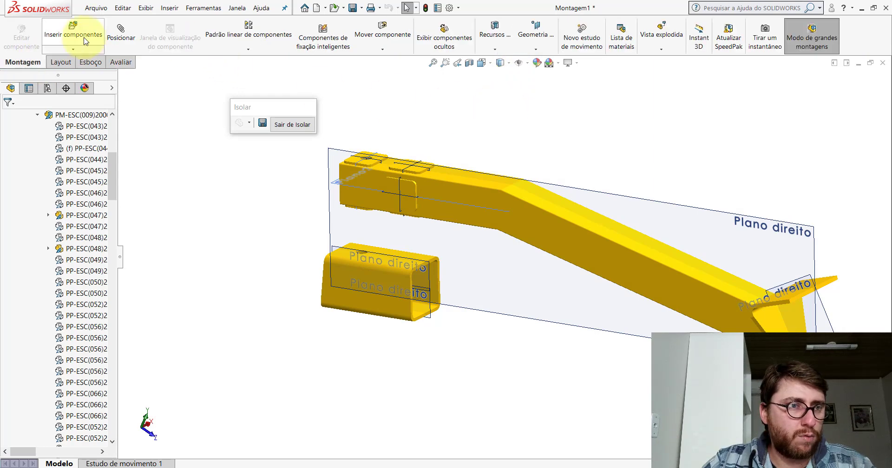
pyautogui.moveTo(452, 241); pyautogui.dragTo(424, 265, button='middle')
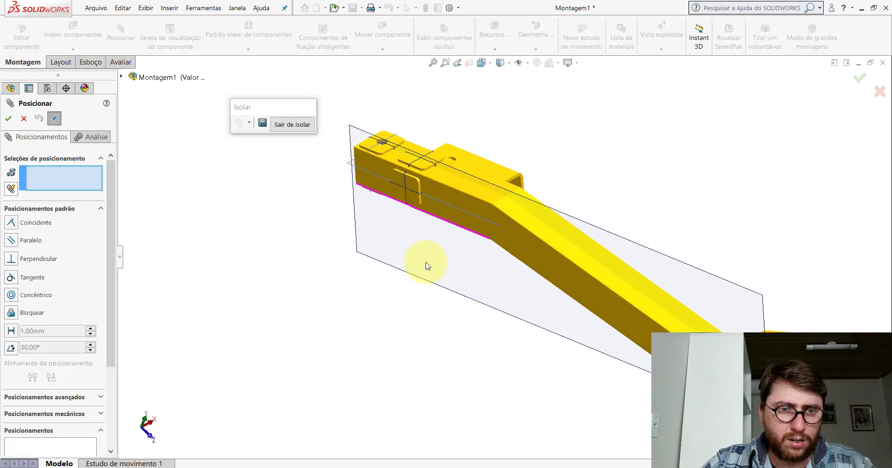
pyautogui.scroll(-4, 575, 222)
pyautogui.click(575, 220)
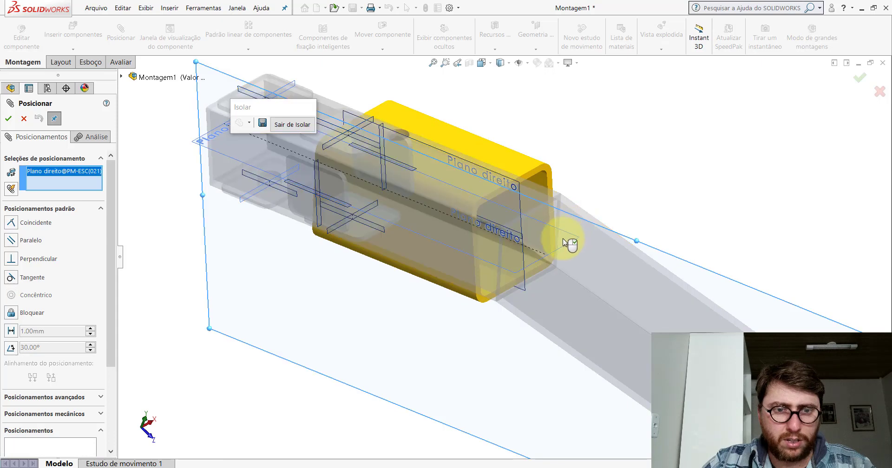
pyautogui.scroll(4, 567, 243)
pyautogui.moveTo(567, 243)
pyautogui.mouseDown(button='middle')
pyautogui.moveTo(567, 198)
pyautogui.moveTo(589, 272)
pyautogui.mouseUp(button='middle')
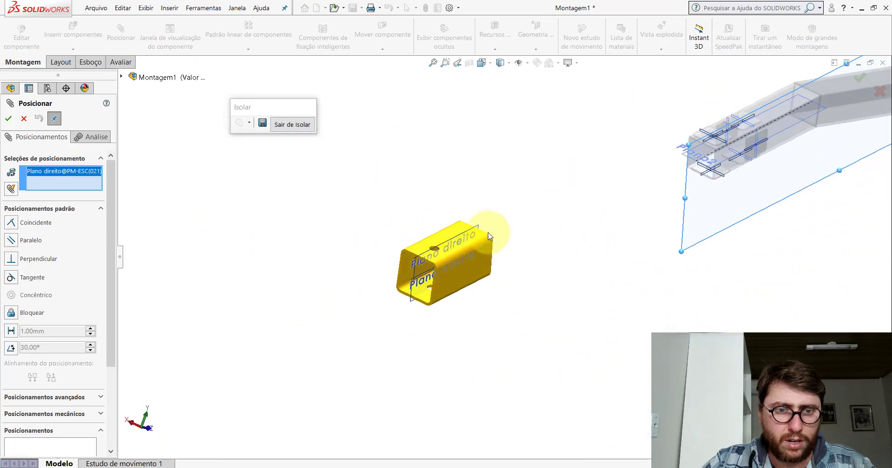
pyautogui.scroll(-5, 466, 237)
pyautogui.click(453, 234)
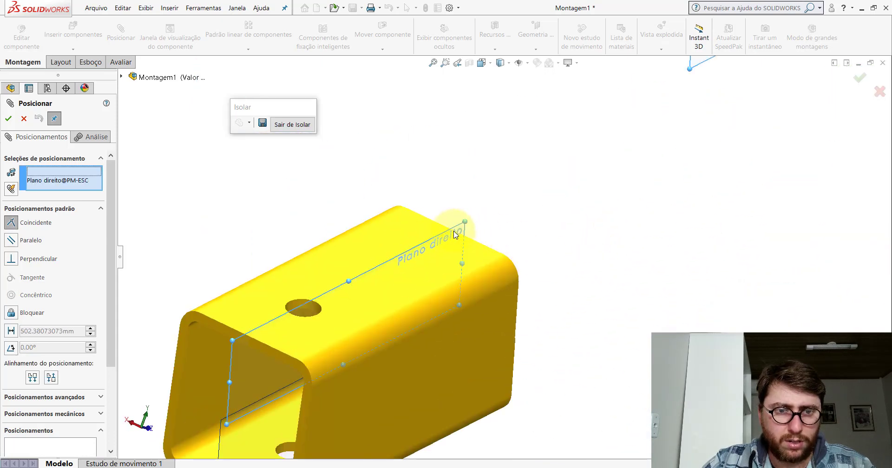
pyautogui.click(584, 221)
# Step: Start an advanced Symmetric mate with Plano2 as the symmetry plane, hiding the reference planes
pyautogui.scroll(5, 509, 269)
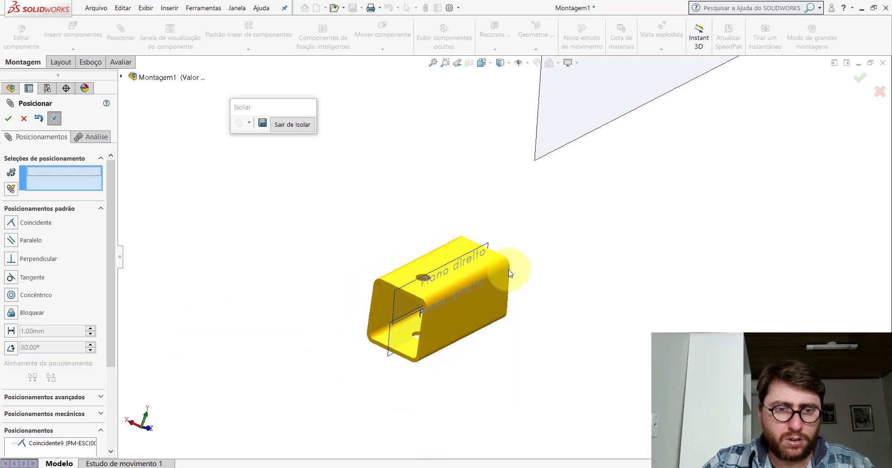
pyautogui.click(42, 209)
pyautogui.click(48, 222)
pyautogui.click(11, 252)
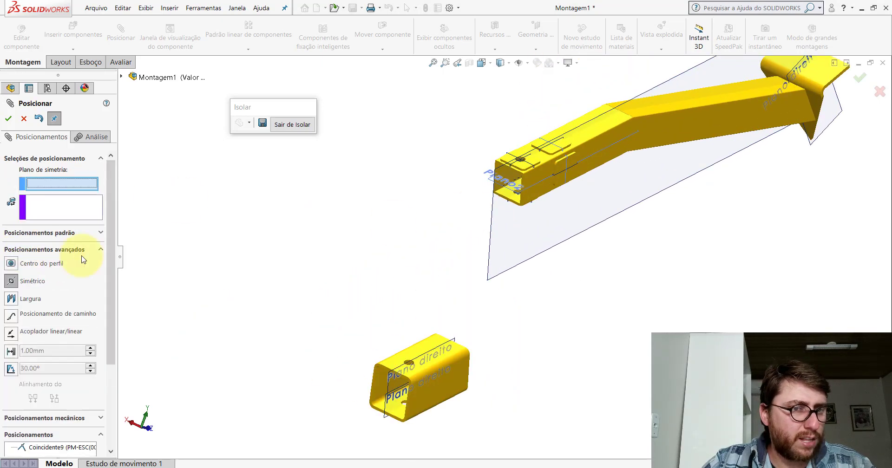
pyautogui.scroll(-3, 532, 191)
pyautogui.scroll(-2, 521, 211)
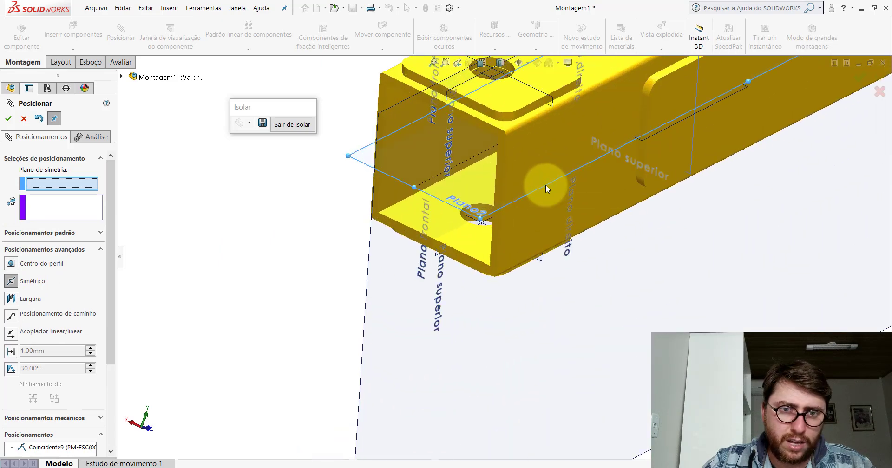
pyautogui.click(544, 185)
pyautogui.scroll(5, 531, 209)
pyautogui.click(519, 62)
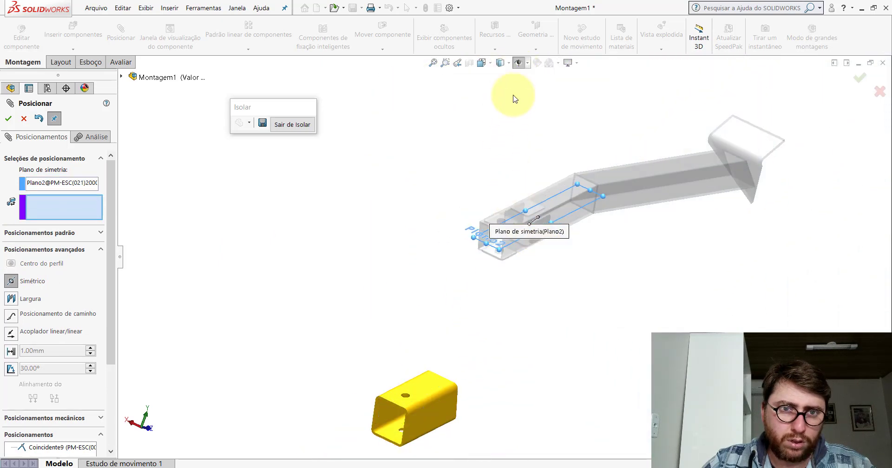
# Step: Pick the sleeve's two opposite side faces to complete the Symmetric mate
pyautogui.moveTo(433, 372); pyautogui.dragTo(419, 364, button='middle')
pyautogui.scroll(-5, 427, 364)
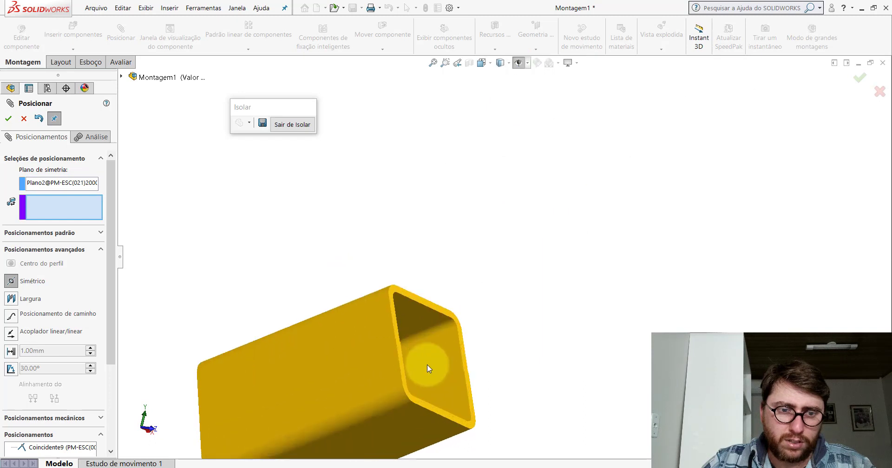
pyautogui.click(425, 307)
pyautogui.scroll(3, 472, 373)
pyautogui.scroll(3, 465, 353)
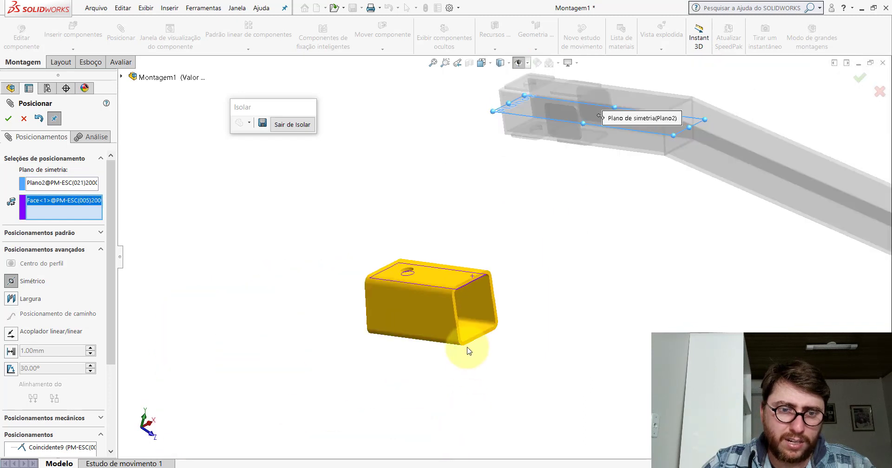
pyautogui.click(471, 327)
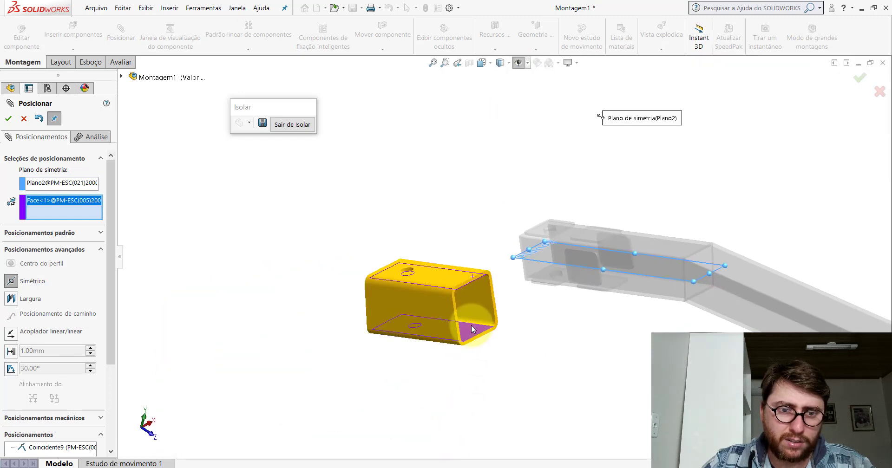
pyautogui.click(8, 117)
# Step: Make the arm's hole and the sleeve's hole concentric, then close the Mate manager
pyautogui.scroll(-3, 542, 314)
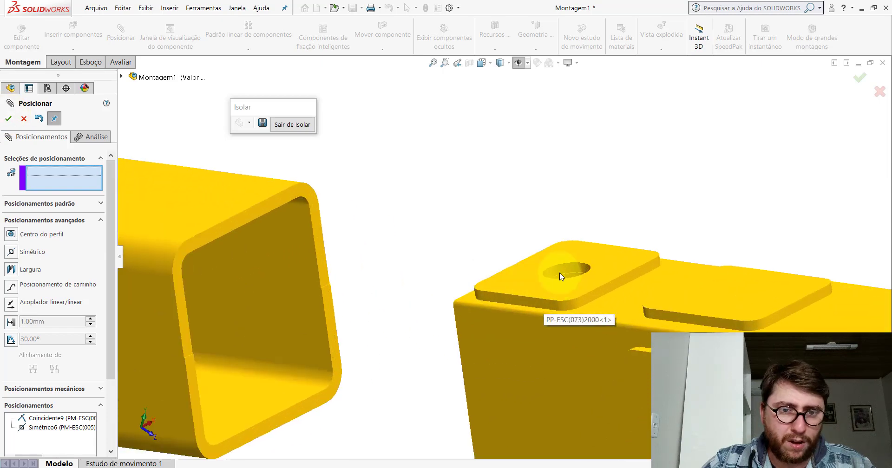
pyautogui.scroll(-2, 559, 272)
pyautogui.moveTo(572, 320); pyautogui.dragTo(571, 296, button='middle')
pyautogui.click(571, 278)
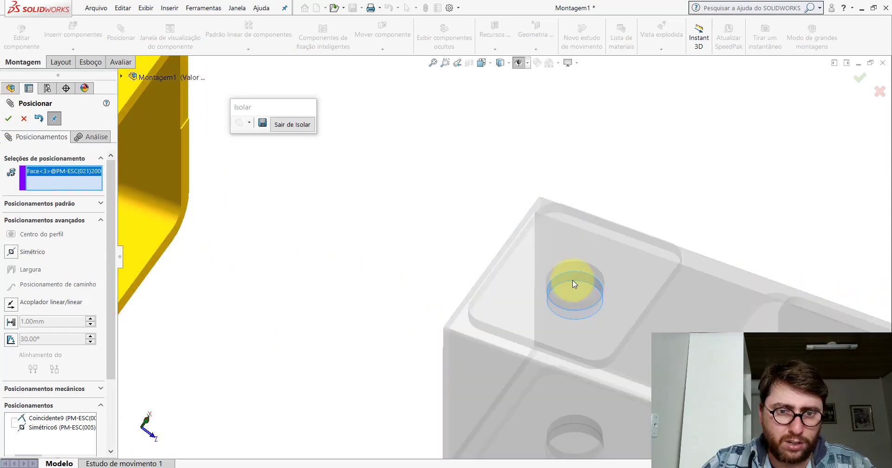
pyautogui.scroll(3, 567, 289)
pyautogui.scroll(2, 328, 175)
pyautogui.scroll(-5, 307, 228)
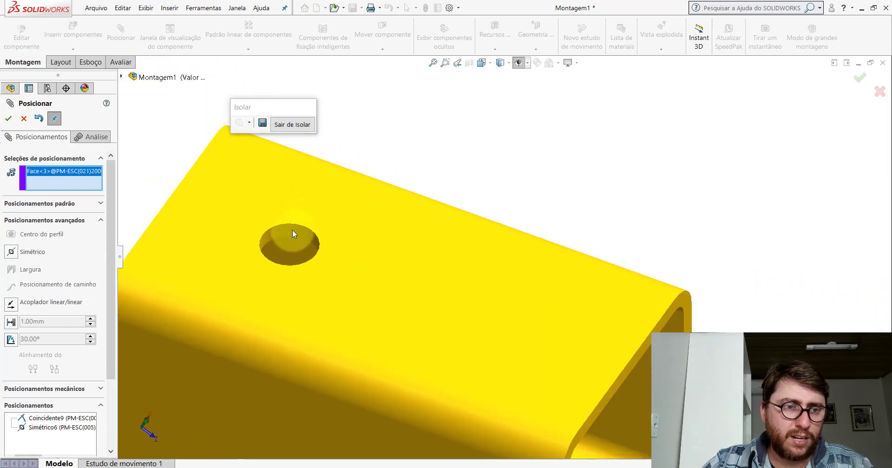
pyautogui.click(292, 230)
pyautogui.click(36, 204)
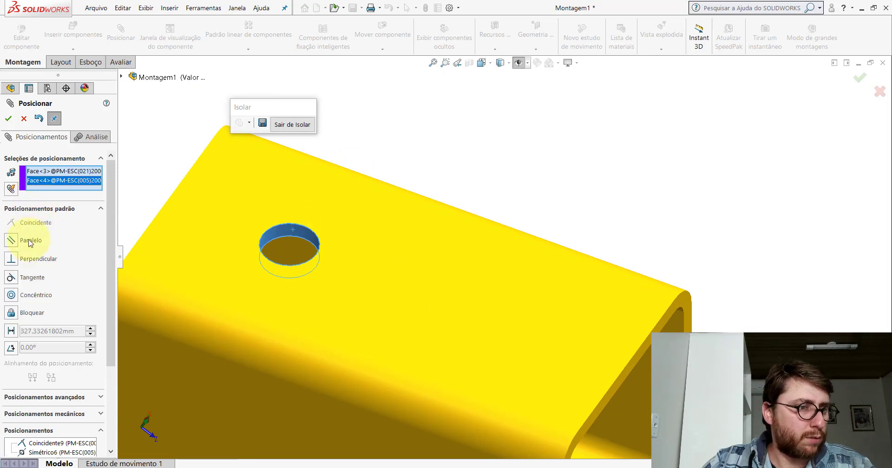
pyautogui.click(13, 295)
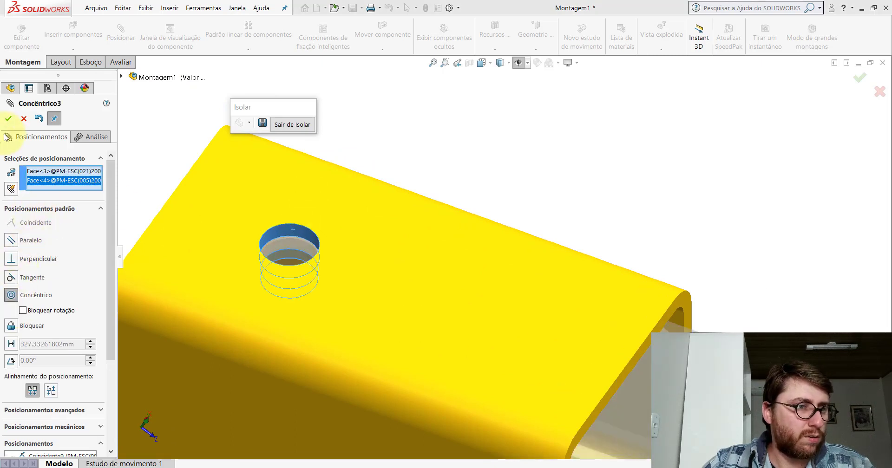
pyautogui.click(9, 120)
pyautogui.click(10, 120)
pyautogui.scroll(3, 522, 249)
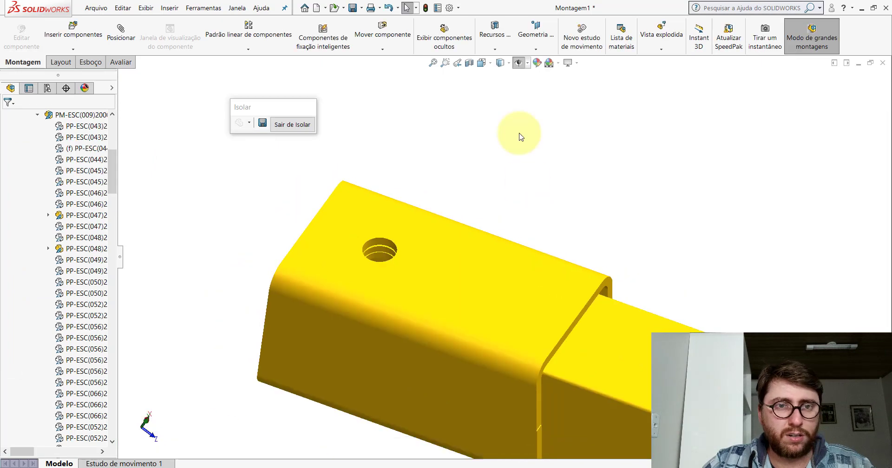
# Step: Exit isolation and view the whole trailer in isometric, orbited to the rear
pyautogui.click(311, 122)
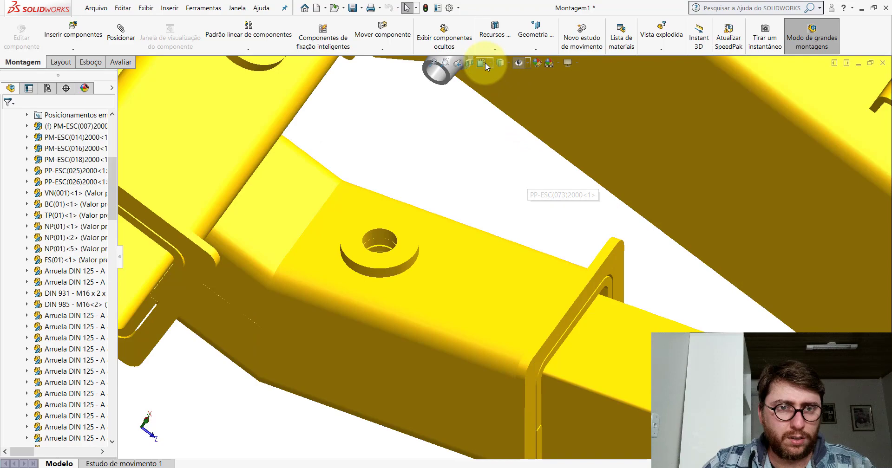
pyautogui.click(485, 63)
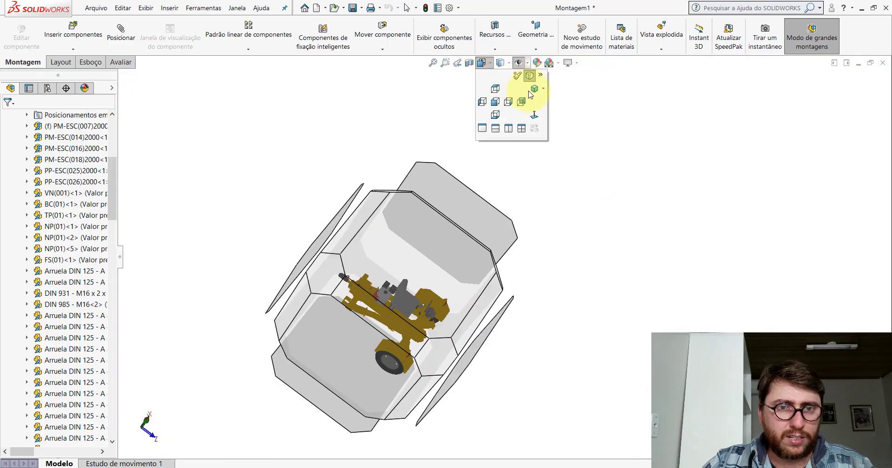
pyautogui.click(521, 101)
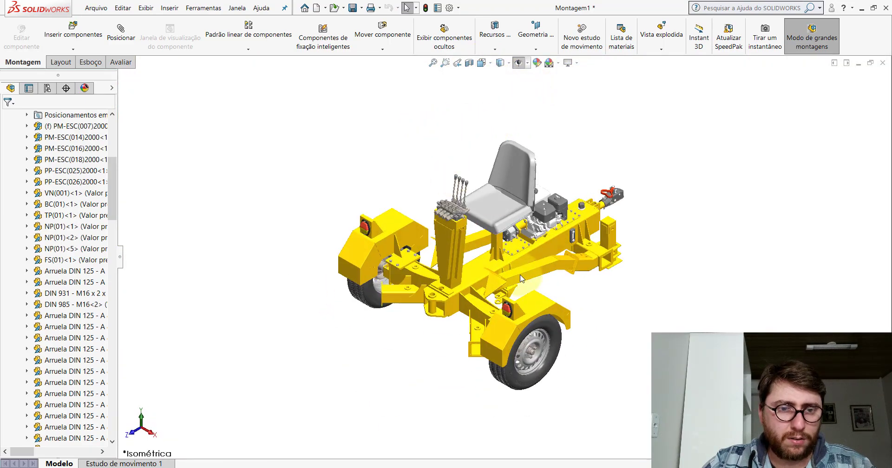
pyautogui.moveTo(515, 253)
pyautogui.mouseDown(button='middle')
pyautogui.moveTo(625, 209)
pyautogui.moveTo(720, 285)
pyautogui.moveTo(729, 325)
pyautogui.moveTo(518, 315)
pyautogui.mouseUp(button='middle')
pyautogui.scroll(-5, 518, 315)
# Step: Collapse the Montagem1 tree and place a new PM-ESC(024) stand copy below the hitch
pyautogui.click(321, 216)
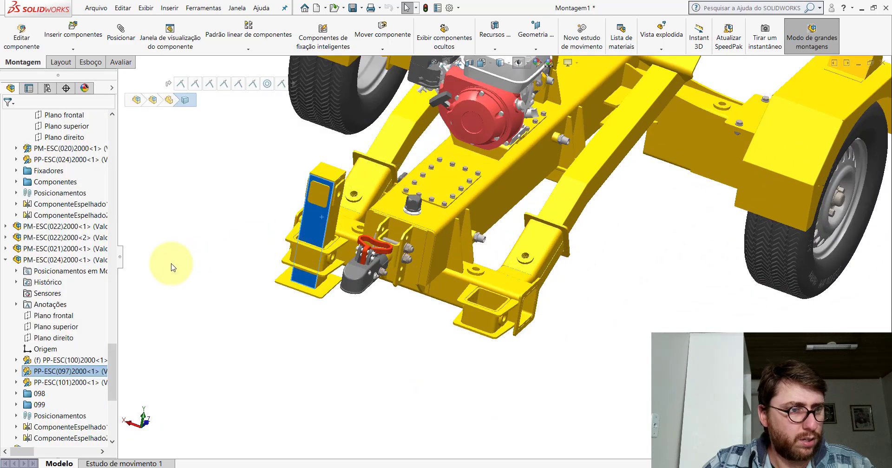
pyautogui.click(69, 259)
pyautogui.scroll(5, 465, 238)
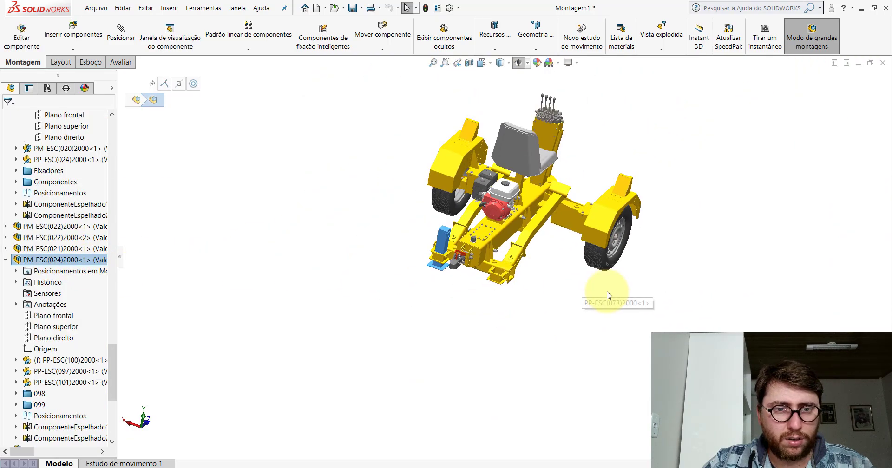
pyautogui.scroll(-4, 463, 273)
pyautogui.click(463, 273)
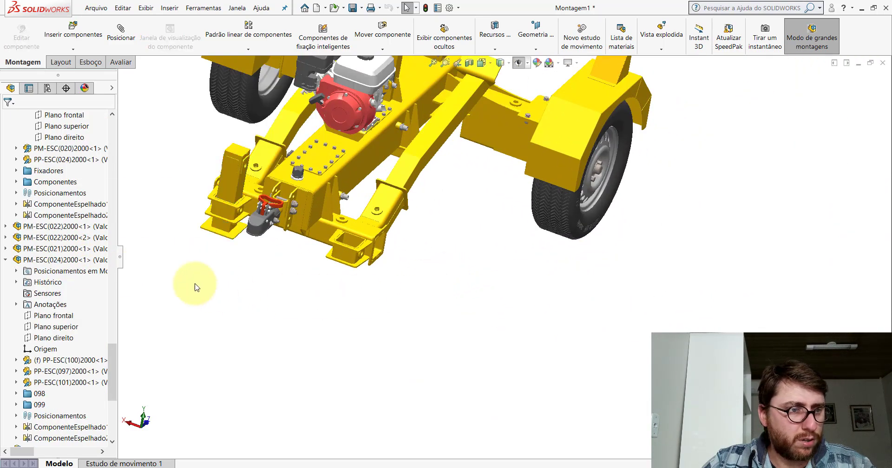
pyautogui.click(6, 260)
pyautogui.click(6, 271)
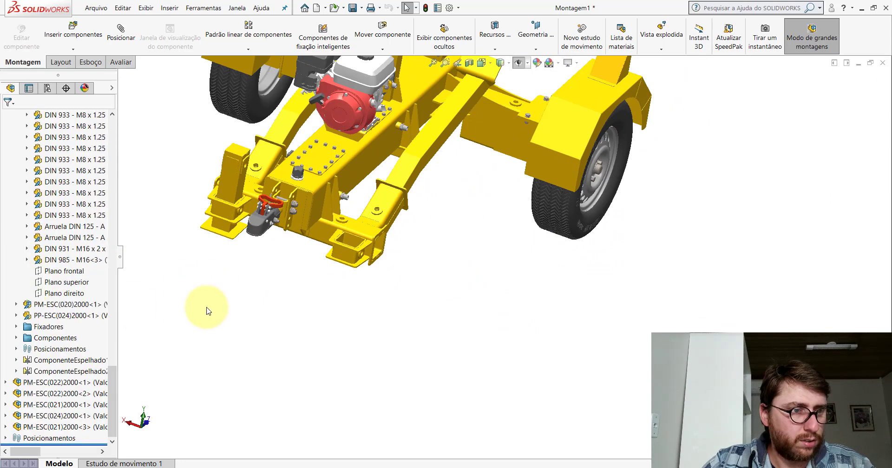
pyautogui.moveTo(112, 376); pyautogui.dragTo(94, 106)
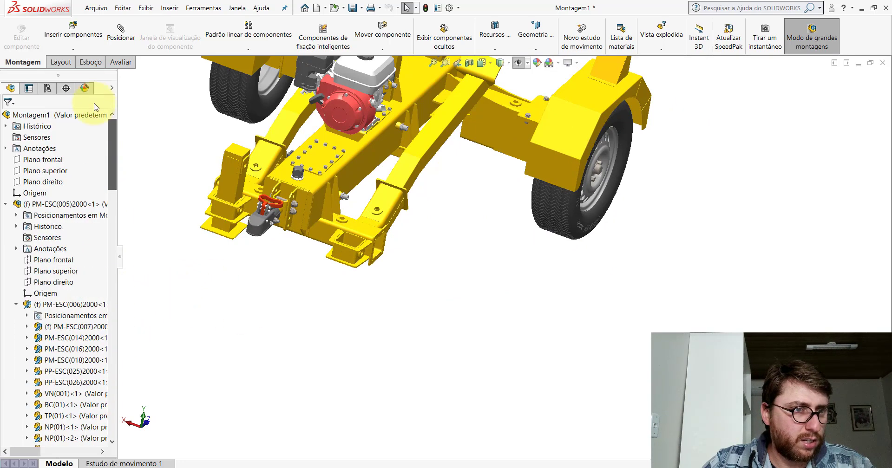
pyautogui.rightClick(56, 115)
pyautogui.click(136, 382)
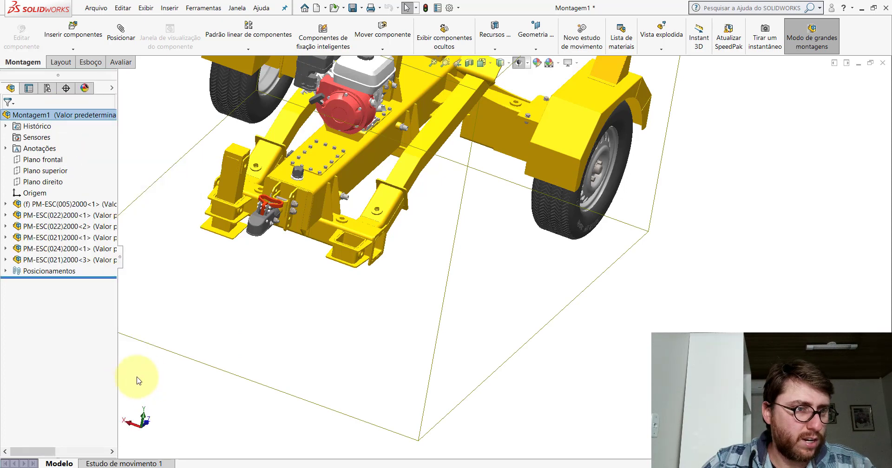
pyautogui.click(657, 362)
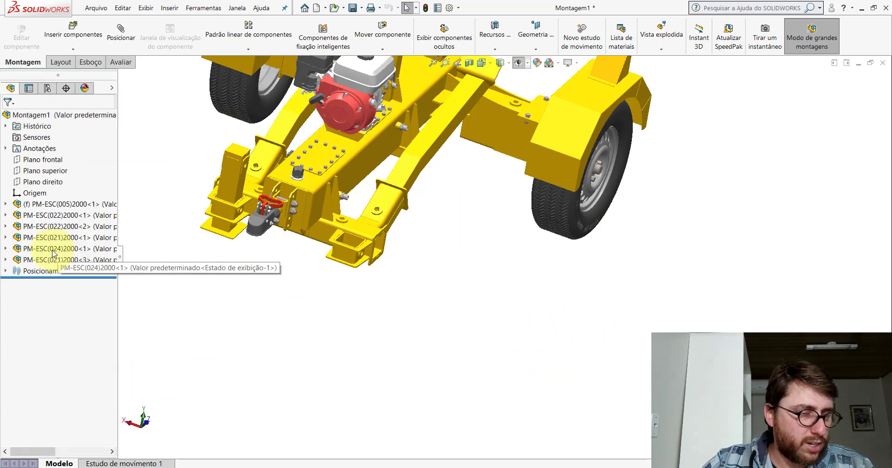
pyautogui.moveTo(58, 253); pyautogui.dragTo(402, 287)
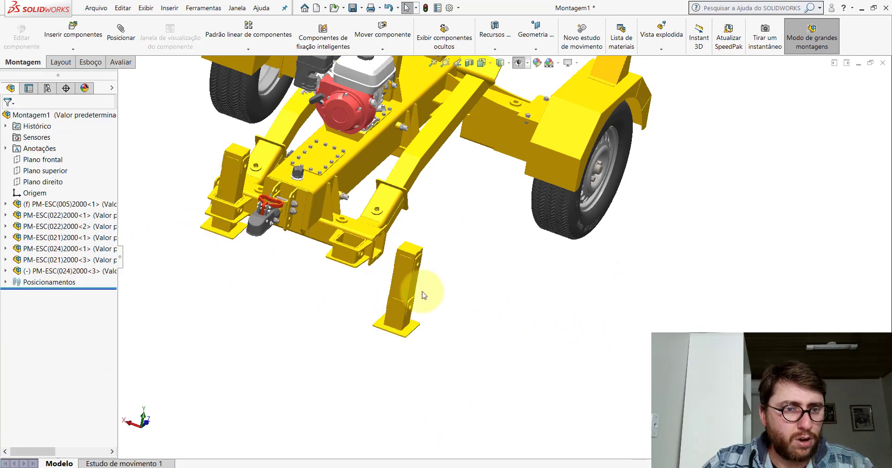
pyautogui.scroll(-2, 423, 295)
# Step: Isolate the stand post and receiver sleeve and show their reference planes
pyautogui.click(65, 271)
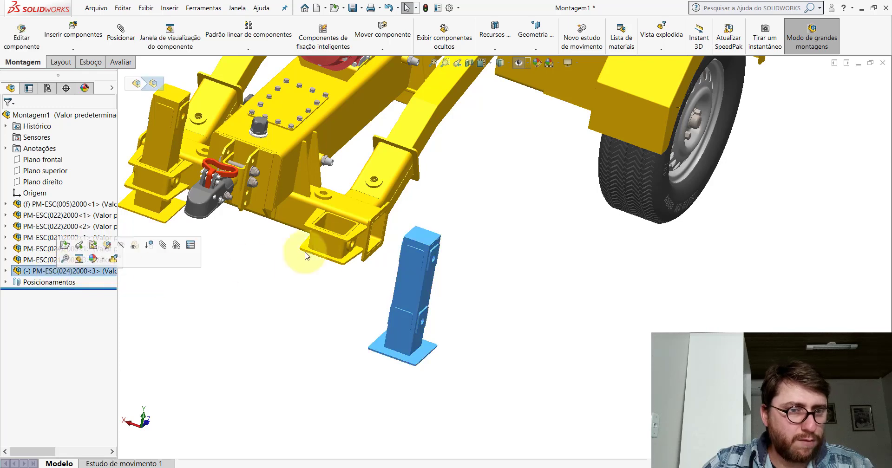
pyautogui.scroll(-2, 305, 255)
pyautogui.scroll(-2, 319, 199)
pyautogui.click(324, 199)
pyautogui.scroll(-3, 324, 199)
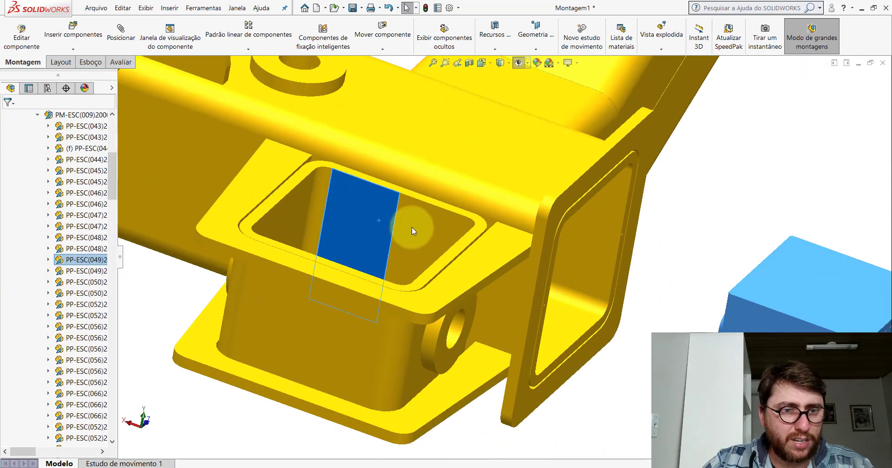
pyautogui.keyDown('ctrl'); pyautogui.click(426, 221); pyautogui.keyUp('ctrl')
pyautogui.rightClick(425, 220)
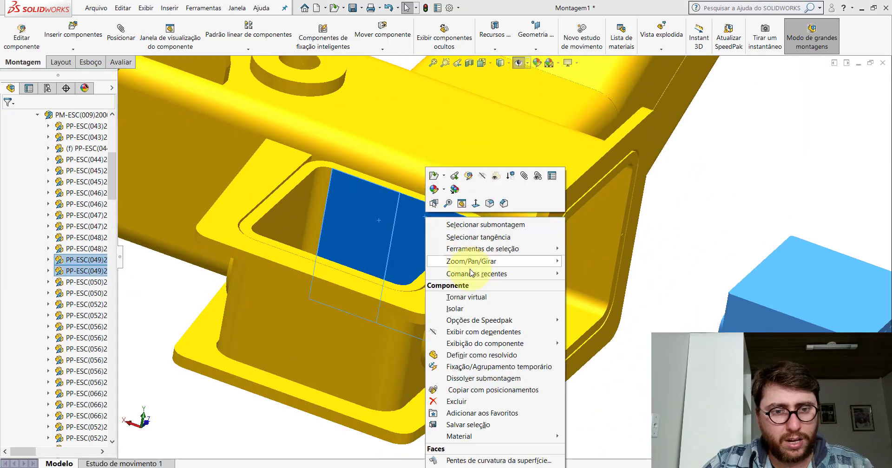
pyautogui.press('Escape')
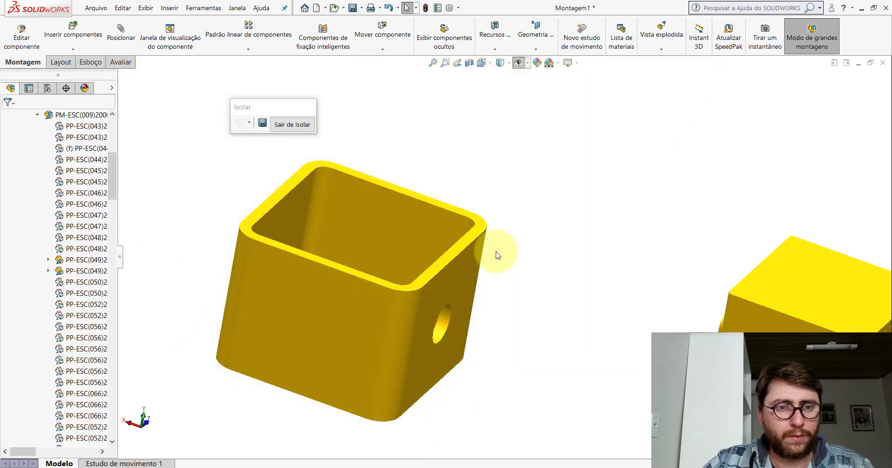
pyautogui.click(518, 63)
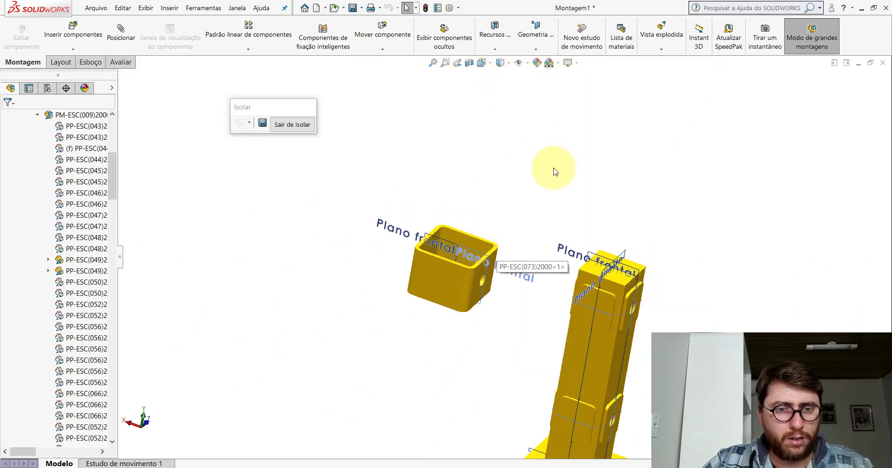
# Step: Open the Mate tool, then cancel an accidental Symmetric mate choice
pyautogui.click(118, 33)
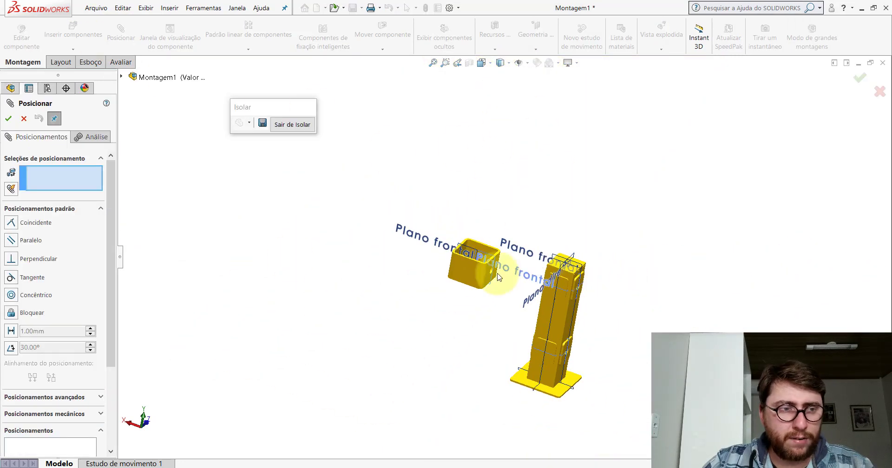
pyautogui.click(59, 213)
pyautogui.click(55, 226)
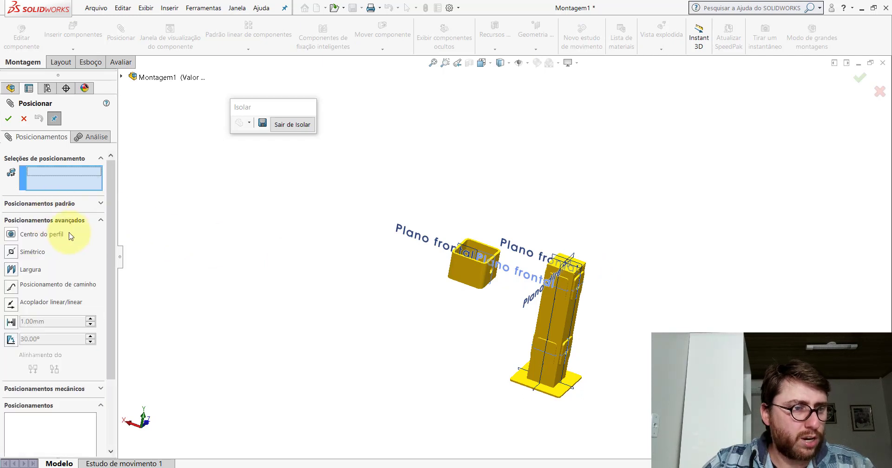
pyautogui.click(11, 252)
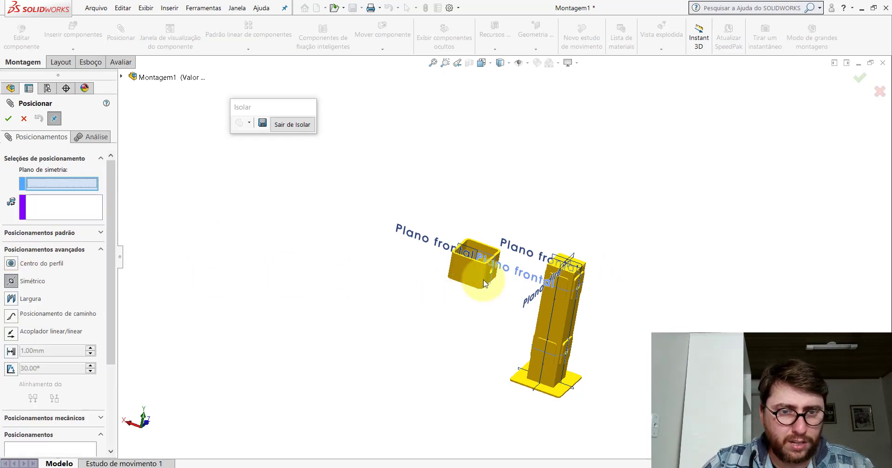
pyautogui.press('Escape')
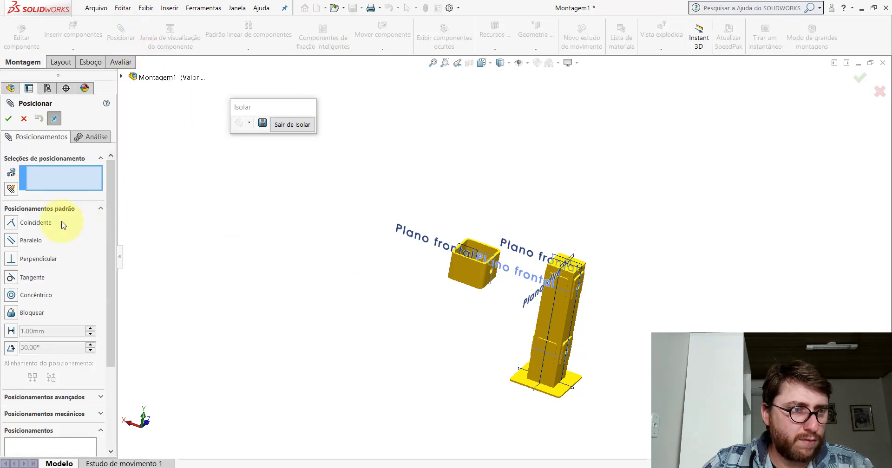
# Step: Make the post's and sleeve's Plano frontal coincident
pyautogui.scroll(-1, 566, 229)
pyautogui.scroll(-3, 566, 229)
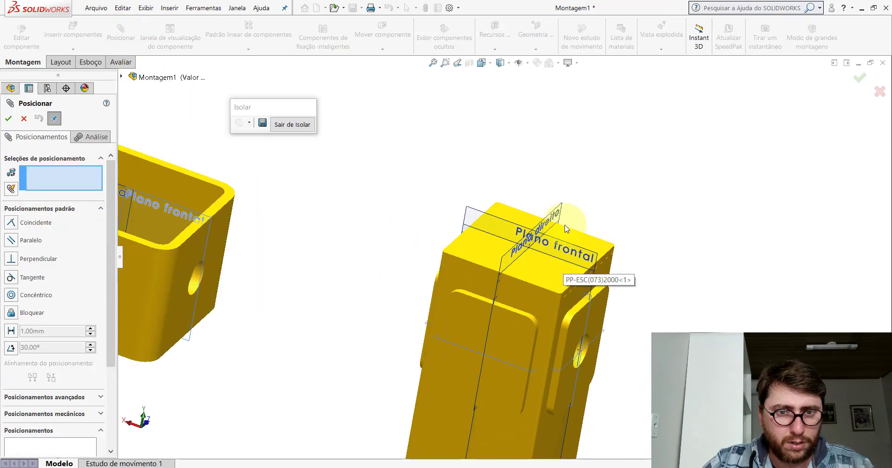
pyautogui.scroll(3, 517, 279)
pyautogui.scroll(-1, 505, 297)
pyautogui.scroll(-3, 535, 316)
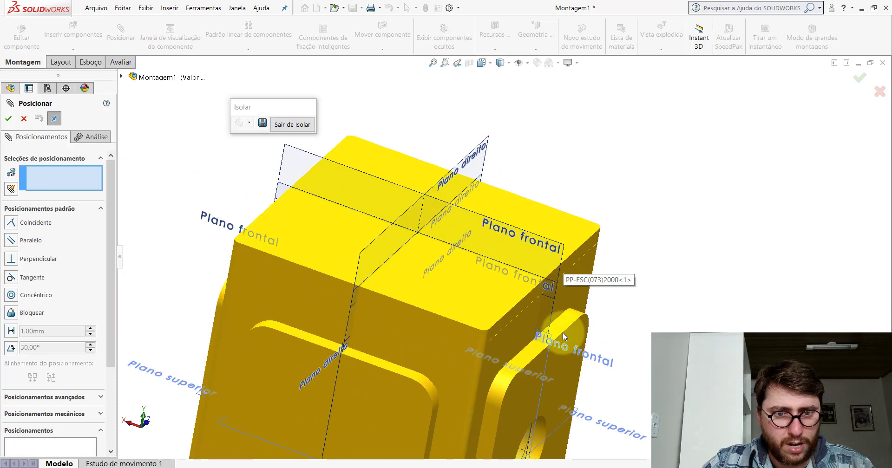
pyautogui.scroll(1, 548, 358)
pyautogui.keyDown('ctrl'); pyautogui.moveTo(541, 380); pyautogui.dragTo(530, 304, button='middle'); pyautogui.keyUp('ctrl')
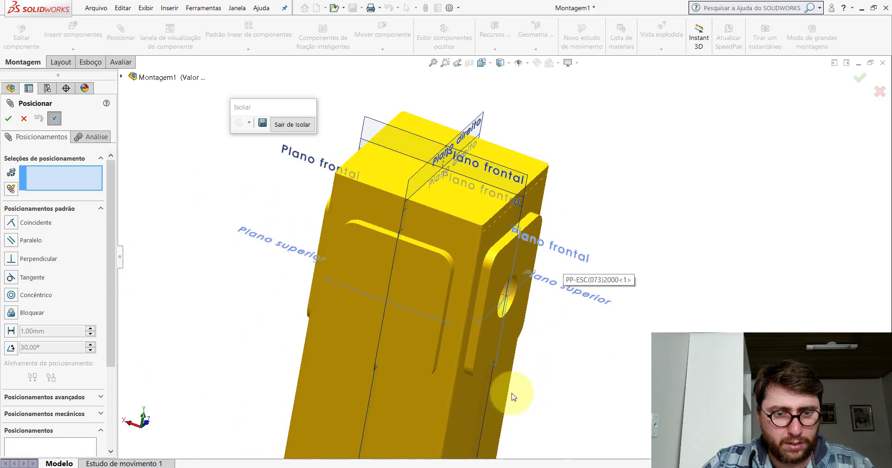
pyautogui.click(488, 393)
pyautogui.scroll(3, 345, 240)
pyautogui.scroll(-4, 431, 247)
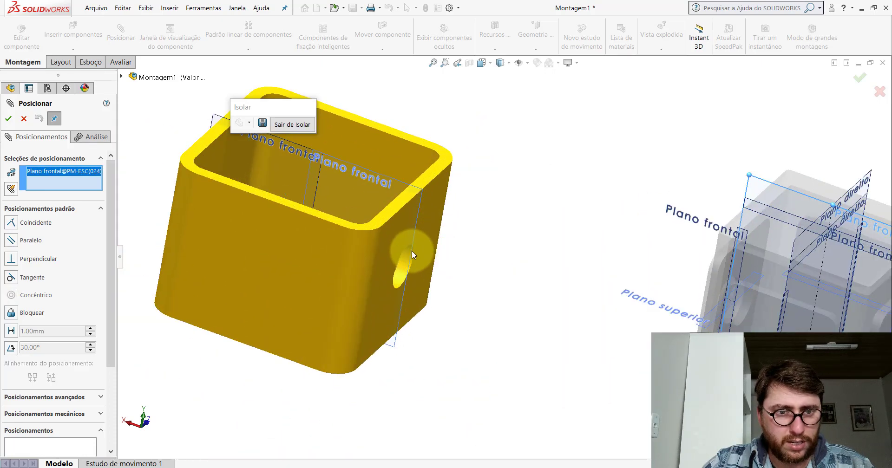
pyautogui.click(413, 238)
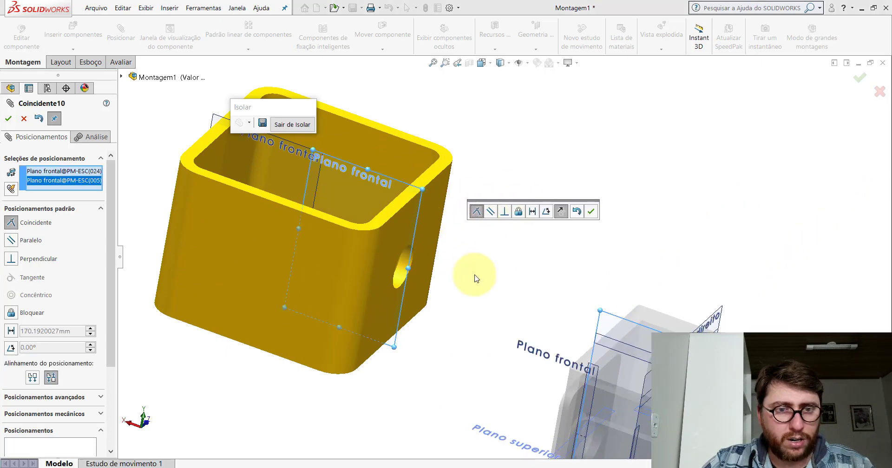
pyautogui.click(590, 210)
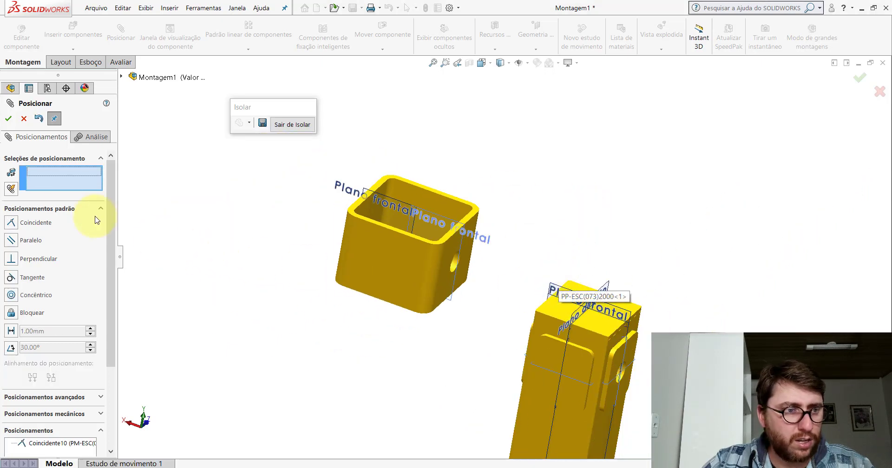
# Step: Center the sleeve with a Symmetric mate of its inner faces about the post's Plano direito
pyautogui.click(46, 210)
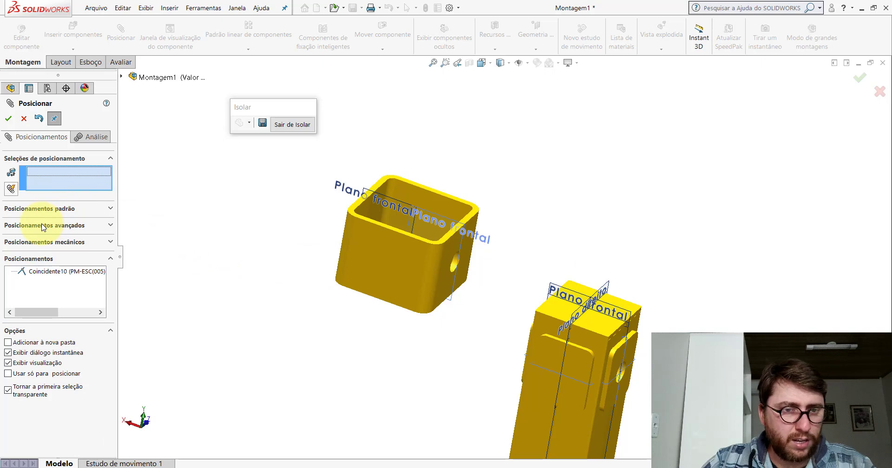
pyautogui.click(42, 226)
pyautogui.click(11, 254)
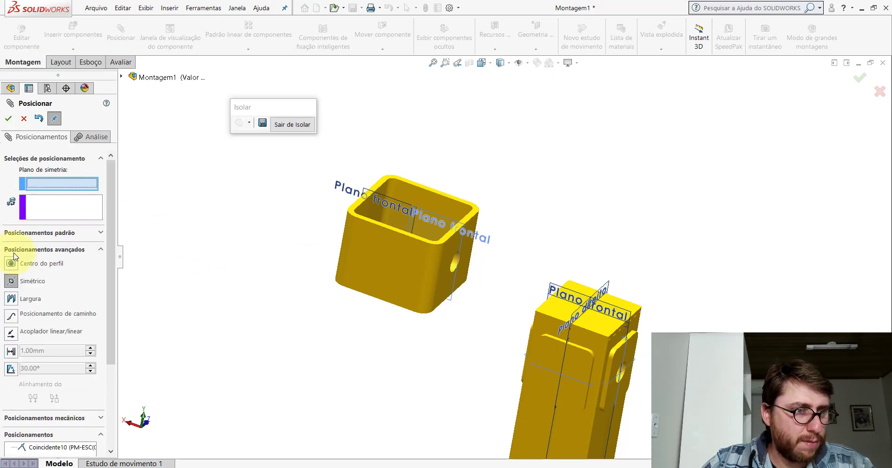
pyautogui.scroll(-2, 546, 380)
pyautogui.scroll(-3, 542, 409)
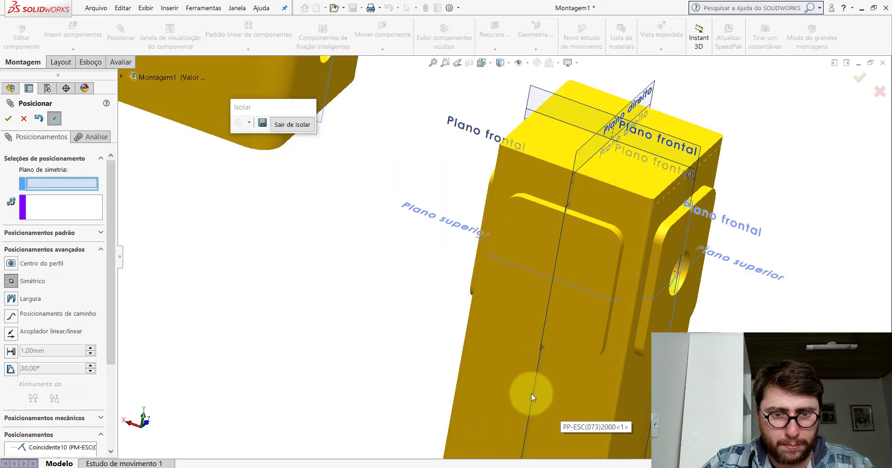
pyautogui.click(532, 392)
pyautogui.scroll(3, 513, 259)
pyautogui.scroll(2, 513, 258)
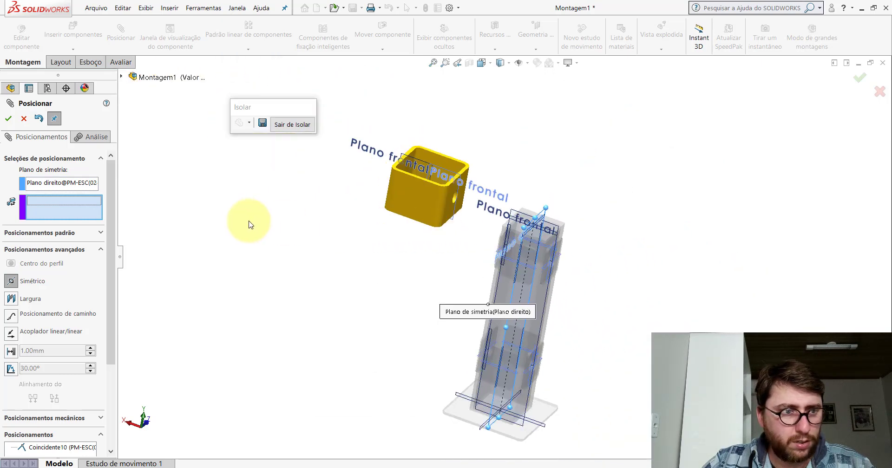
pyautogui.scroll(-5, 470, 136)
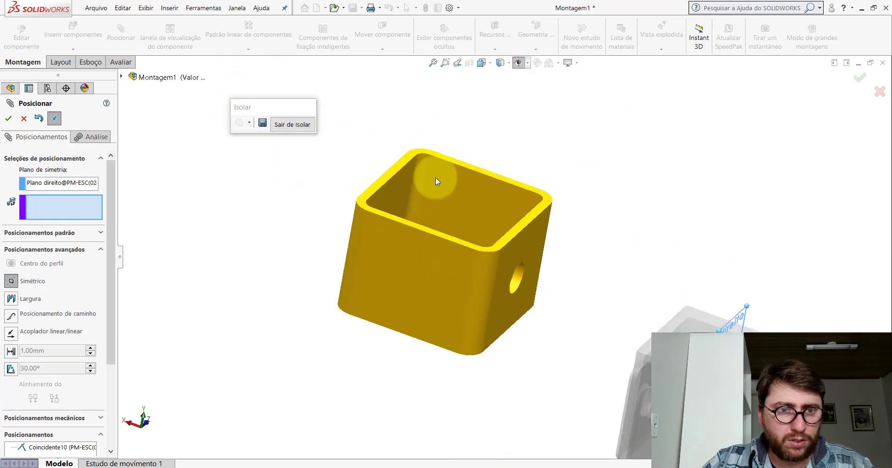
pyautogui.moveTo(436, 177)
pyautogui.mouseDown(button='middle')
pyautogui.moveTo(398, 194)
pyautogui.moveTo(553, 232)
pyautogui.mouseUp(button='middle')
pyautogui.click(398, 194)
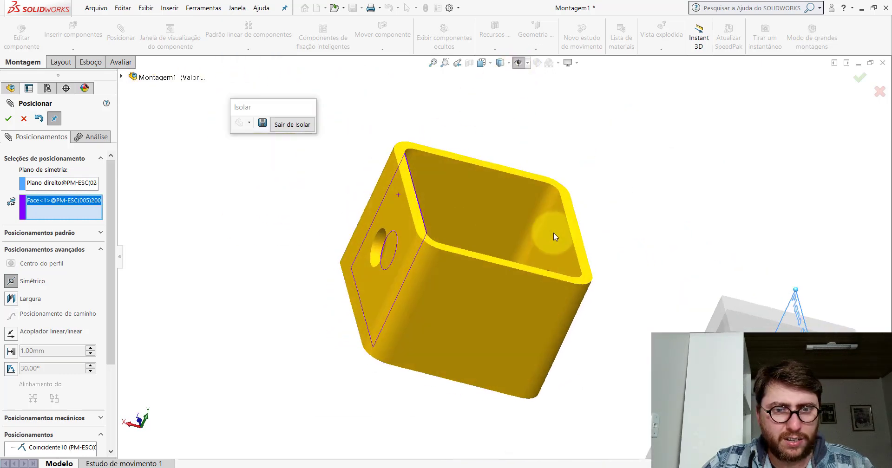
pyautogui.click(560, 236)
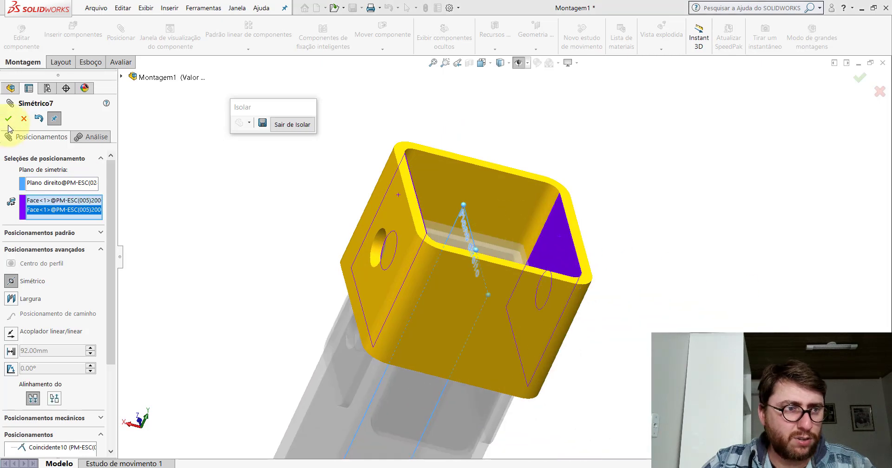
pyautogui.click(9, 118)
# Step: Make the post's hole concentric with the sleeve's hole and finish mating
pyautogui.scroll(3, 454, 342)
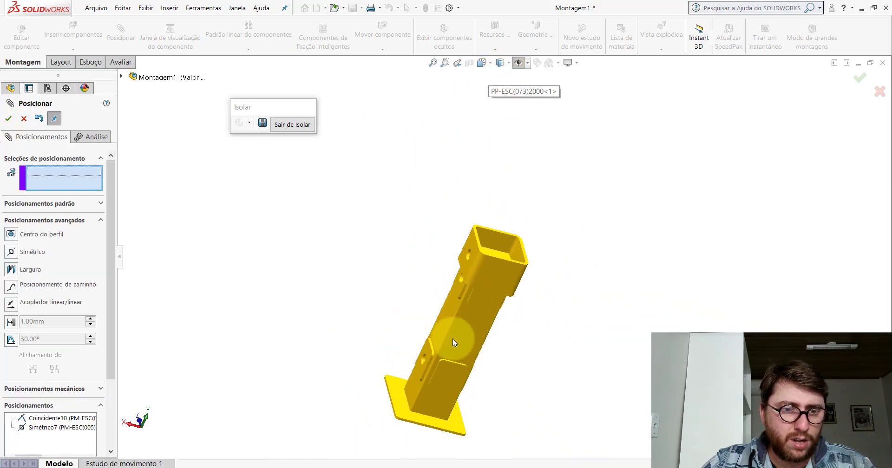
pyautogui.scroll(-5, 404, 358)
pyautogui.scroll(-3, 408, 348)
pyautogui.scroll(-2, 430, 316)
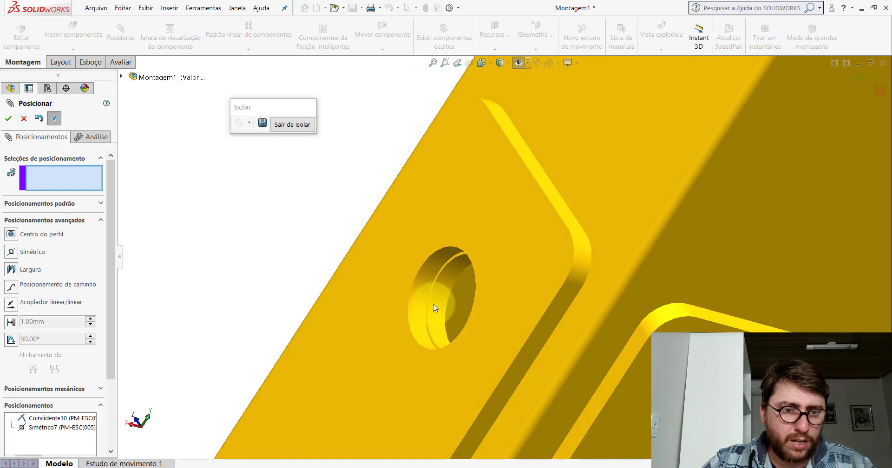
pyautogui.click(434, 304)
pyautogui.scroll(2, 463, 280)
pyautogui.scroll(3, 478, 270)
pyautogui.scroll(2, 534, 195)
pyautogui.scroll(-3, 539, 190)
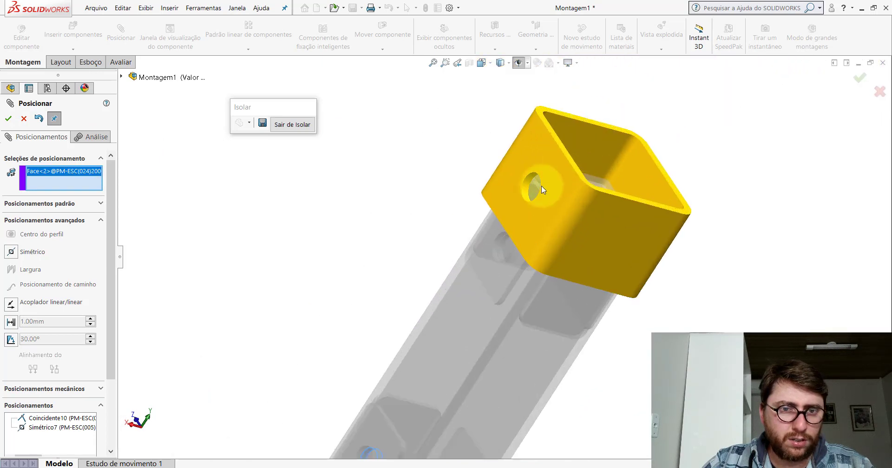
pyautogui.scroll(-4, 514, 197)
pyautogui.click(491, 186)
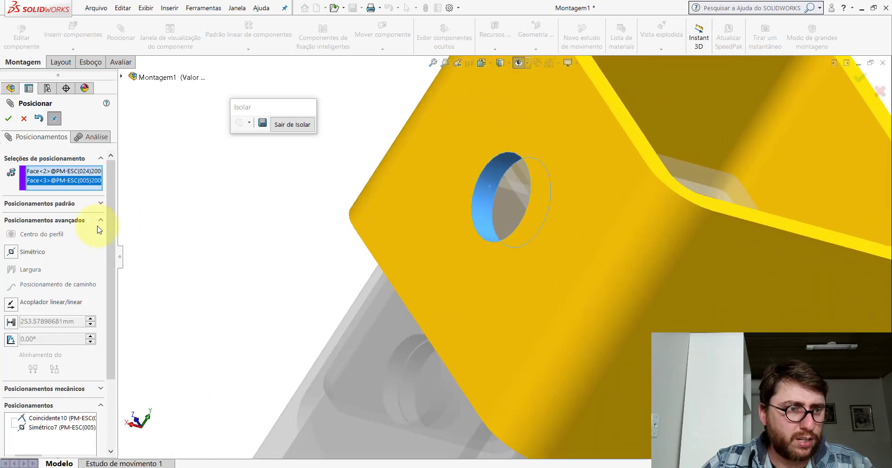
pyautogui.click(46, 203)
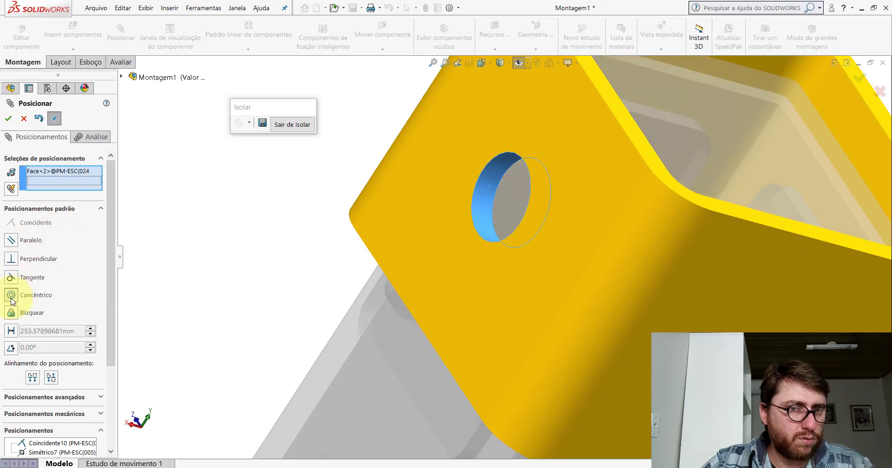
pyautogui.click(11, 295)
pyautogui.click(8, 118)
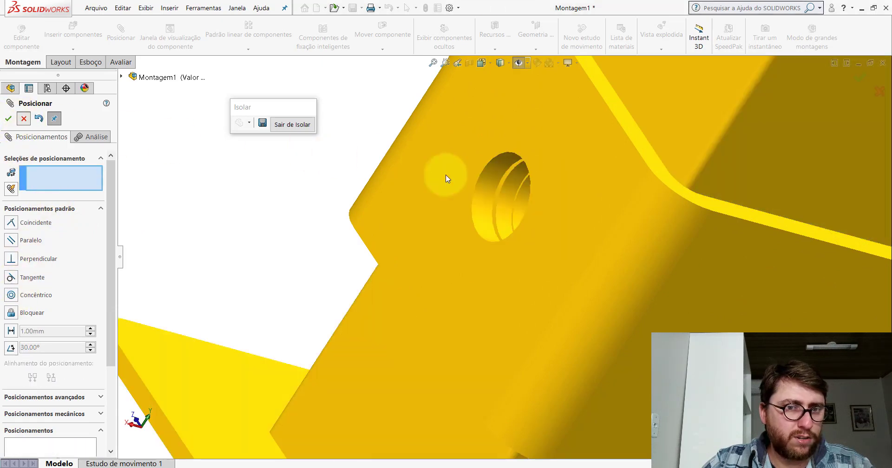
pyautogui.press('Escape')
pyautogui.scroll(5, 498, 209)
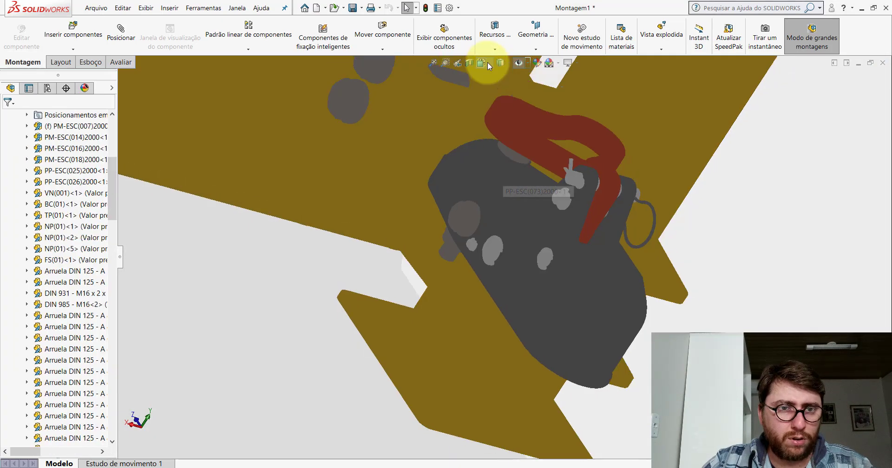
# Step: Show the whole trailer assembly in isometric view
pyautogui.click(483, 62)
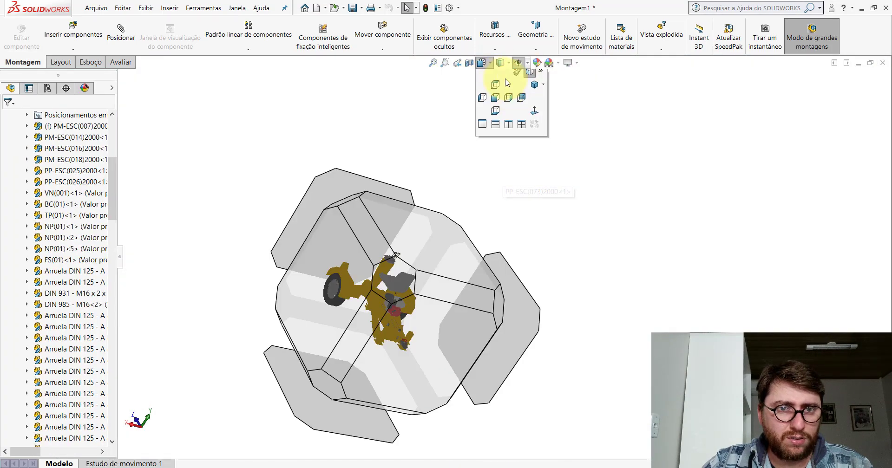
pyautogui.click(535, 84)
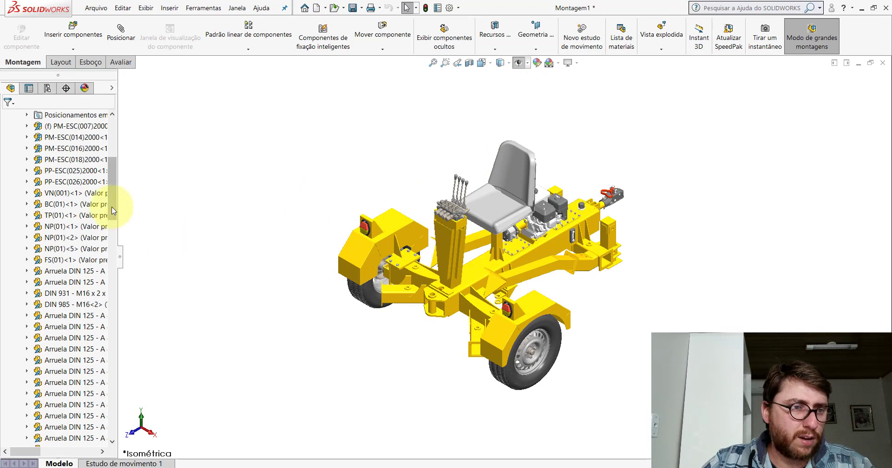
pyautogui.moveTo(113, 211); pyautogui.dragTo(113, 119)
# Step: Collapse the Montagem1 tree so only top-level components show
pyautogui.rightClick(84, 115)
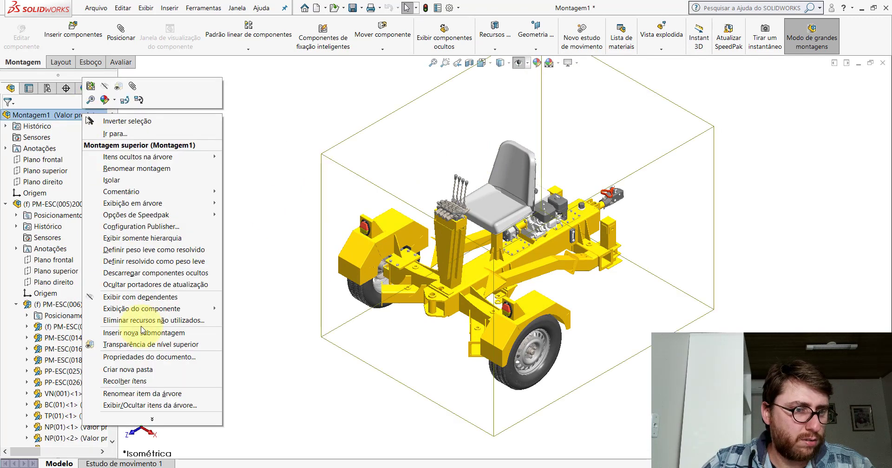
pyautogui.click(138, 381)
pyautogui.scroll(8, 89, 174)
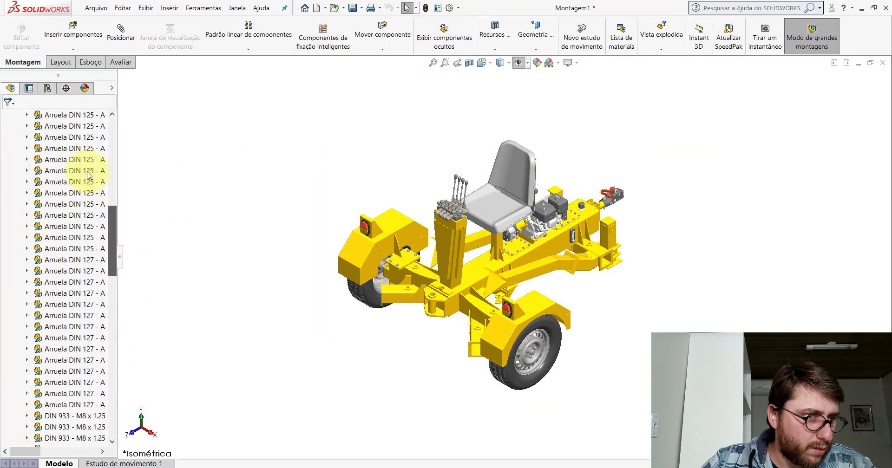
pyautogui.scroll(10, 88, 174)
pyautogui.rightClick(59, 115)
pyautogui.click(179, 389)
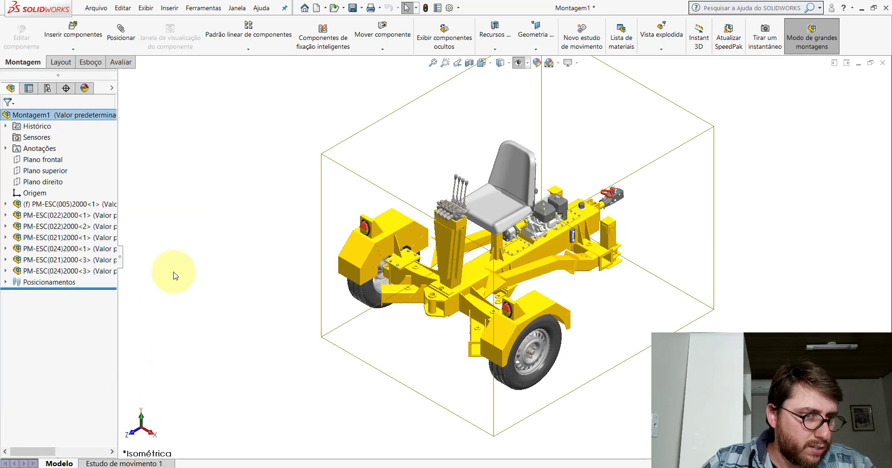
pyautogui.click(166, 163)
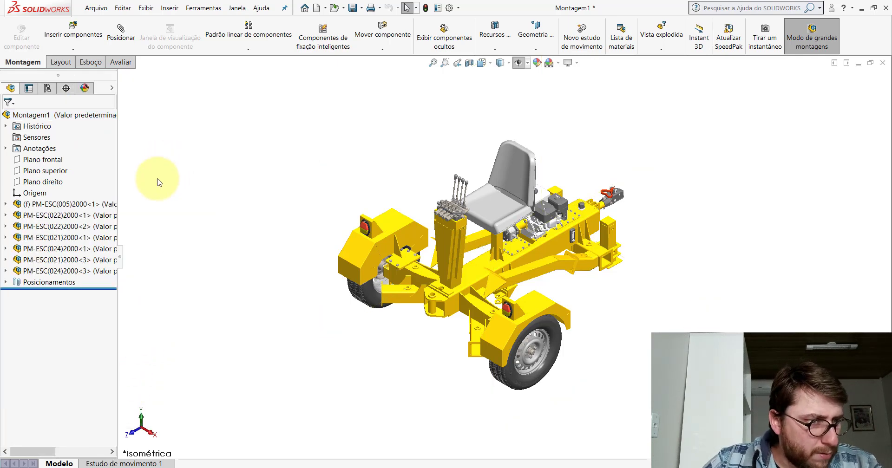
# Step: Move PM-ESC(024)2000<1> below PM-ESC(024)2000<3> and check the PM-ESC(021), (022), (024) components
pyautogui.moveTo(58, 253); pyautogui.dragTo(17, 273)
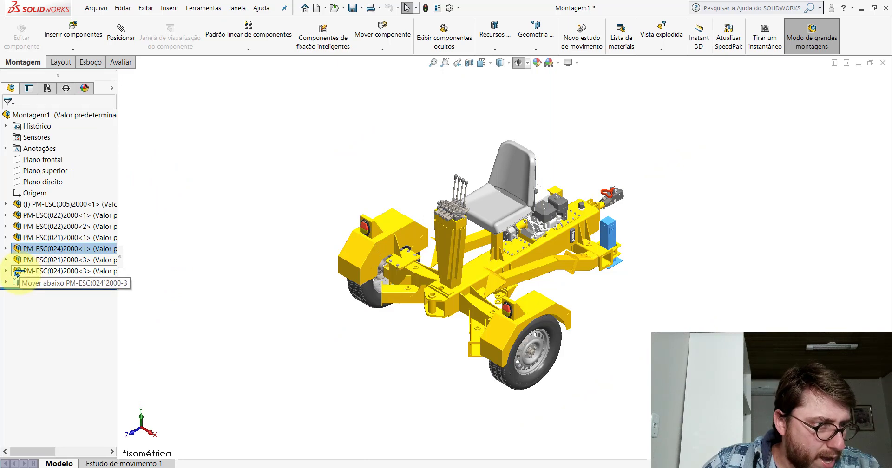
pyautogui.moveTo(17, 273); pyautogui.dragTo(17, 277)
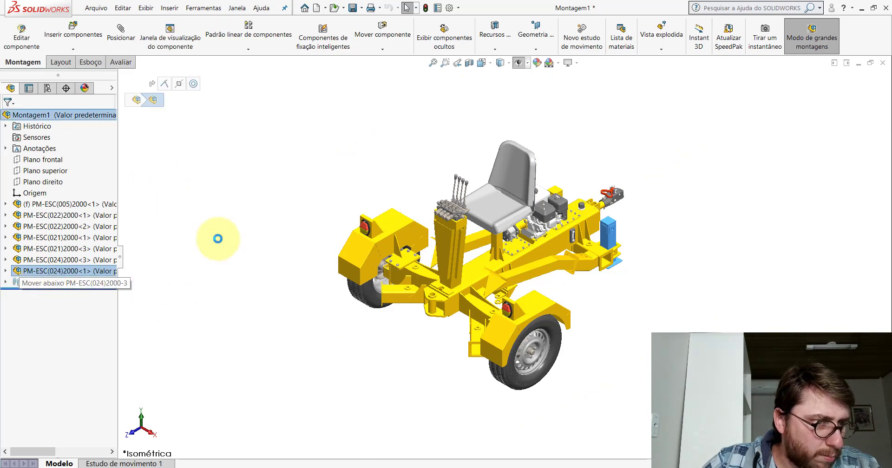
pyautogui.click(64, 216)
pyautogui.click(64, 227)
pyautogui.click(64, 238)
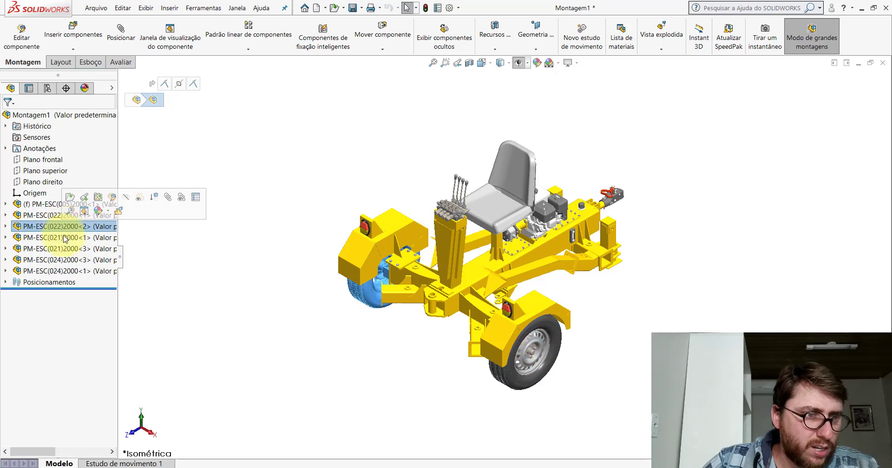
pyautogui.click(64, 249)
pyautogui.click(65, 260)
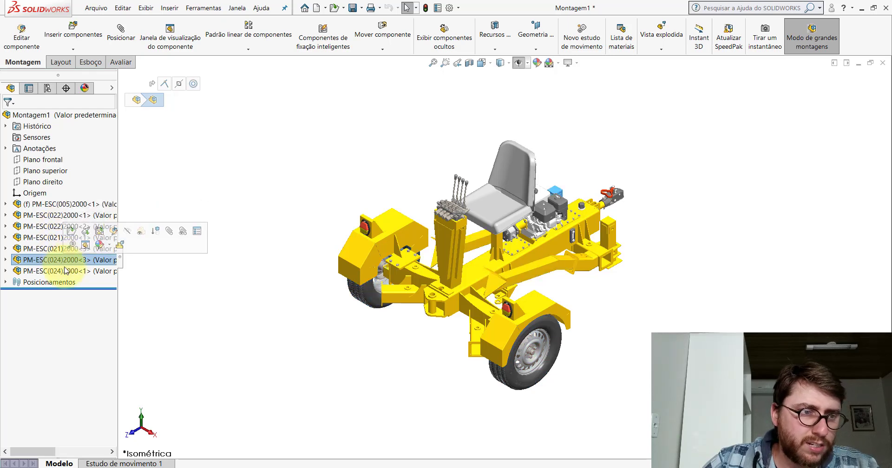
pyautogui.click(66, 271)
pyautogui.click(304, 348)
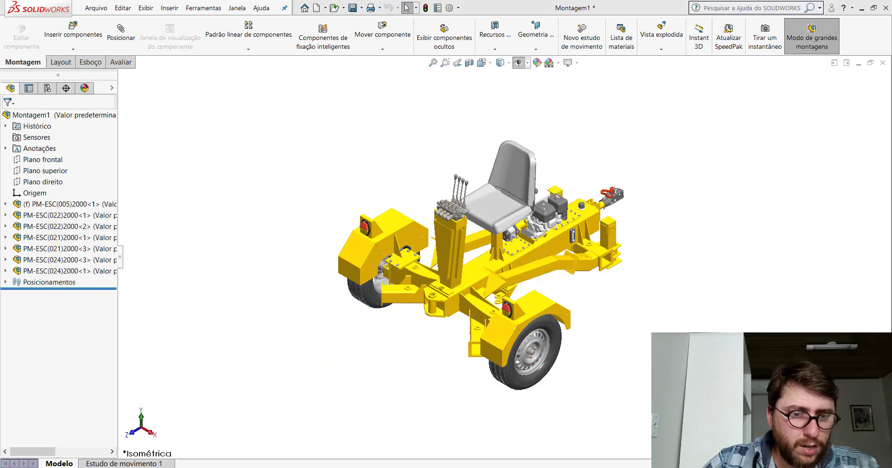
pyautogui.click(468, 438)
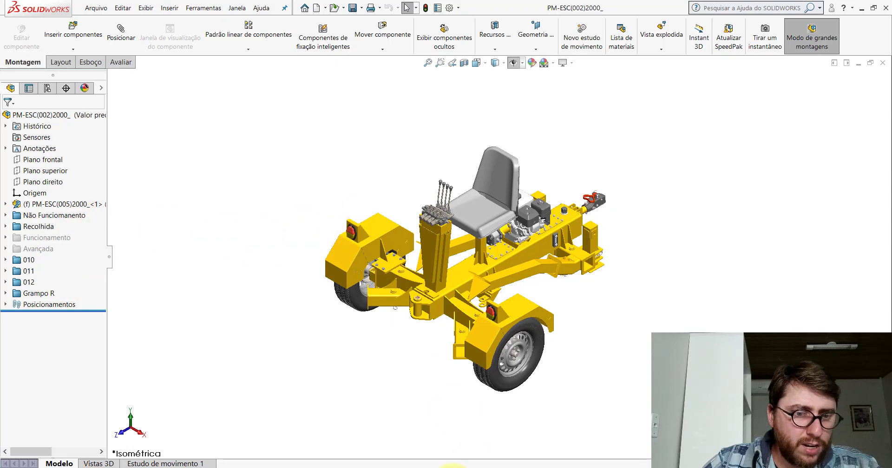
pyautogui.click(516, 463)
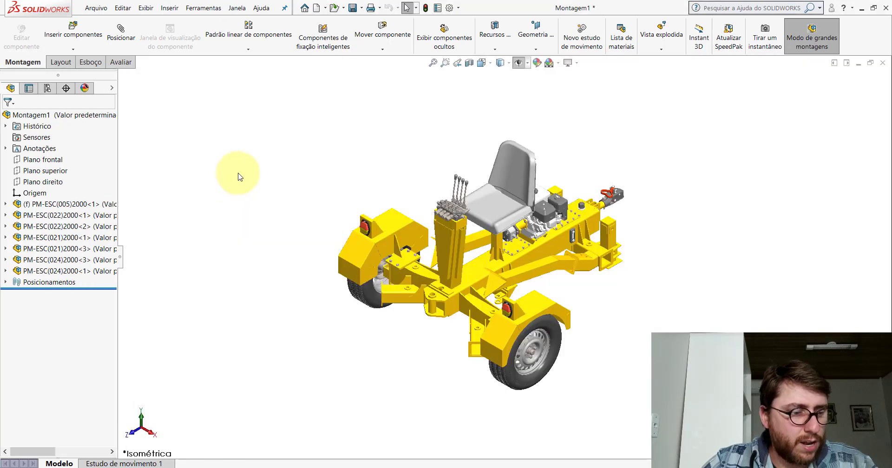
# Step: Put the six components from PM-ESC(022)2000<1> to PM-ESC(024)2000<1> into a new folder
pyautogui.click(64, 216)
pyautogui.keyDown('ctrl'); pyautogui.click(63, 228); pyautogui.keyUp('ctrl')
pyautogui.keyDown('ctrl'); pyautogui.click(61, 238); pyautogui.keyUp('ctrl')
pyautogui.keyDown('ctrl'); pyautogui.click(60, 249); pyautogui.keyUp('ctrl')
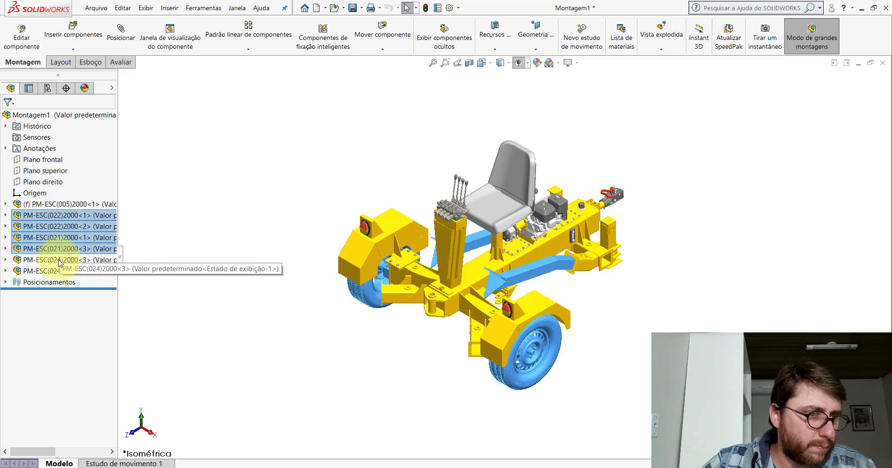
pyautogui.keyDown('ctrl'); pyautogui.click(60, 260); pyautogui.keyUp('ctrl')
pyautogui.keyDown('ctrl'); pyautogui.click(59, 273); pyautogui.keyUp('ctrl')
pyautogui.rightClick(59, 273)
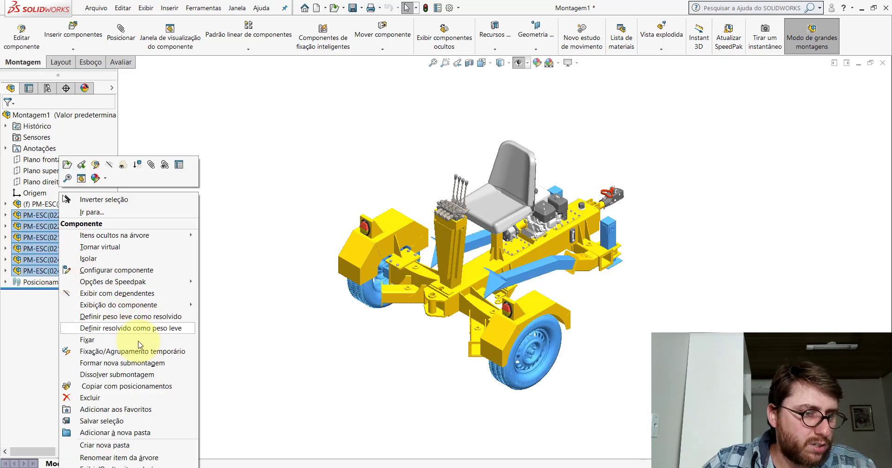
pyautogui.click(138, 432)
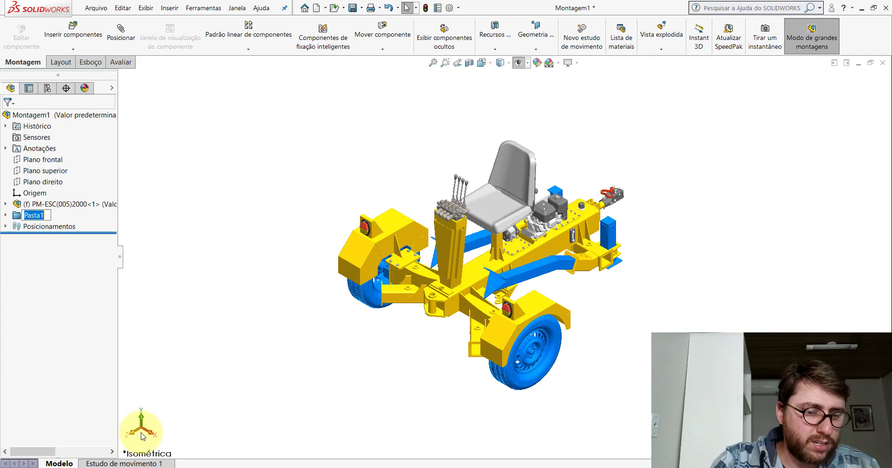
# Step: Name the new folder 'Não Funcionamento'
pyautogui.write('Não')
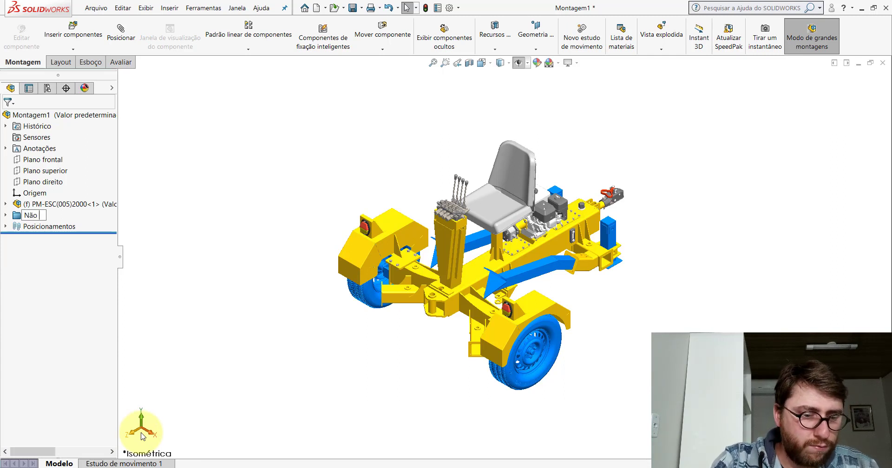
pyautogui.write('ci')
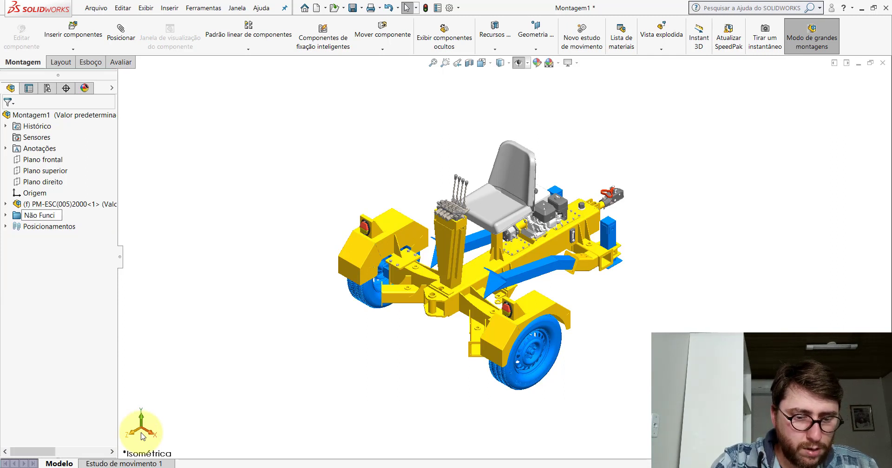
pyautogui.press('Return')
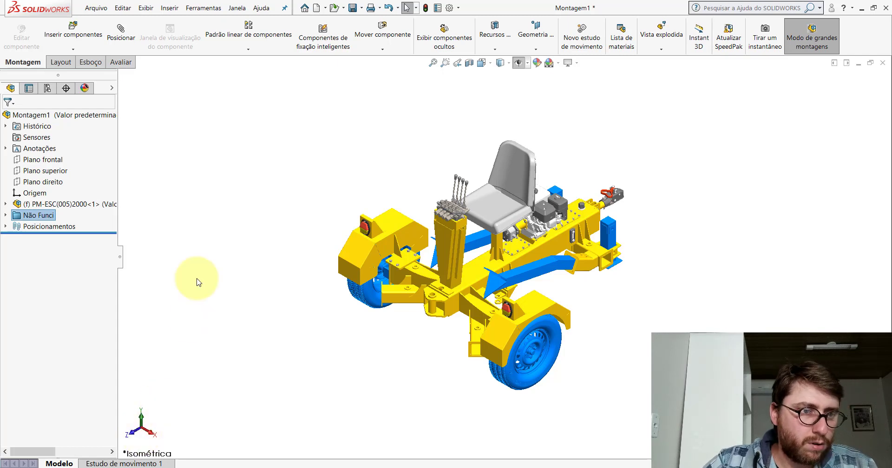
pyautogui.click(40, 219)
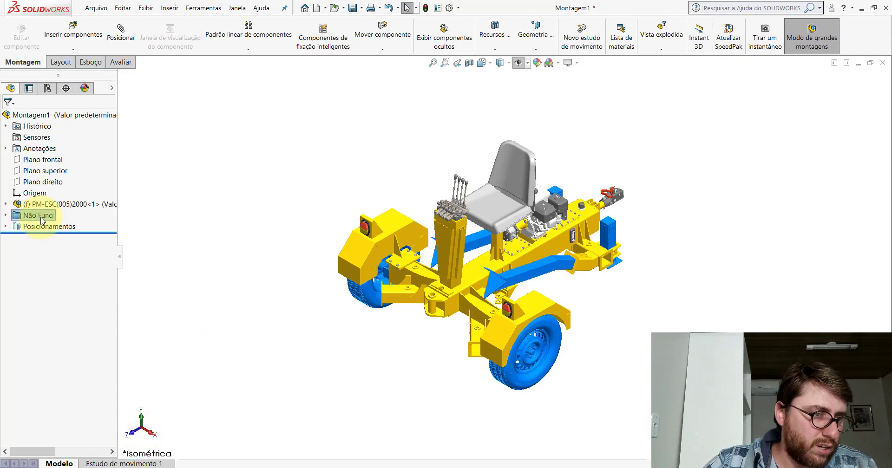
pyautogui.click(41, 218)
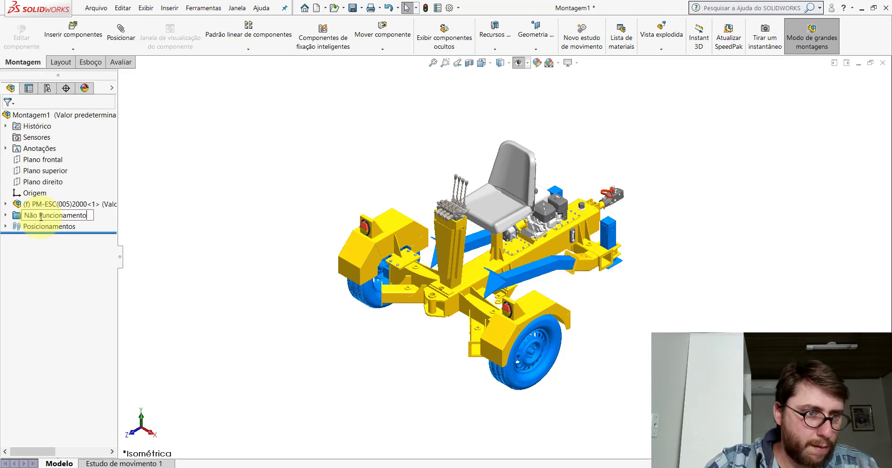
pyautogui.click(305, 141)
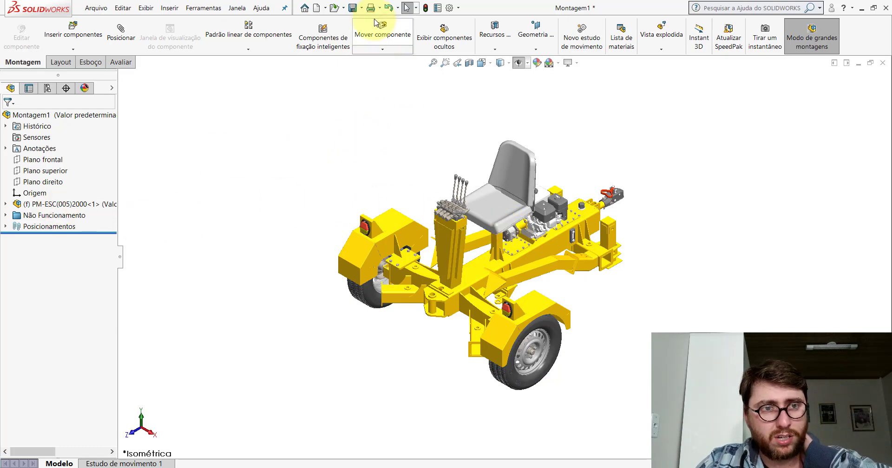
# Step: Start Save As with rebuild and go to the desktop's PM-ESC(001)2000 folder
pyautogui.click(352, 8)
pyautogui.click(412, 195)
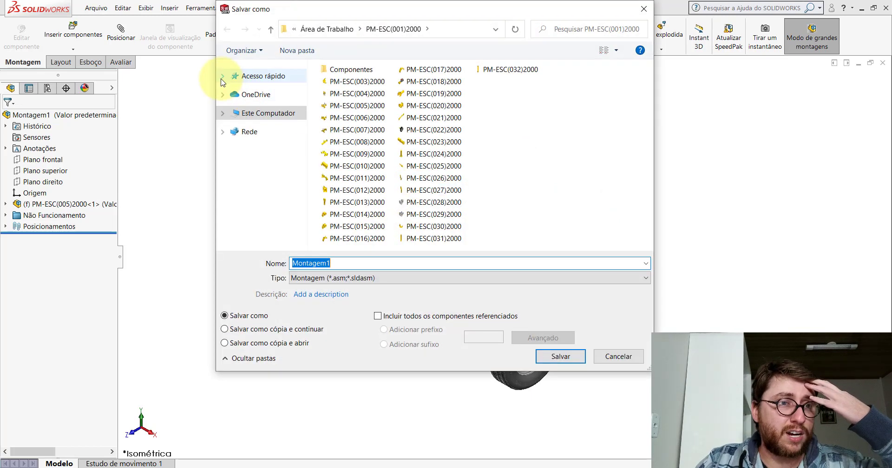
pyautogui.click(223, 76)
pyautogui.click(247, 89)
pyautogui.click(222, 76)
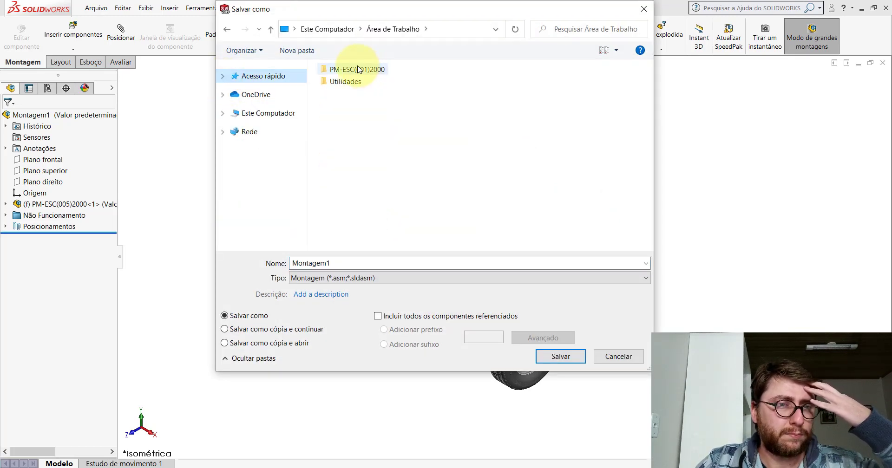
pyautogui.doubleClick(358, 69)
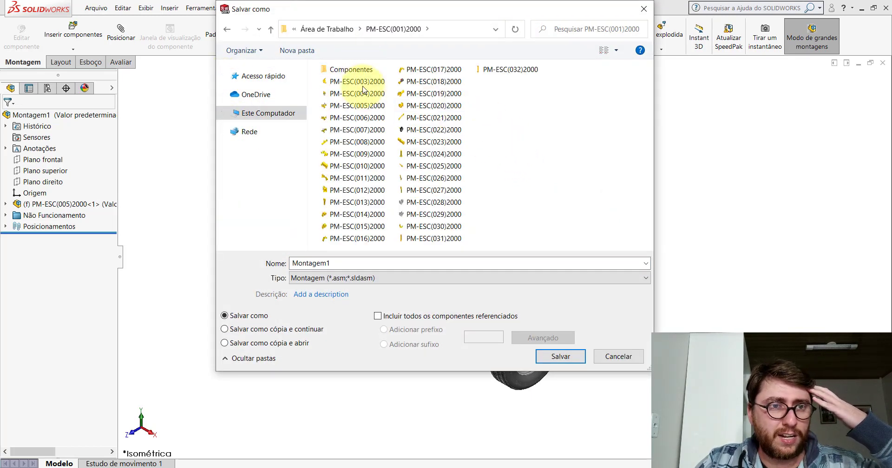
# Step: Save the assembly as PM-ESC(002)2000, then minimise SOLIDWORKS to the desktop
pyautogui.click(357, 81)
pyautogui.doubleClick(367, 263)
pyautogui.click(367, 263)
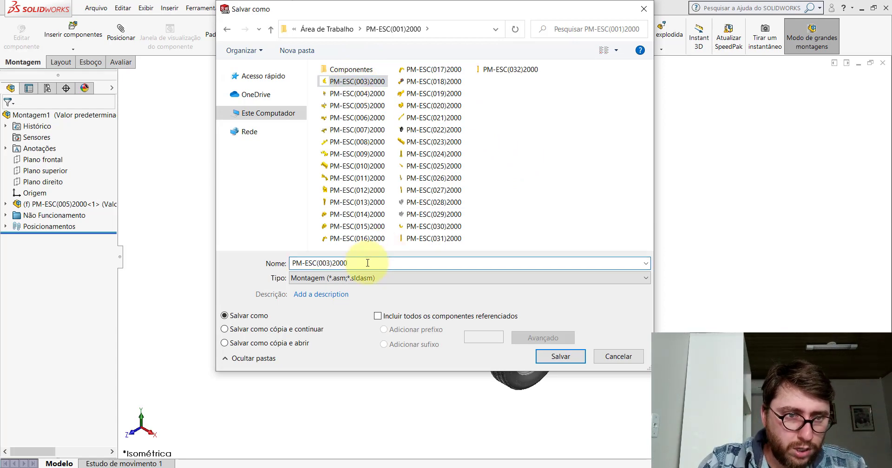
pyautogui.press('Left')
pyautogui.press('Left')
pyautogui.press('Left')
pyautogui.press('BackSpace')
pyautogui.write('2')
pyautogui.press('Return')
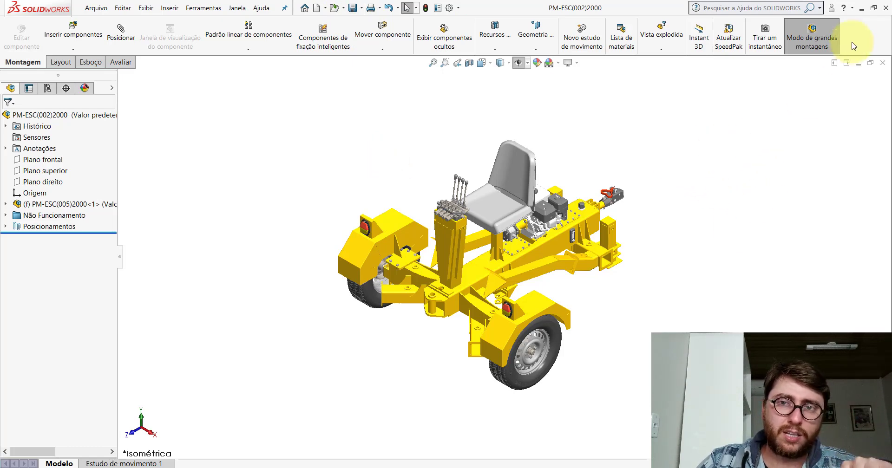
pyautogui.click(862, 8)
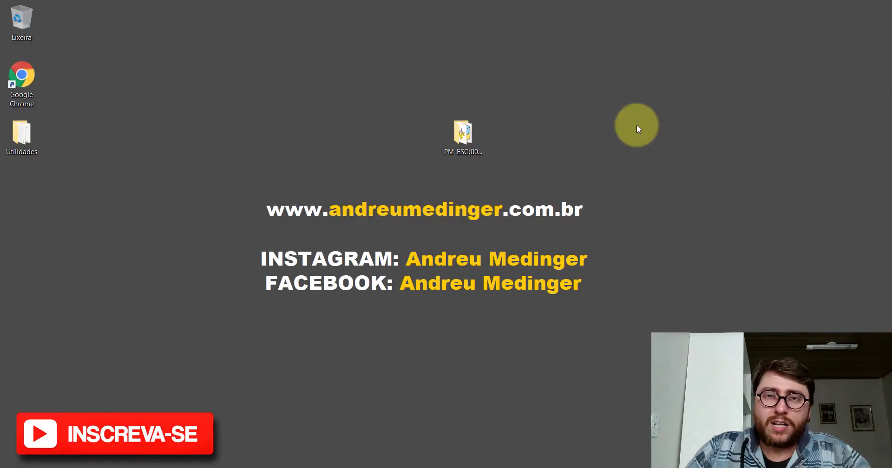